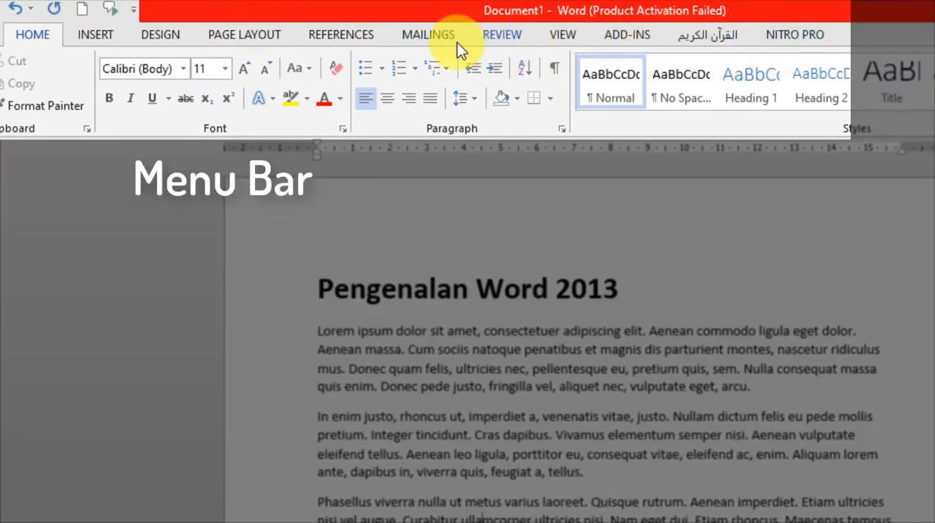
left_click(102, 31)
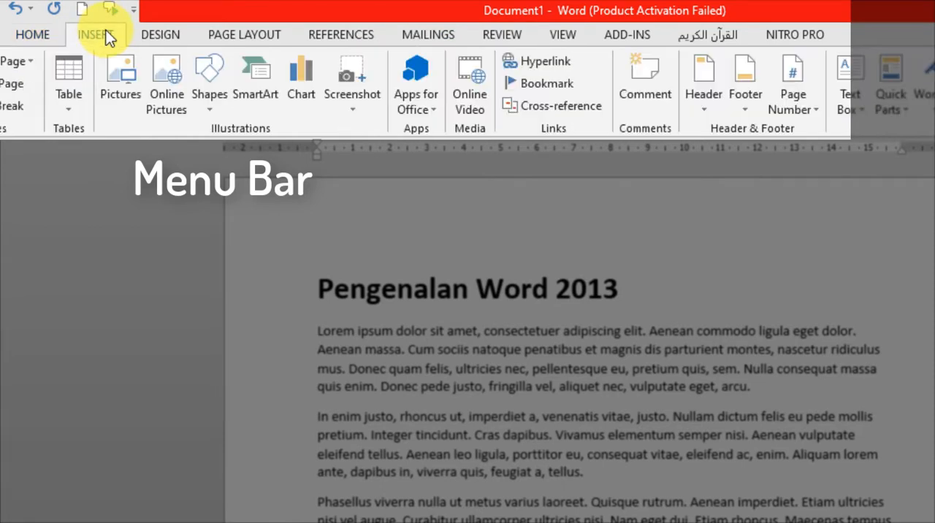
left_click(169, 31)
left_click(259, 38)
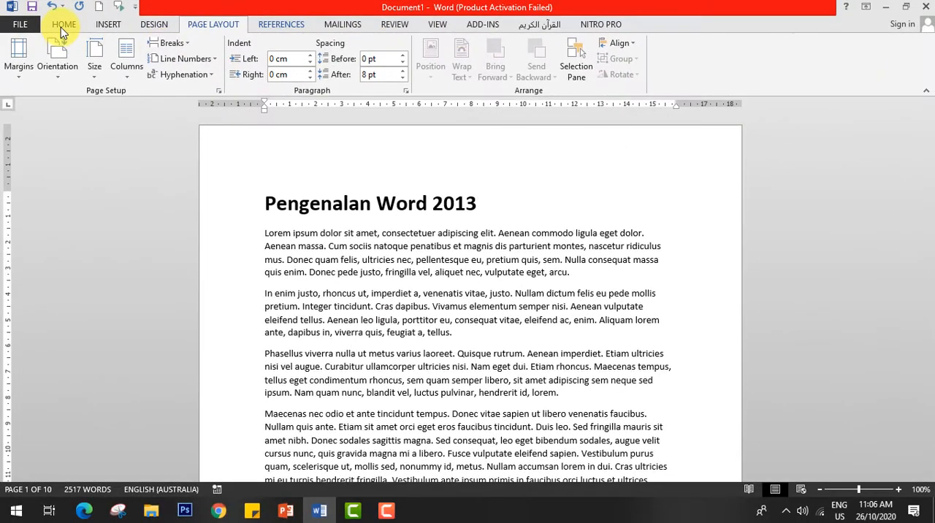
left_click(62, 25)
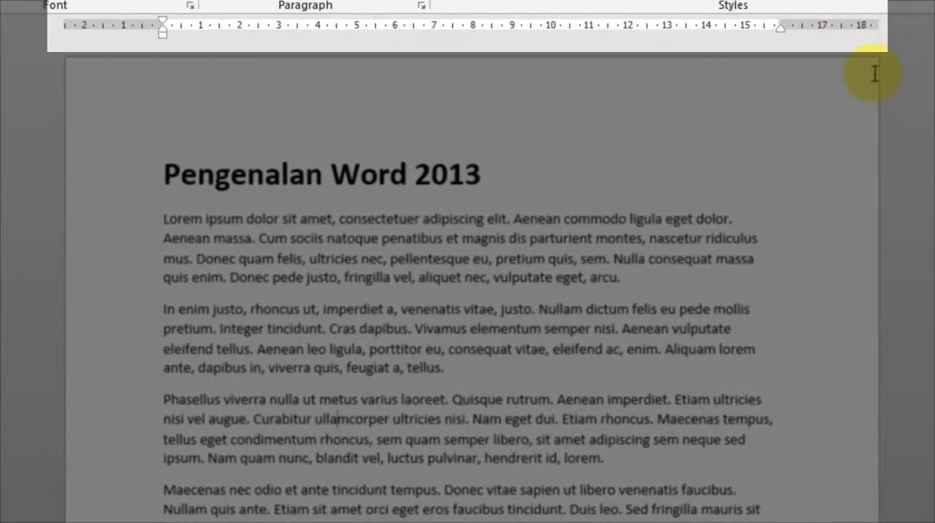
left_click(225, 31)
left_click_drag(221, 28, 66, 26)
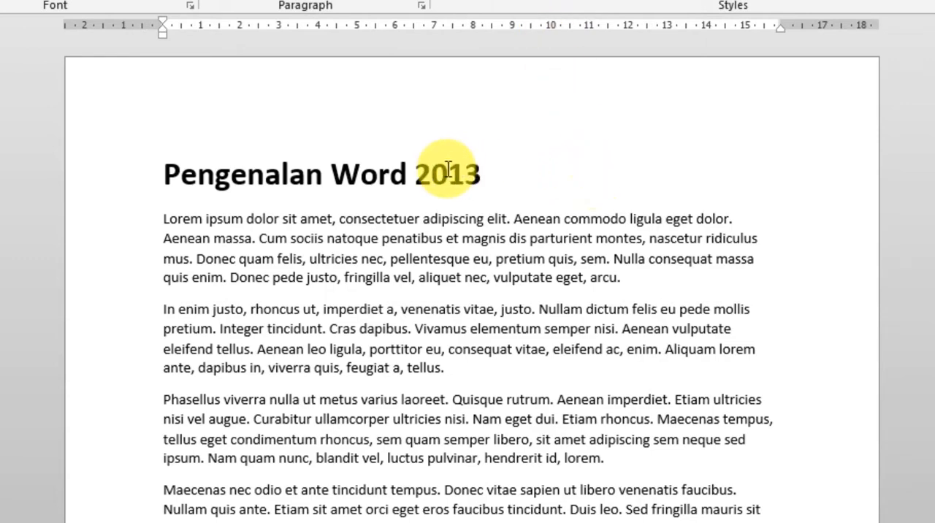
scroll(439, 164, "down", 5)
scroll(431, 176, "up", 3)
scroll(442, 169, "up", 3)
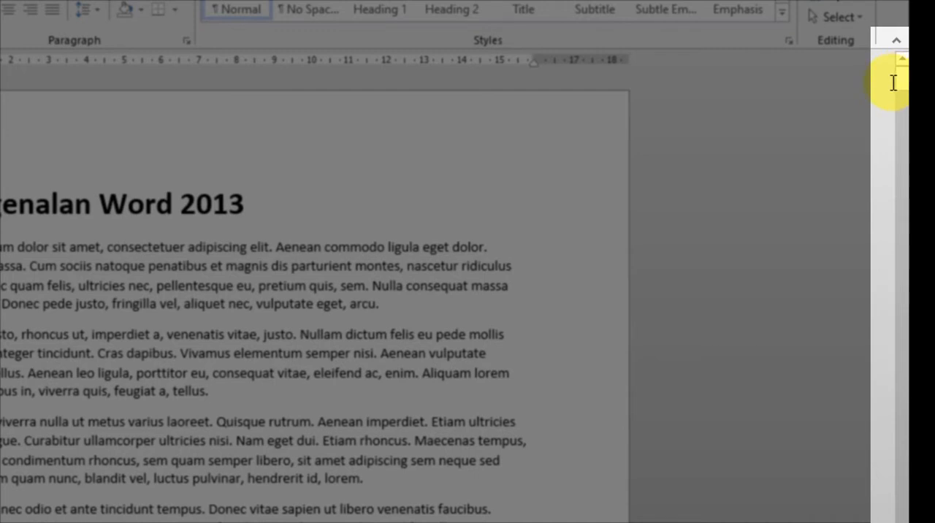
scroll(902, 87, "down", 5)
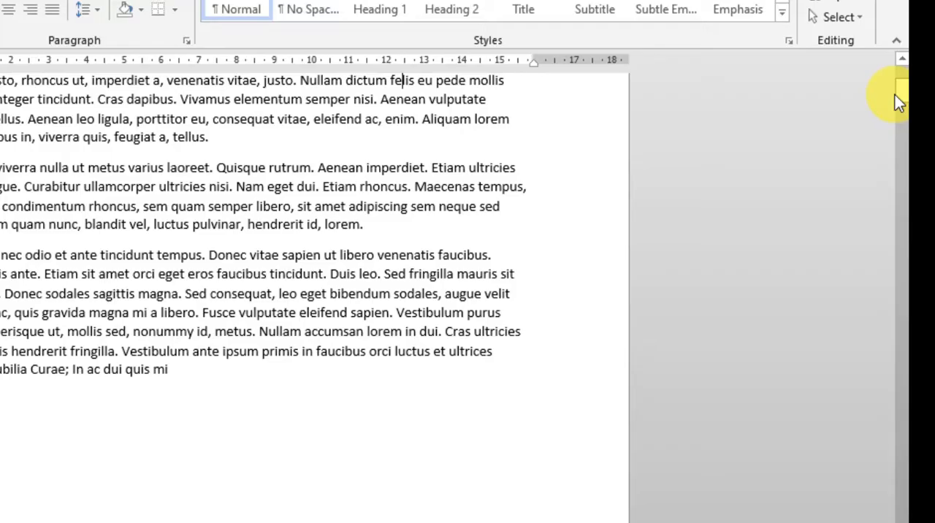
left_click_drag(900, 96, 903, 70)
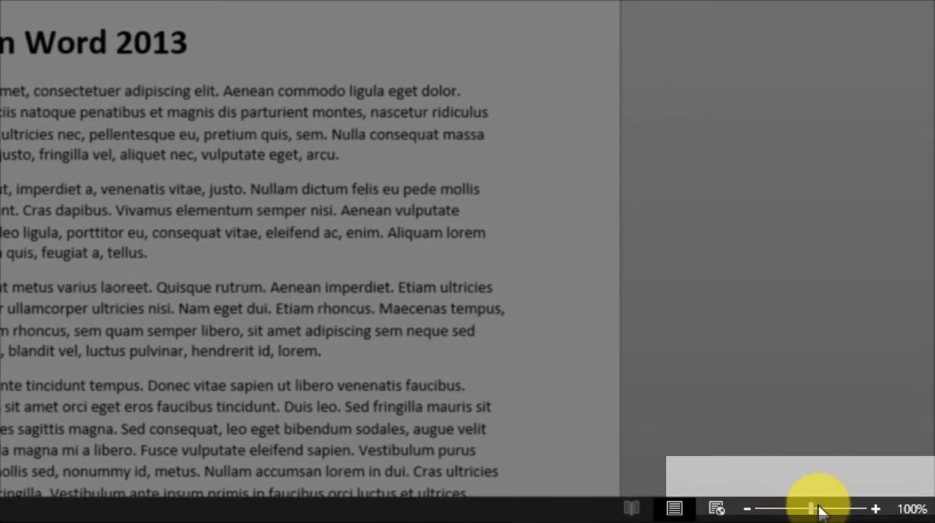
Zoom the document in to 140% in single increments, then zoom it back out to 120%.
left_click(875, 509)
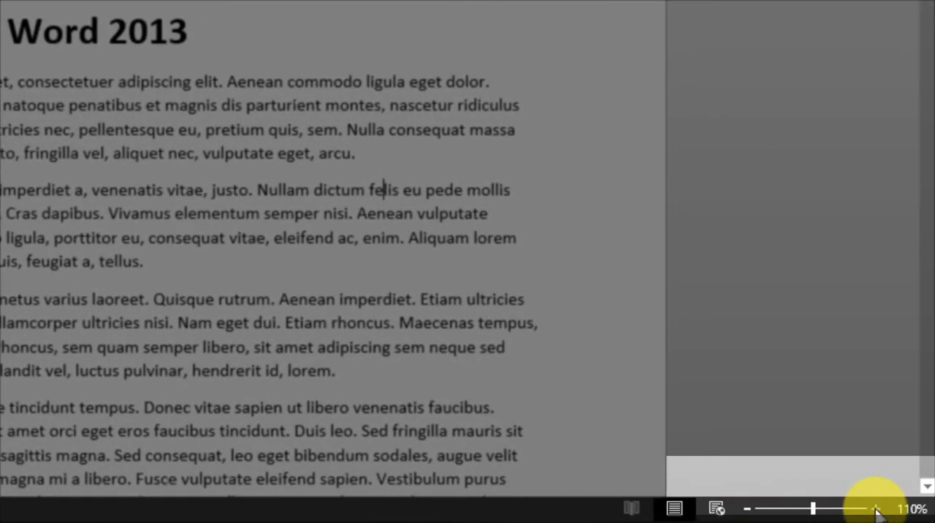
left_click(875, 509)
left_click(875, 509)
left_click(875, 509)
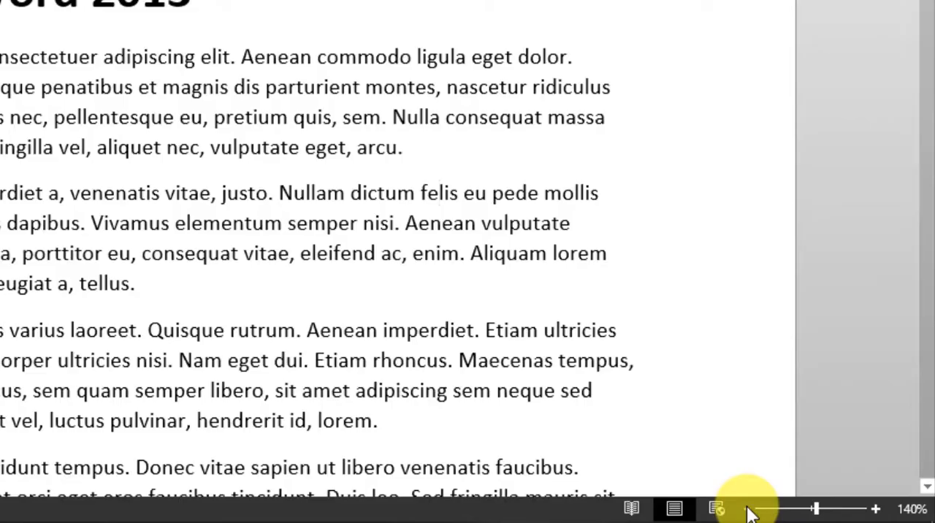
left_click(747, 509)
left_click(747, 509)
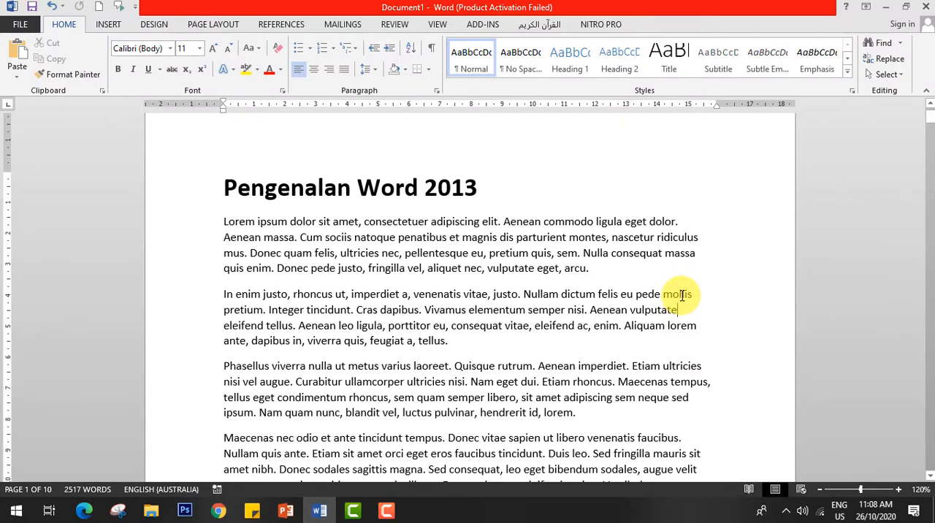
Zoom the page in to 180%, vary the magnification in both directions, and return it to 100%.
key("ctrl")
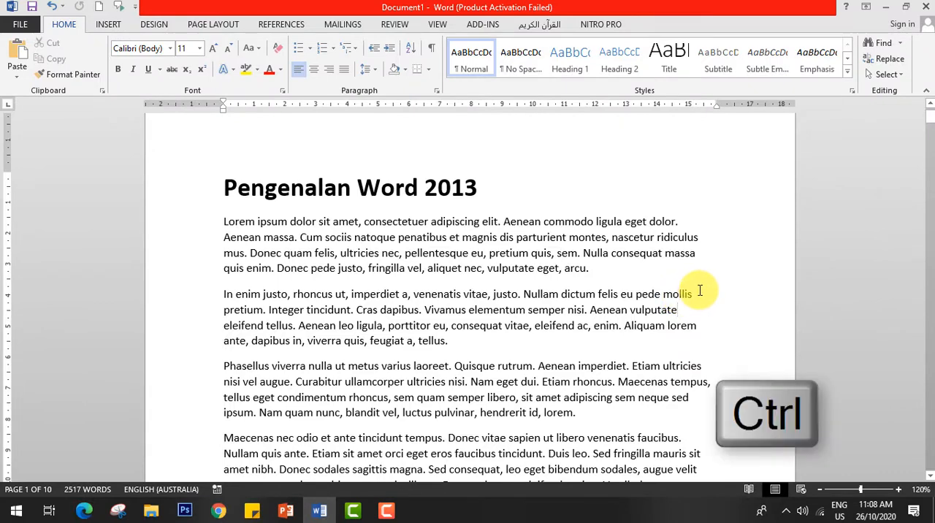
scroll(701, 291, "up", 3)
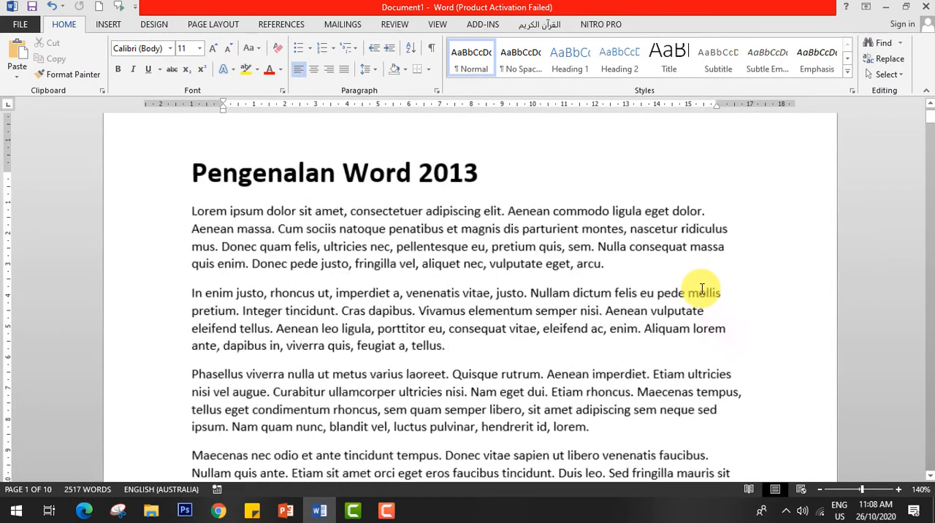
scroll(702, 290, "up", 3)
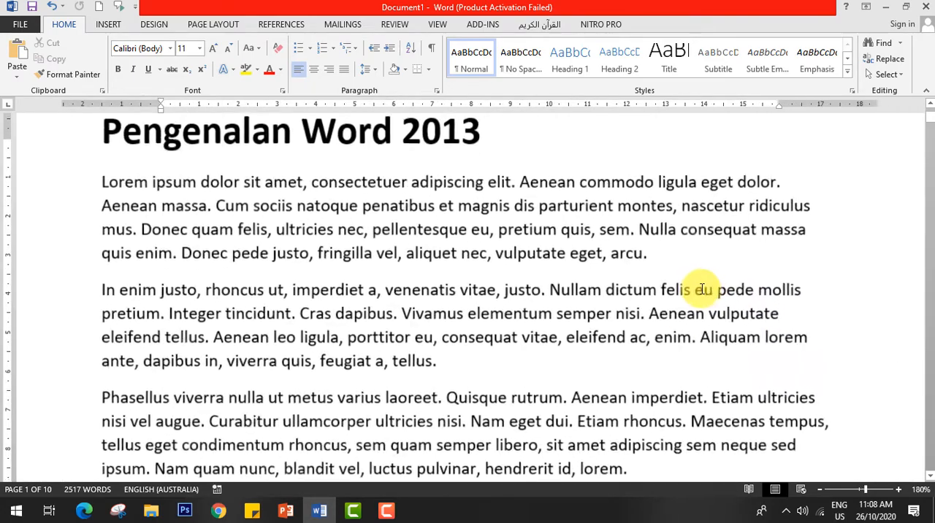
scroll(709, 292, "down", 4)
scroll(720, 394, "down", 3)
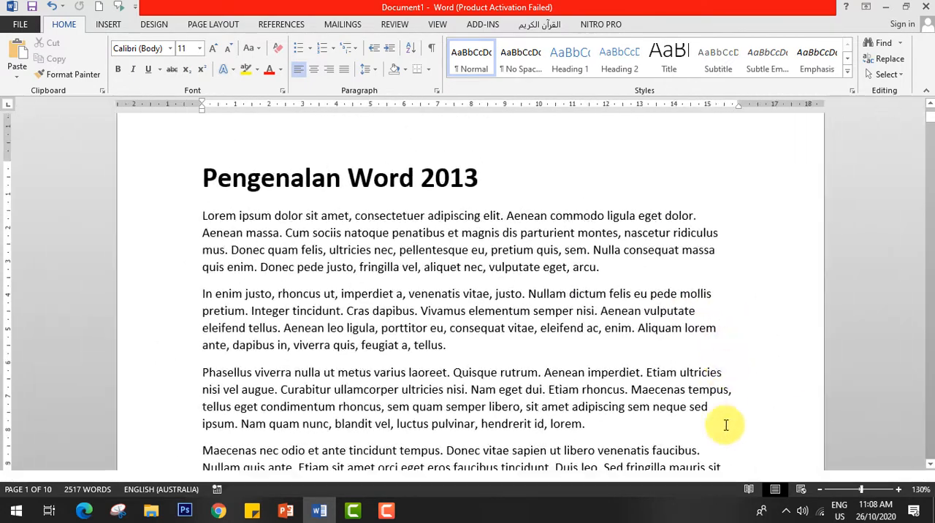
scroll(672, 407, "up", 3)
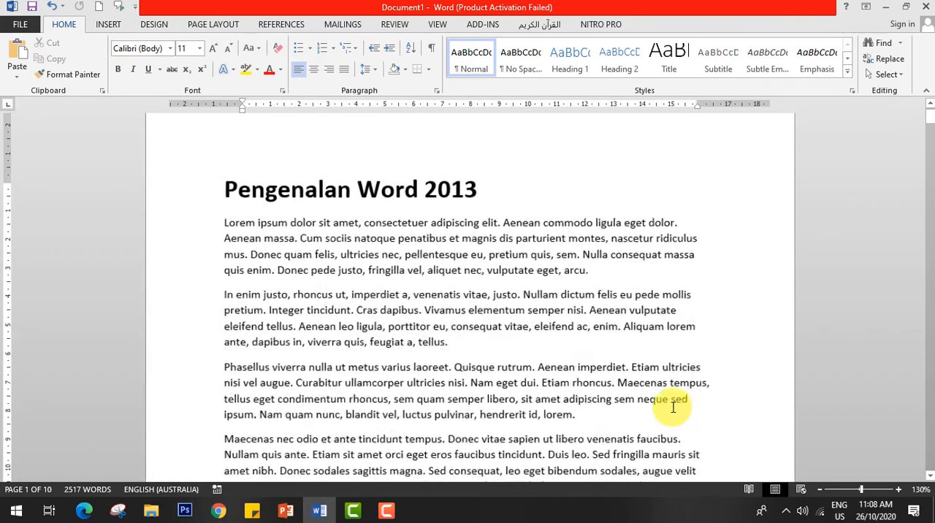
scroll(665, 399, "up", 2)
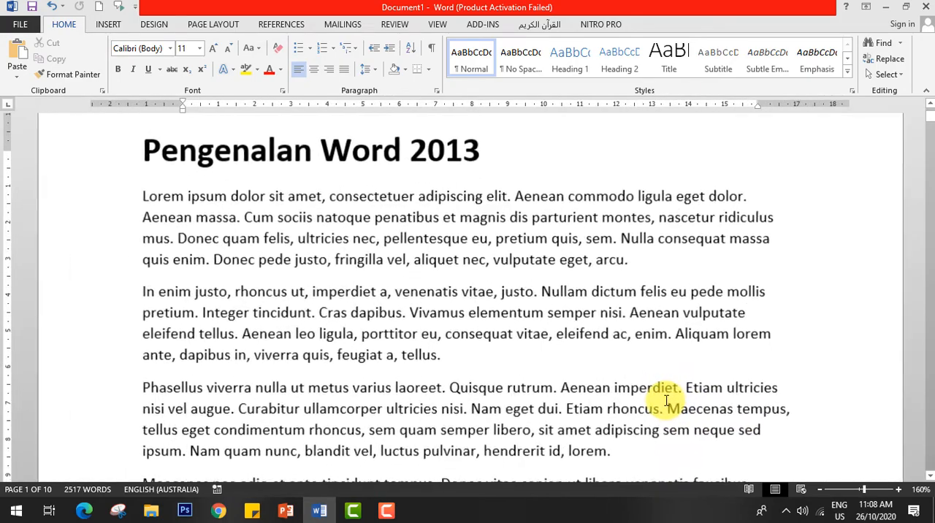
scroll(661, 401, "down", 3)
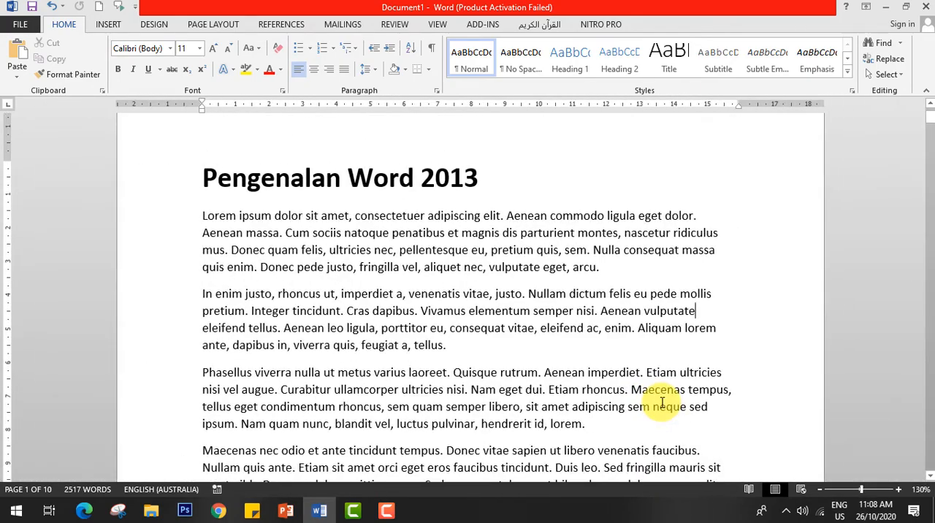
scroll(662, 402, "down", 3)
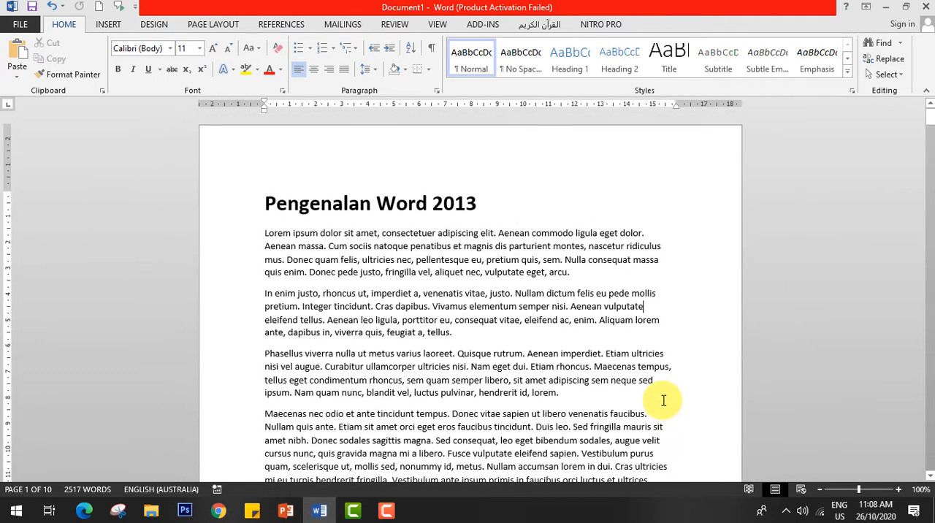
scroll(678, 315, "down", 5)
scroll(365, 181, "up", 5)
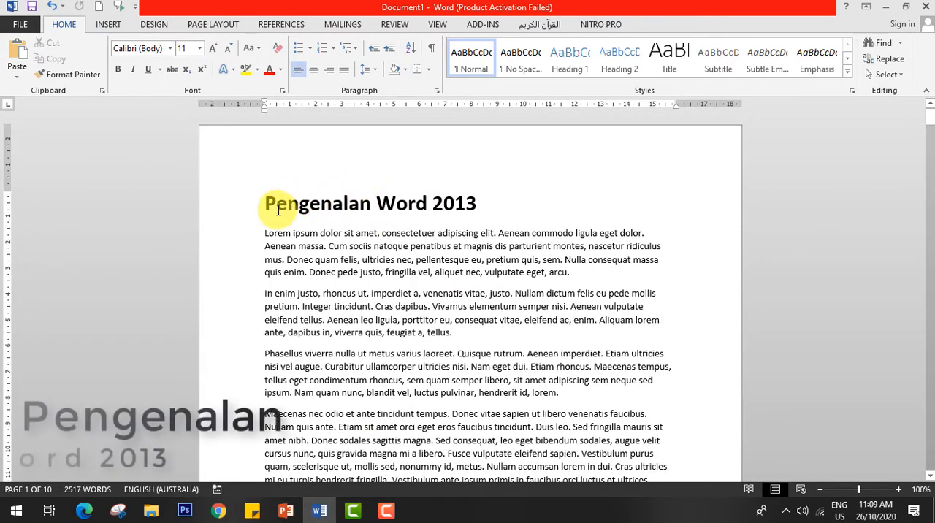
left_click_drag(265, 203, 463, 206)
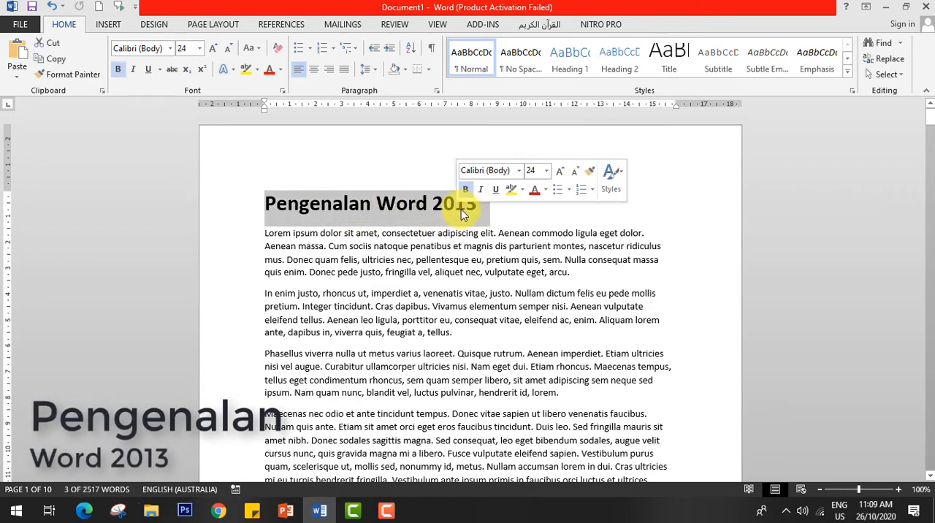
left_click(461, 264)
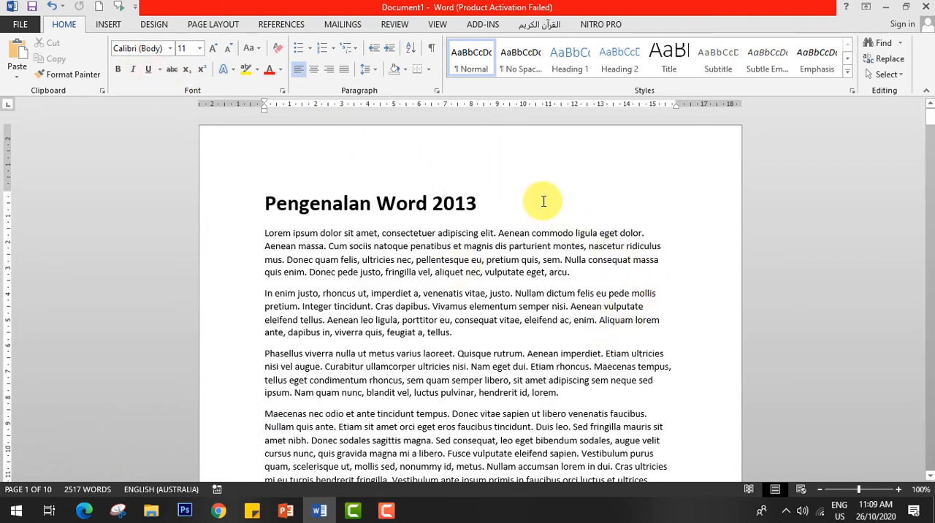
Insert an empty line above the first body paragraph and enter the text =lorem() on it.
scroll(409, 293, "down", 2)
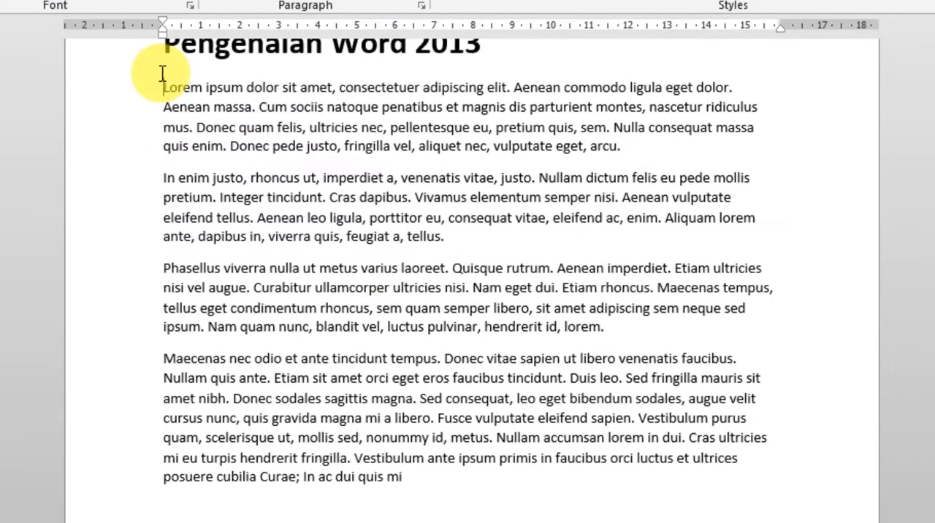
key("Return")
key("Up")
type("=")
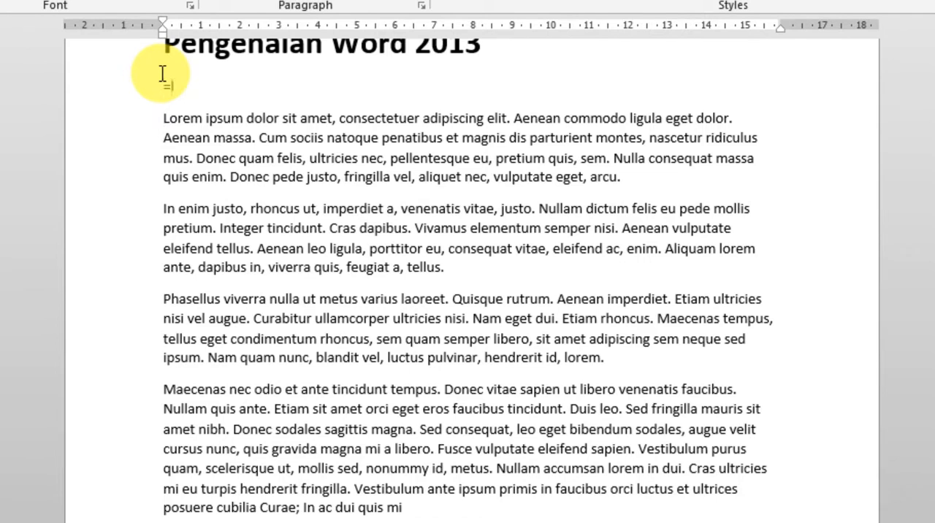
type("lorem()")
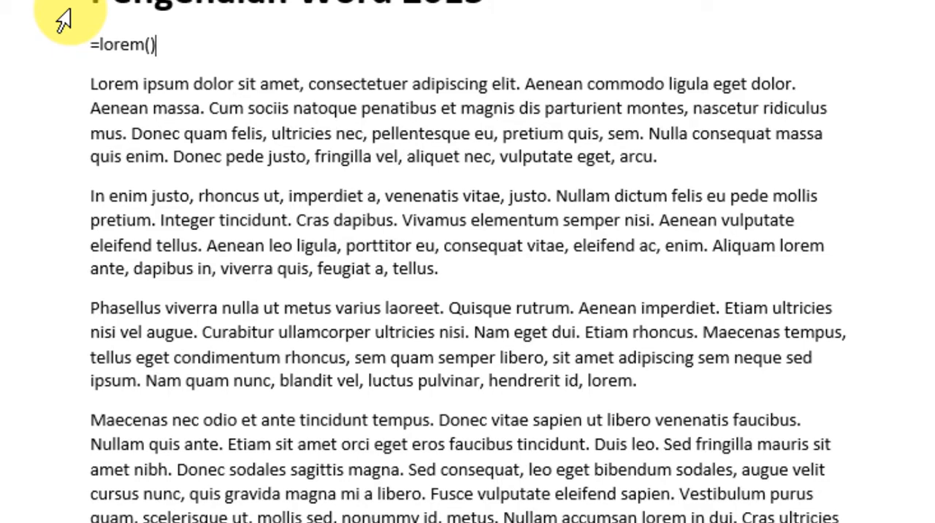
Replace the =lorem() text below the title with =rand().
key("BackSpace")
key("BackSpace")
key("BackSpace")
key("BackSpace")
key("BackSpace")
key("BackSpace")
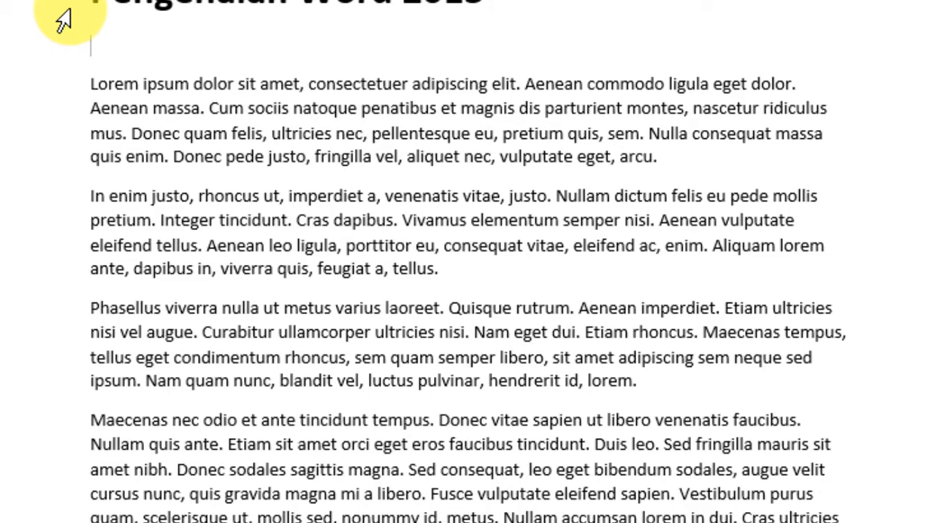
type("=rand")
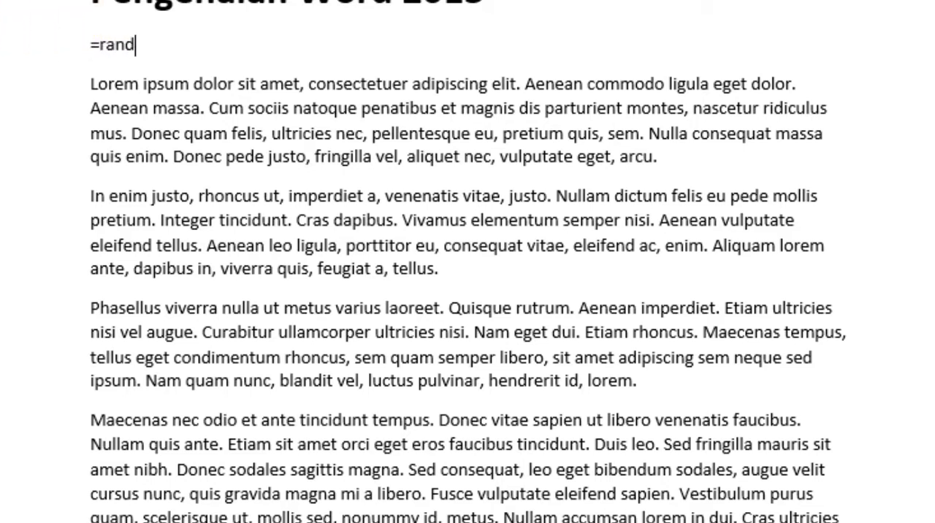
type("()")
Undo the =rand() entry and the deletions after it, restoring the original first body paragraph directly below the title.
key("Delete")
key("Delete")
key("Delete")
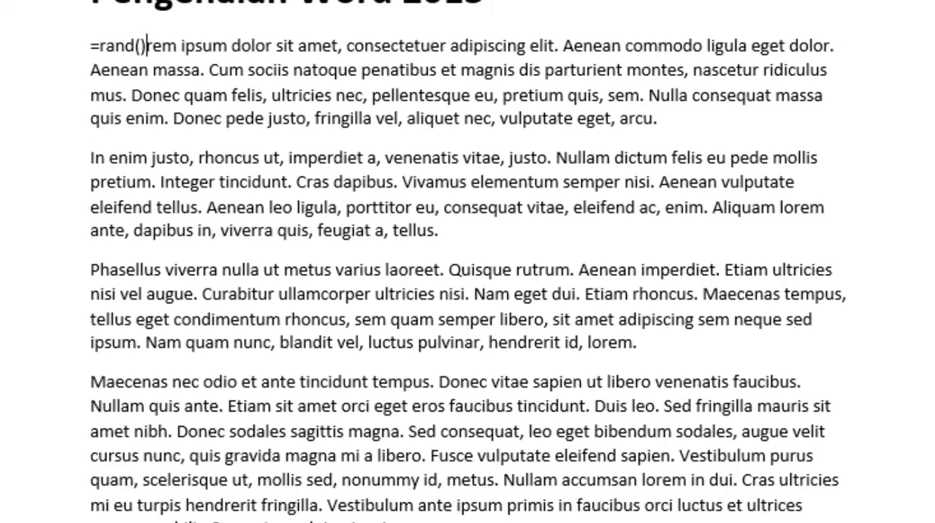
key("ctrl+z")
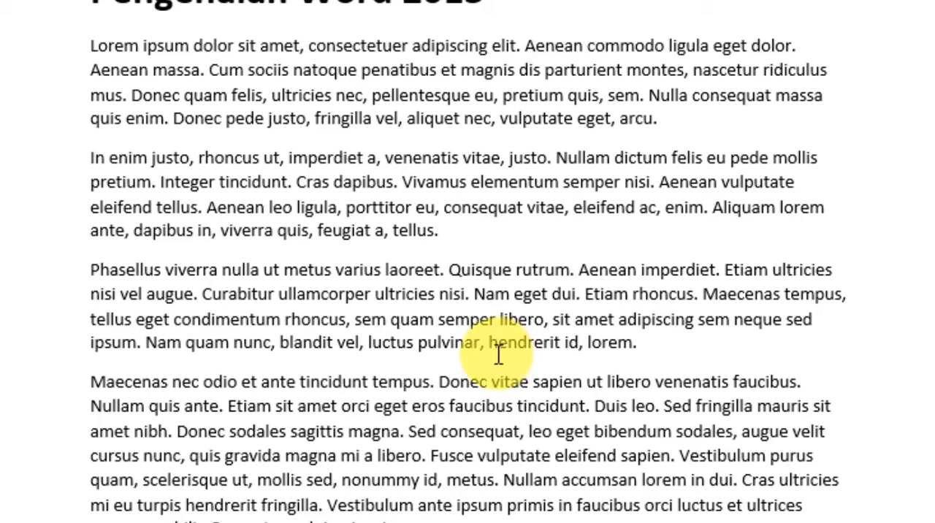
scroll(428, 372, "up", 4)
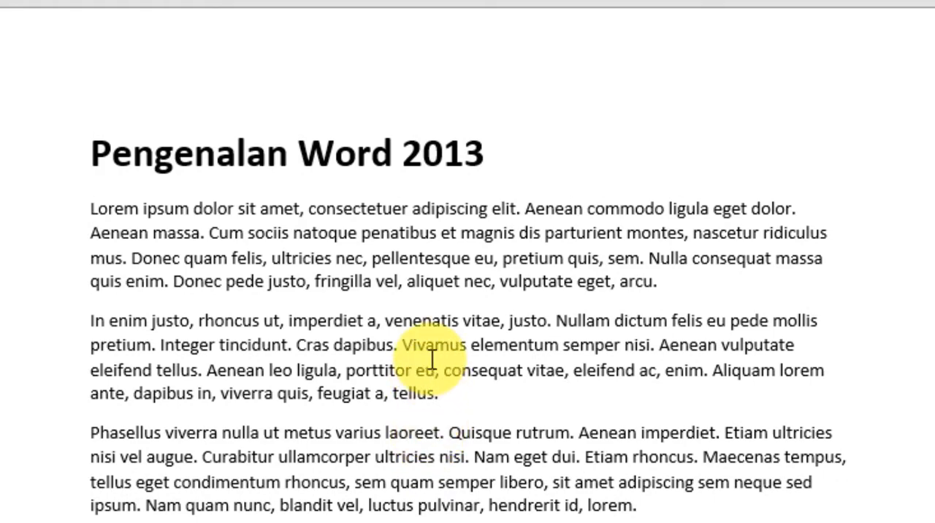
Center the first body paragraph, which begins with "Lorem ipsum dolor sit amet".
scroll(431, 361, "down", 4)
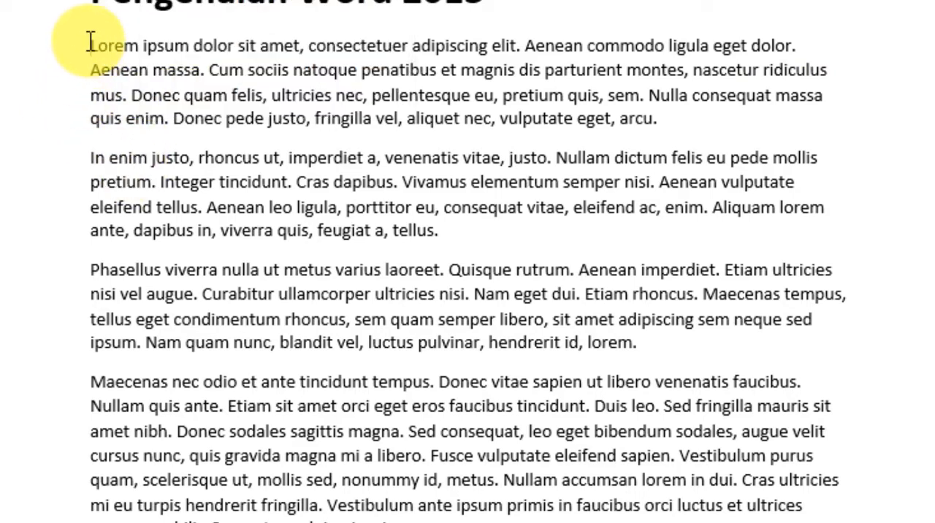
left_click_drag(89, 45, 675, 125)
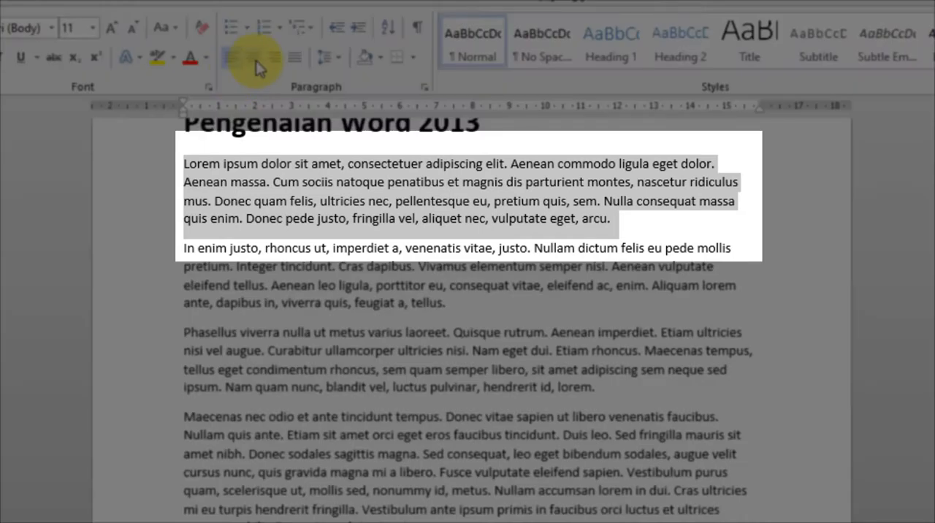
left_click(255, 60)
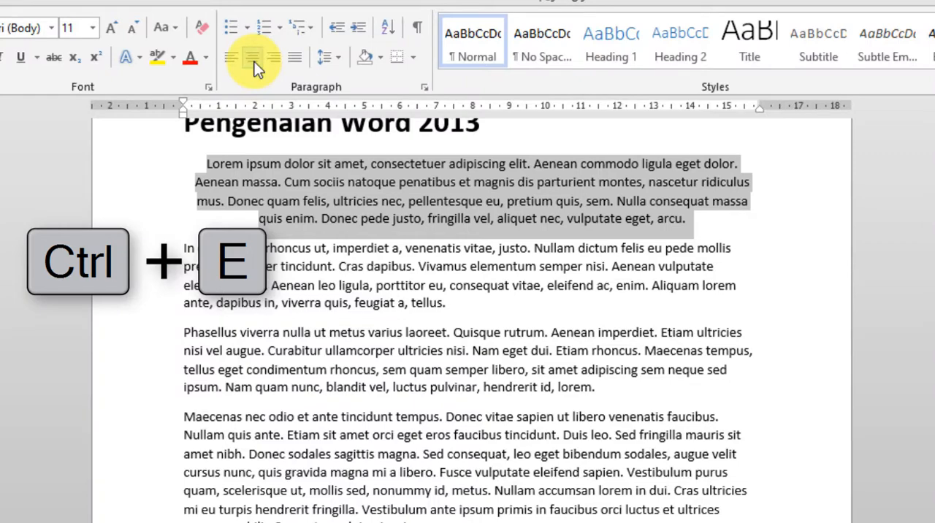
Right-align the second body paragraph, which begins with "In enim justo".
left_click(394, 276)
left_click_drag(449, 310, 184, 244)
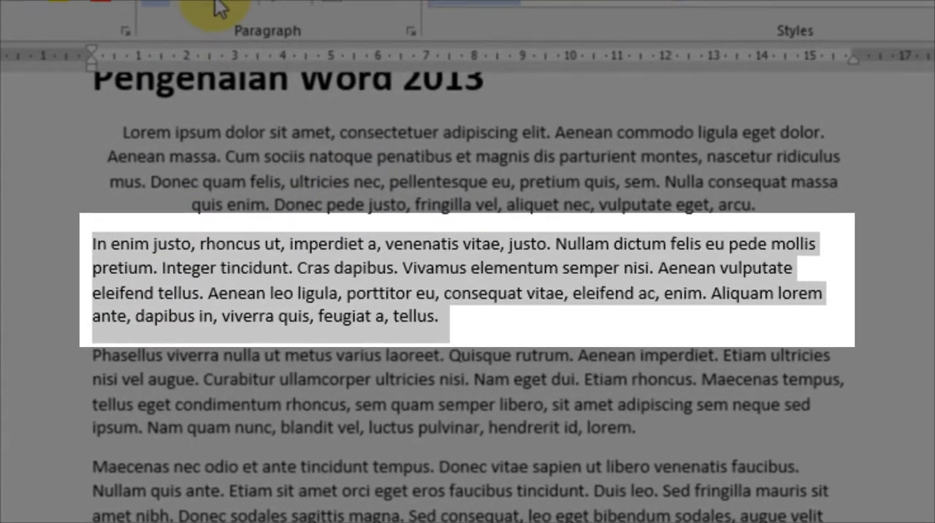
key("ctrl+r")
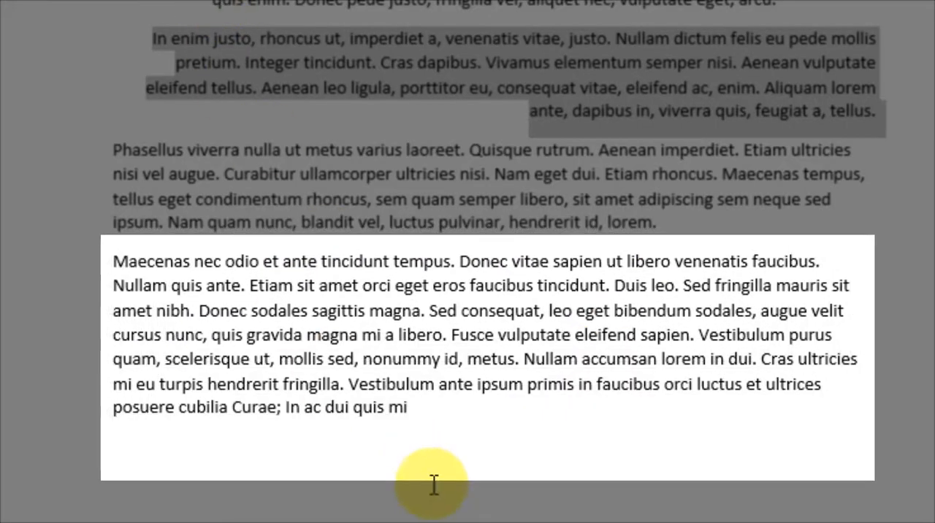
Justify the last body paragraph, which begins with "Maecenas nec odio".
left_click_drag(421, 408, 82, 264)
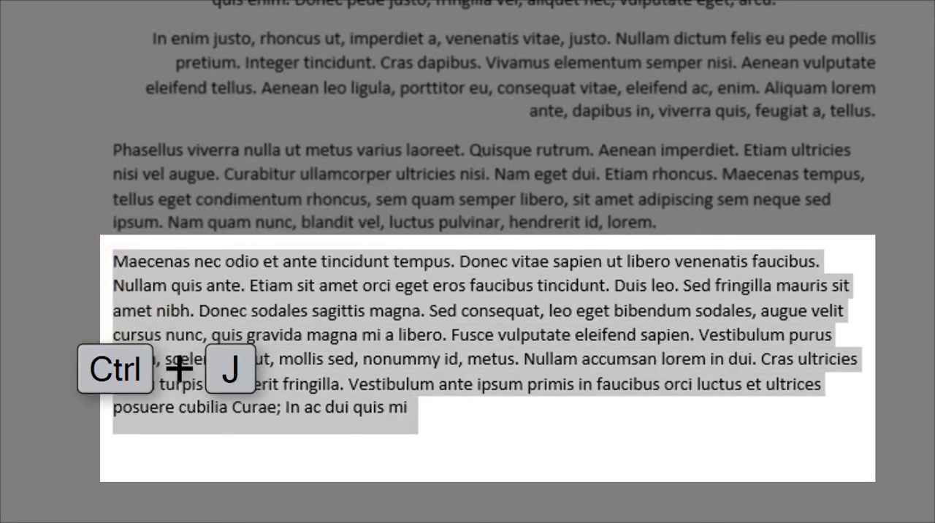
key("ctrl+j")
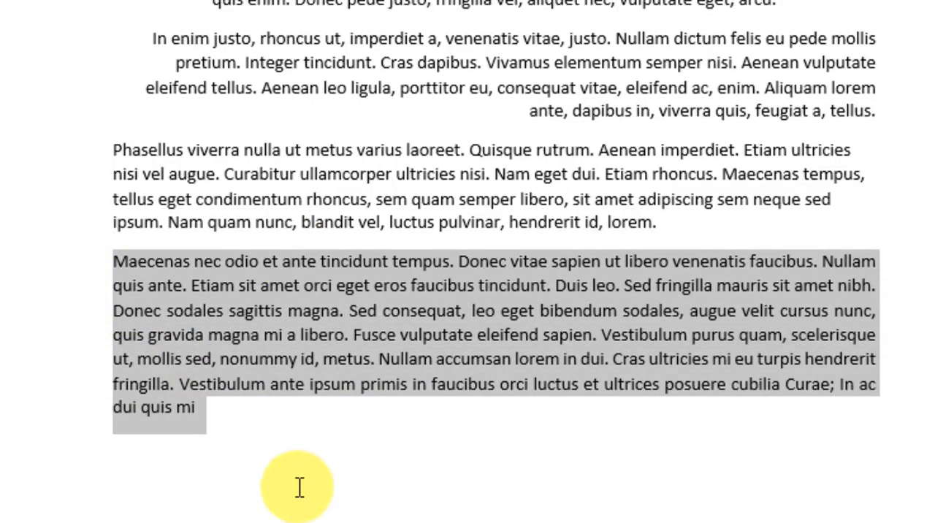
left_click(233, 426)
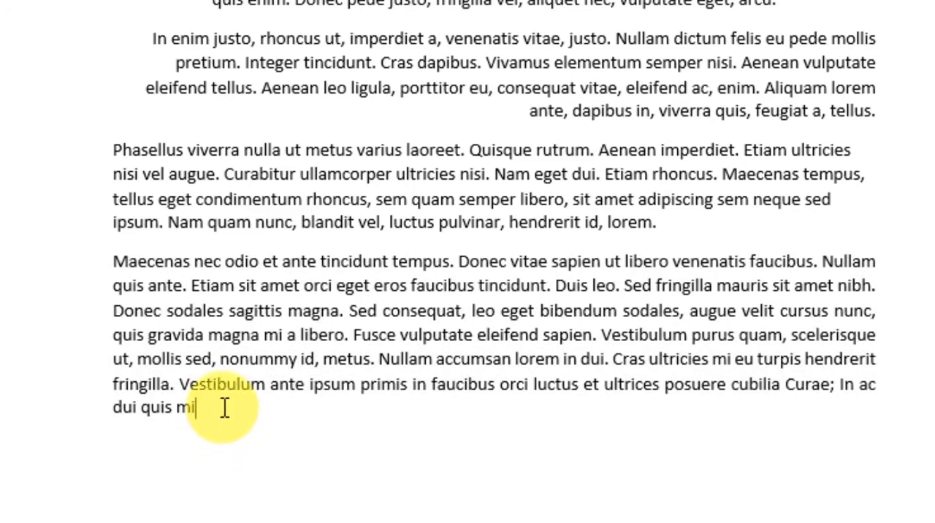
Justify all four body paragraphs below the title and set their line spacing to 1.5.
left_click_drag(225, 406, 44, 0)
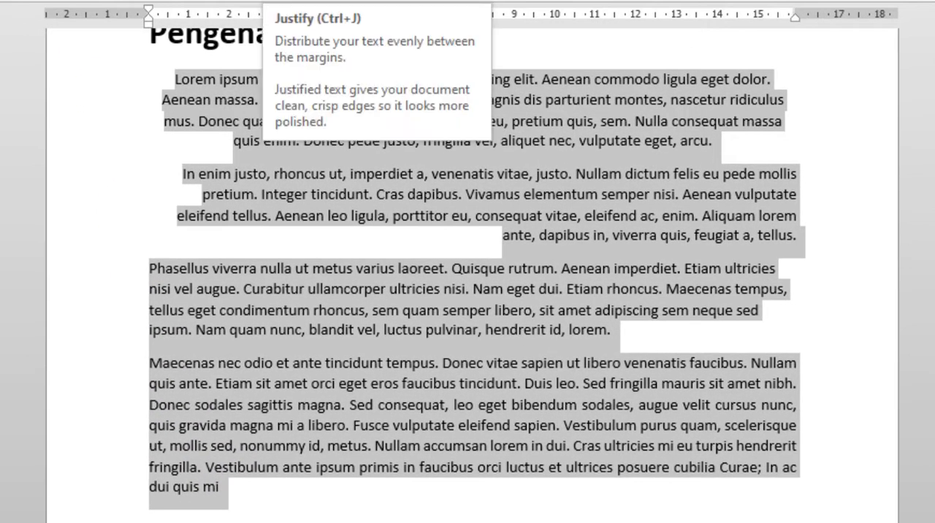
key("ctrl+j")
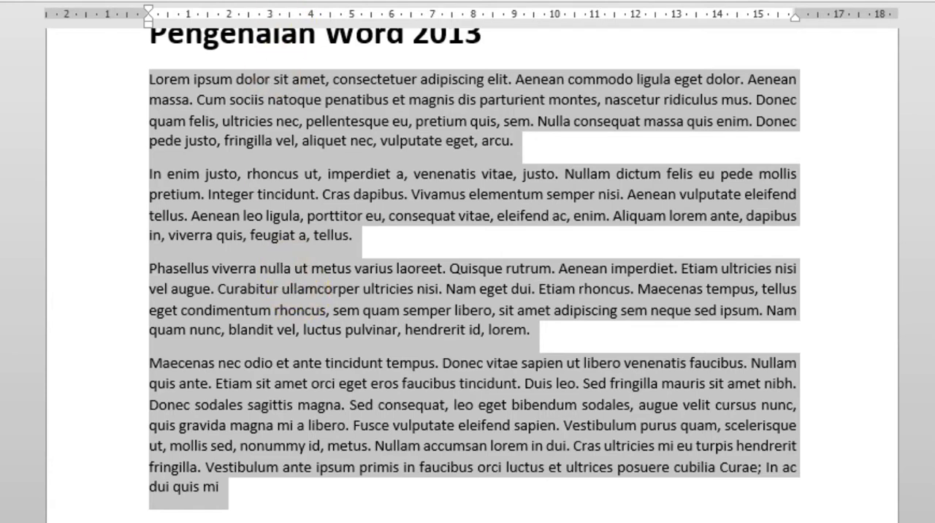
left_click(310, 0)
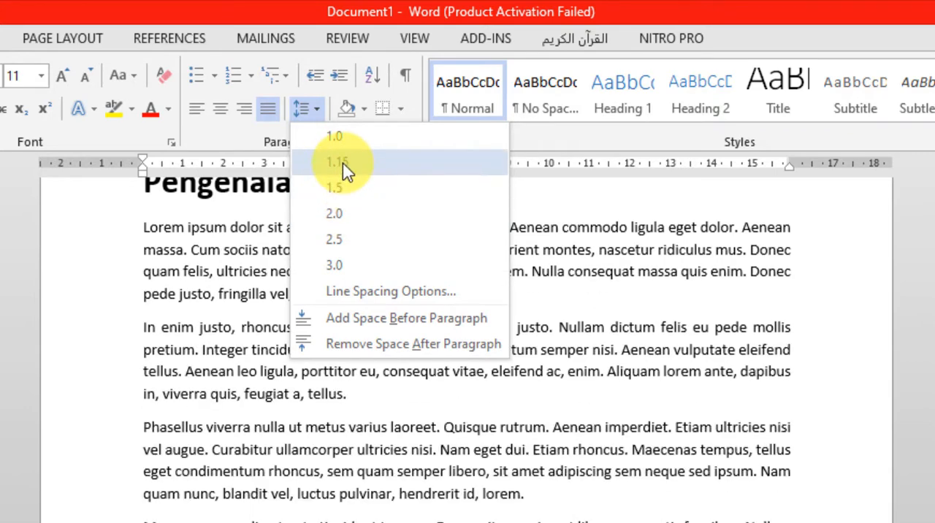
left_click(343, 187)
left_click(341, 507)
scroll(349, 504, "down", 5)
scroll(413, 390, "up", 10)
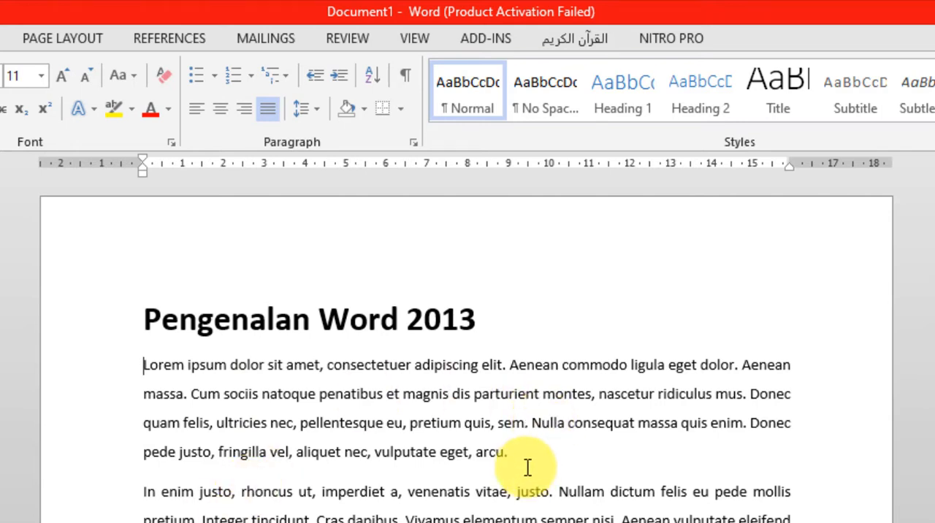
Enlarge the font of the first body paragraph, which begins with "Lorem ipsum", in increments up to size 16.
left_click_drag(509, 452, 145, 364)
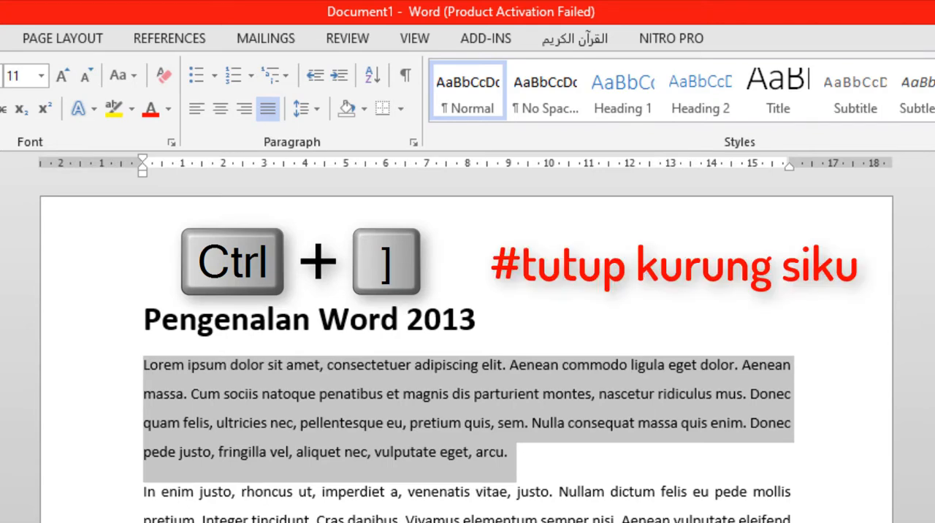
key("ctrl+bracketright")
left_click_drag(143, 365, 798, 471)
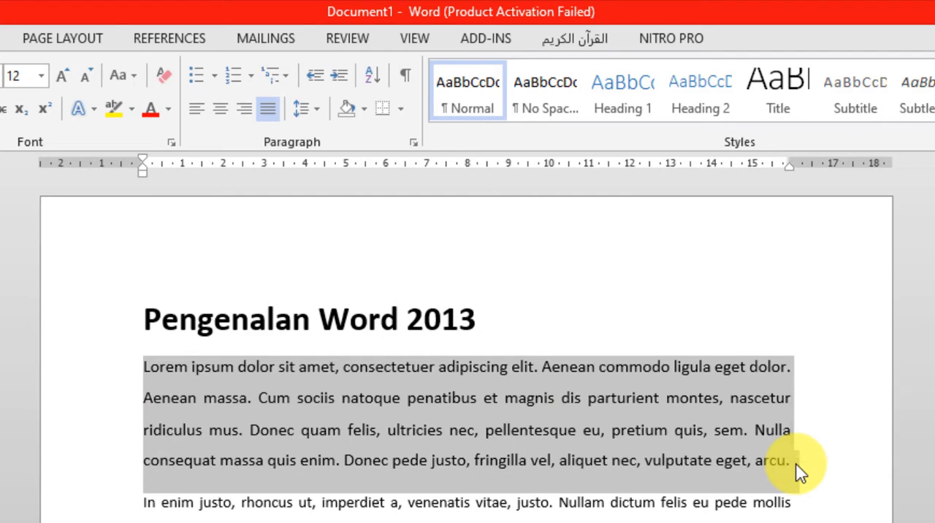
key("ctrl+bracketright")
key("ctrl+bracketright")
key("ctrl+bracketright")
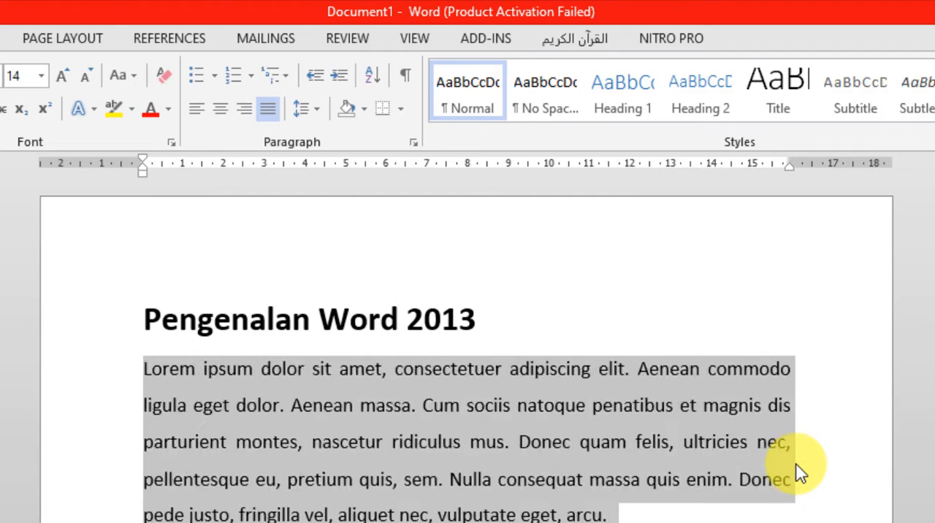
key("ctrl+bracketright")
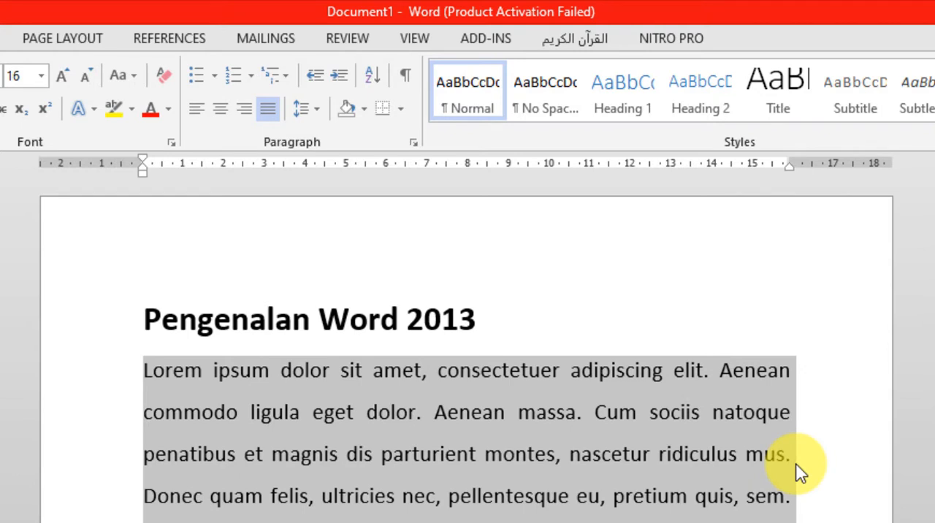
Shrink the font of the first body paragraph in increments down to size 12.
key("ctrl+bracketleft")
key("ctrl+bracketleft")
key("ctrl+bracketleft")
key("ctrl+bracketleft")
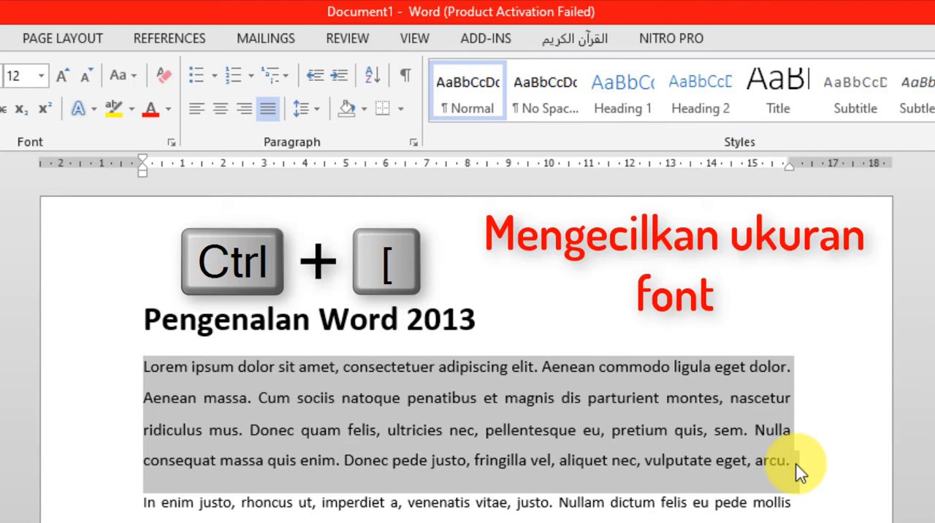
left_click(595, 431)
Change the first sentence of the first body paragraph, "Lorem ipsum dolor sit amet, consectetuer adipiscing elit", to uppercase.
left_click(142, 367)
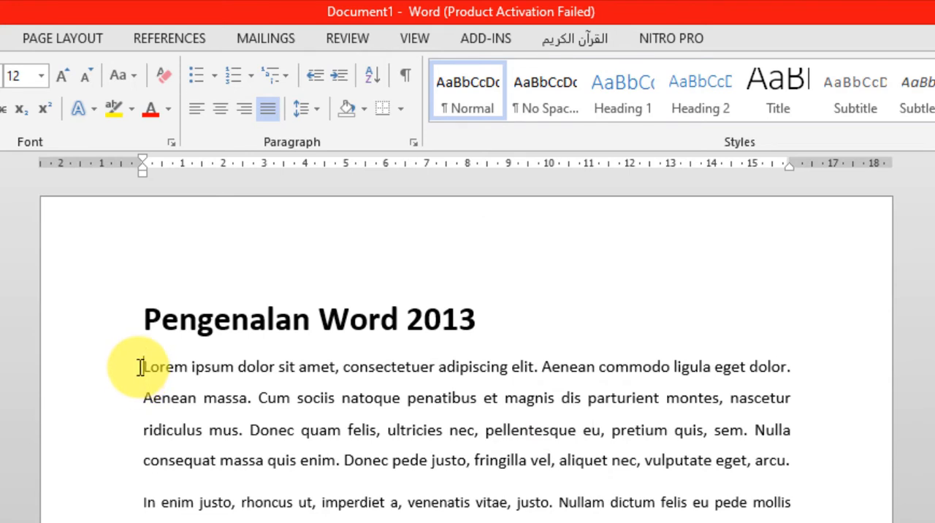
left_click_drag(141, 366, 539, 369)
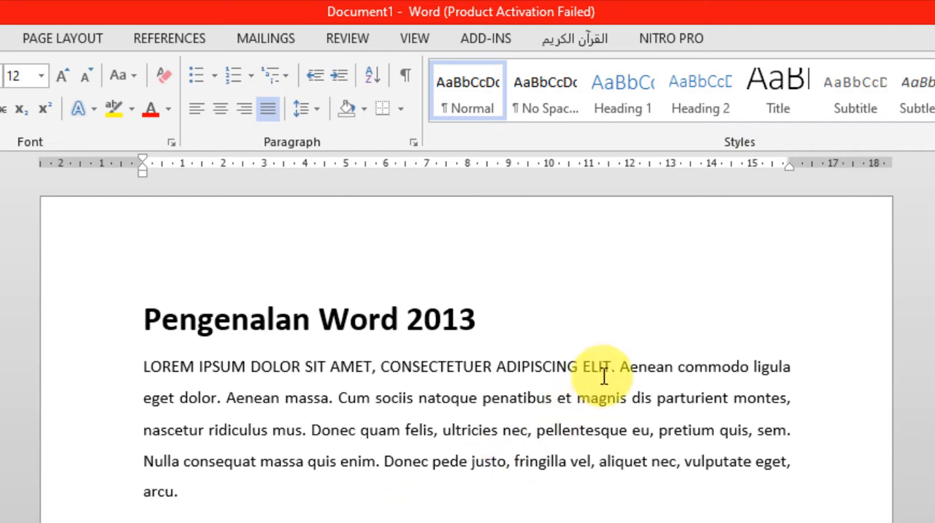
Delete the uppercase text at the start of the first body paragraph and undo the deletion.
left_click_drag(612, 365, 164, 375)
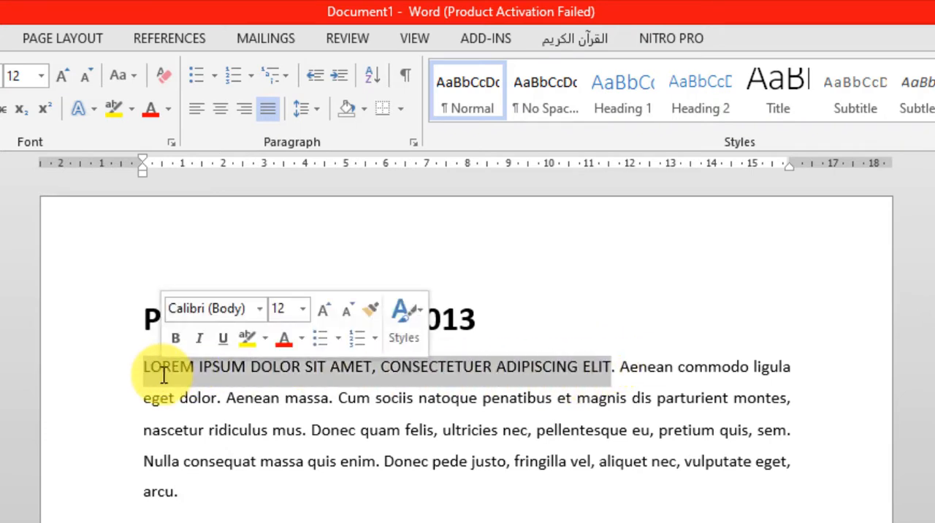
key("Delete")
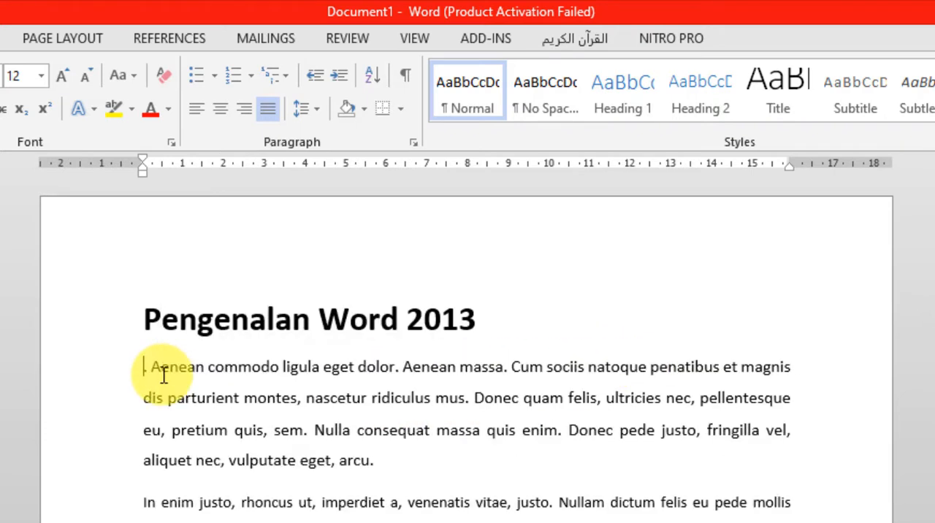
key("ctrl+z")
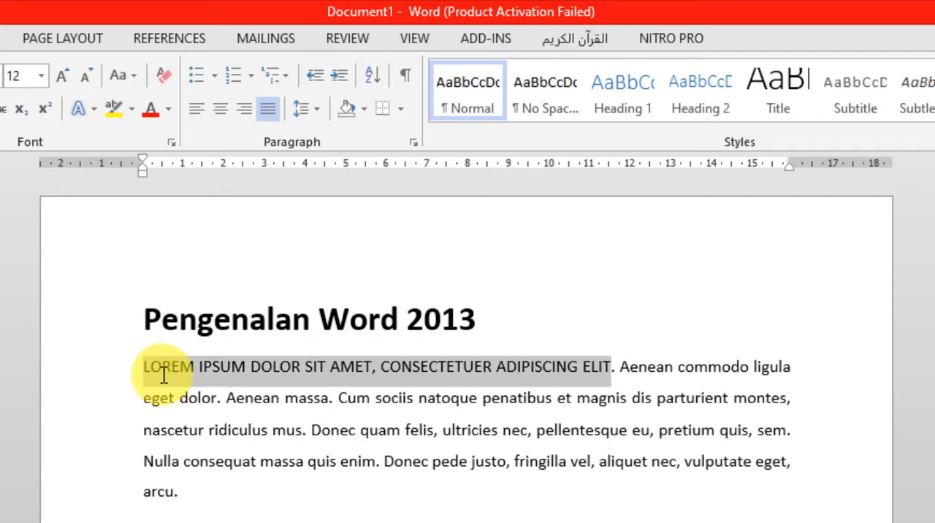
left_click(519, 395)
Cycle the uppercase first sentence of the first body paragraph through the letter cases, ending with only its first letter capitalized.
left_click_drag(606, 362, 143, 358)
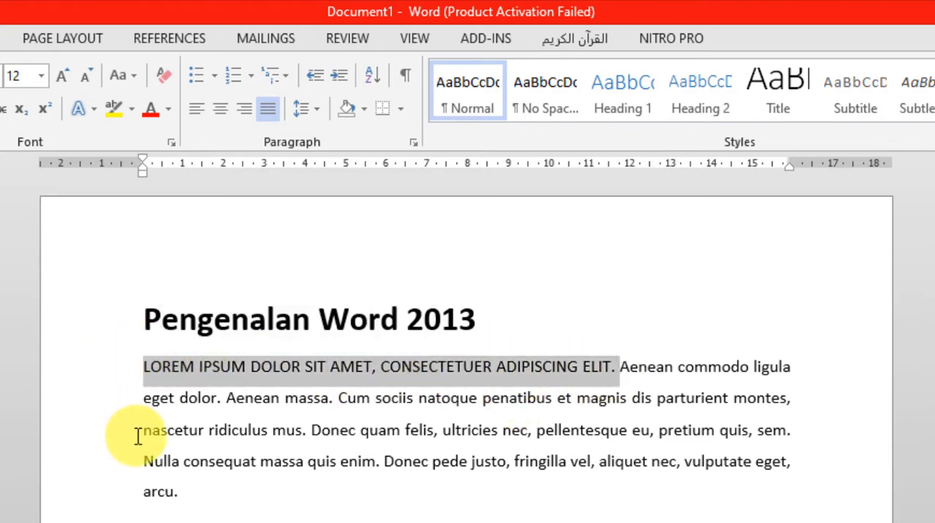
left_click_drag(615, 366, 125, 369)
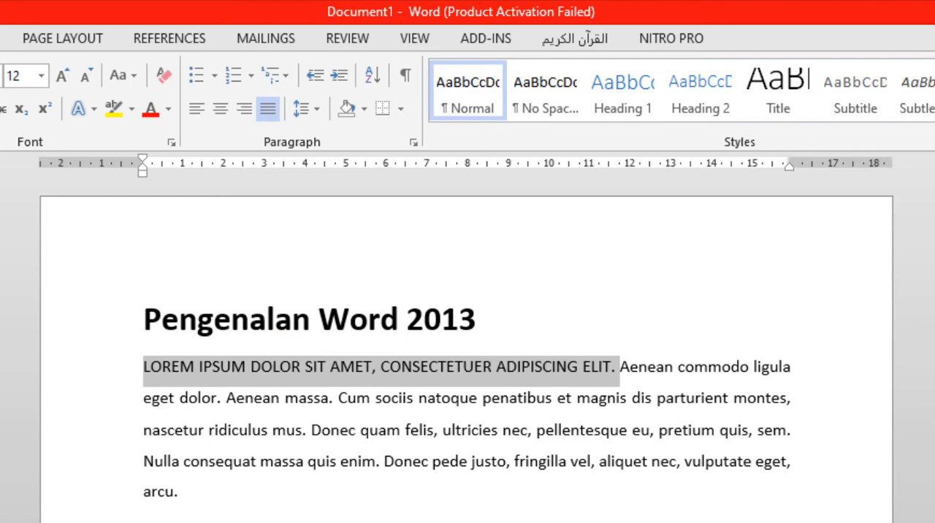
key("shift+F3")
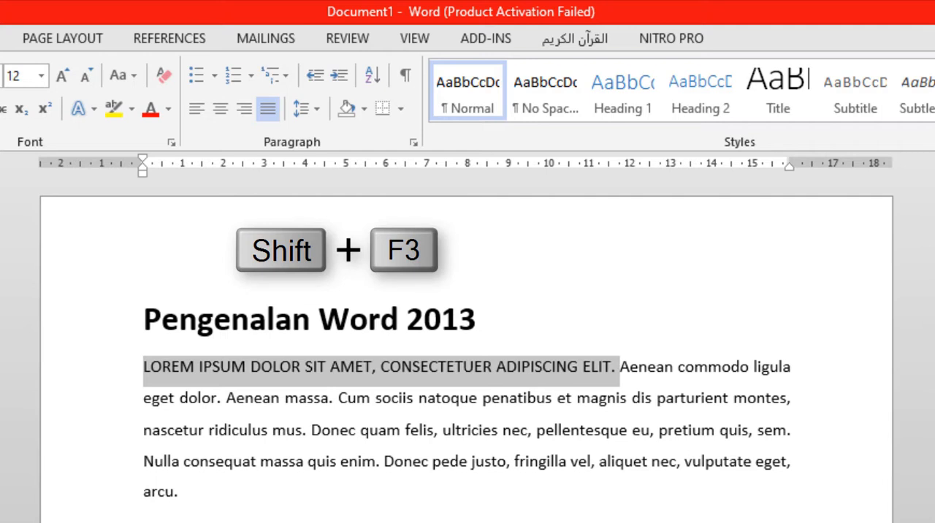
key("shift+F3")
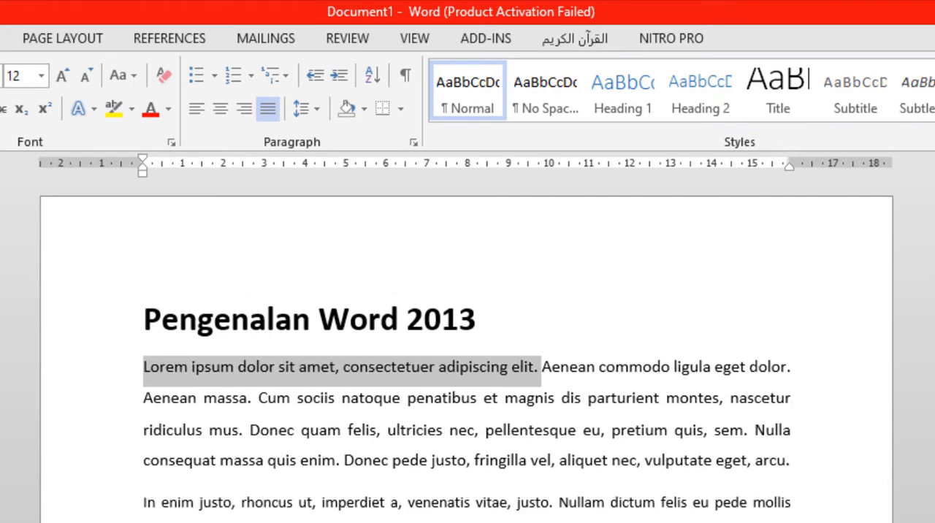
key("shift+F3")
key("shift+F3")
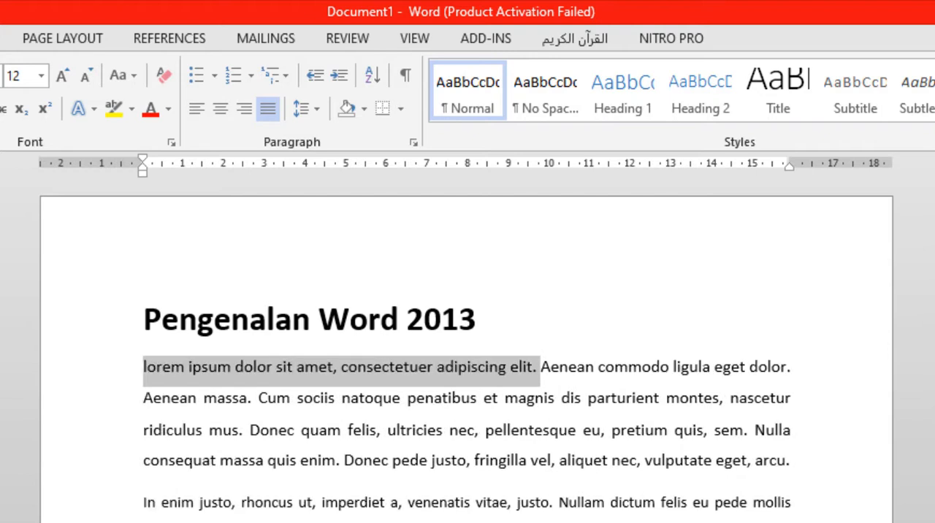
key("shift+F3")
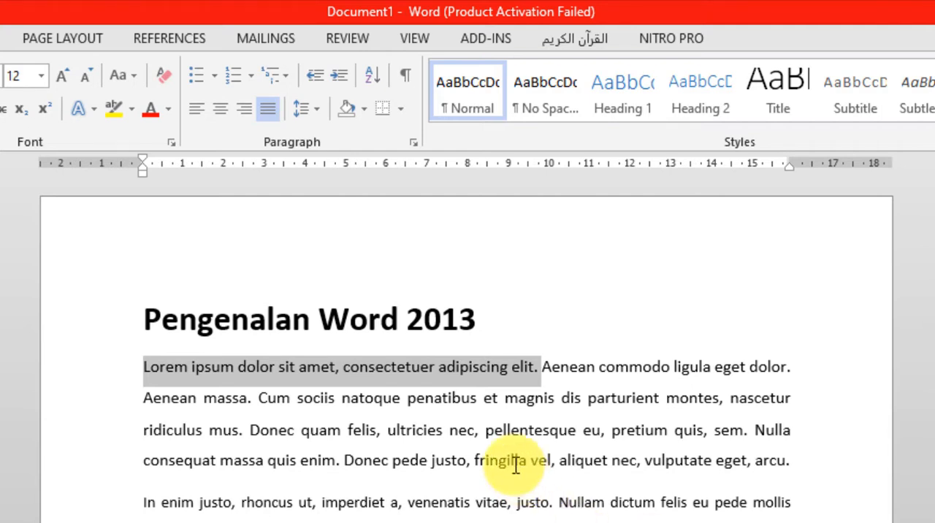
left_click(504, 442)
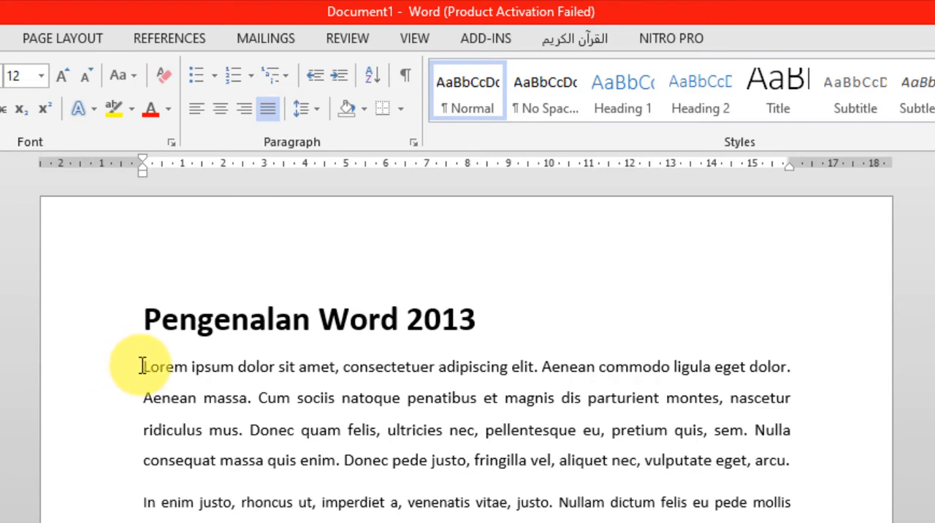
Practise selecting the single word "Lorem" at the start of the first body paragraph and clearing the selection.
left_click_drag(144, 366, 185, 369)
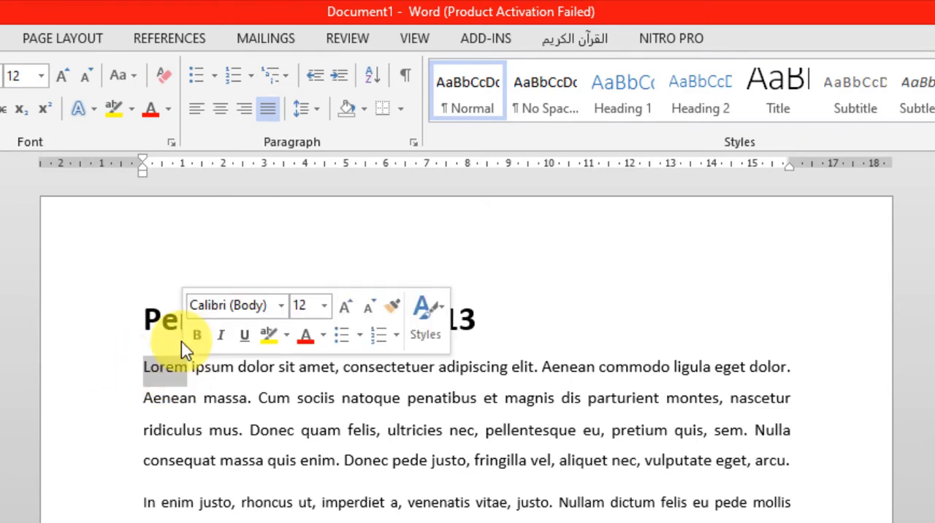
left_click(204, 426)
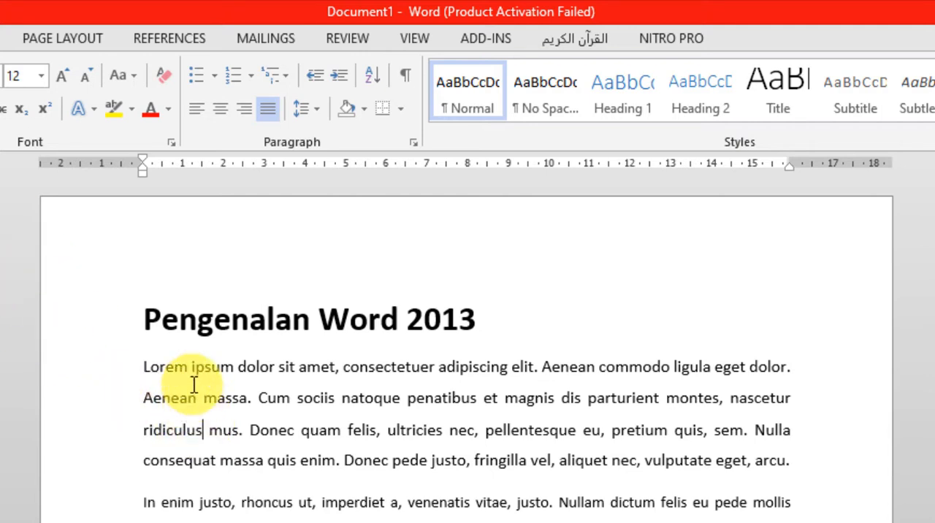
double_click(165, 365)
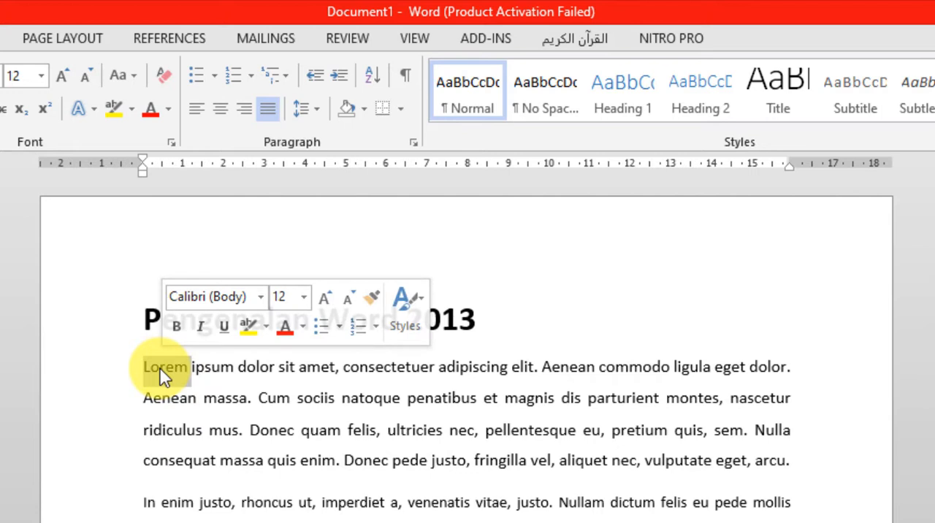
left_click(161, 373)
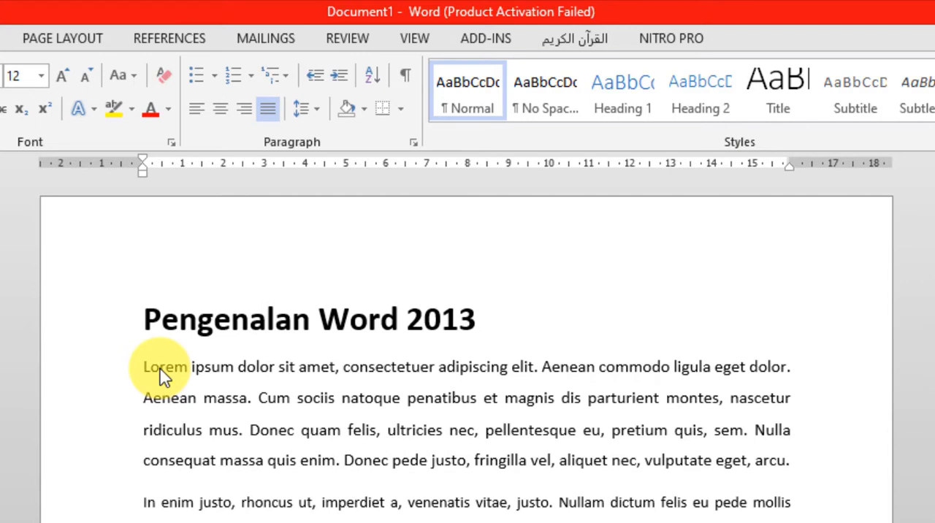
double_click(160, 374)
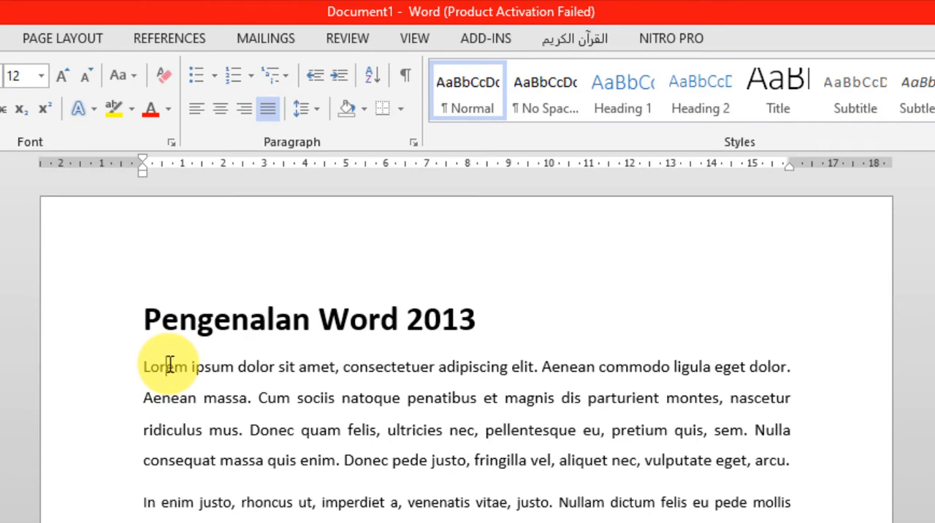
Select the entire first body paragraph and clear the selection.
double_click(170, 363)
triple_click(170, 364)
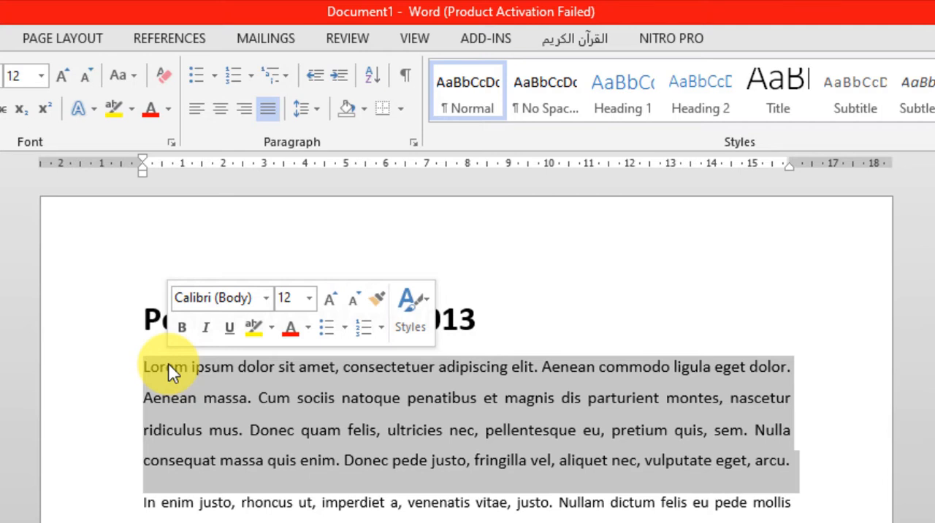
left_click(167, 368)
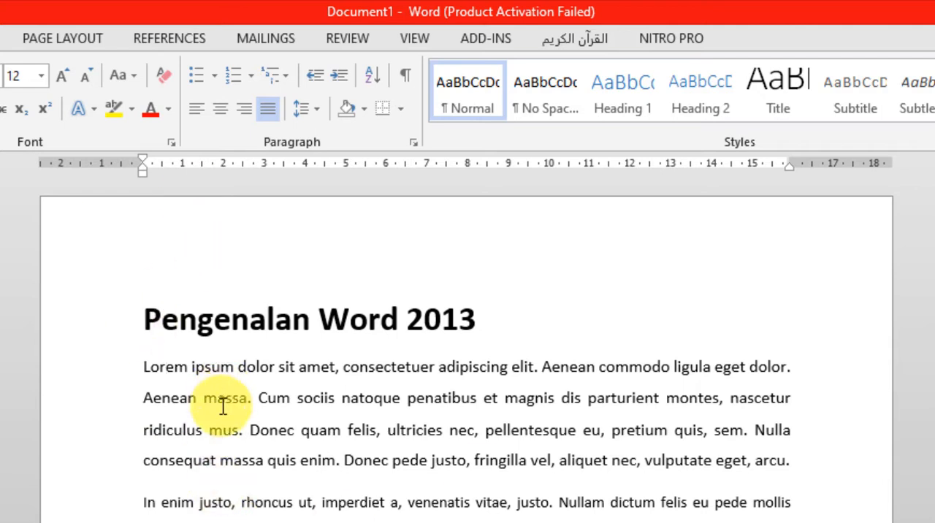
Make the word "Lorem" bold and the word "ipsum" italic at the start of the first body paragraph.
double_click(168, 368)
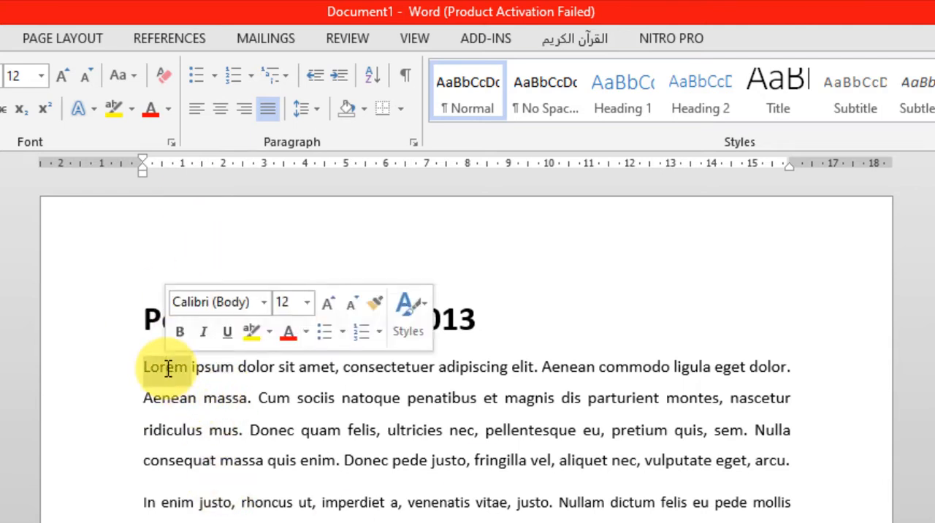
key("ctrl+b")
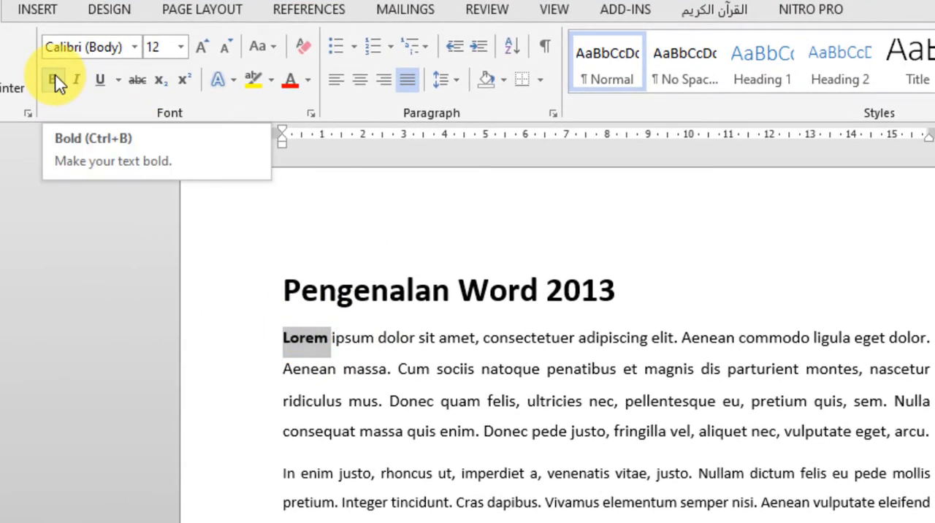
double_click(358, 337)
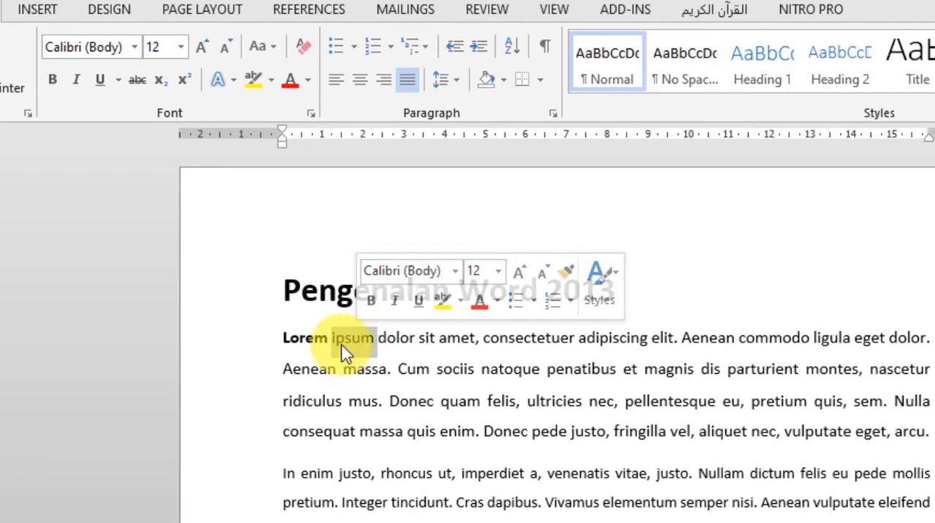
key("ctrl+i")
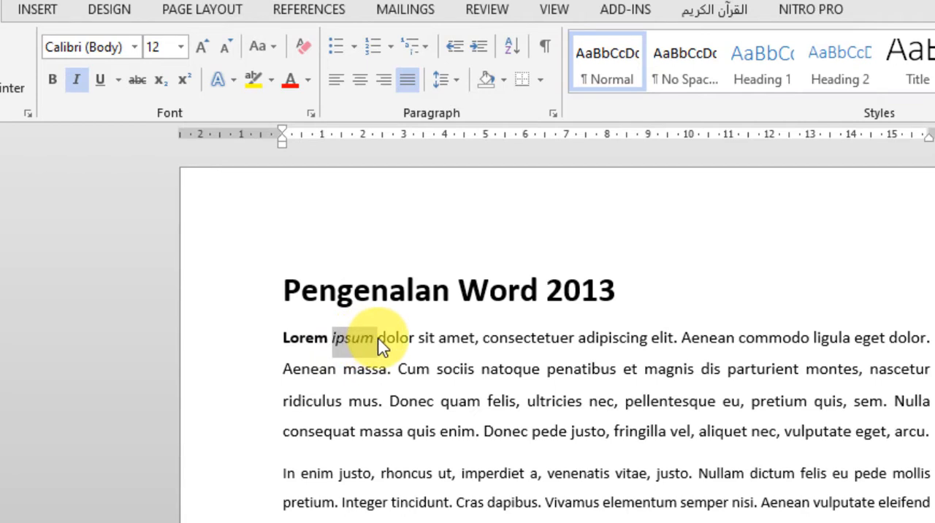
Underline the word "dolor" in the first body paragraph and check the formatting of "Lorem", "ipsum" and "dolor" in turn.
left_click(400, 337)
double_click(402, 340)
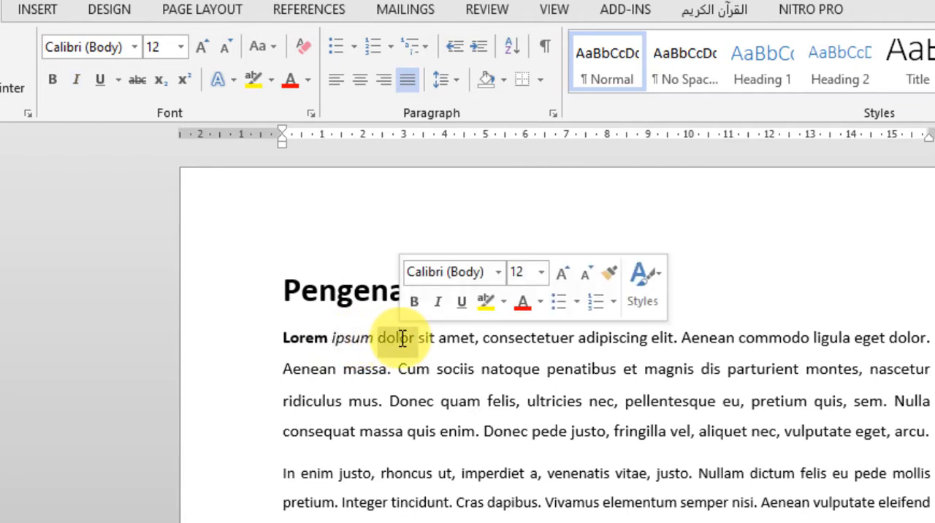
key("ctrl+u")
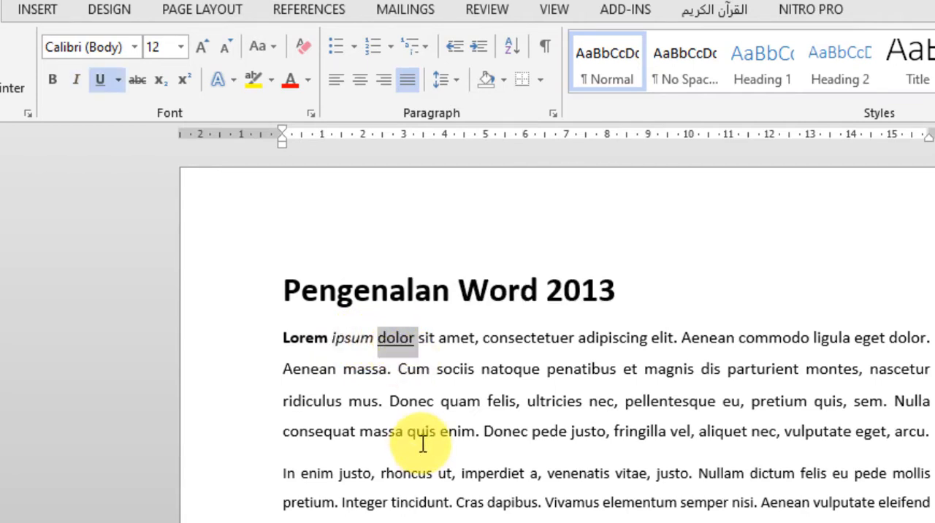
left_click(358, 369)
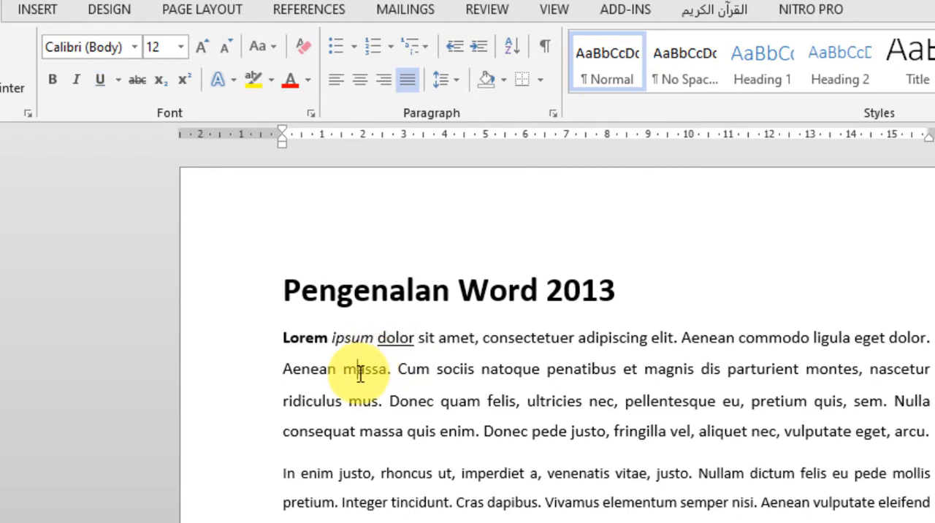
left_click(312, 340)
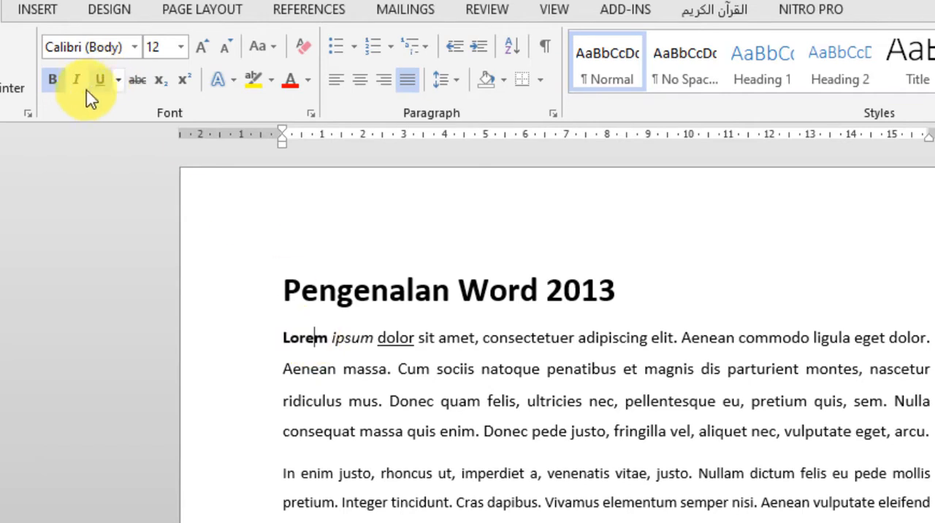
left_click(349, 337)
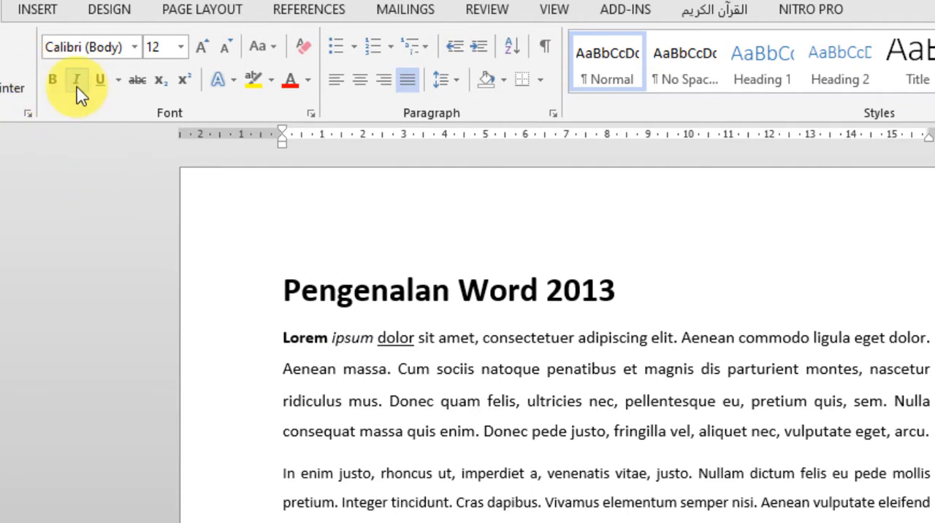
left_click(389, 340)
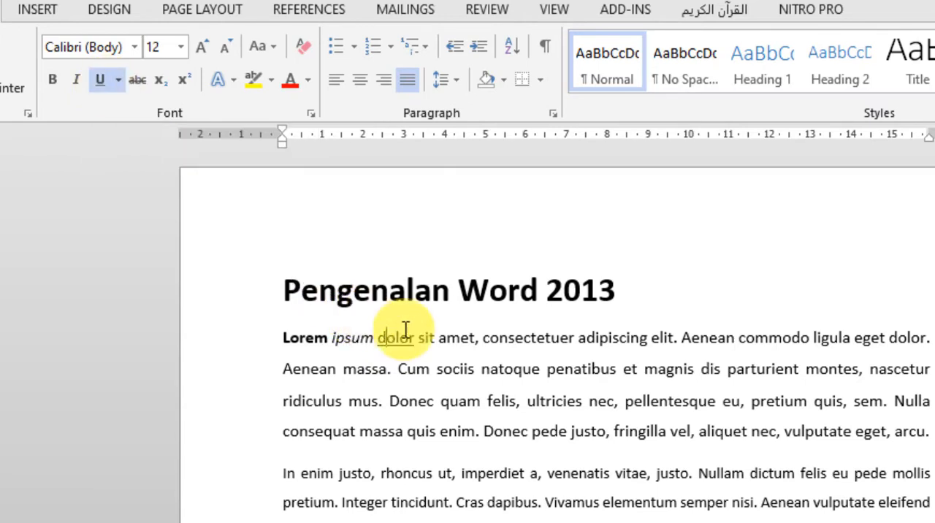
left_click(397, 369)
left_click_drag(370, 372, 313, 369)
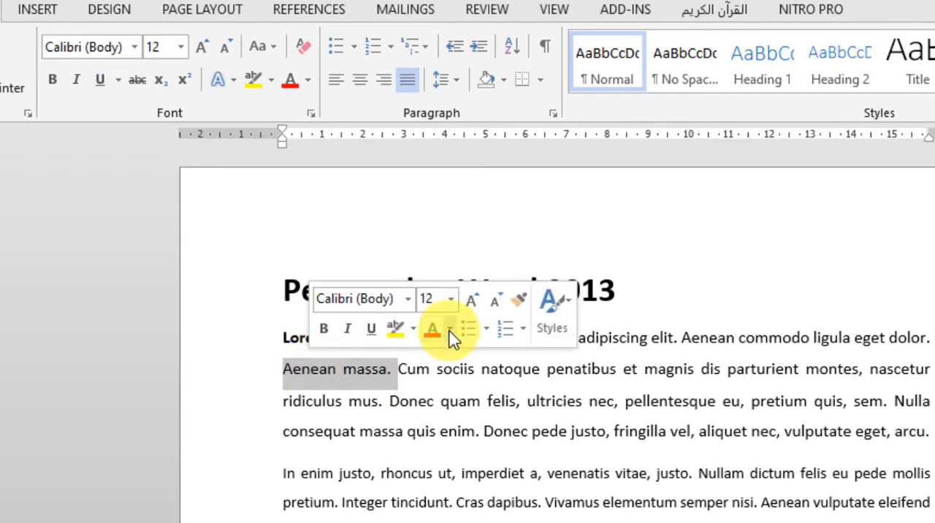
left_click(456, 354)
Make the words "sit amet, consectetuer" in the first body paragraph bold, italic and underlined.
left_click_drag(433, 337, 552, 342)
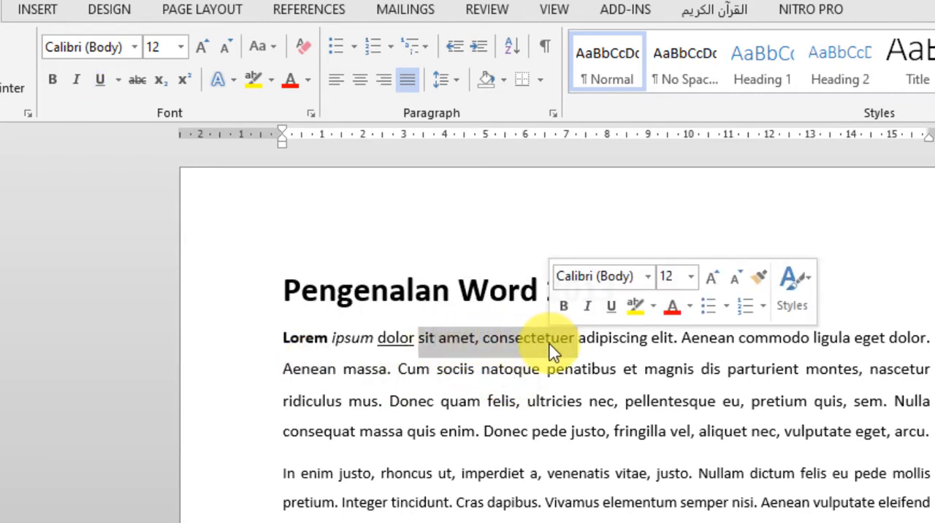
left_click(53, 81)
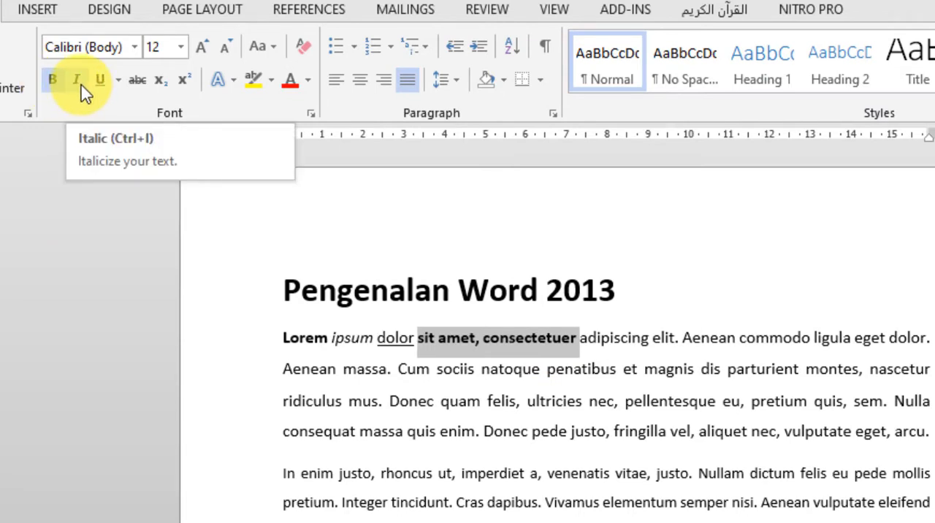
left_click(78, 82)
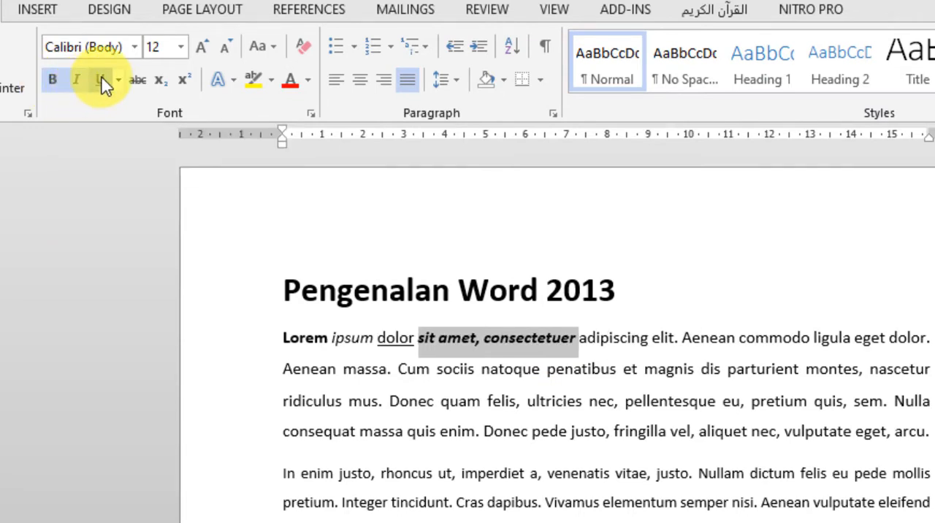
left_click(102, 82)
left_click(589, 472)
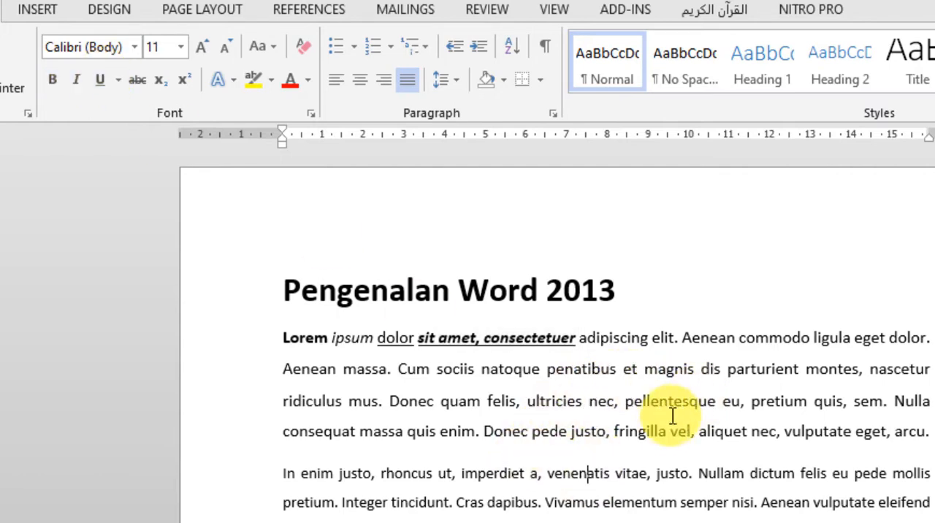
Add a line below the first body paragraph with "C20" and "O2" separated by a tab, in bold at font size 23.
left_click(926, 432)
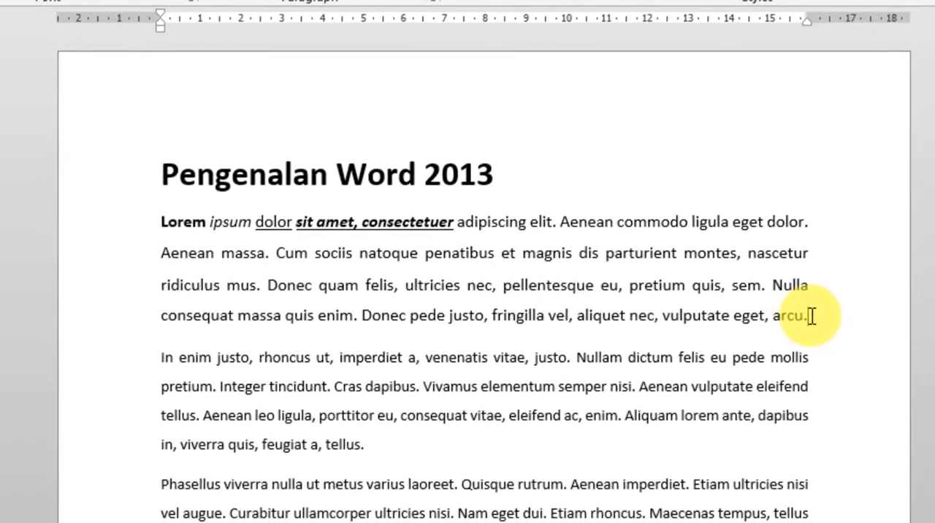
key("Return")
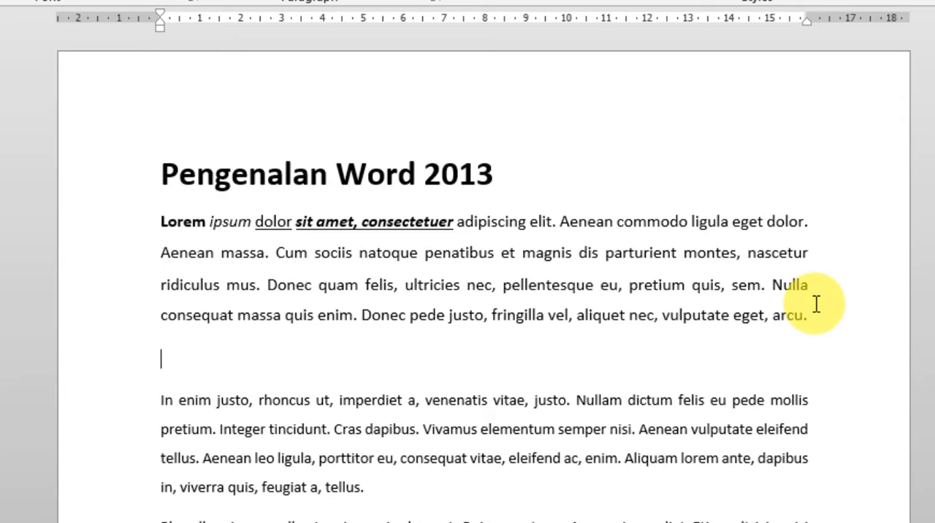
type("C20")
key("Tab")
type("O2")
left_click_drag(183, 348, 144, 366)
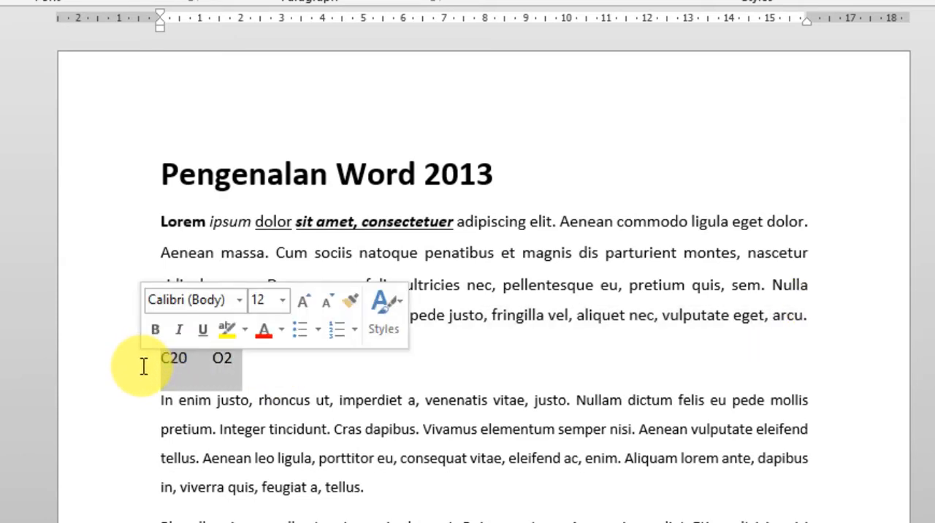
key("ctrl+b")
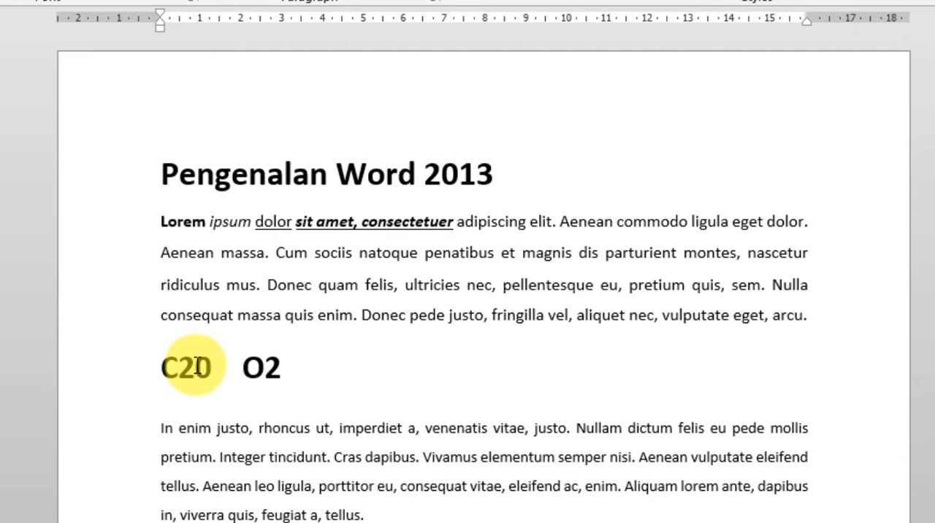
Format the 2 in "C20" as subscript and the 2 in "O2" as superscript.
left_click_drag(196, 365, 175, 369)
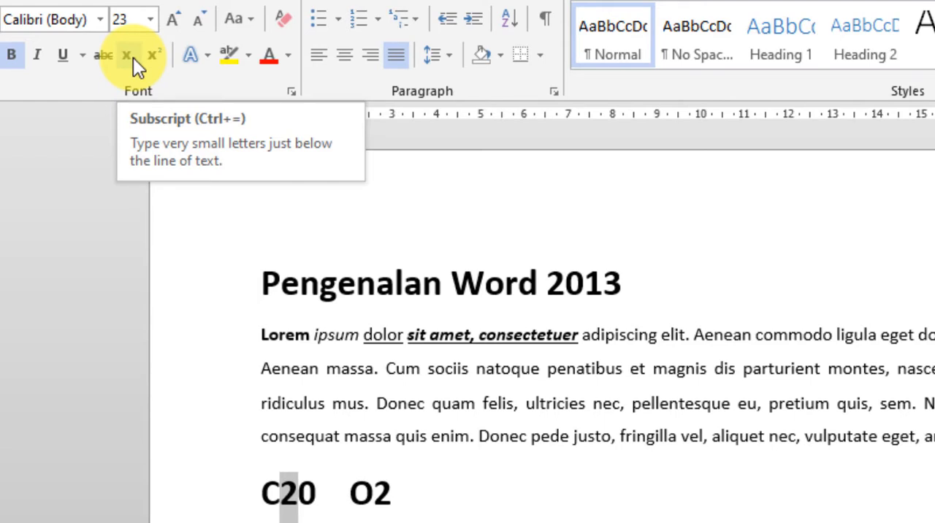
left_click(132, 56)
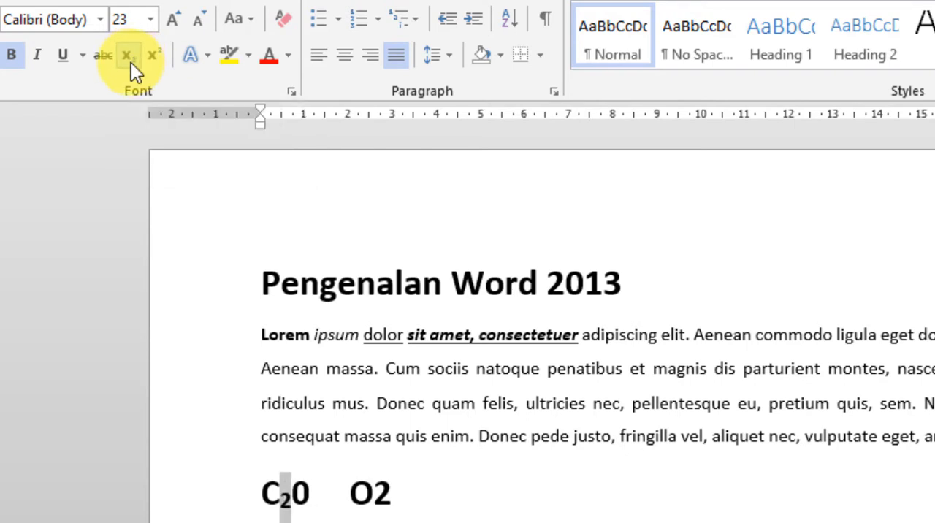
left_click(388, 501)
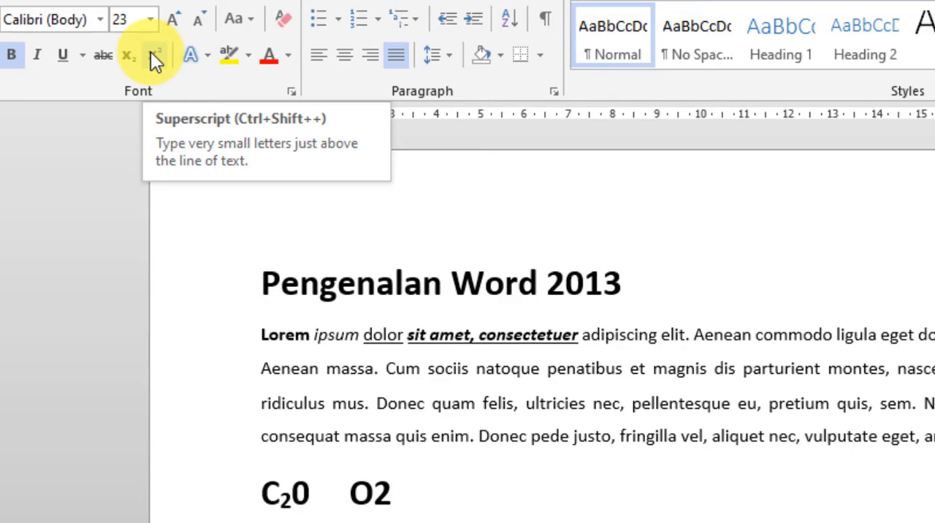
key("ctrl+shift")
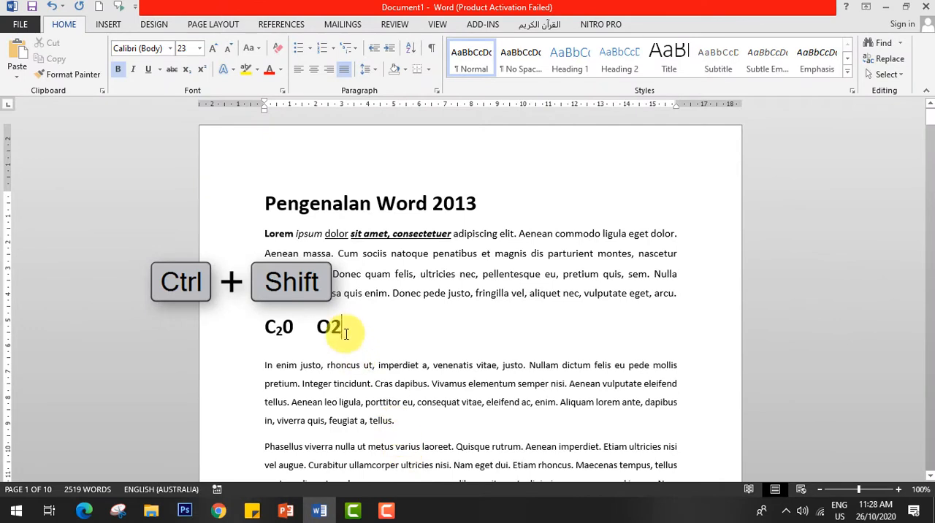
double_click(328, 326)
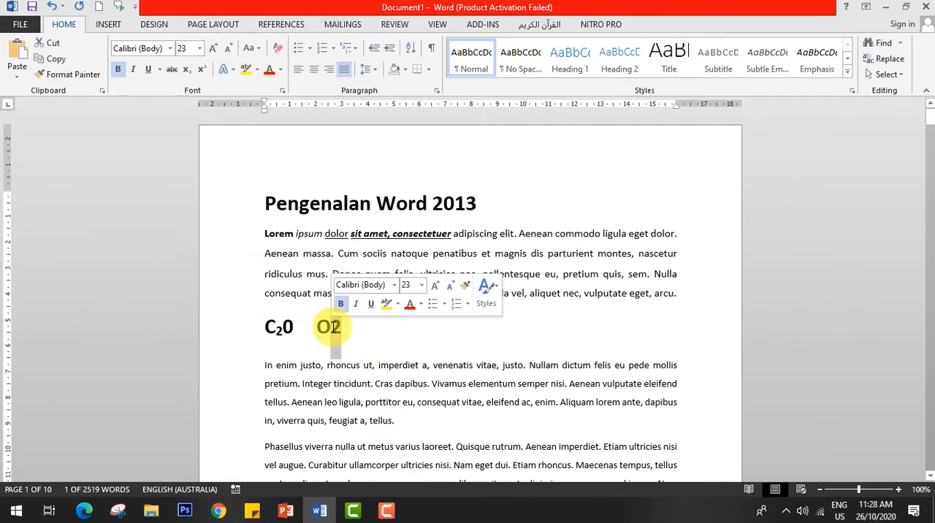
key("ctrl+shift+equal")
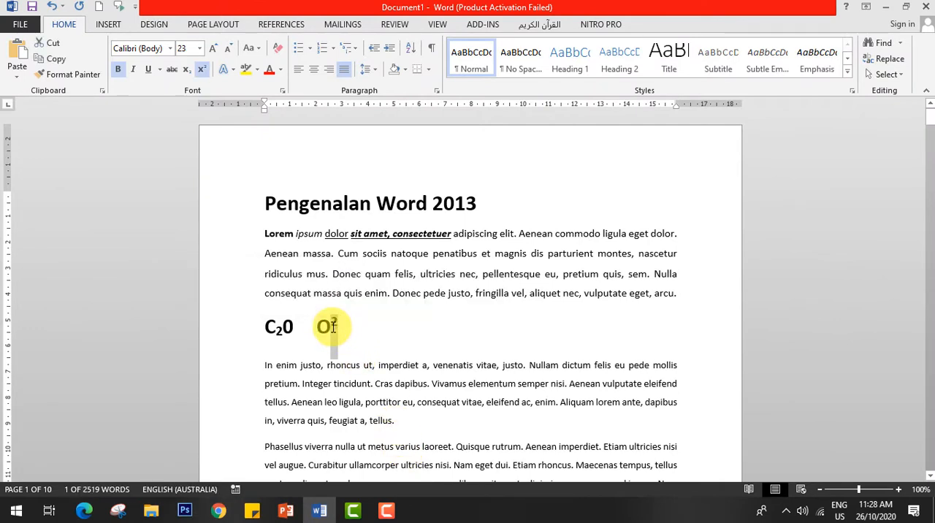
left_click(370, 332)
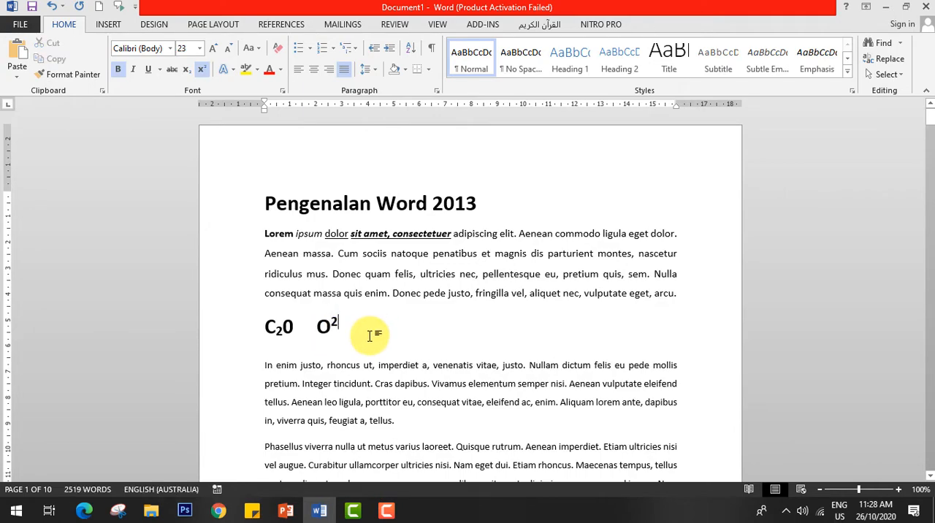
left_click_drag(369, 333, 274, 330)
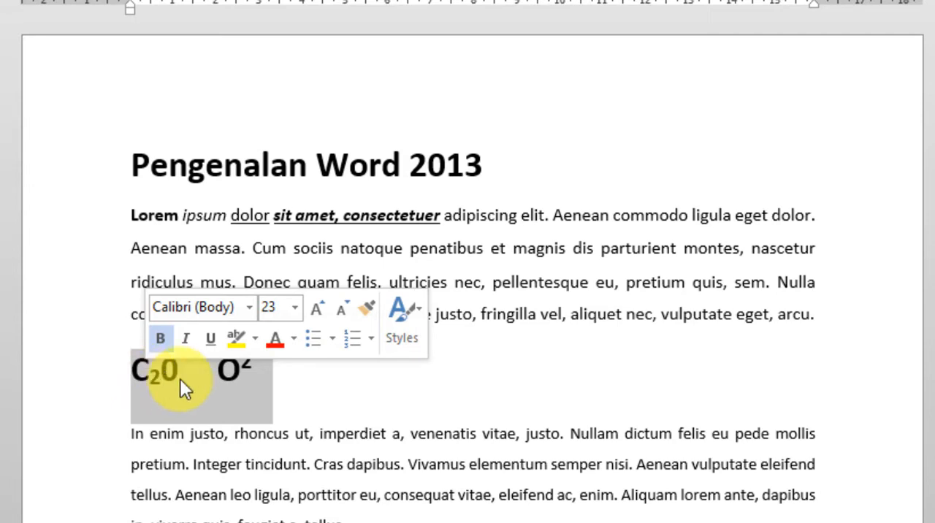
left_click(281, 393)
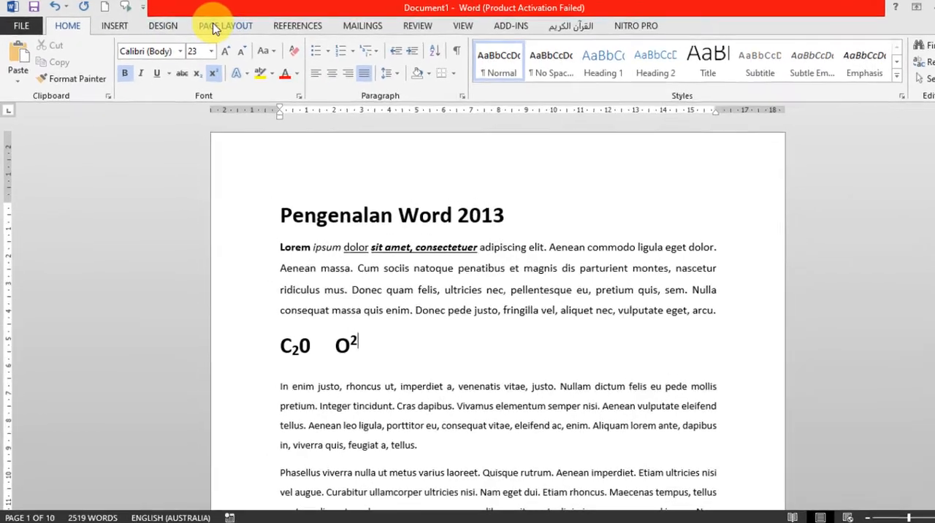
Set the document's paper size to A4.
left_click(203, 23)
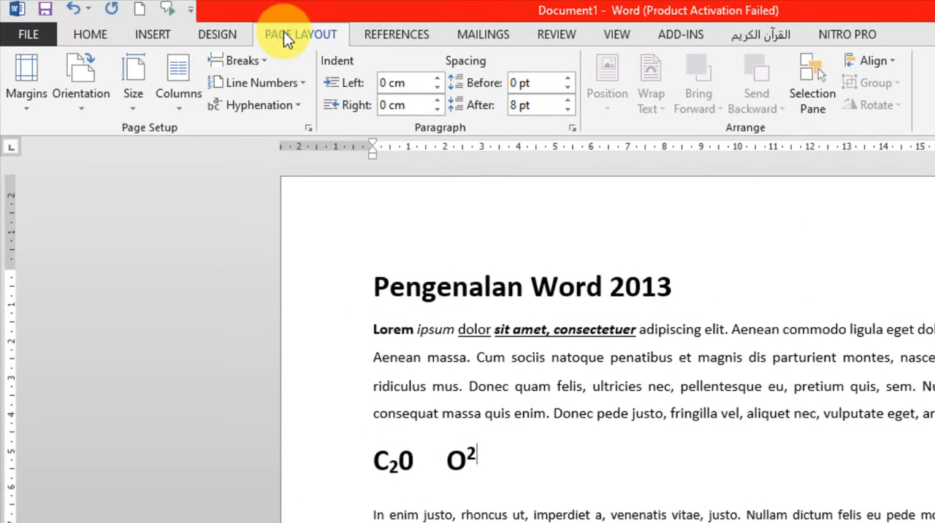
left_click(131, 113)
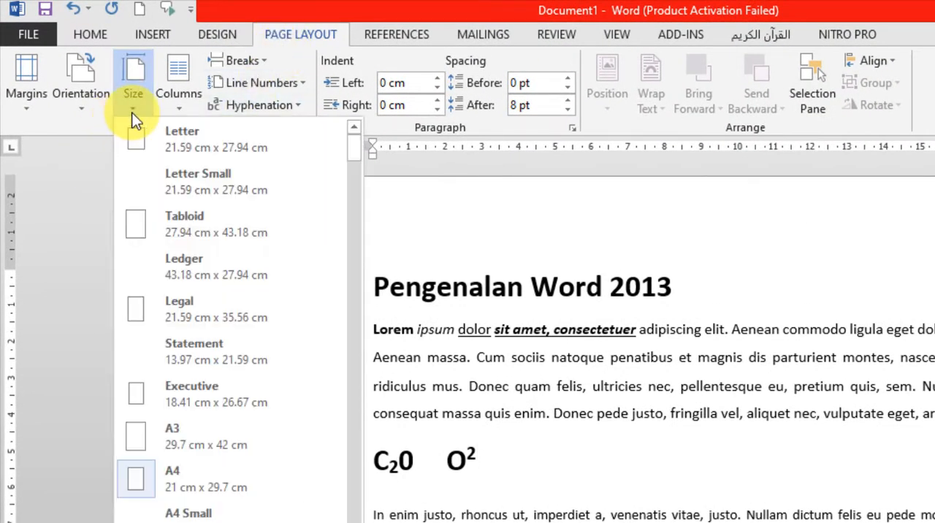
left_click(222, 480)
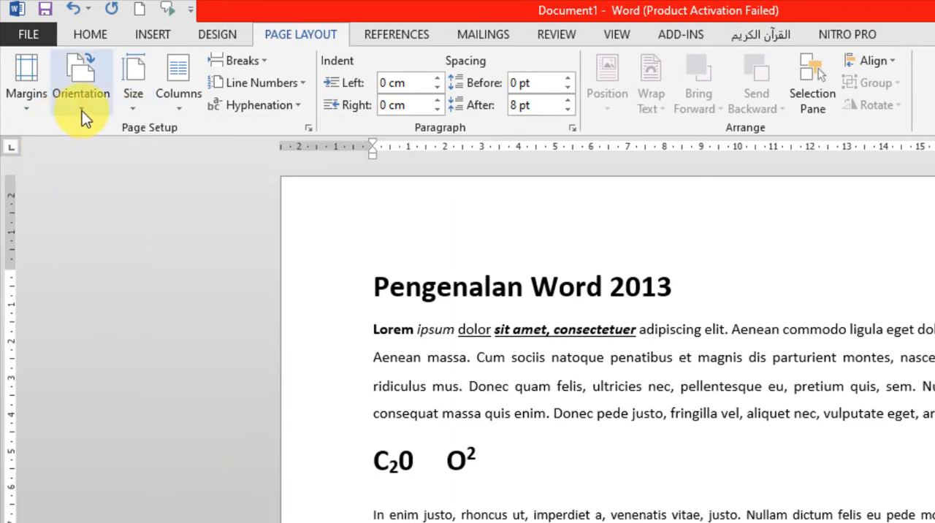
left_click(136, 114)
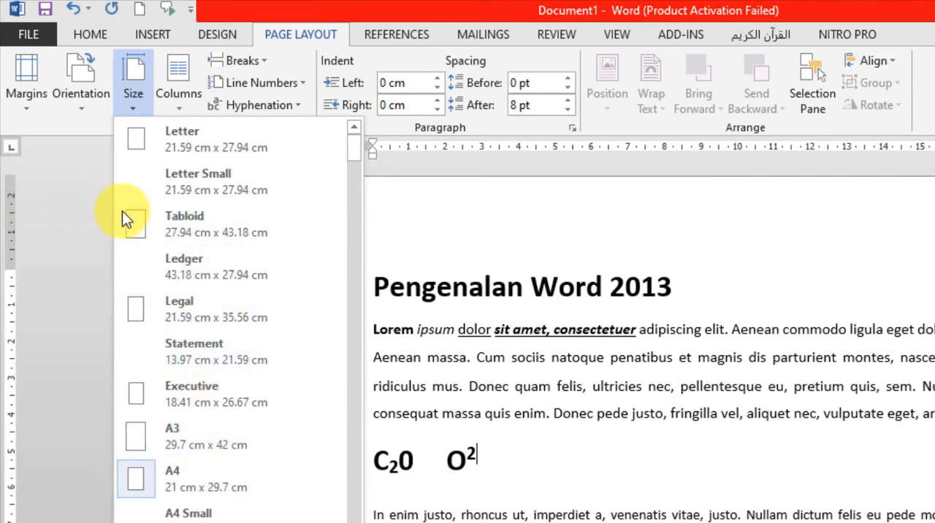
left_click(237, 475)
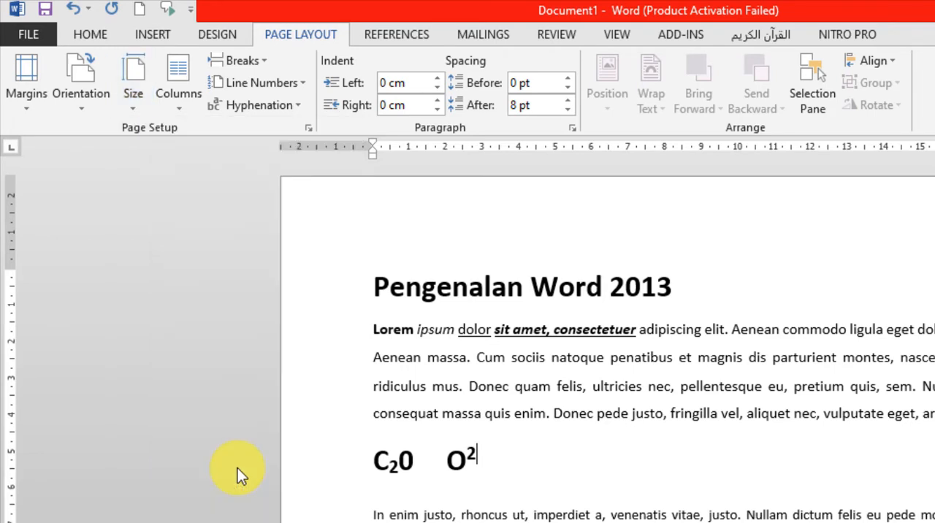
left_click(122, 103)
left_click(122, 103)
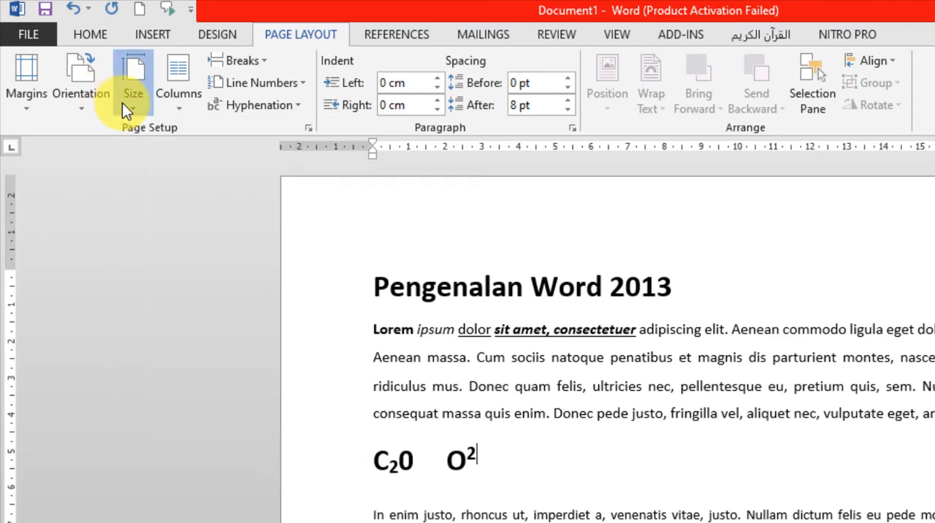
Change the page orientation to Landscape and look over the rearranged pages.
left_click(80, 110)
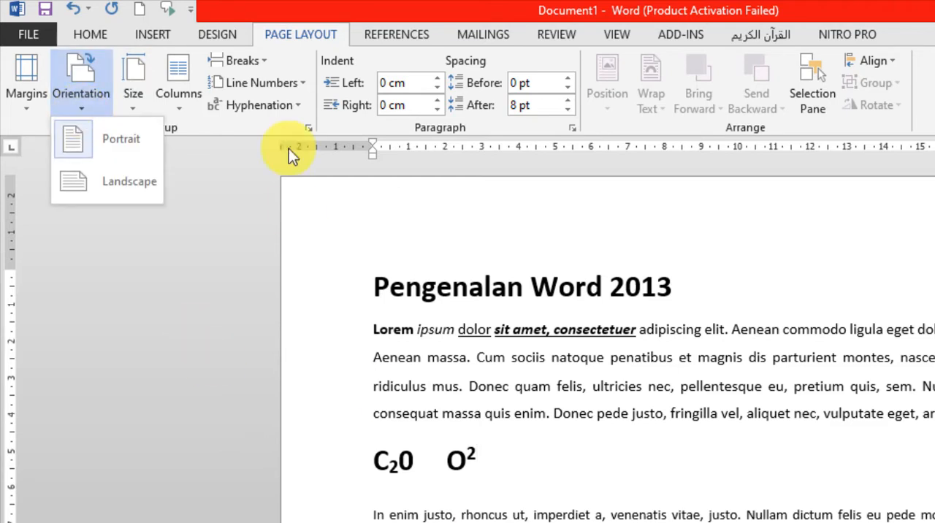
left_click(134, 95)
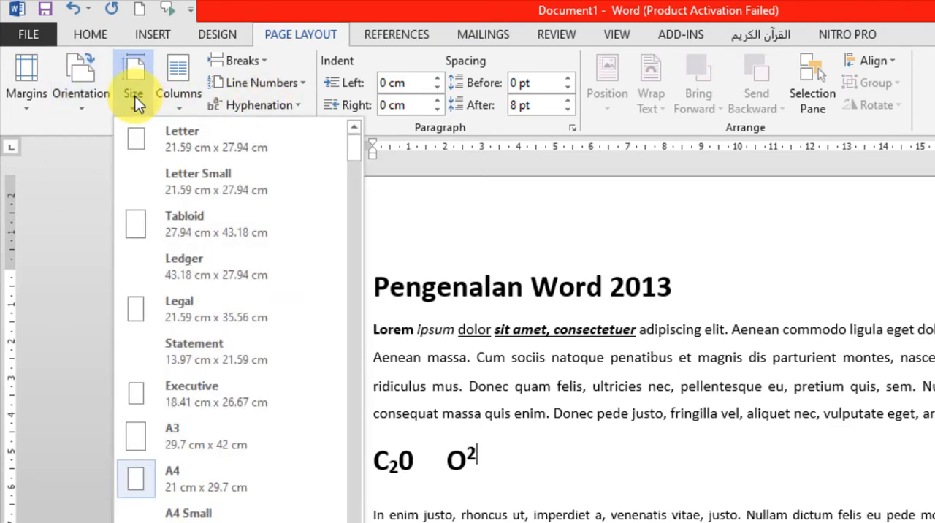
left_click(80, 106)
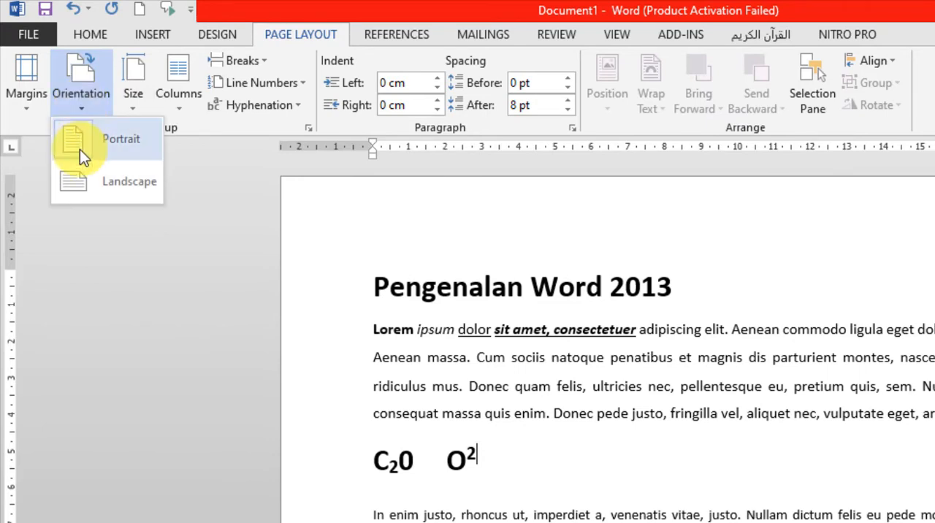
left_click(84, 186)
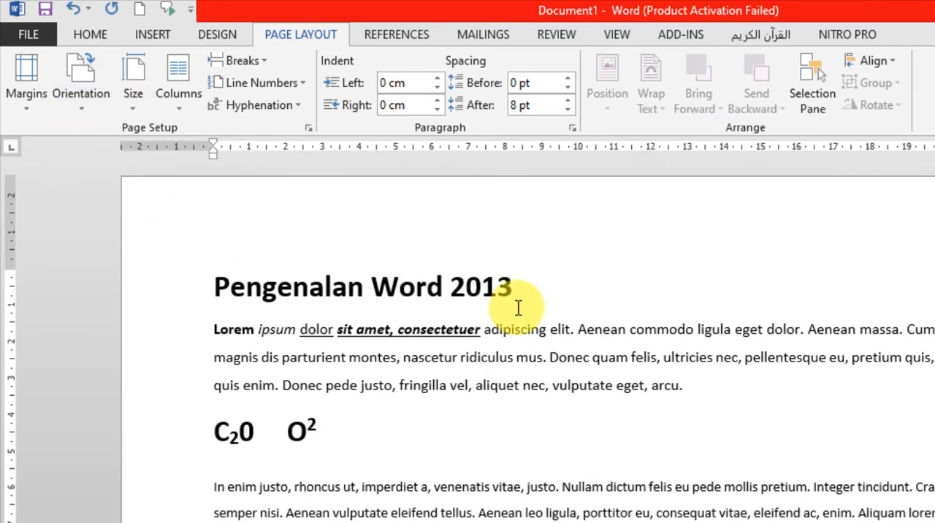
scroll(516, 304, "down", 10)
scroll(373, 208, "up", 15)
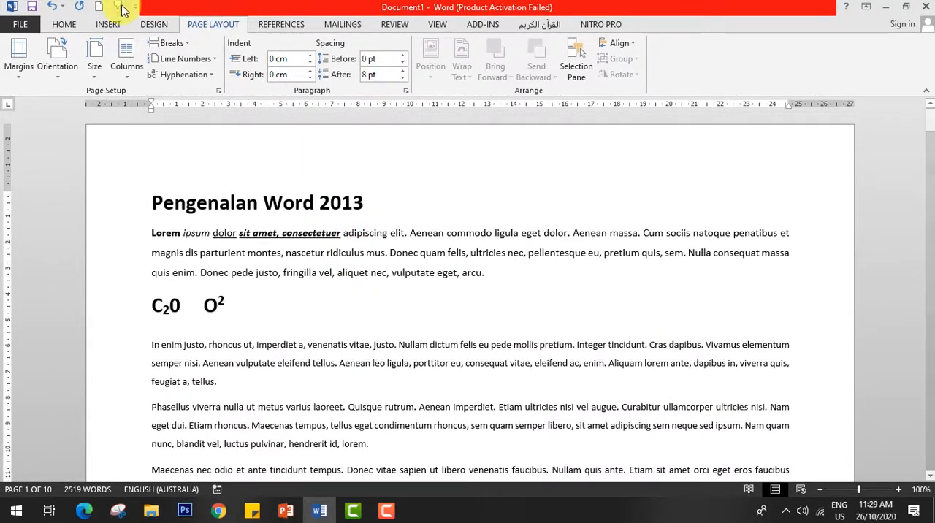
Return the page orientation to Portrait and apply the Narrow margins preset to the document.
left_click(59, 67)
left_click(55, 98)
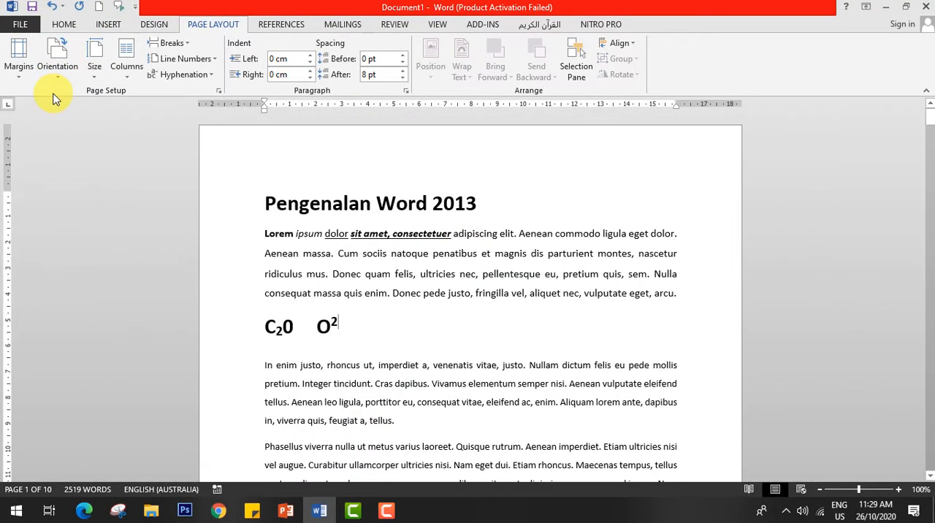
left_click(19, 70)
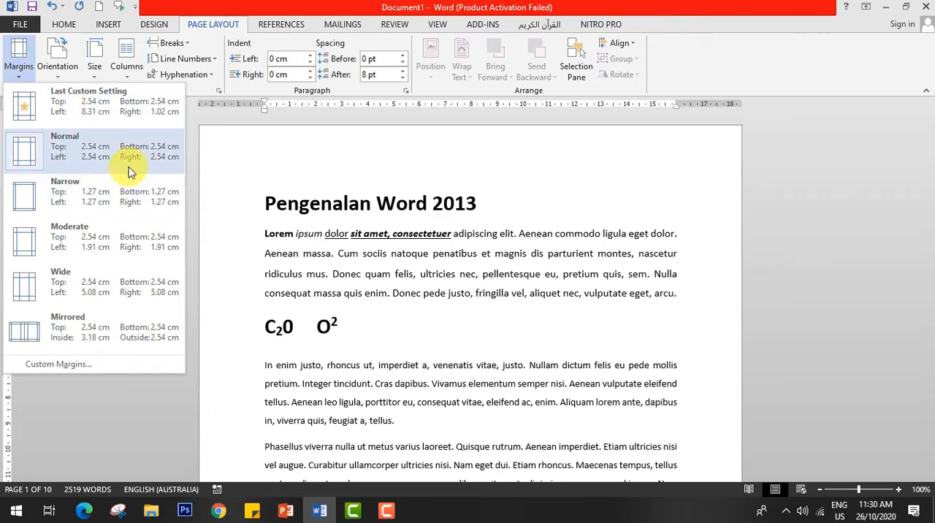
left_click(76, 203)
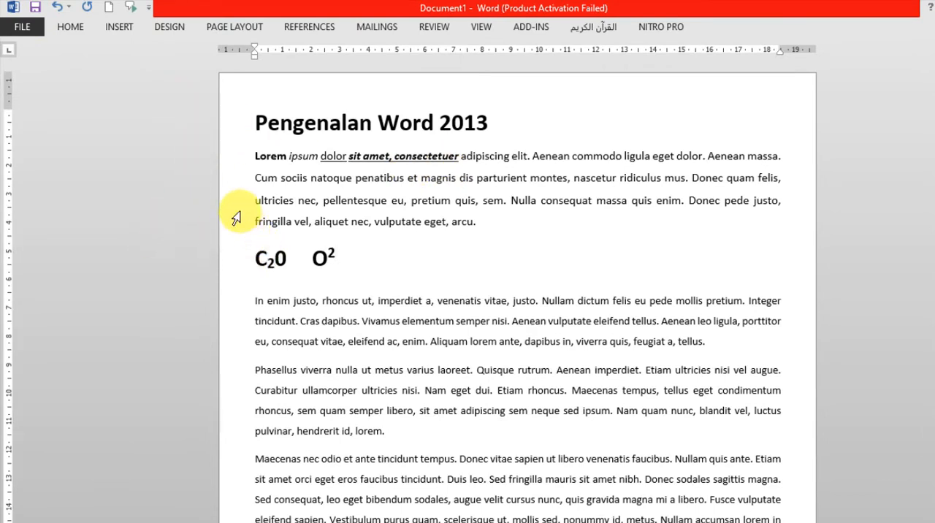
Colour the words "eget, arcu." at the end of the first body paragraph red.
left_click(74, 32)
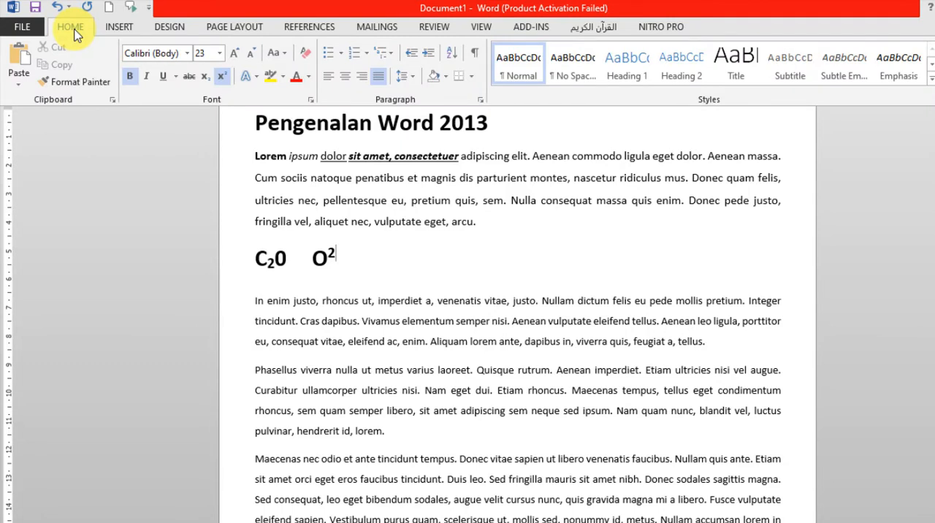
left_click(472, 225)
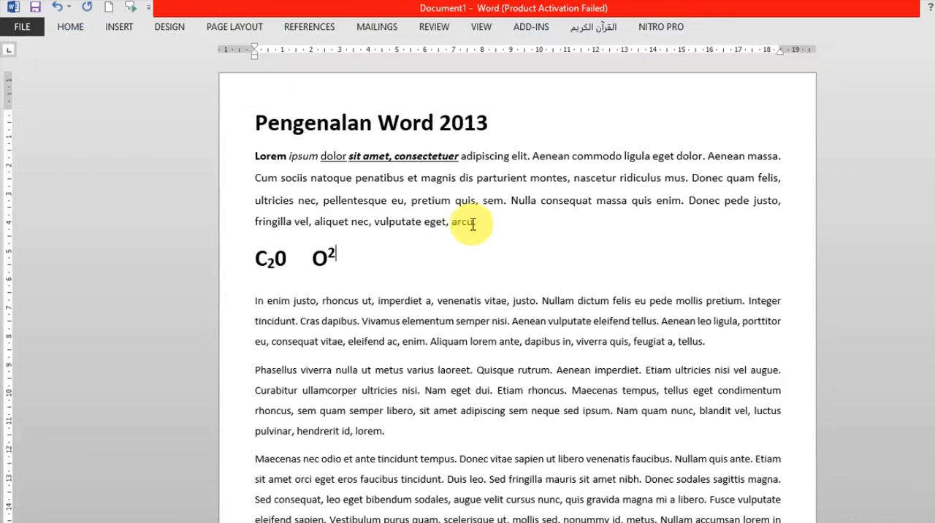
left_click_drag(476, 224, 430, 224)
left_click(74, 32)
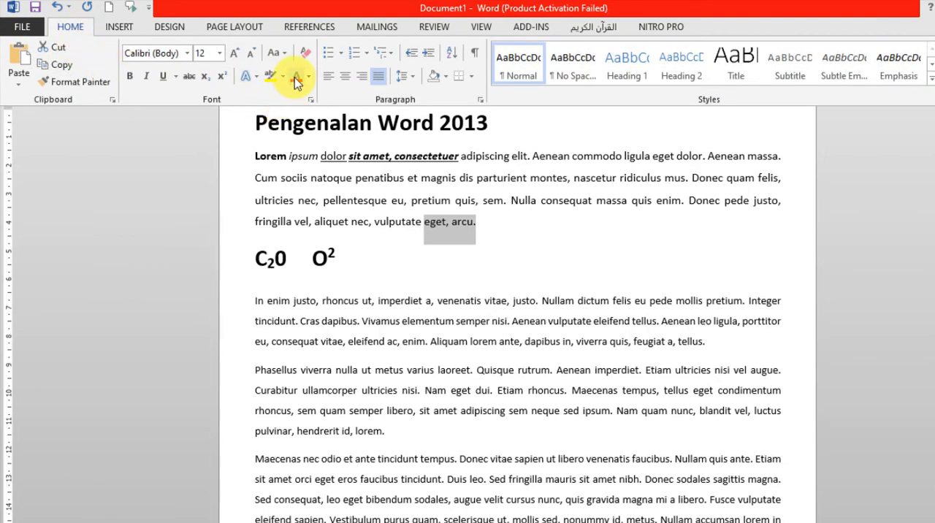
left_click(295, 80)
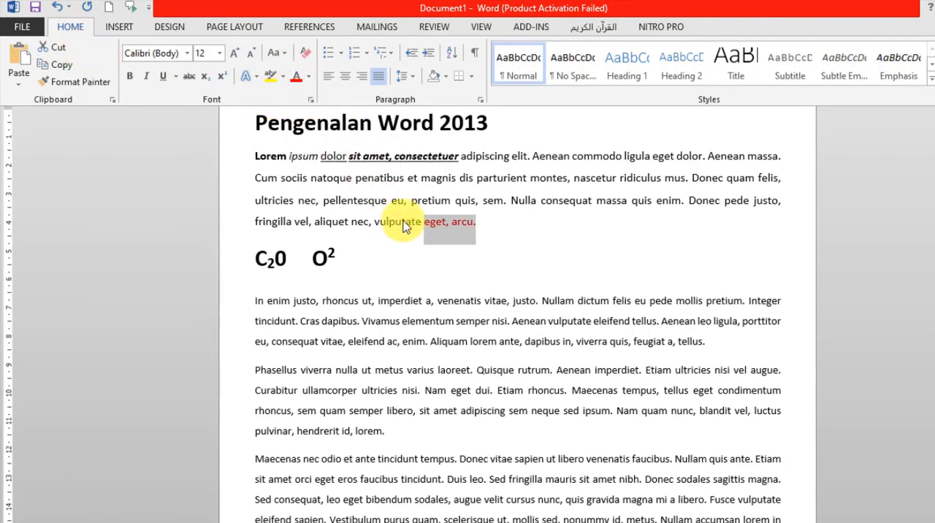
Pin the collapsed ribbon so that it stays open while working.
key("ctrl+F1")
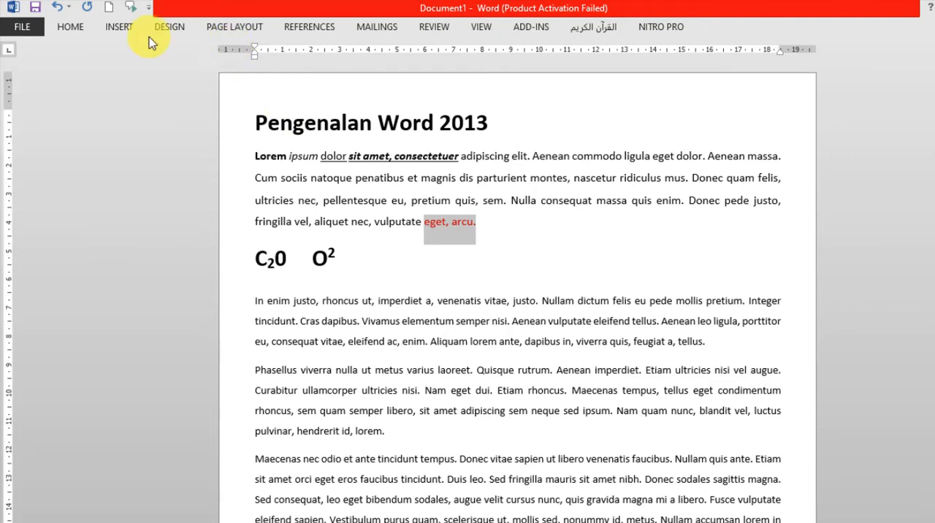
right_click(779, 26)
left_click(735, 29)
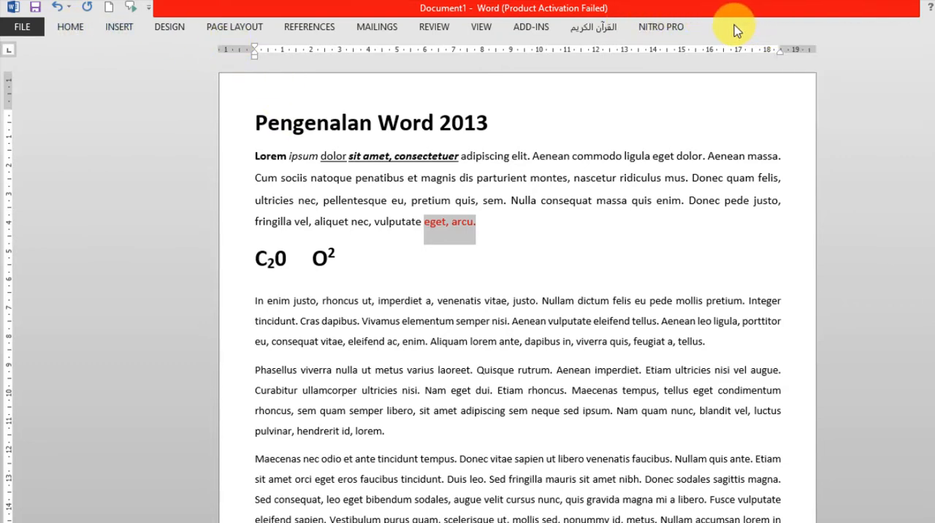
left_click(70, 30)
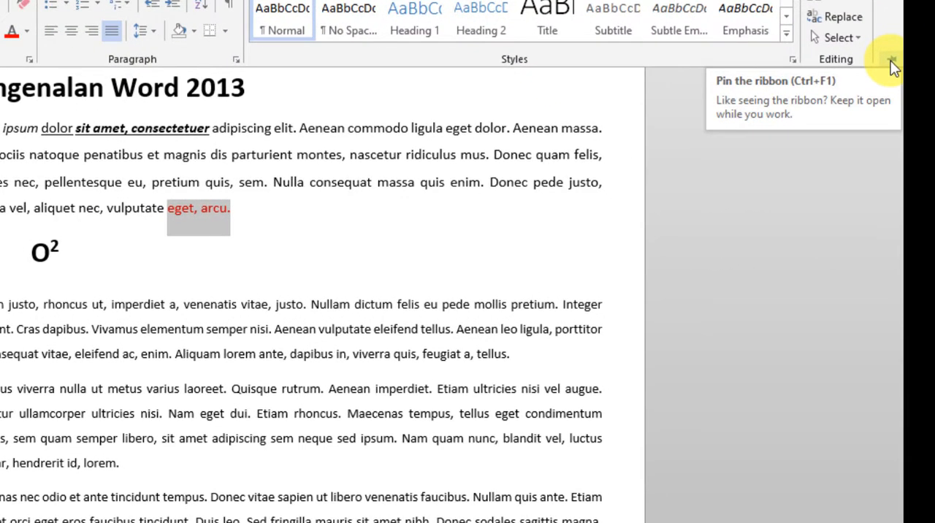
left_click(892, 62)
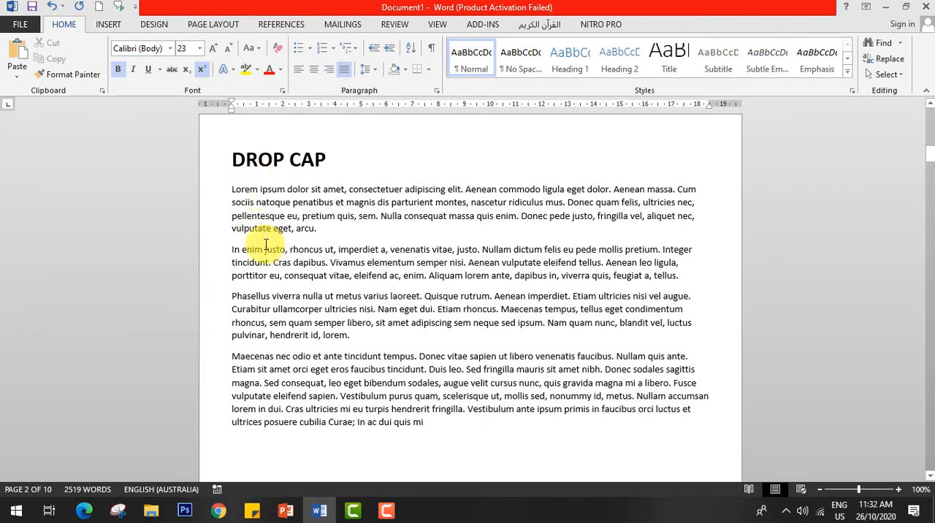
Enter "=lorem" on a new line below the DROP CAP heading and remove that line again.
left_click(231, 190)
key("Return")
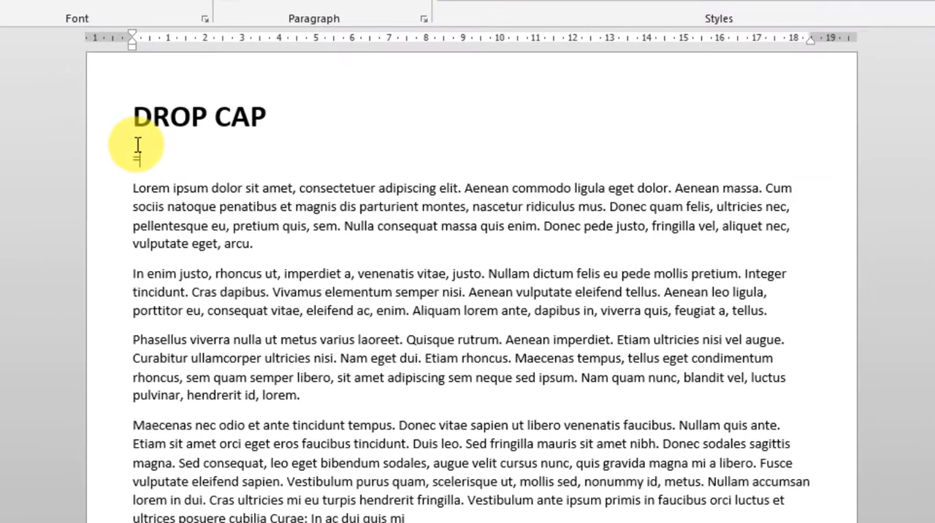
type("=lorem")
key("BackSpace")
key("BackSpace")
key("BackSpace")
key("BackSpace")
key("BackSpace")
key("BackSpace")
key("Delete")
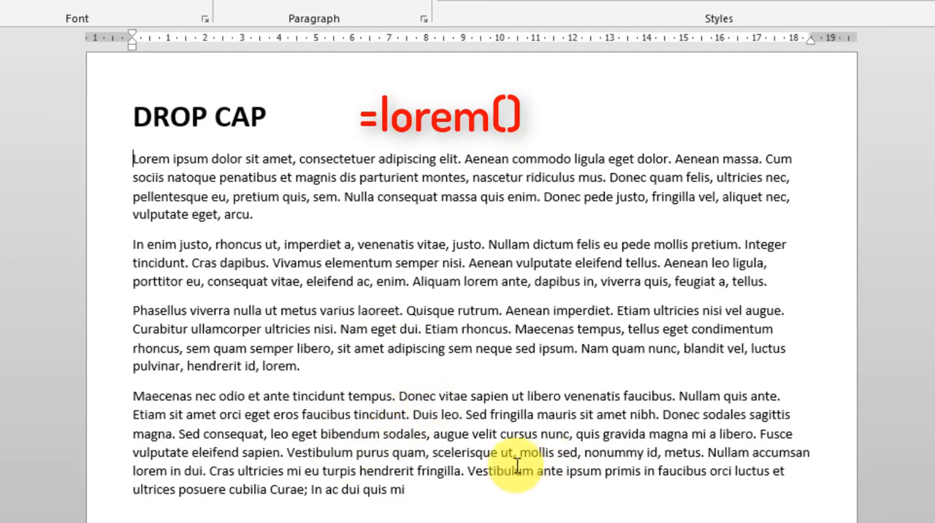
Justify the four body paragraphs below the DROP CAP heading.
left_click_drag(418, 498, 20, 167)
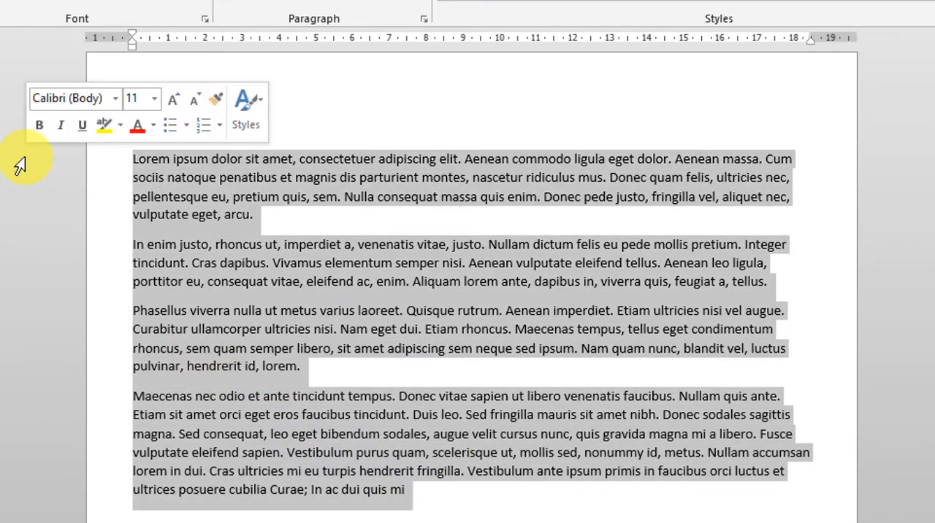
key("ctrl+j")
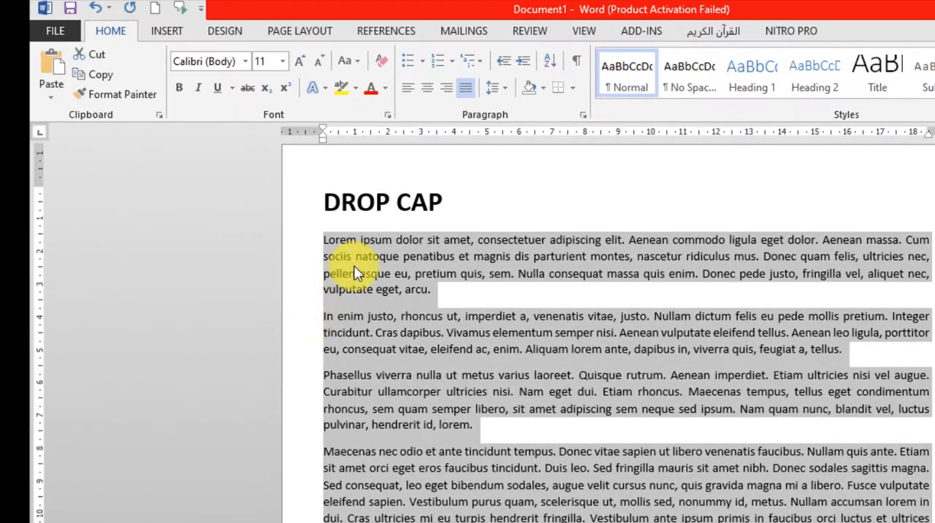
left_click(170, 196)
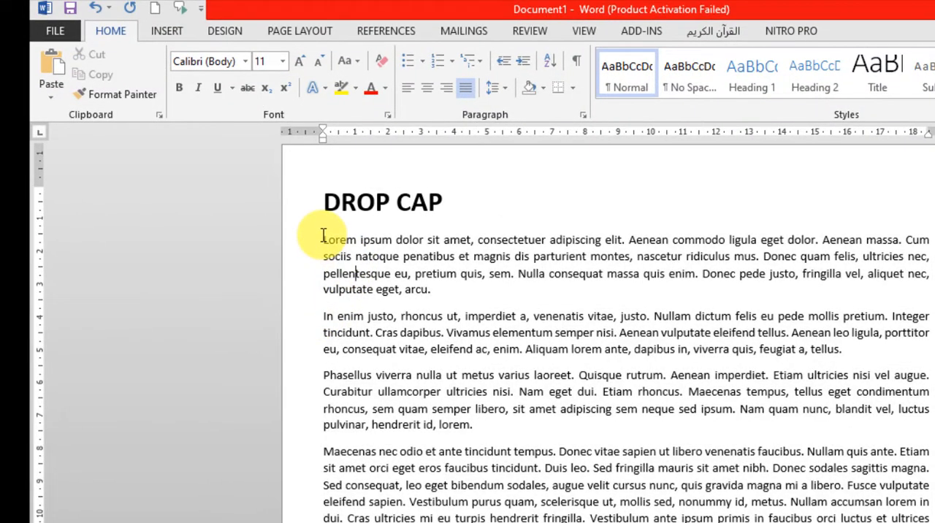
Apply a Dropped drop cap to the first paragraph below the DROP CAP heading.
left_click_drag(323, 236, 446, 285)
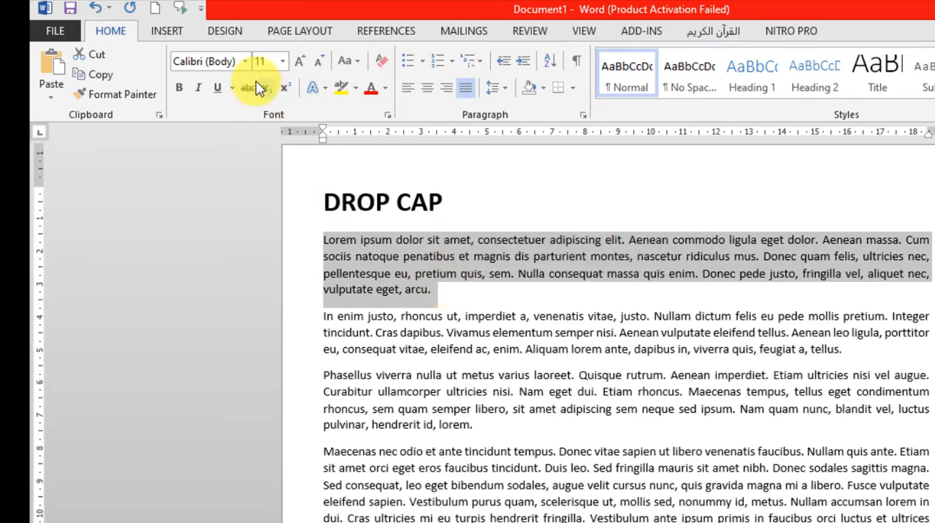
left_click(290, 35)
left_click(156, 35)
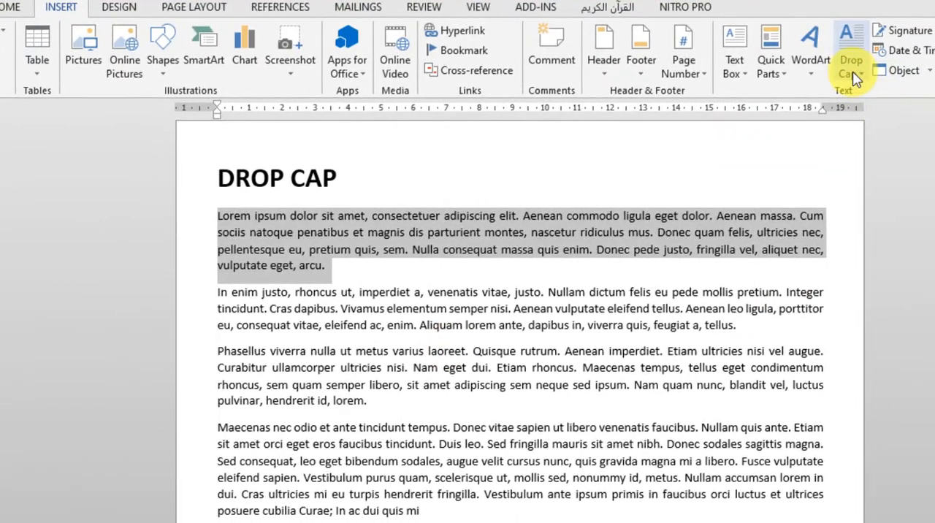
left_click(855, 76)
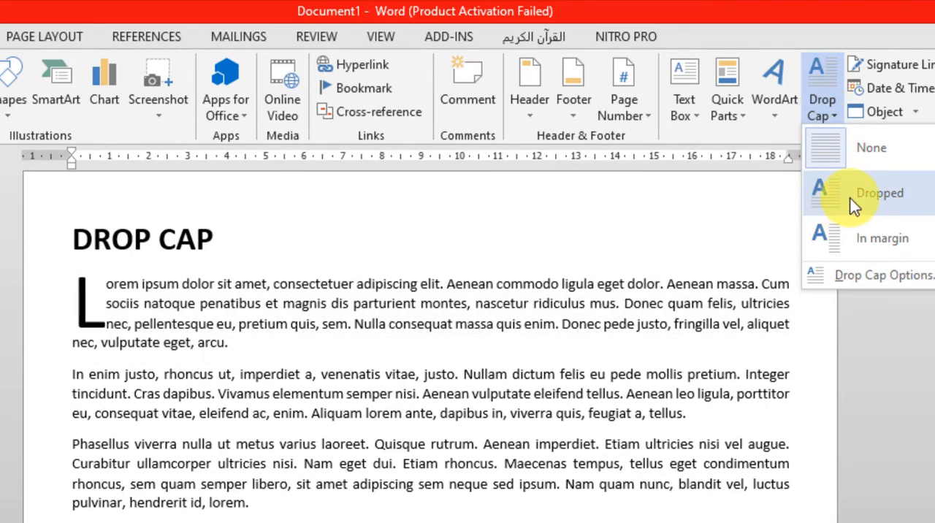
left_click(855, 206)
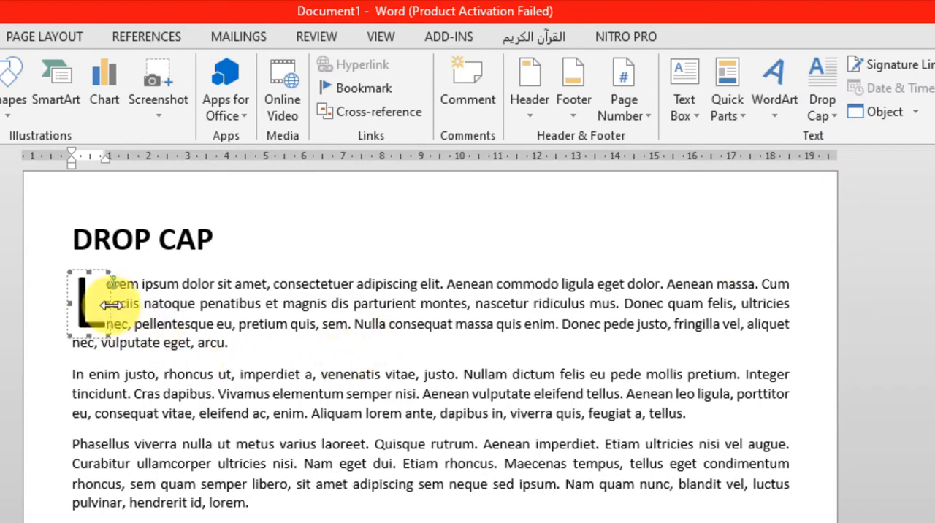
left_click(175, 331)
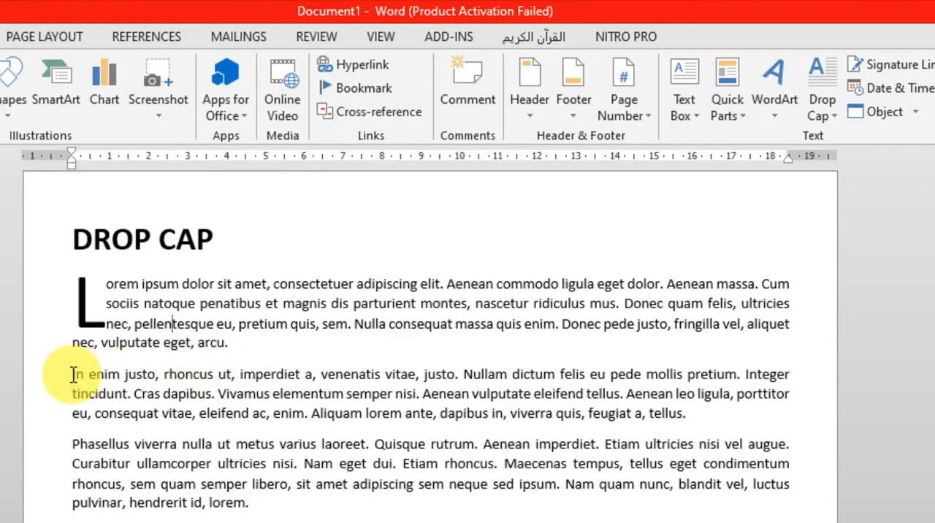
Apply an In margin drop cap to the second paragraph, which starts with "In enim justo".
left_click_drag(73, 375, 688, 413)
left_click(818, 107)
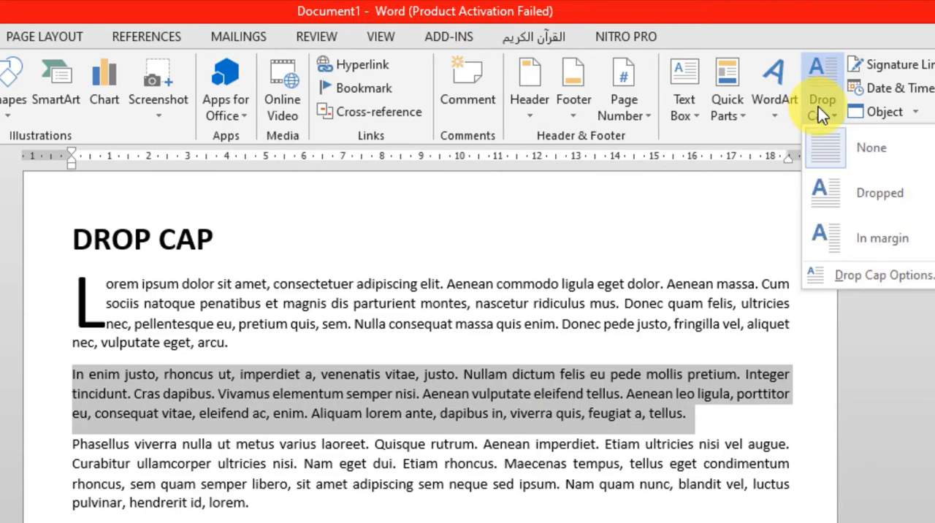
left_click(877, 227)
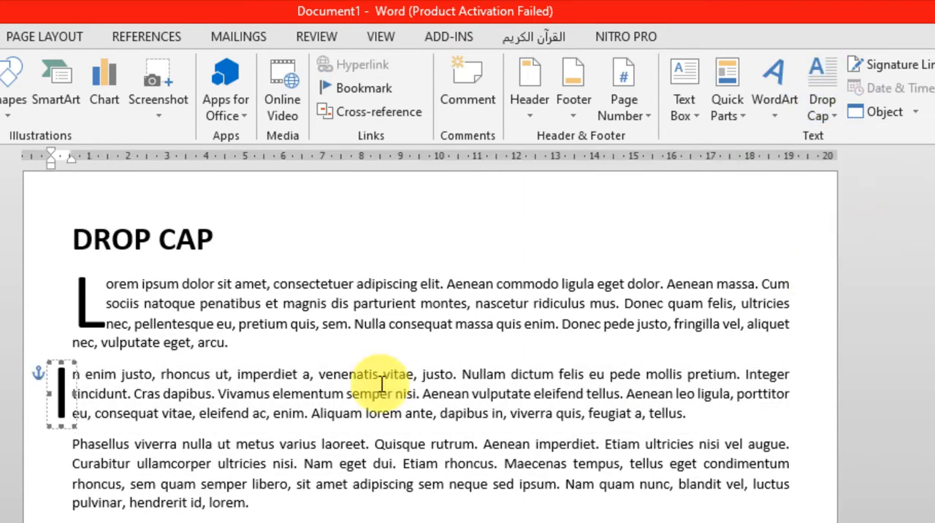
left_click(96, 387)
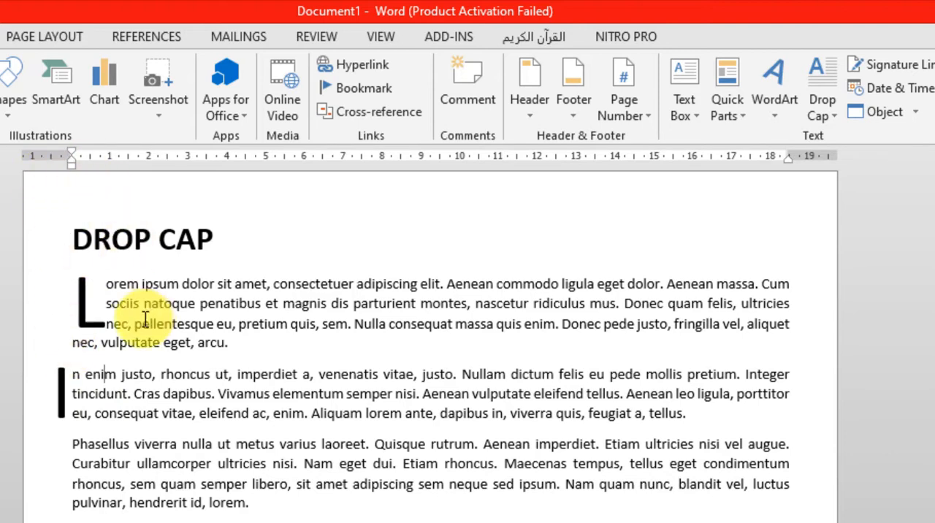
left_click(82, 376)
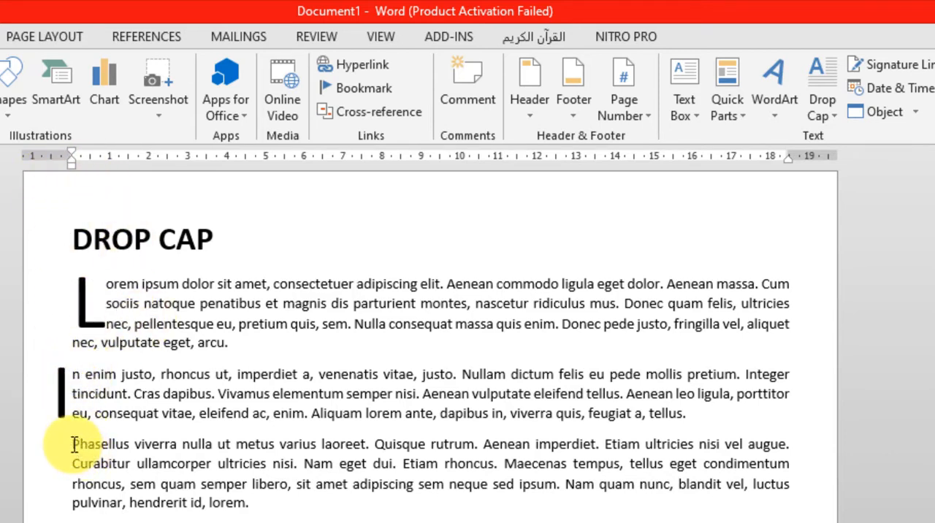
Turn the whole word "Phasellus" at the start of the third paragraph into a Dropped drop cap.
left_click_drag(74, 444, 134, 443)
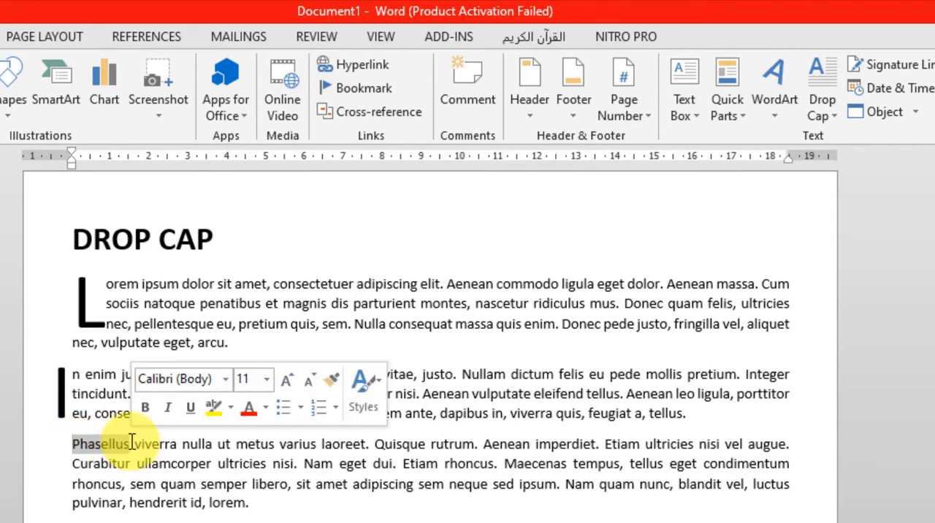
left_click(832, 114)
left_click(853, 201)
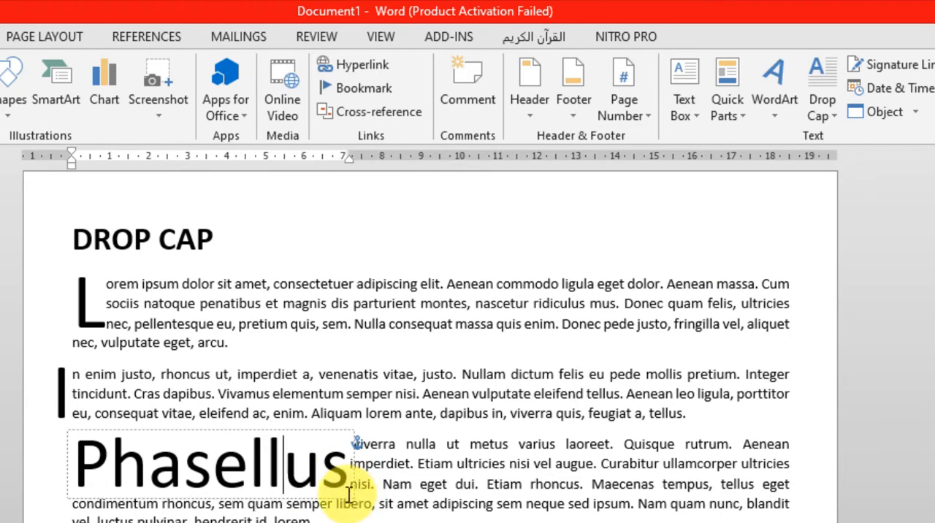
Shrink the "Phasellus" drop cap frame to about 4 cm wide.
left_click(353, 501)
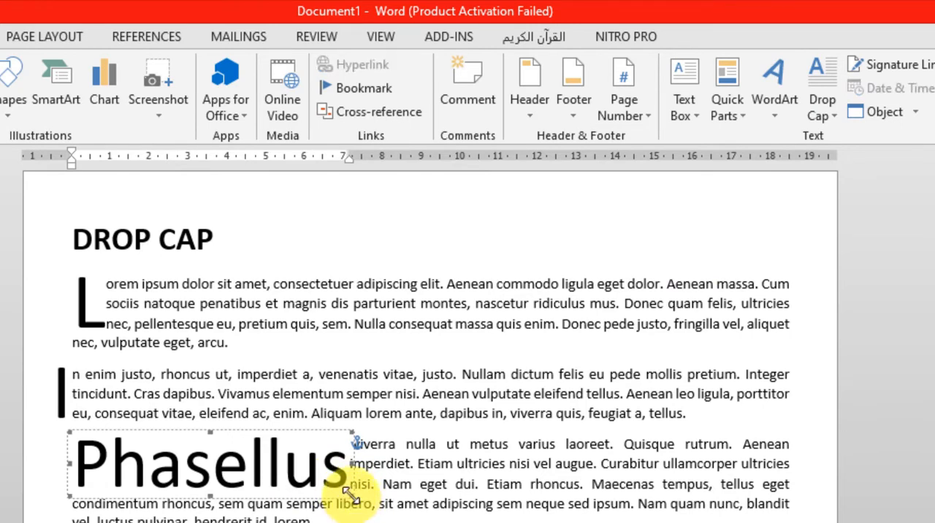
left_click_drag(352, 495, 218, 479)
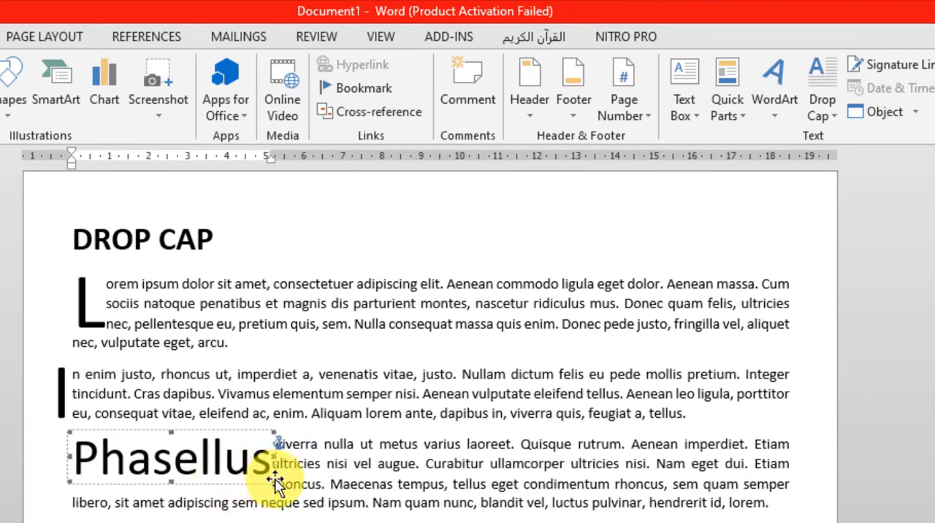
left_click_drag(276, 482, 236, 450)
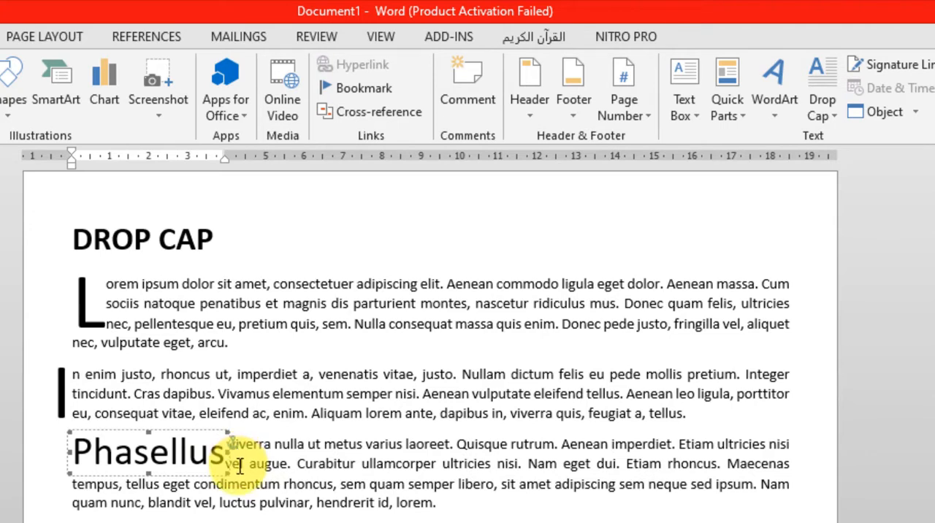
left_click(190, 511)
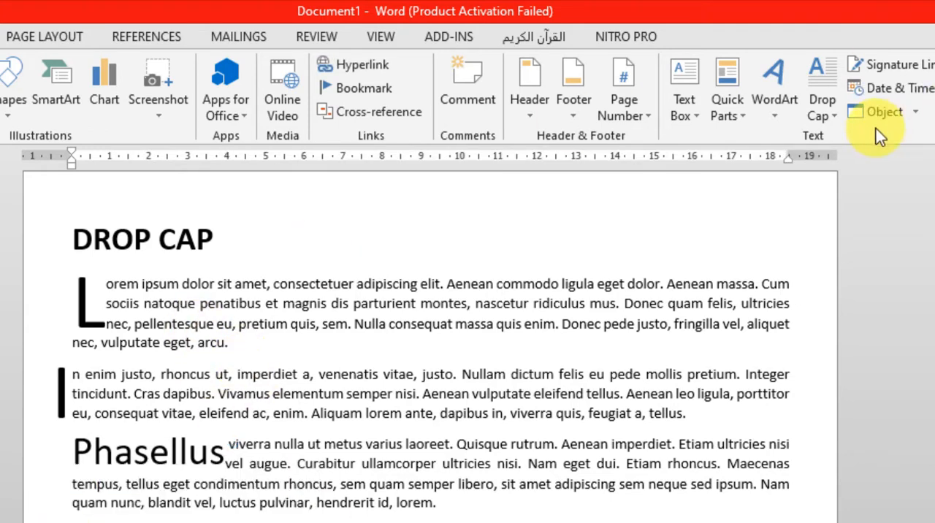
Apply a Dropped drop cap to the fourth paragraph, below the one starting with "Phasellus".
left_click(818, 111)
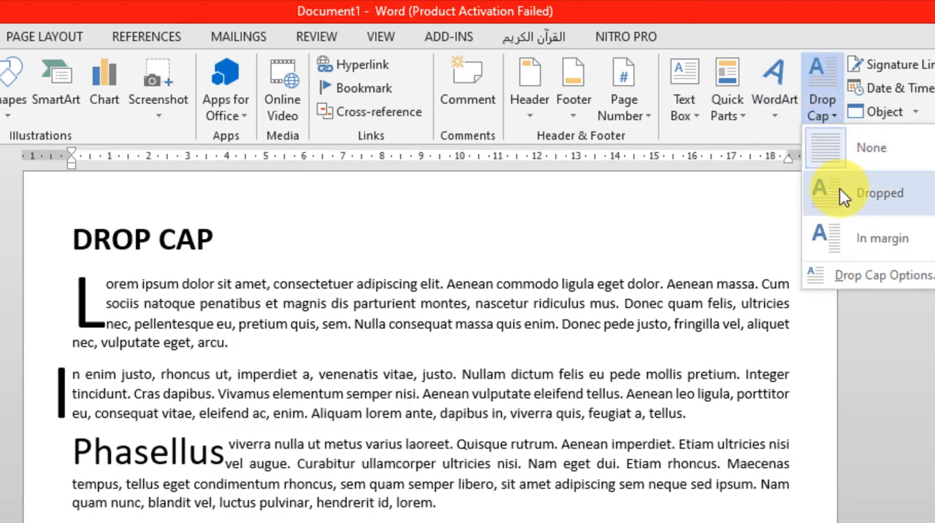
left_click(840, 188)
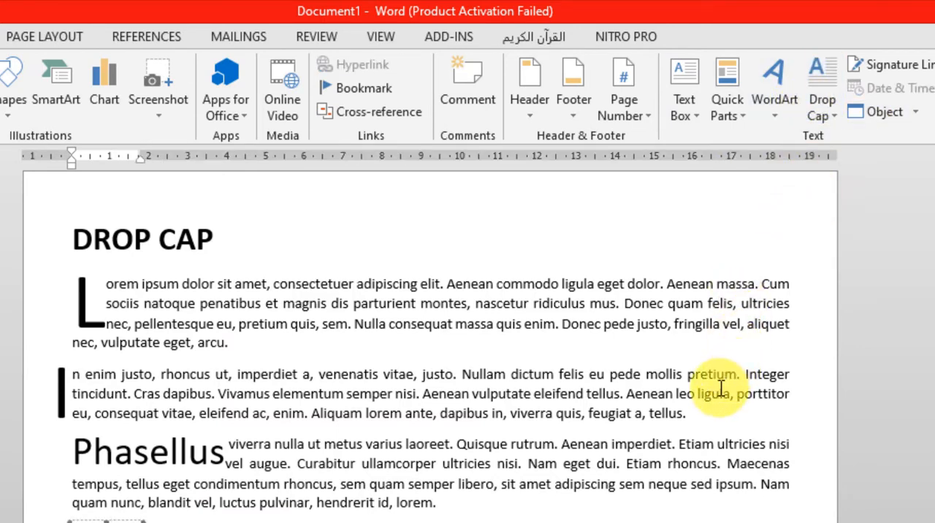
left_click(311, 502)
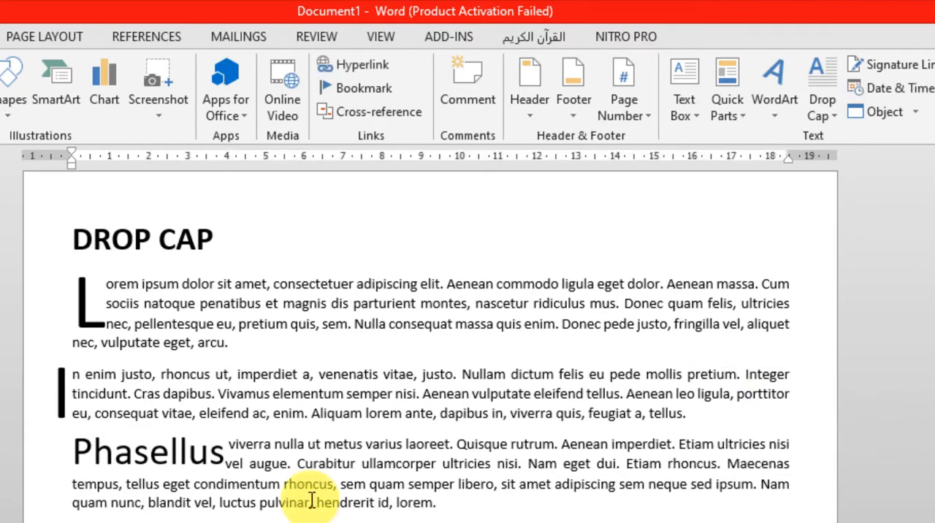
left_click(297, 463)
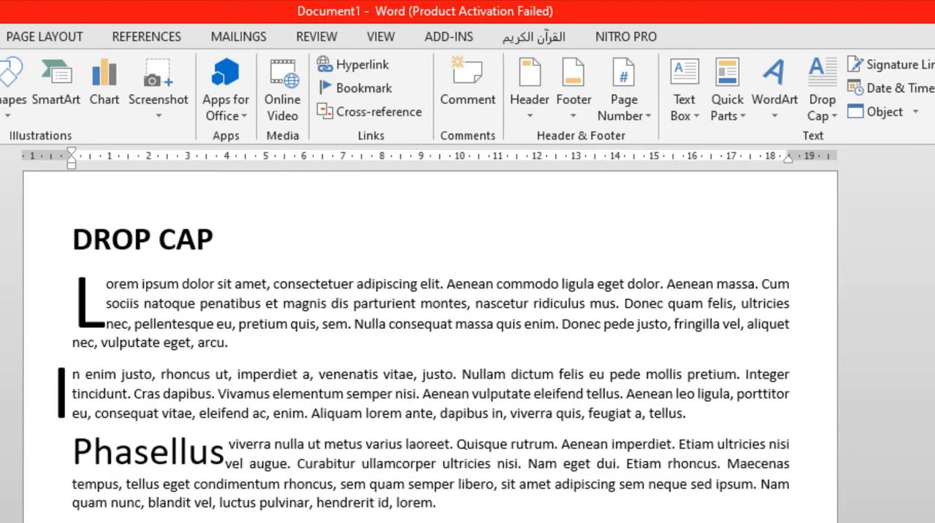
Set the first paragraph under the "Columns" heading in two columns.
scroll(334, 453, "down", 5)
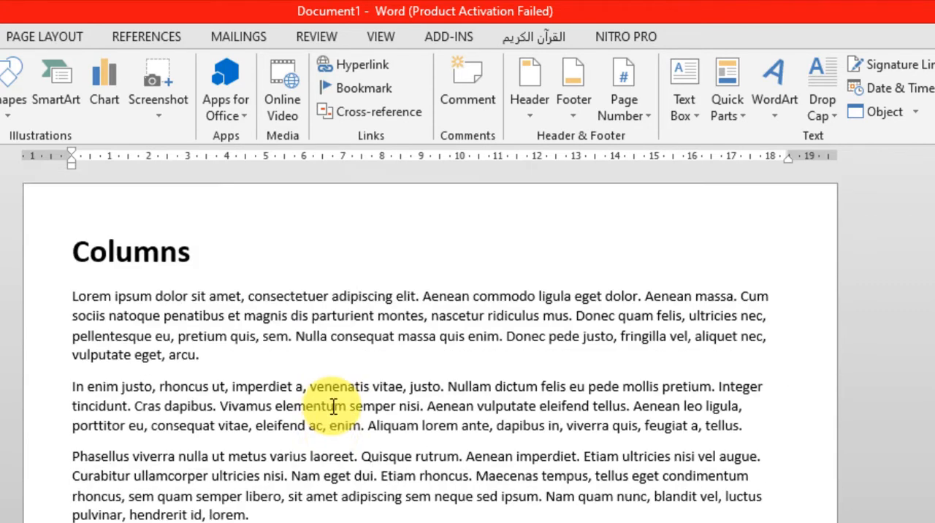
scroll(334, 398, "down", 1)
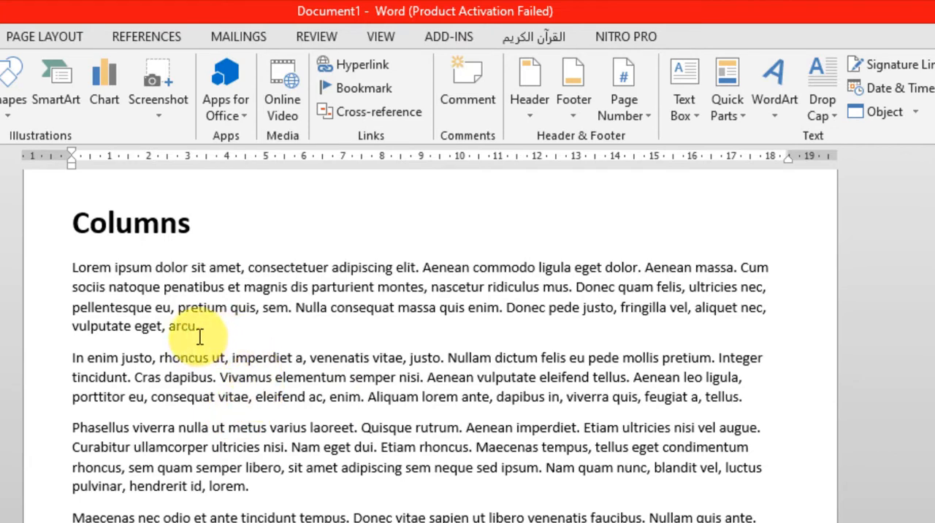
left_click_drag(217, 328, 64, 270)
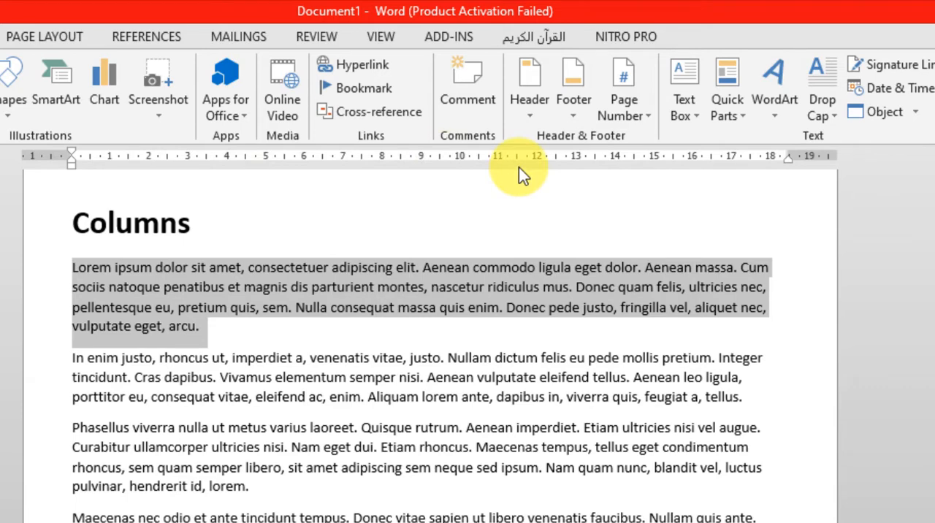
left_click(0, 37)
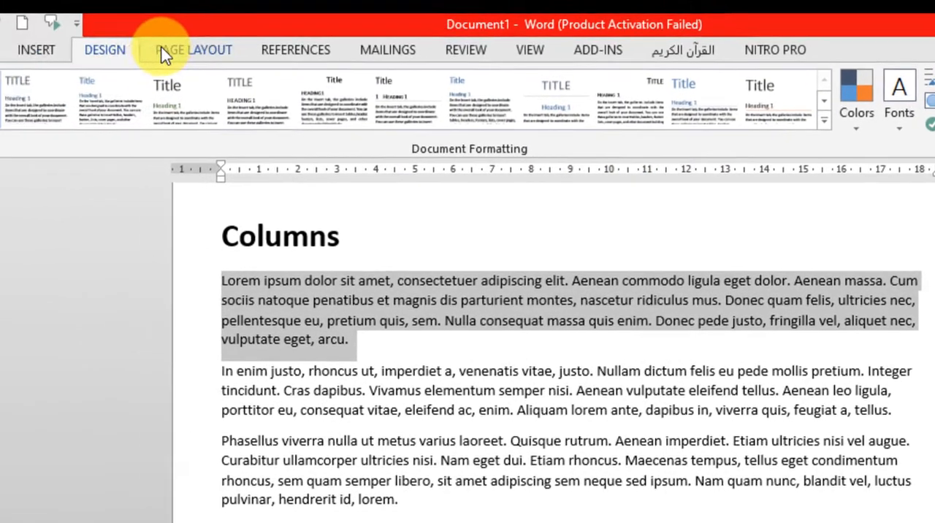
left_click(18, 33)
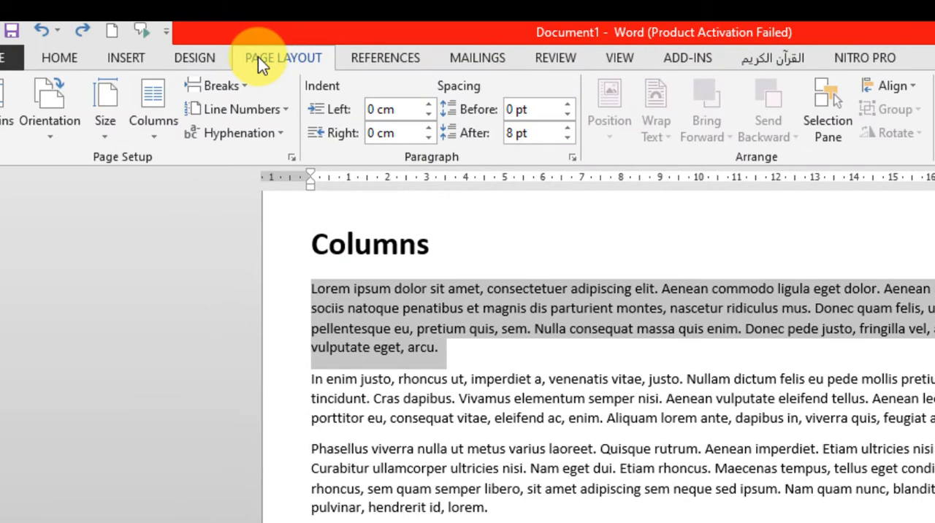
left_click(160, 131)
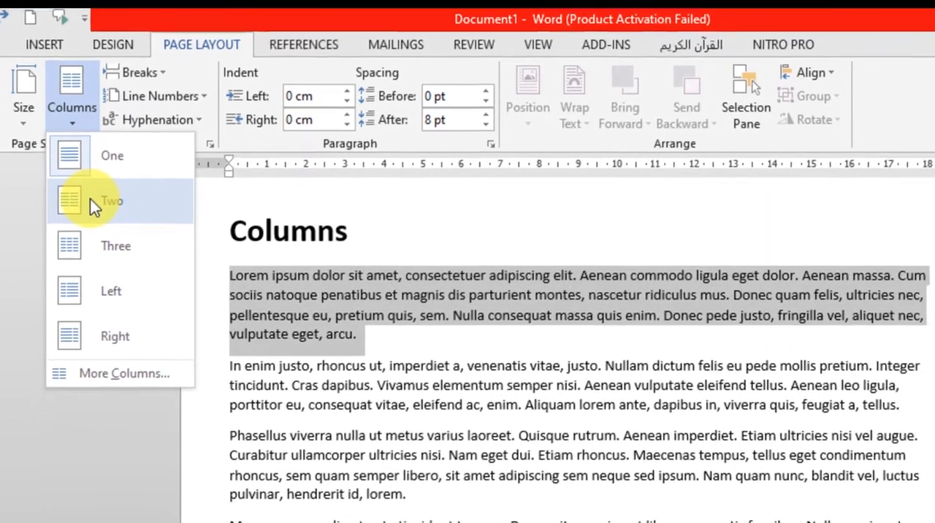
left_click(171, 213)
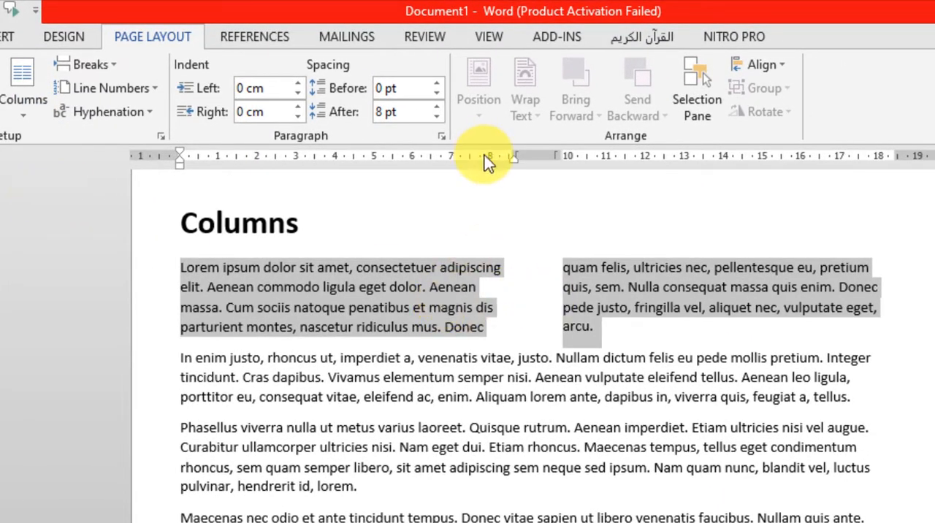
Justify the two-column paragraph and add an empty line between it and the "In enim justo" paragraph.
left_click(479, 286)
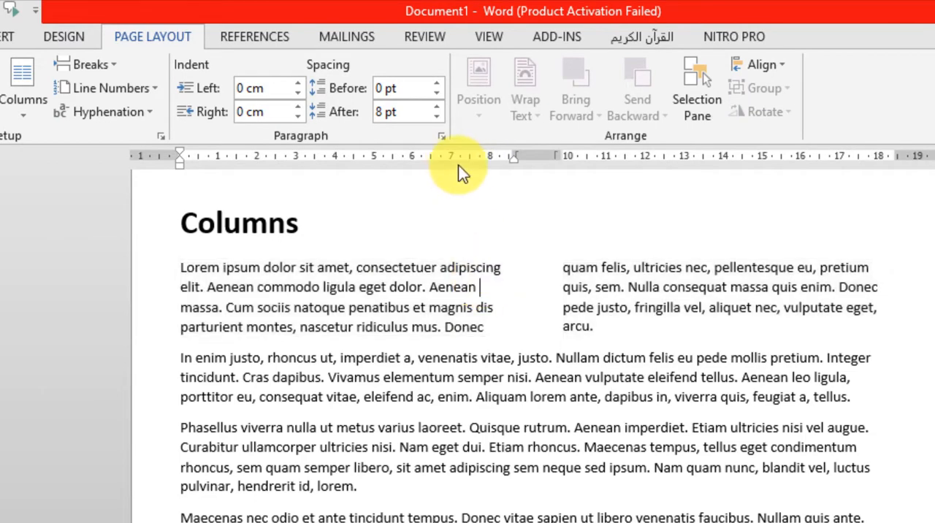
left_click_drag(485, 327, 263, 268)
left_click_drag(595, 327, 564, 272)
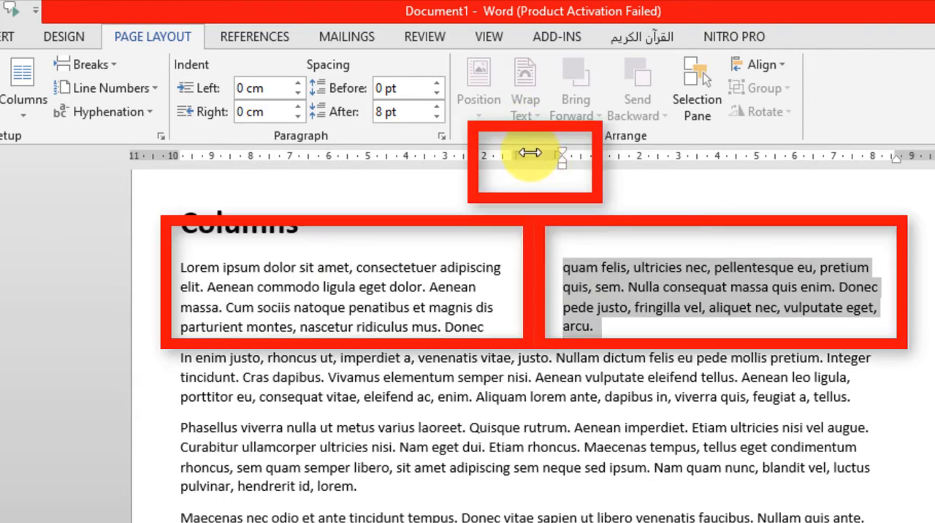
left_click(664, 322)
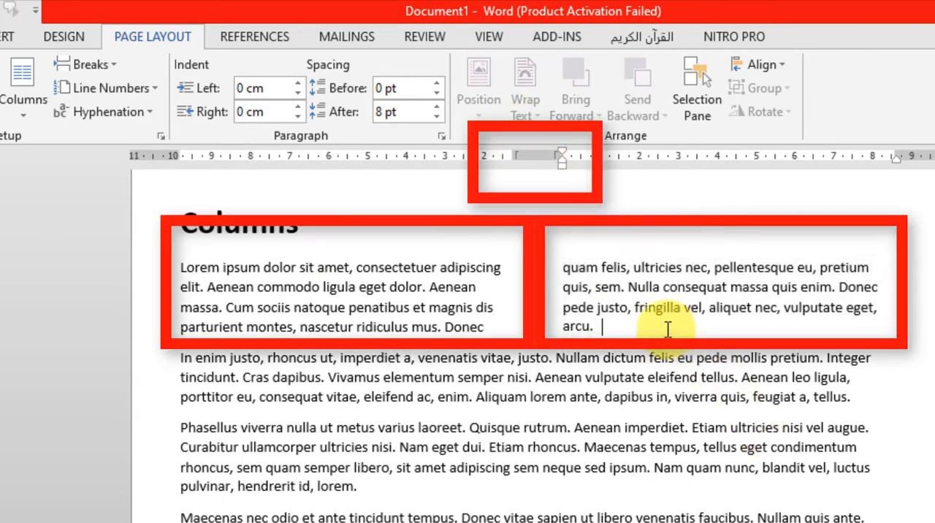
left_click(189, 266, "shift")
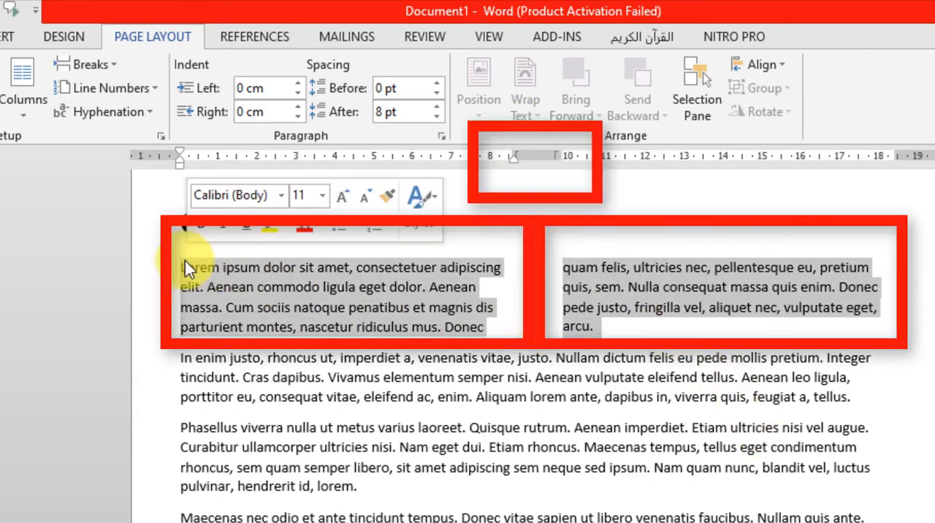
key("ctrl+j")
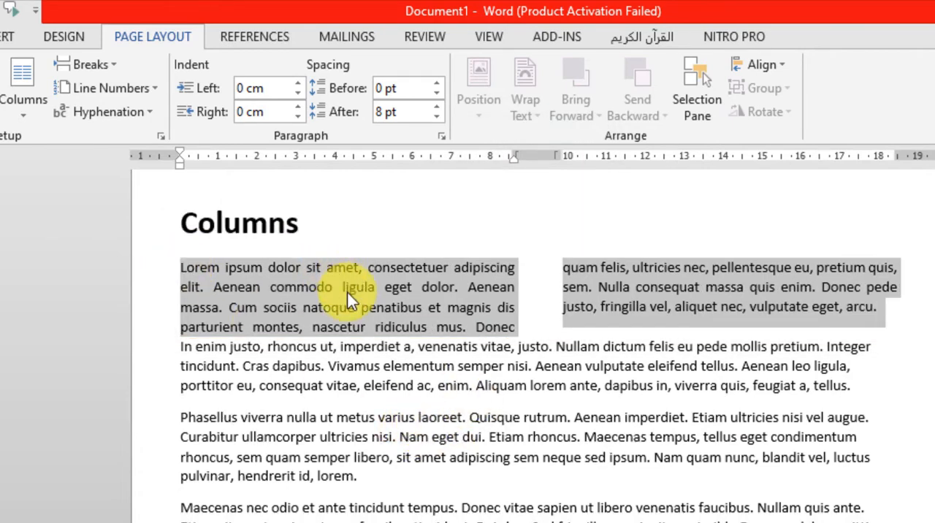
left_click(182, 346)
key("Return")
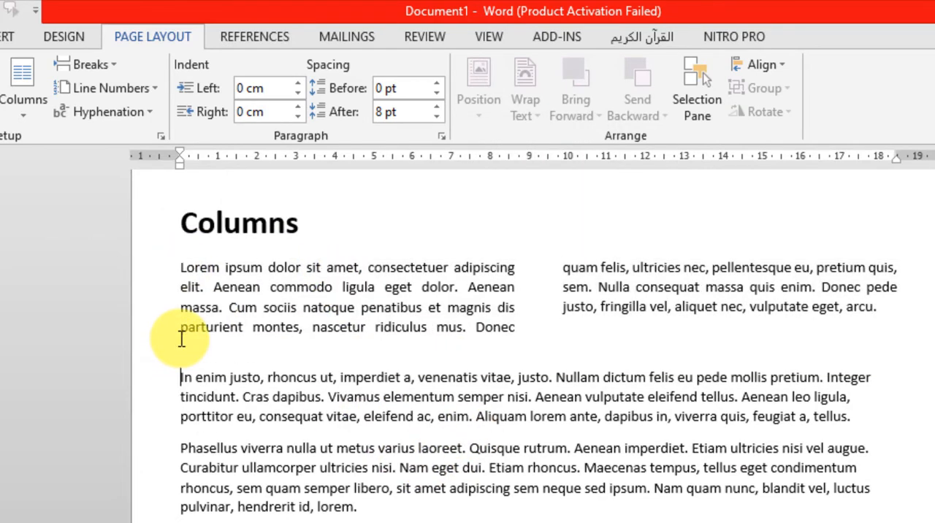
Try a column break before the word "parturient" in the first column and remove it again.
left_click(181, 327)
key("ctrl+shift+Return")
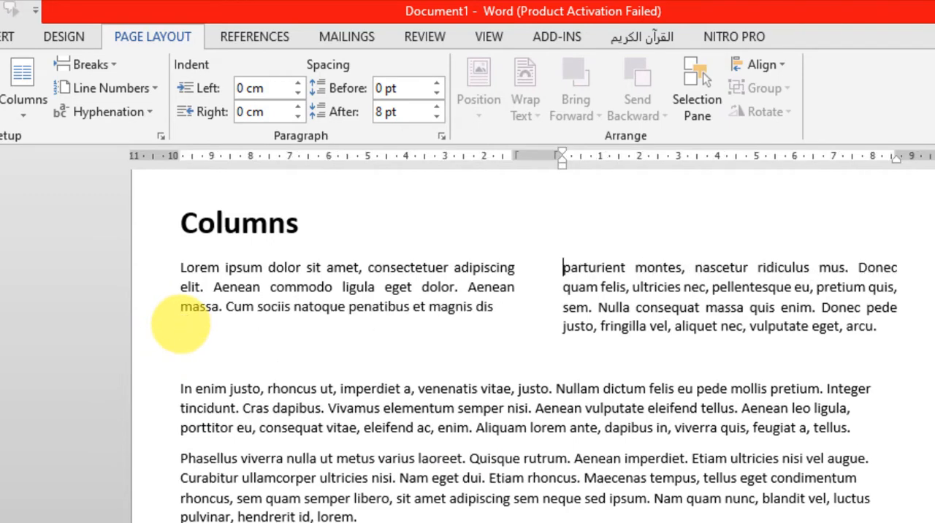
key("BackSpace")
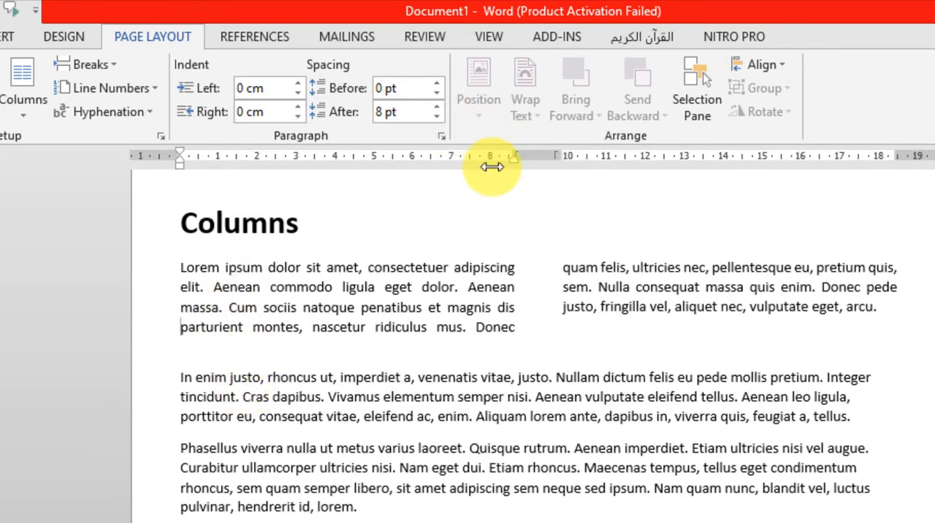
Choose the Three preset in the detailed column settings for the "In enim justo" paragraph.
left_click(182, 378)
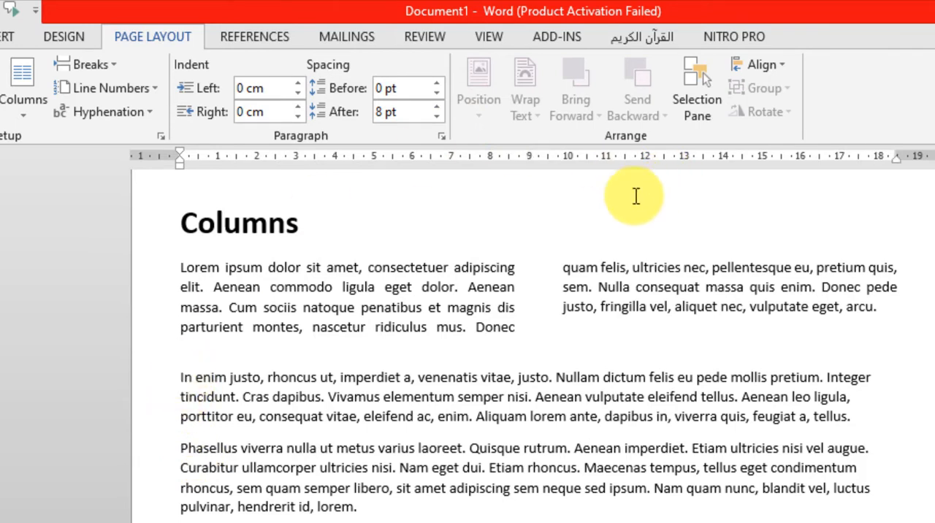
left_click_drag(860, 418, 107, 377)
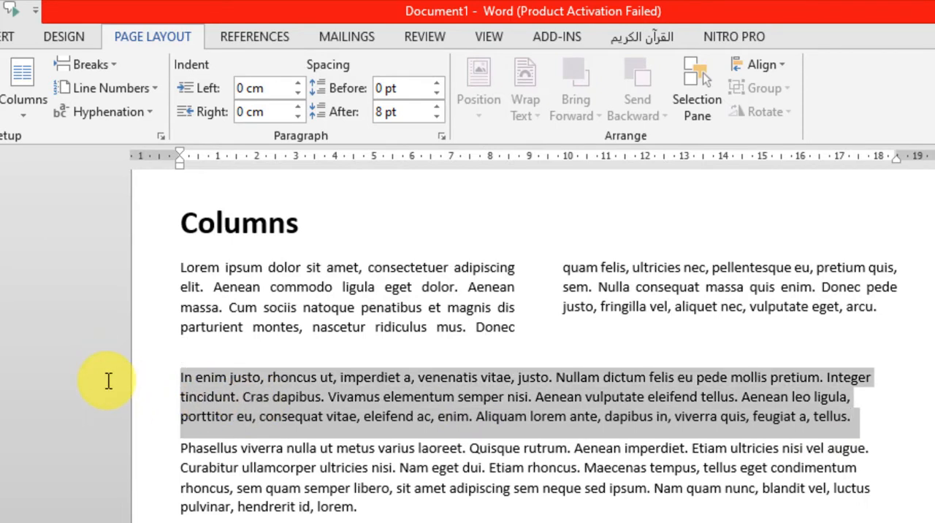
left_click(21, 118)
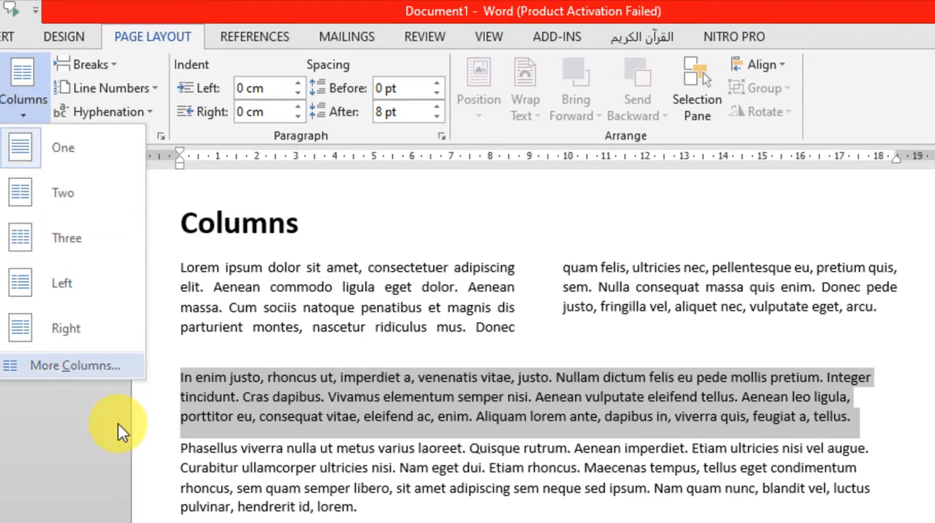
left_click(54, 363)
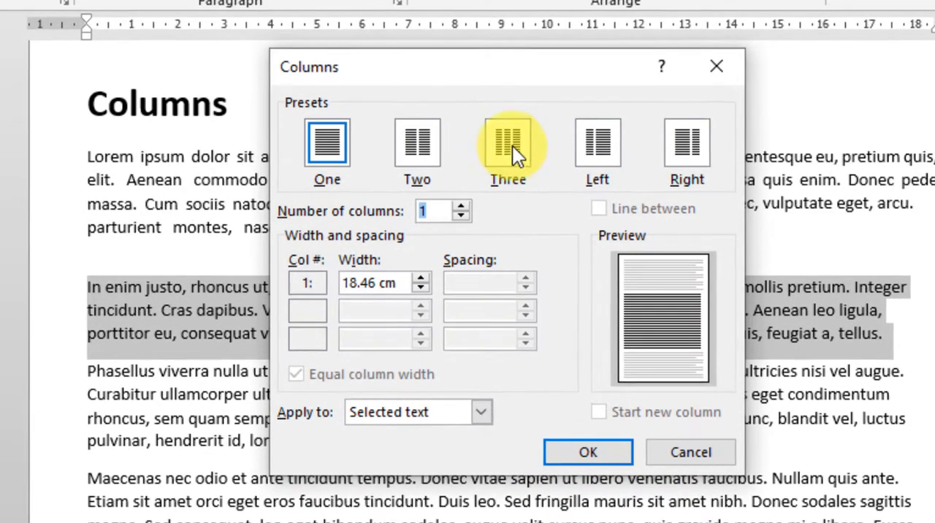
left_click(536, 255)
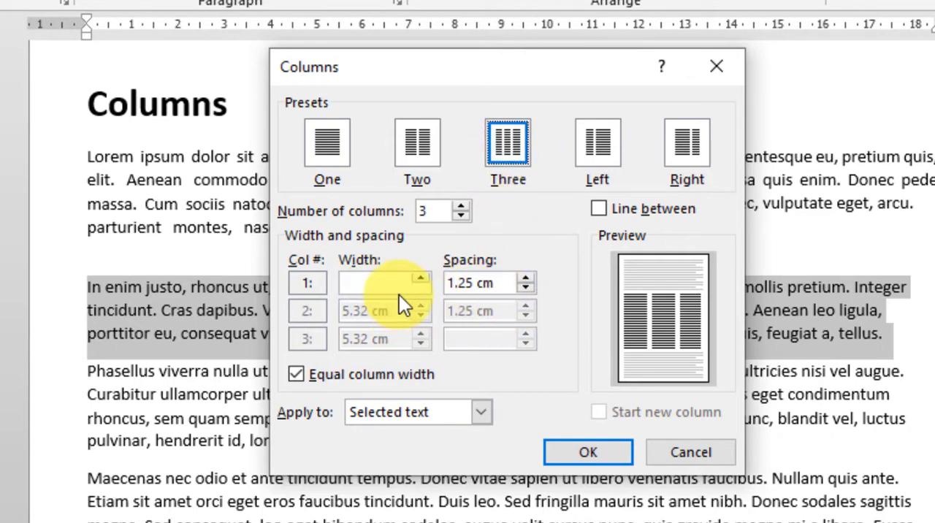
Set the column spacing to 1 cm, add a line between the columns, and apply the settings to the selected text.
left_click(530, 290)
left_click(529, 290)
left_click(530, 290)
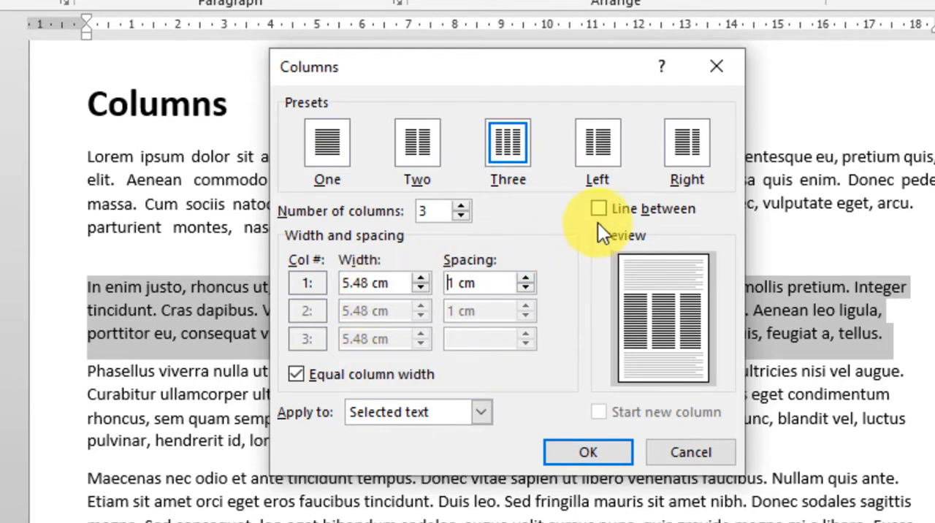
left_click(602, 203)
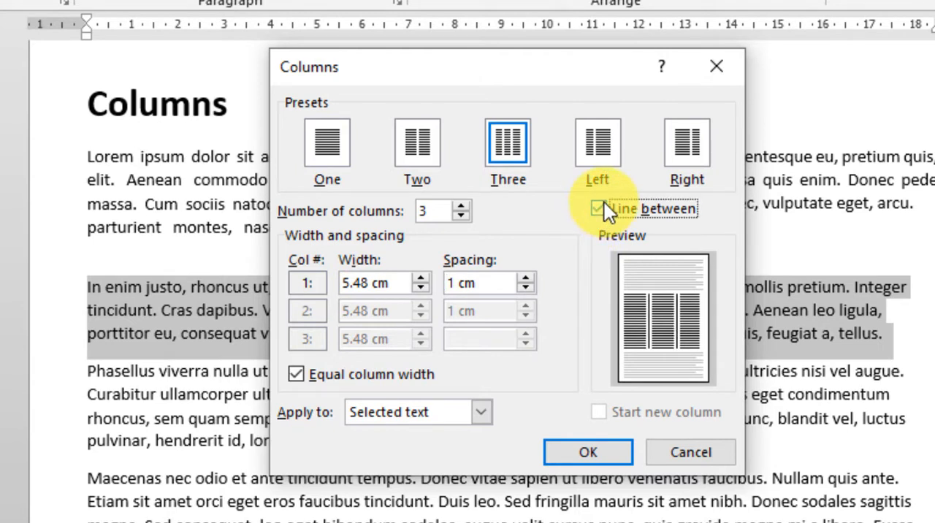
left_click(616, 448)
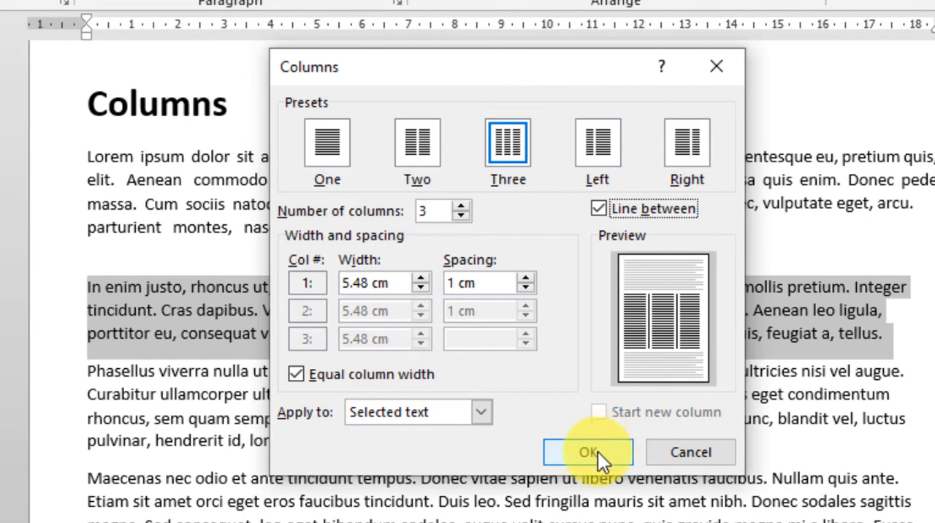
left_click(597, 457)
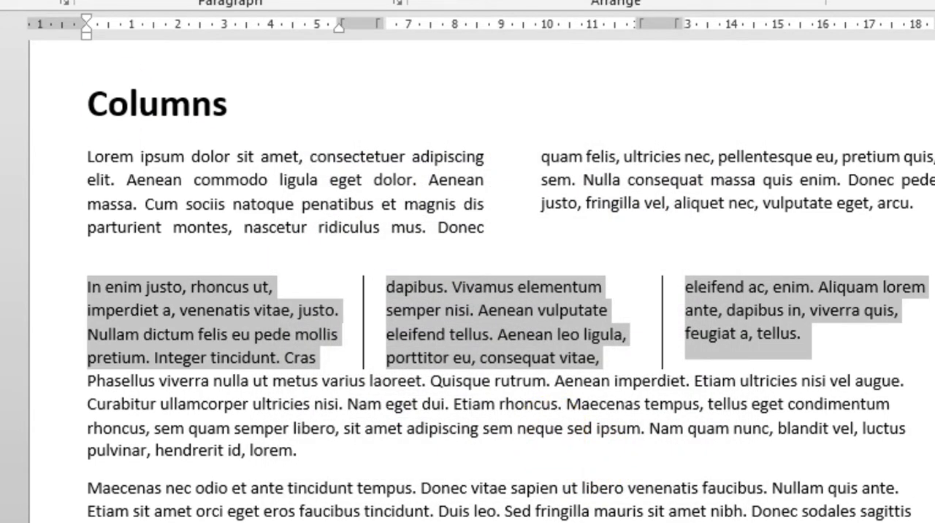
Justify the three-column "In enim justo" paragraph.
key("ctrl+j")
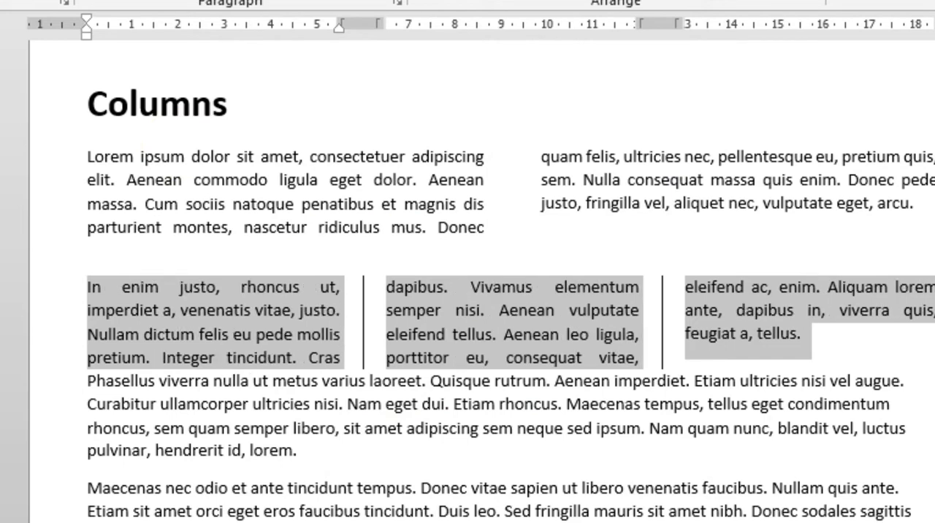
left_click(448, 287)
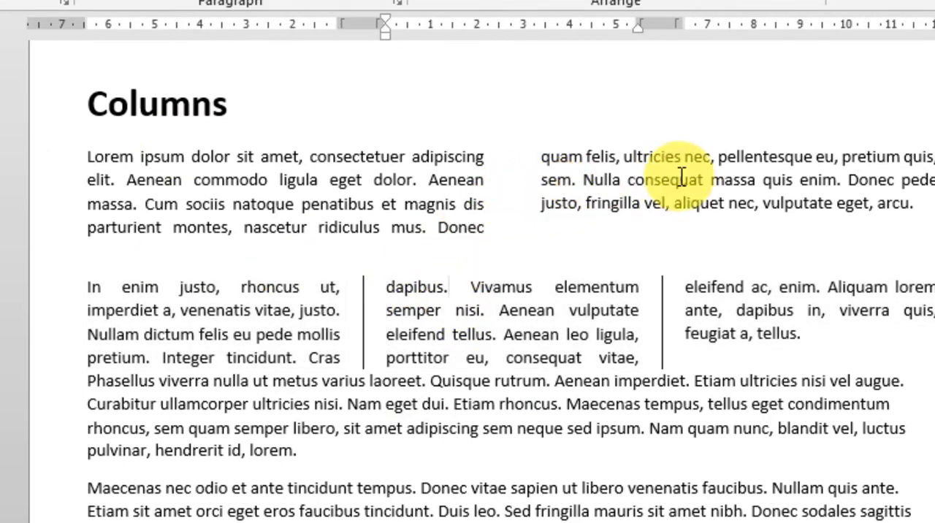
Review the available column presets for the two-column first paragraph without changing its layout.
left_click_drag(924, 205, 88, 156)
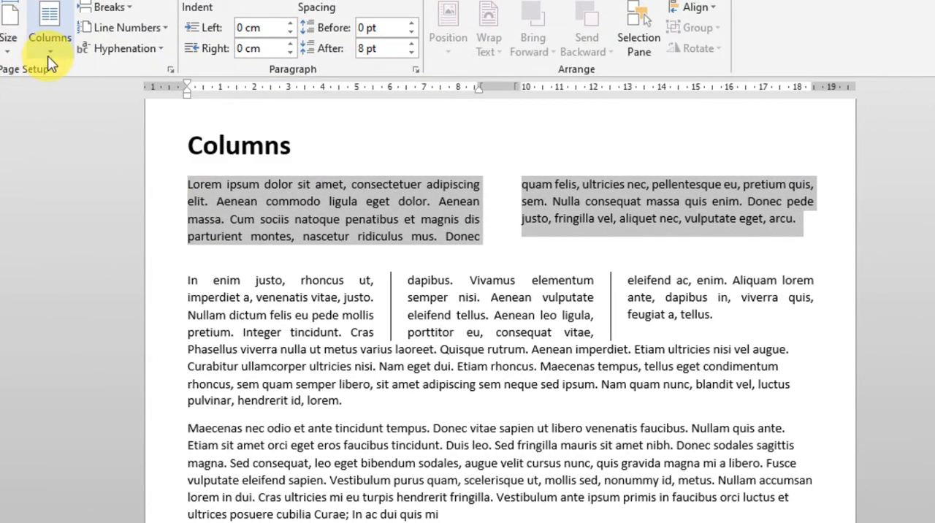
left_click(47, 56)
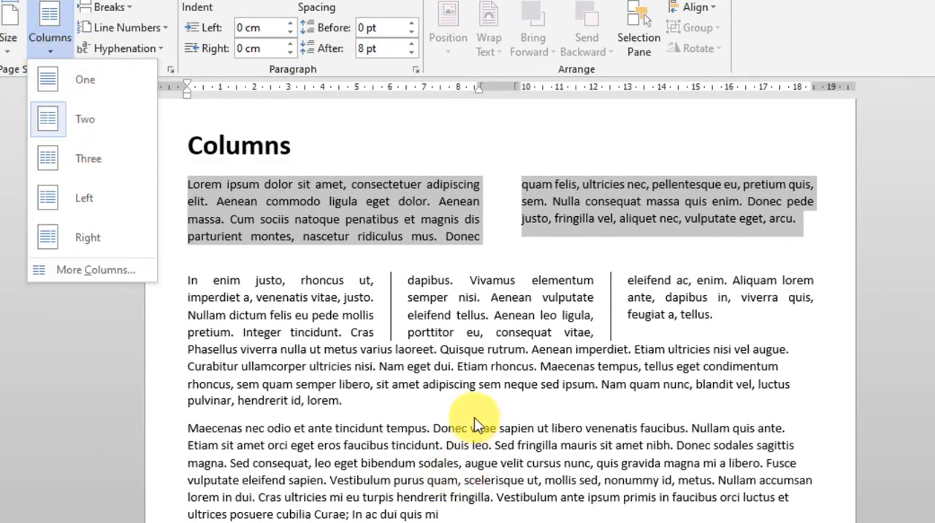
left_click(623, 335)
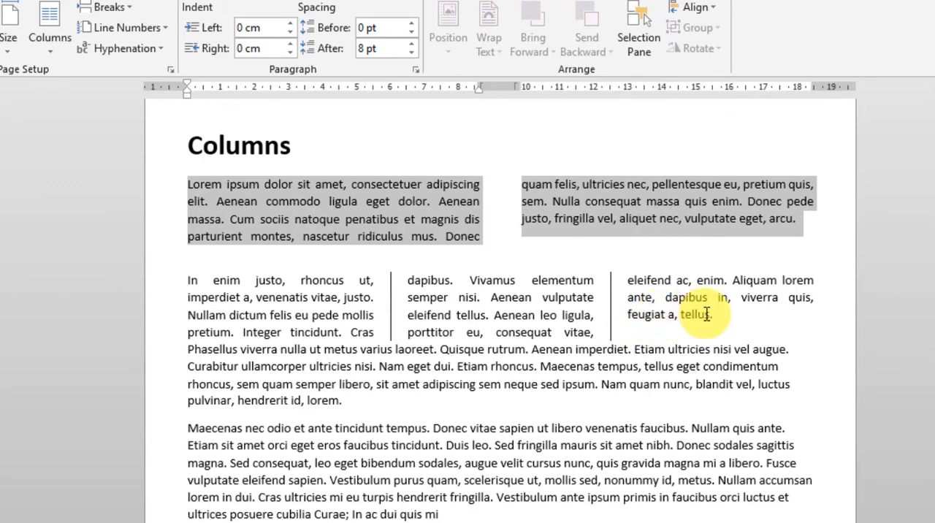
left_click_drag(714, 314, 149, 279)
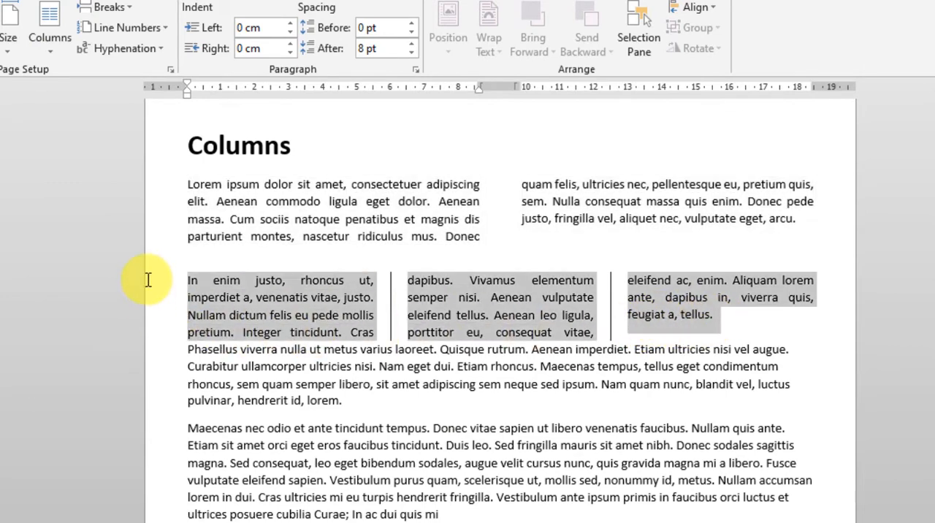
Insert an empty line above the "Phasellus" paragraph, below the three-column text.
left_click(184, 350)
key("Return")
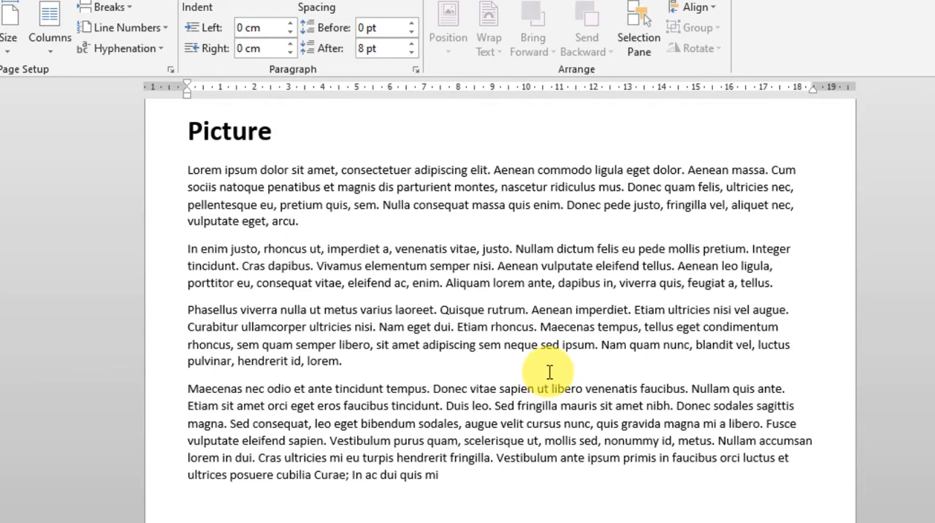
Justify all four paragraphs under the "Picture" heading.
left_click_drag(451, 476, 90, 166)
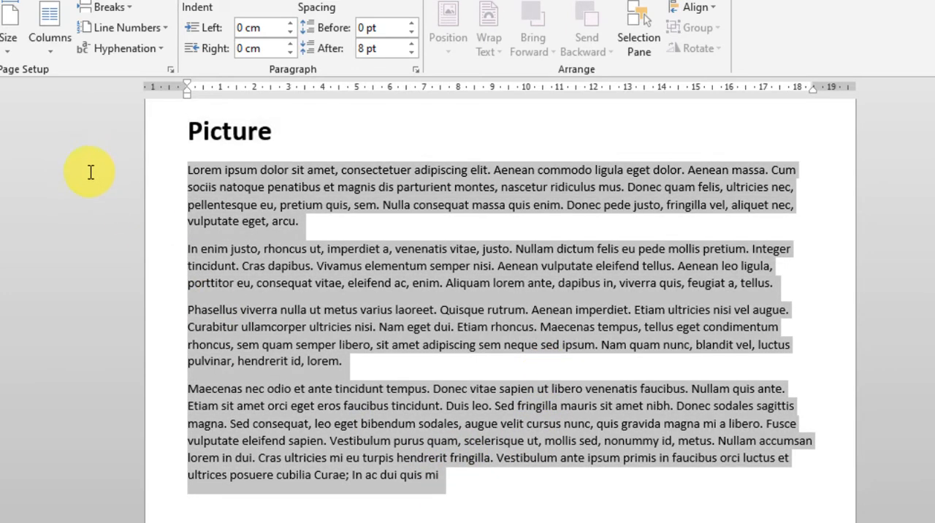
key("ctrl+j")
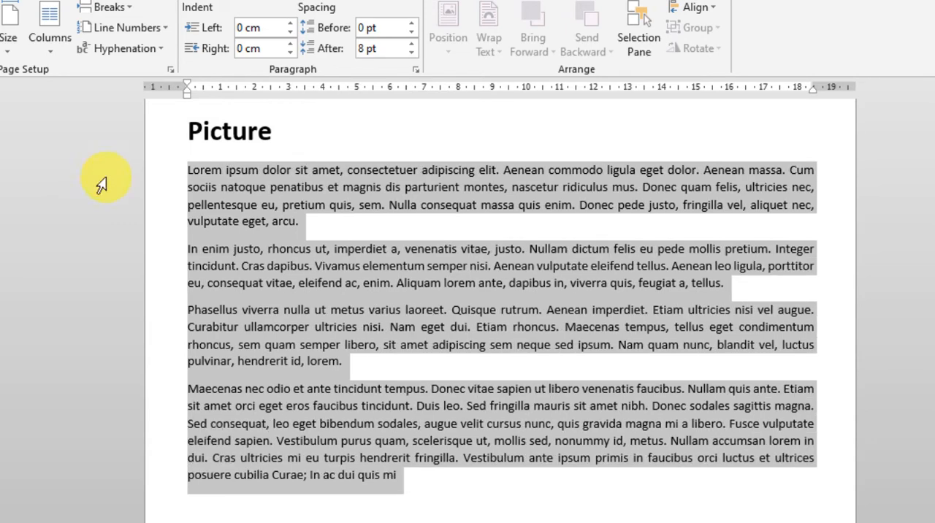
Begin inserting a picture at the end of the first paragraph under the "Picture" heading.
left_click(380, 227)
left_click(24, 0)
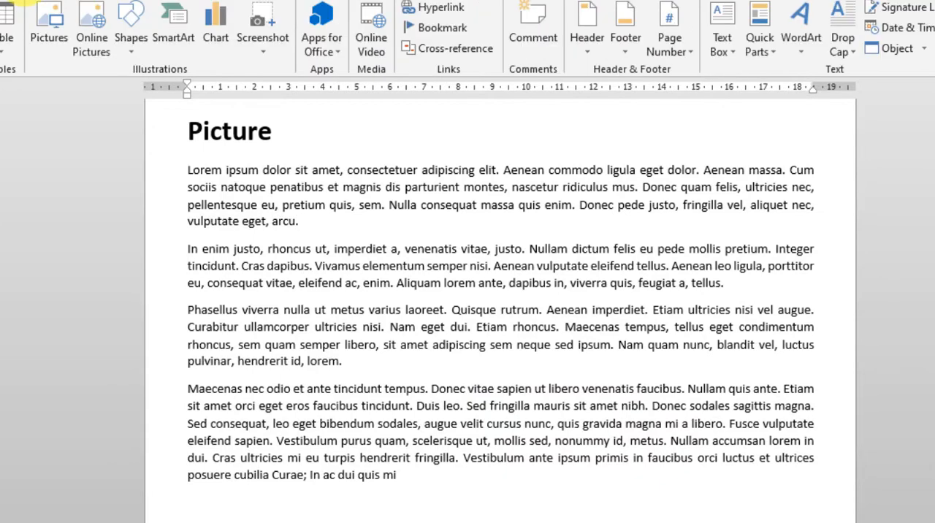
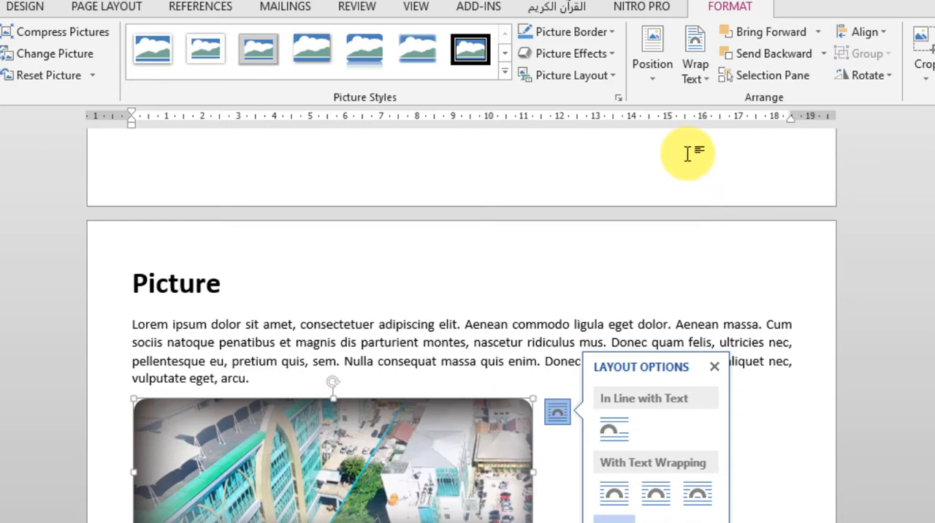
Set the picture's text wrapping to Square and move the picture slightly down, beside the "In enim justo" paragraph.
left_click(702, 77)
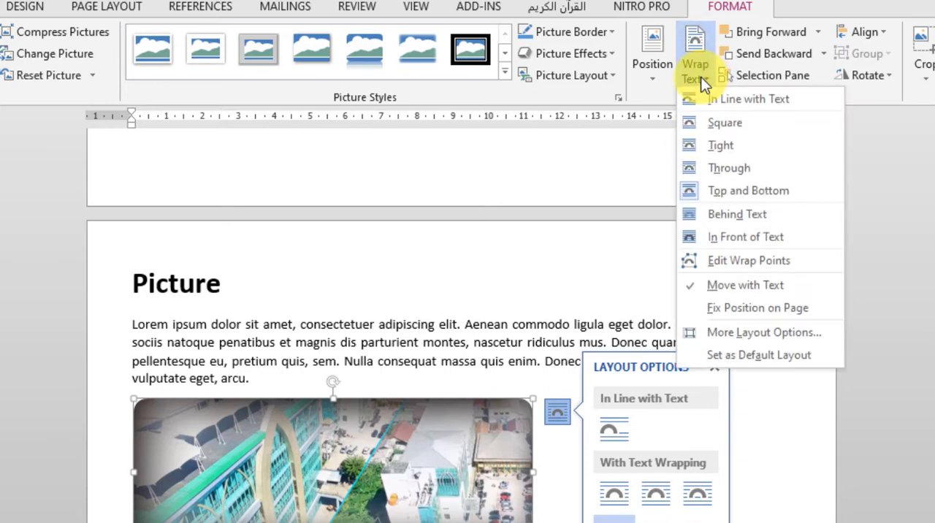
left_click(692, 132)
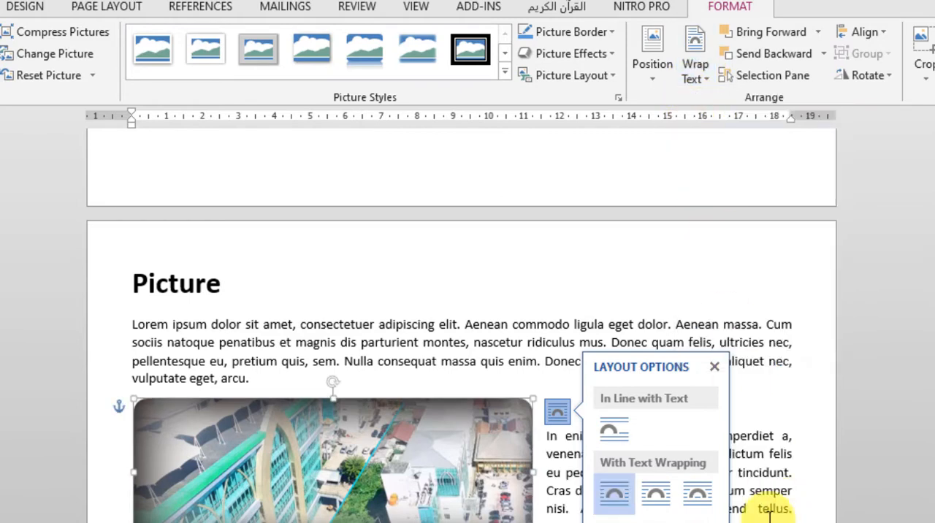
left_click(713, 367)
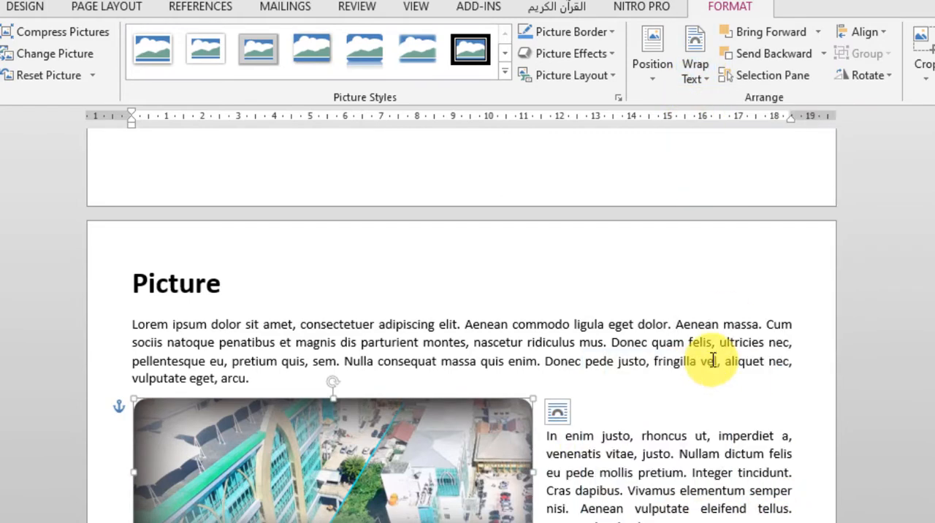
left_click_drag(500, 411, 494, 439)
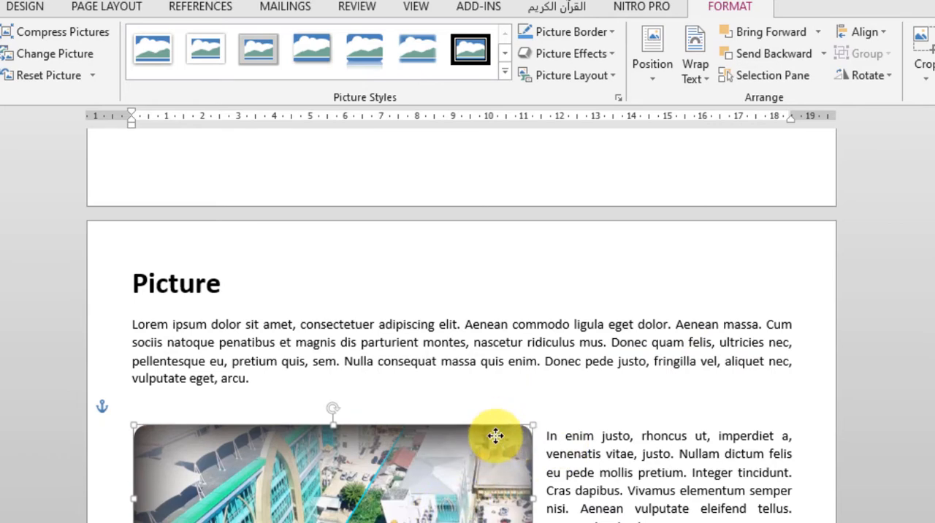
scroll(495, 438, "down", 3)
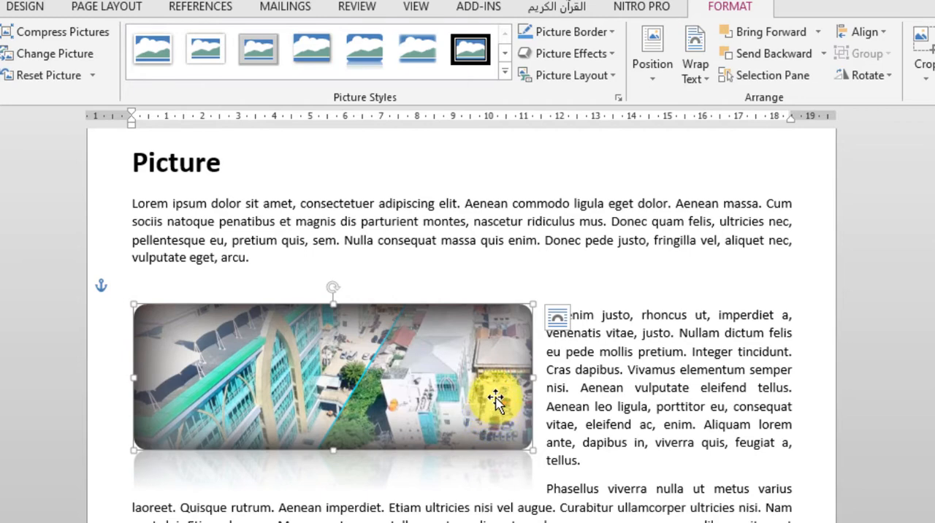
scroll(491, 401, "down", 3)
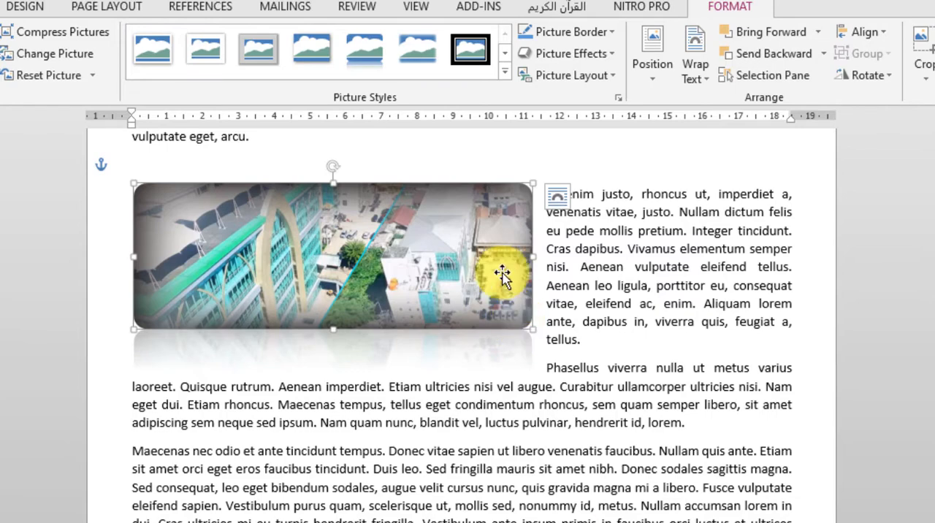
Review the layout of the "Page border", "Picture" and "Columns" pages with the picture deselected.
key("Delete")
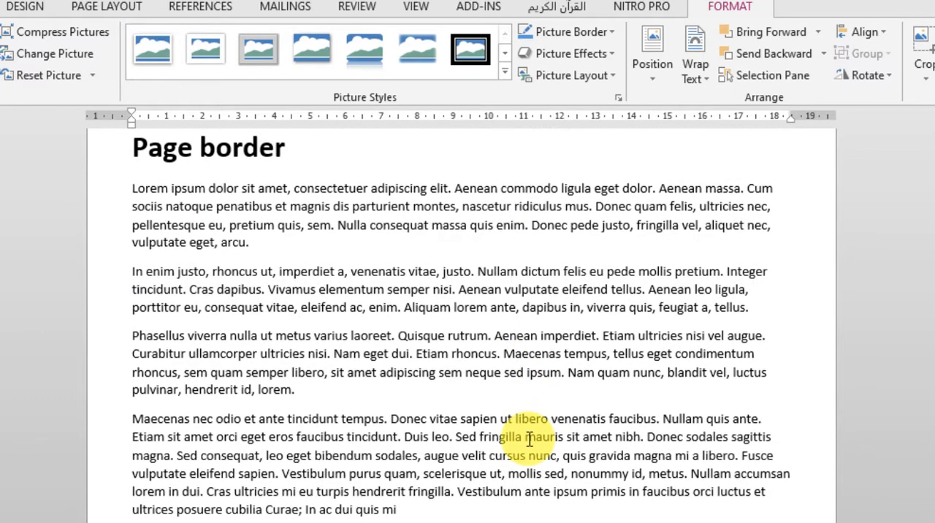
key("ctrl+z")
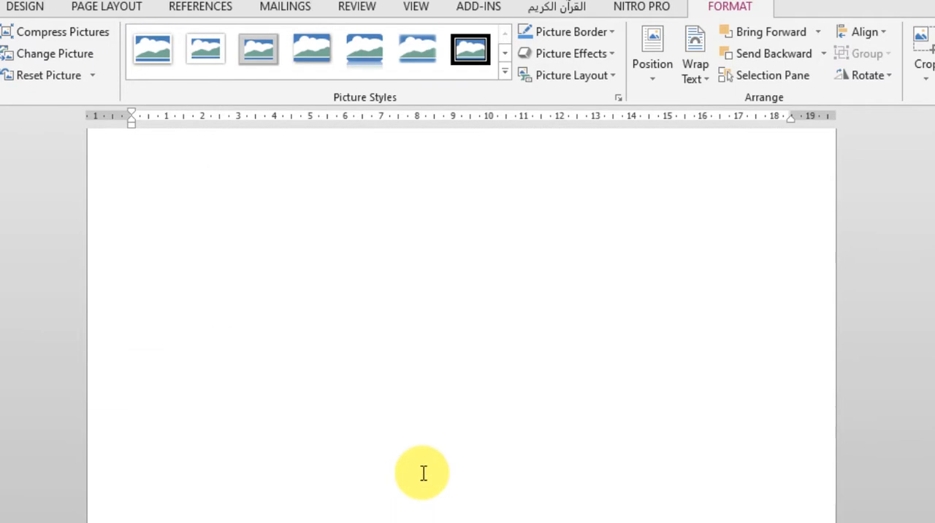
scroll(423, 468, "up", 4)
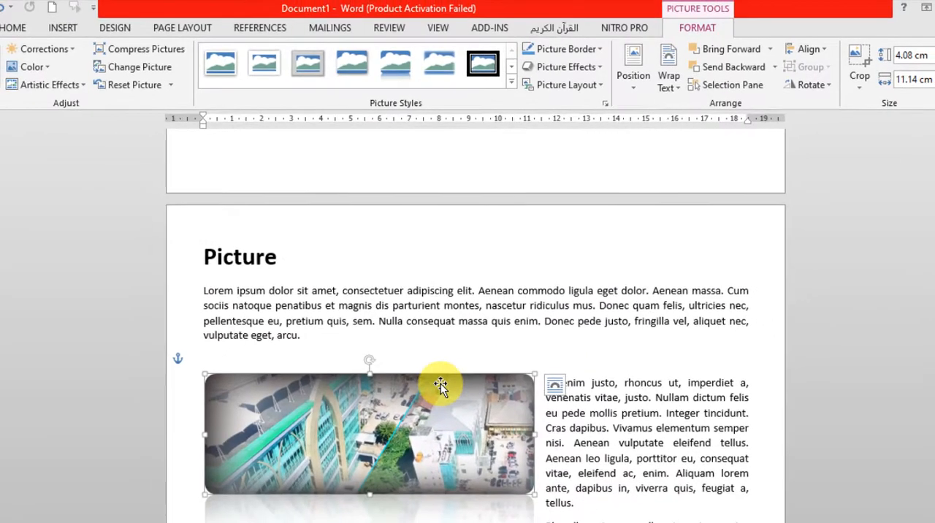
left_click(618, 419)
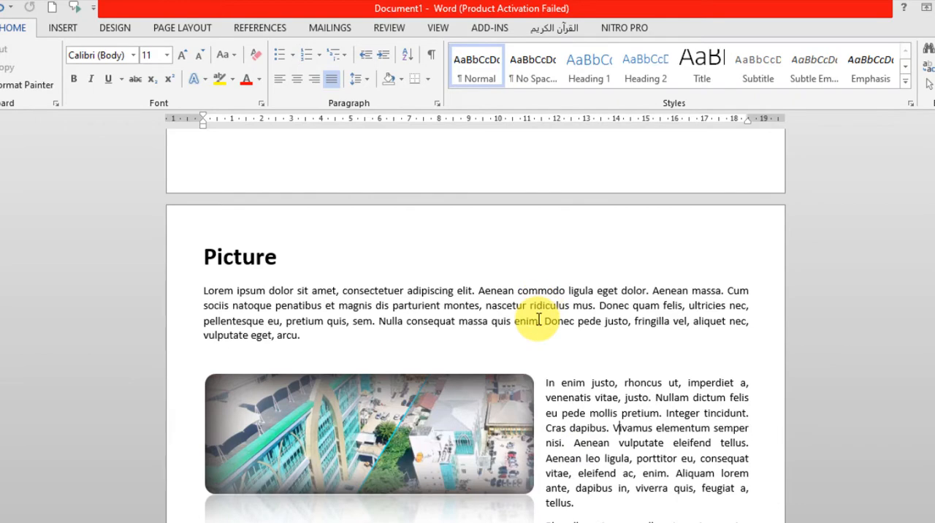
scroll(537, 322, "up", 10)
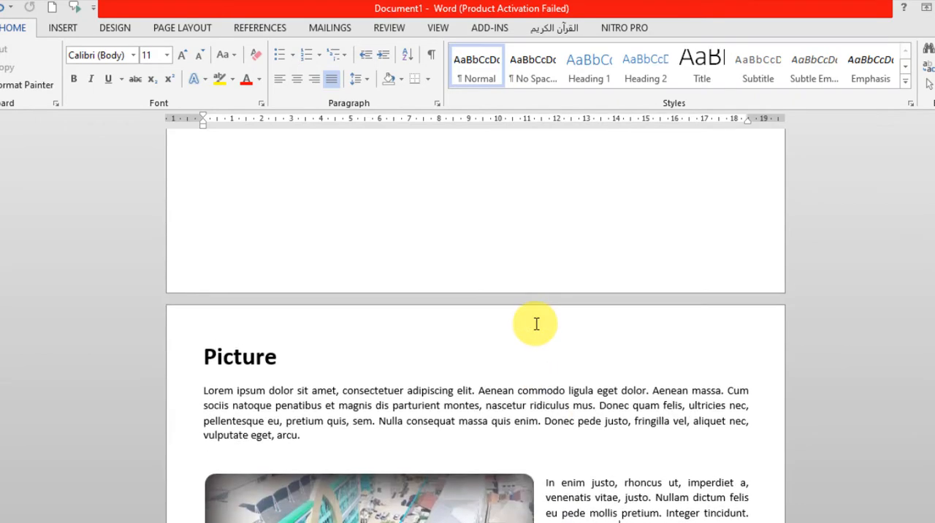
scroll(536, 324, "up", 5)
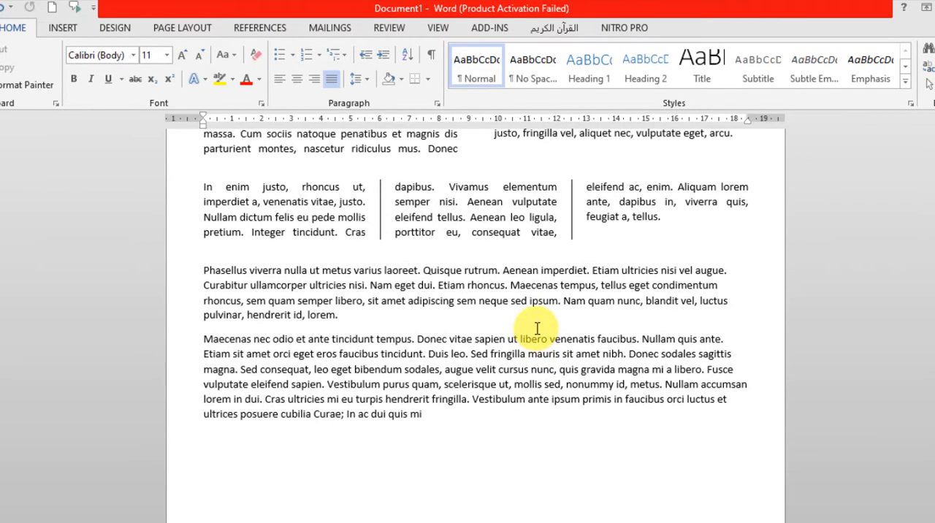
scroll(537, 328, "up", 3)
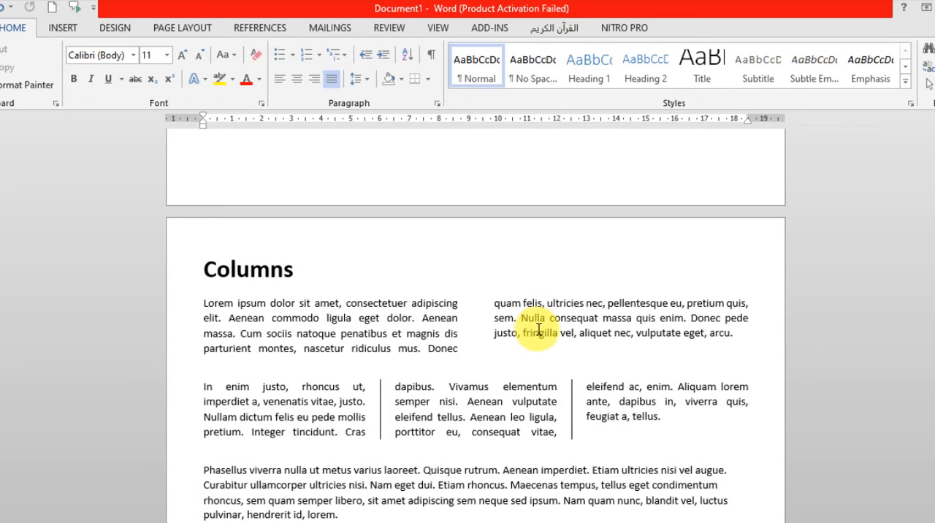
scroll(539, 331, "down", 20)
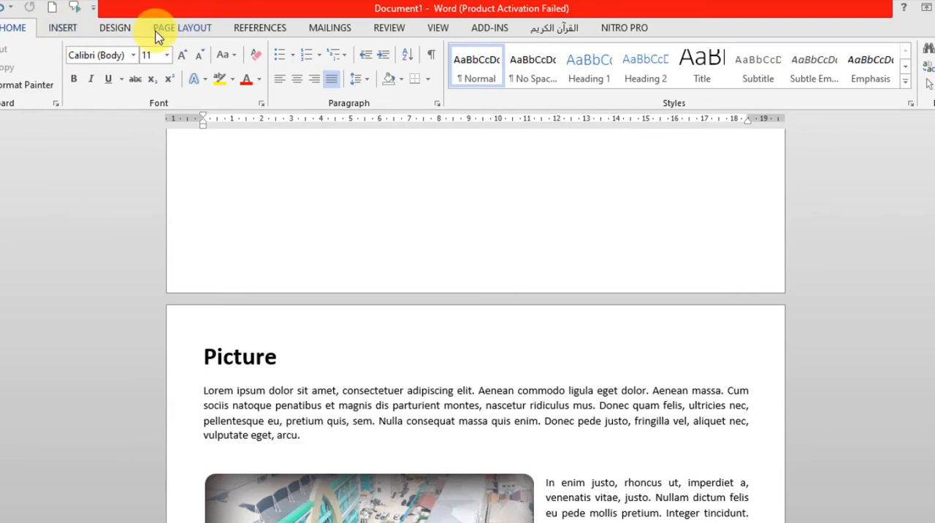
Add a custom text watermark reading "dokumen asli" to the document.
left_click(183, 29)
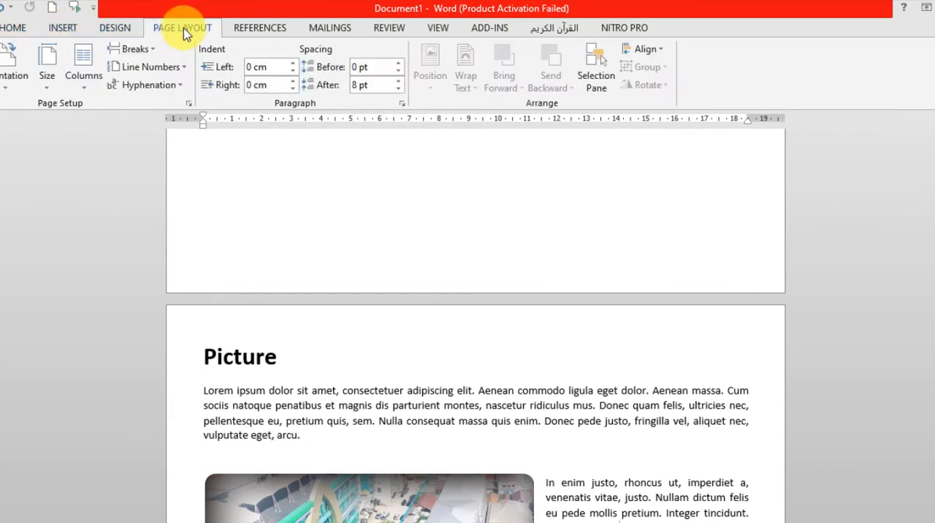
left_click(118, 31)
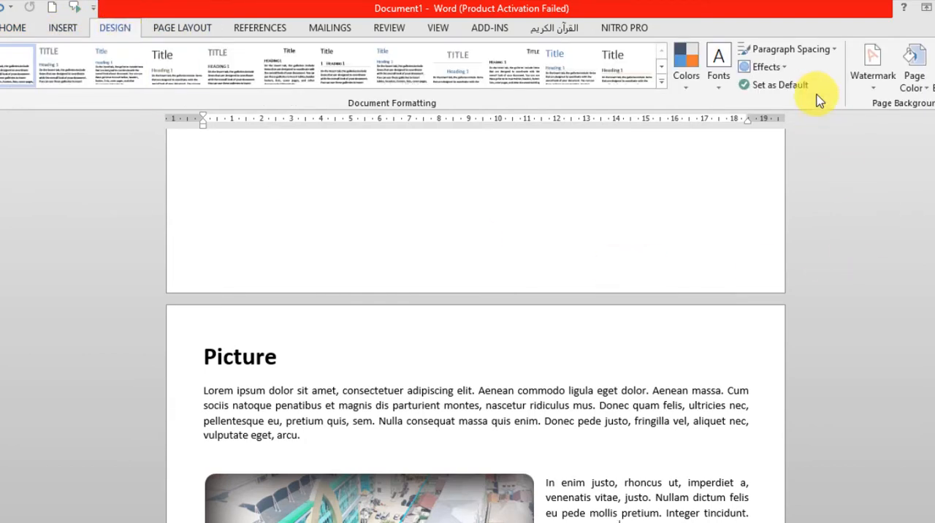
left_click(875, 88)
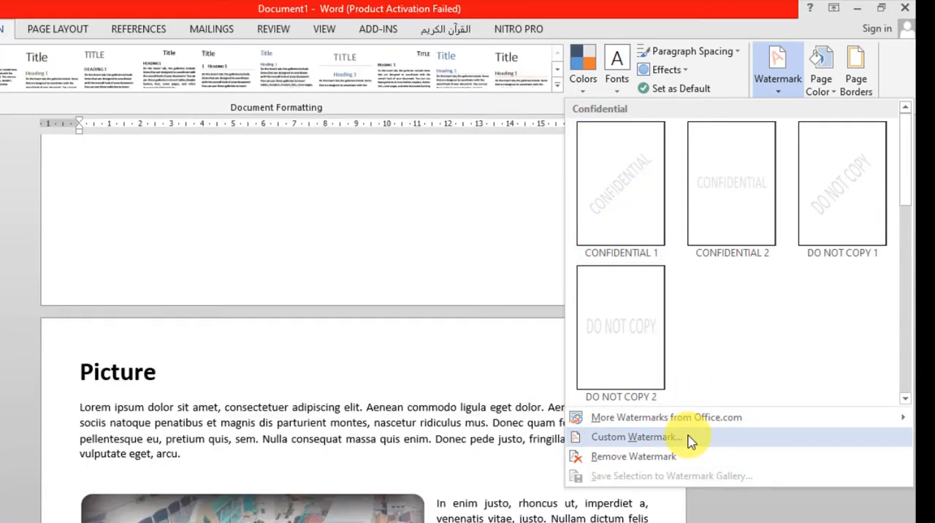
left_click(634, 437)
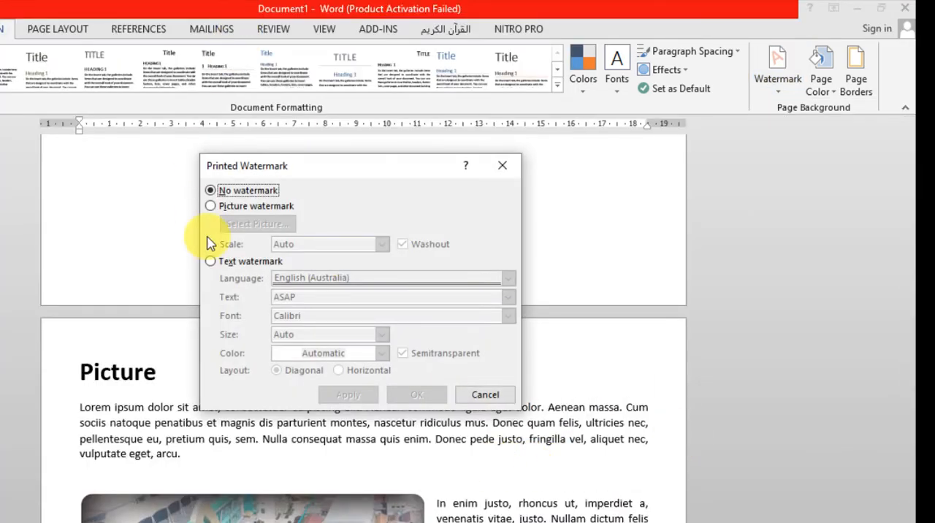
left_click(210, 261)
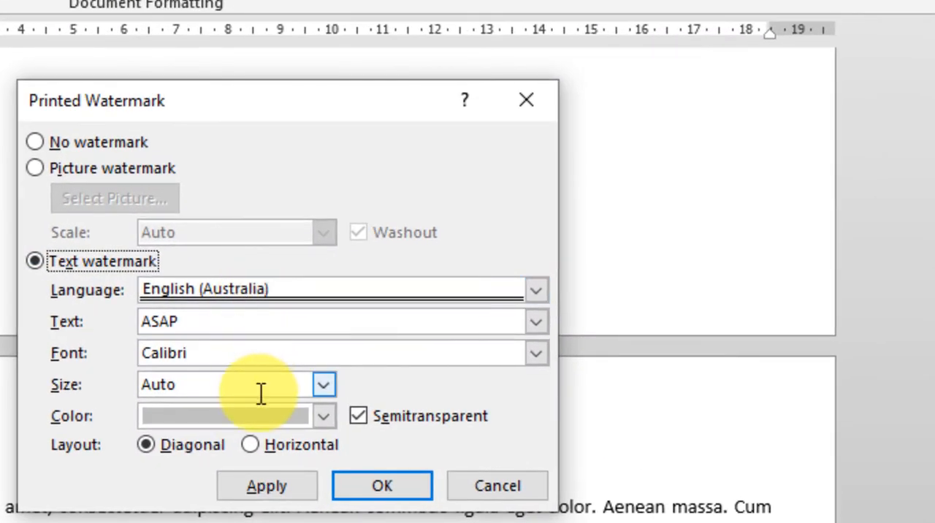
left_click_drag(200, 321, 124, 325)
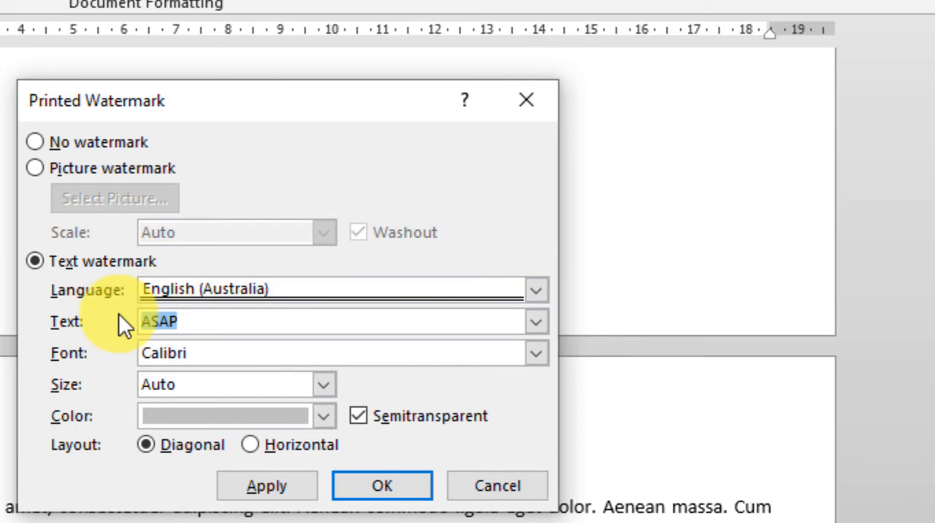
type("dokumen ")
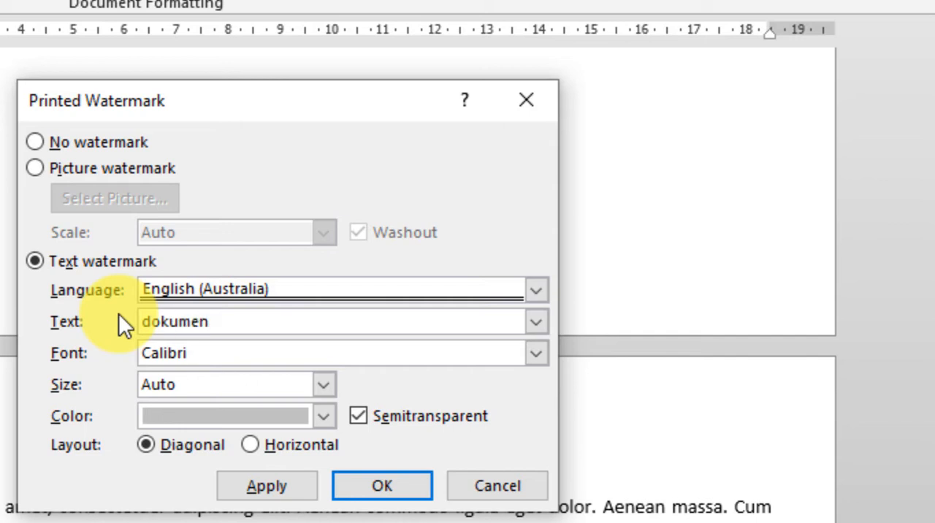
type("asli")
left_click(381, 486)
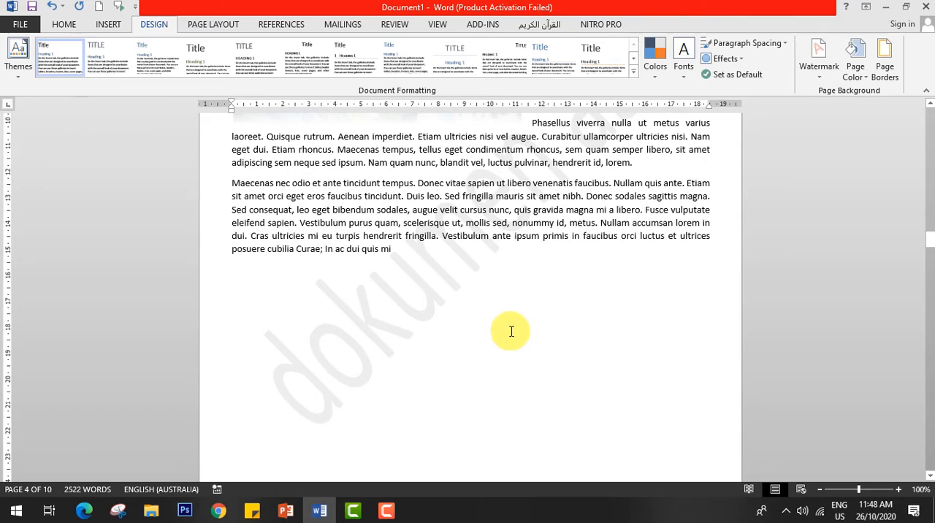
Examine how the text watermark appears across the document's pages, including at a reduced zoom level.
scroll(511, 334, "up", 2)
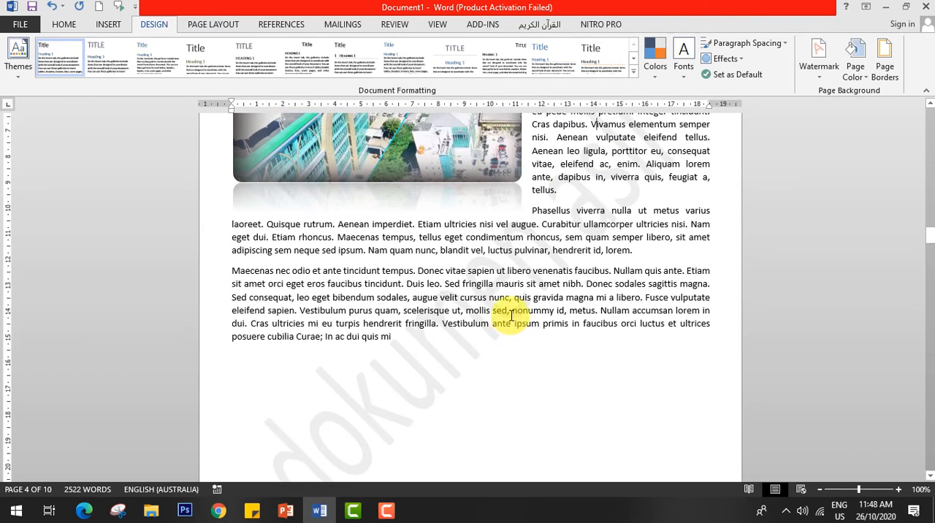
scroll(511, 315, "down", 4)
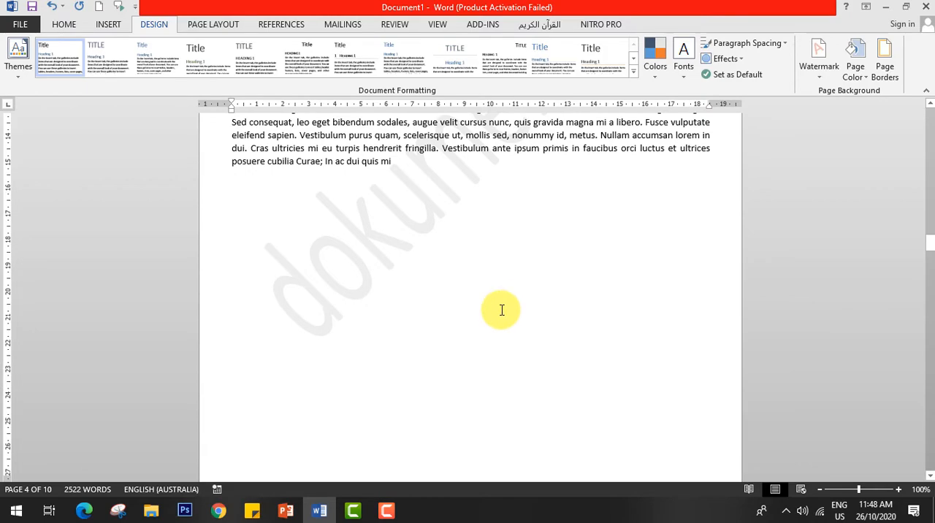
scroll(502, 311, "up", 5)
scroll(497, 319, "down", 5)
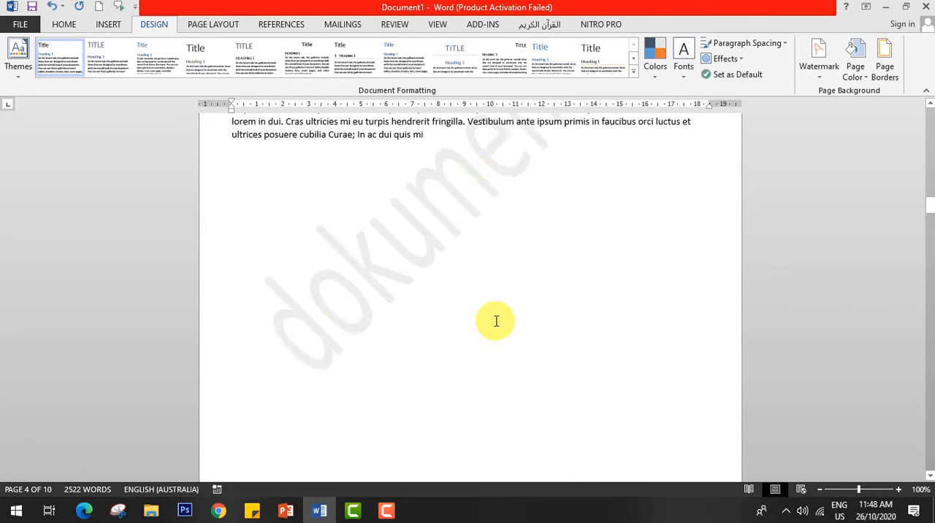
scroll(496, 322, "up", 3)
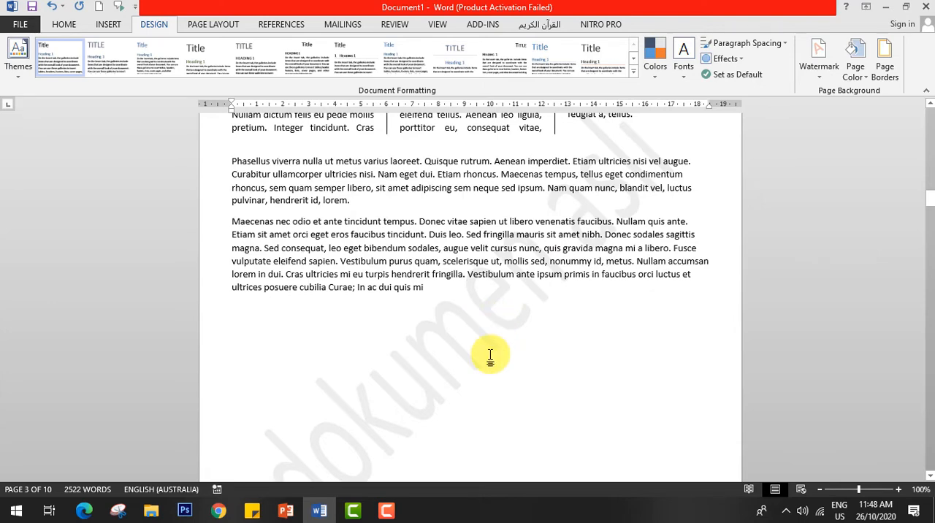
scroll(490, 355, "down", 2)
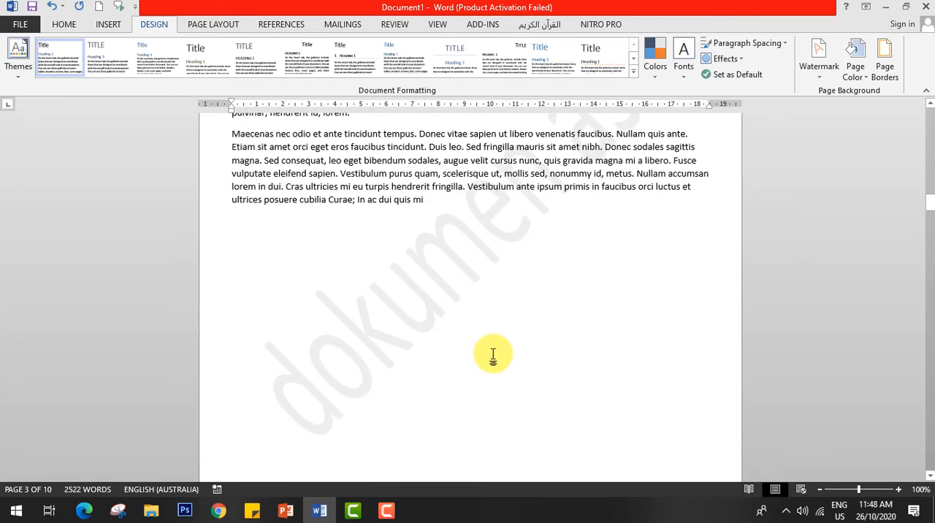
scroll(496, 354, "down", 2, "ctrl")
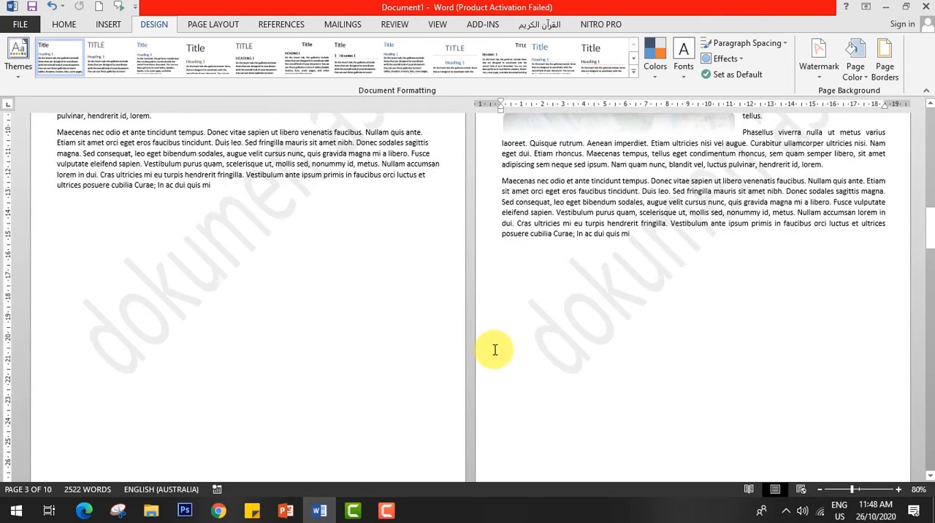
scroll(495, 350, "up", 1, "ctrl")
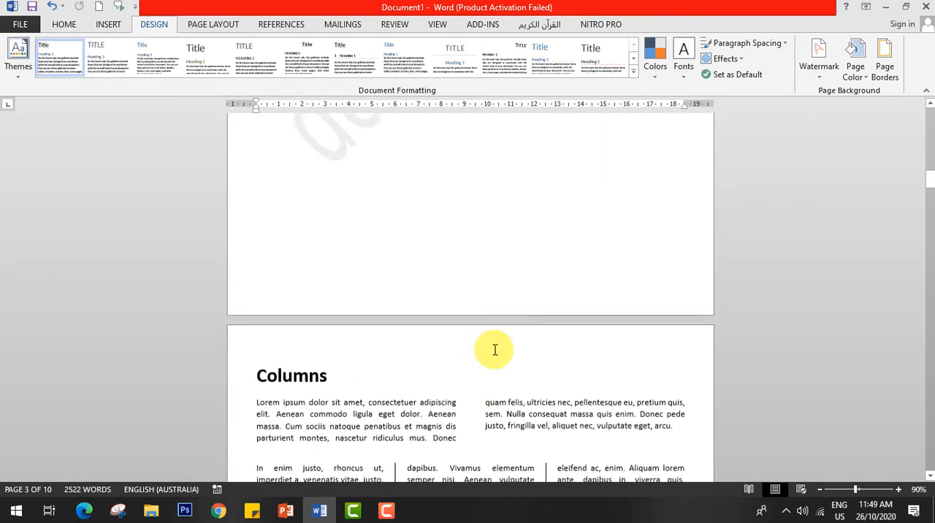
scroll(495, 350, "down", 12)
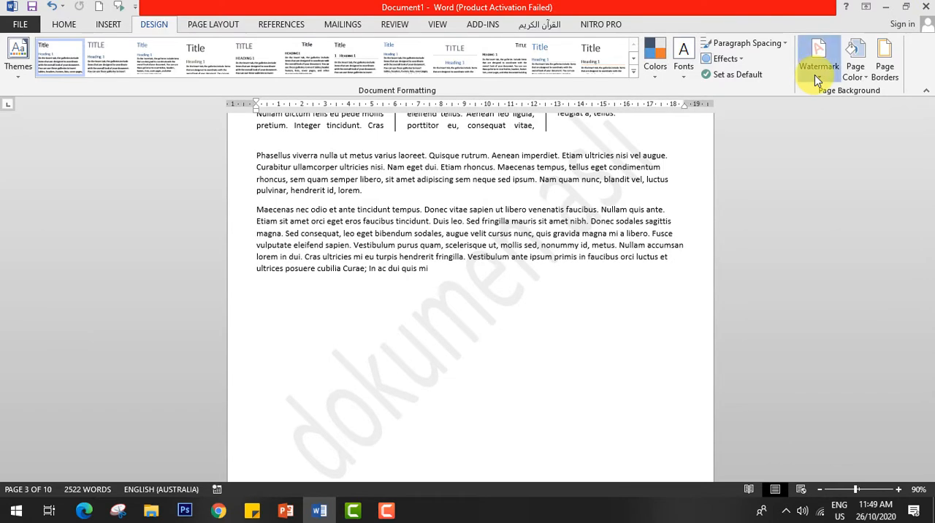
Start a custom picture watermark and search Bing images for "unis tangerang" as its picture source.
left_click(815, 75)
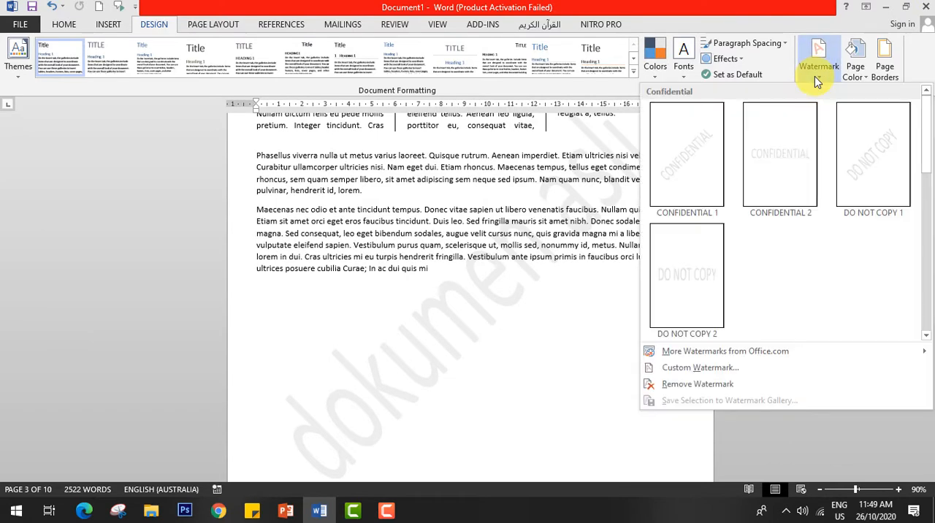
left_click(797, 369)
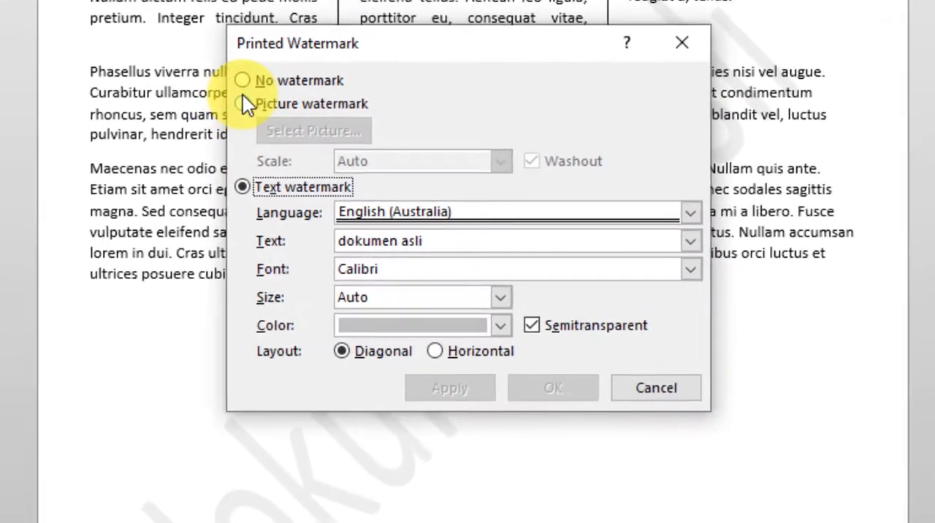
left_click(242, 104)
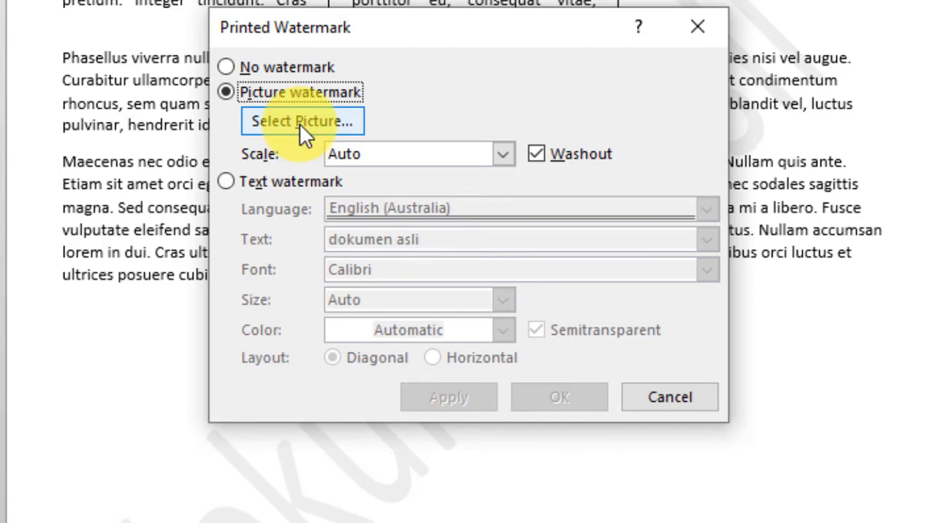
left_click(301, 124)
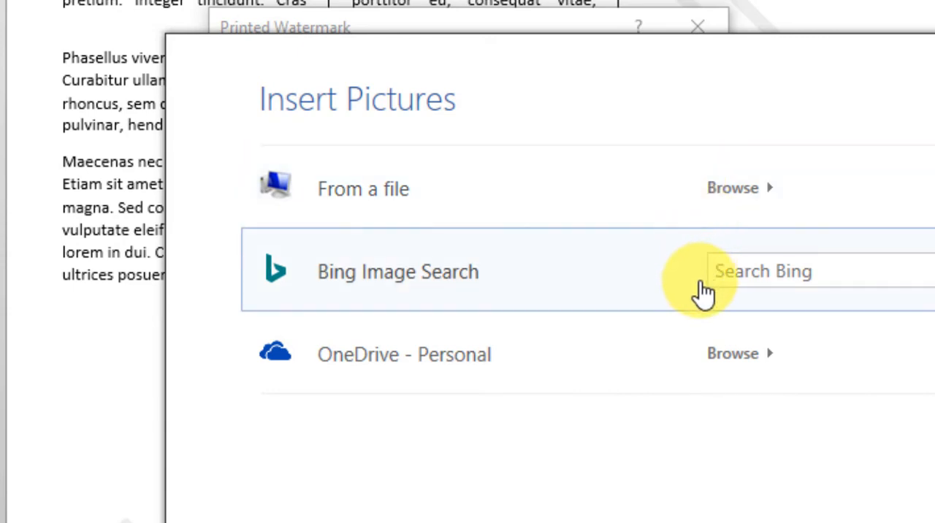
left_click(812, 274)
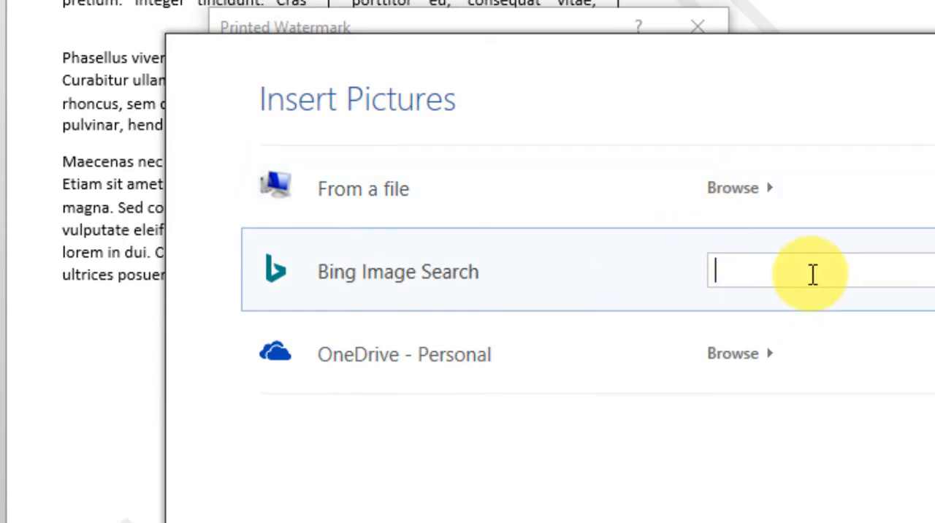
type("u")
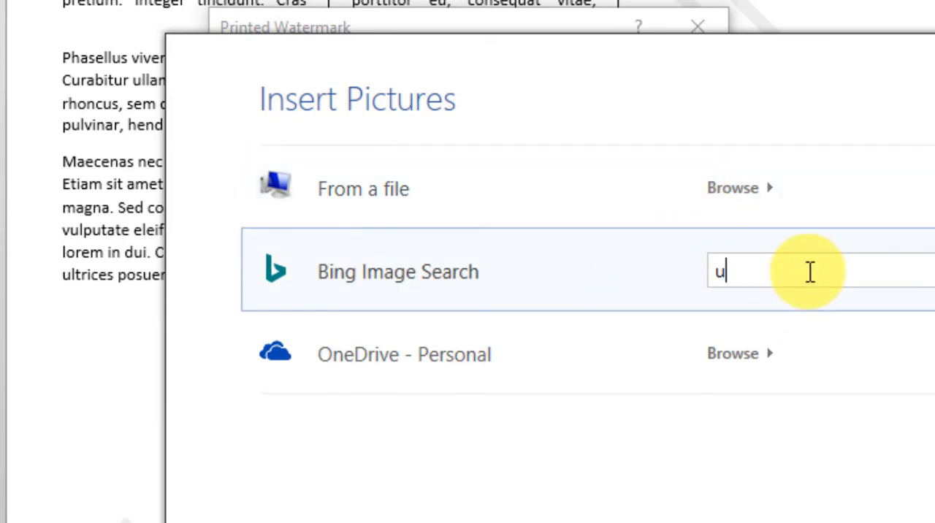
type("nis tangerang")
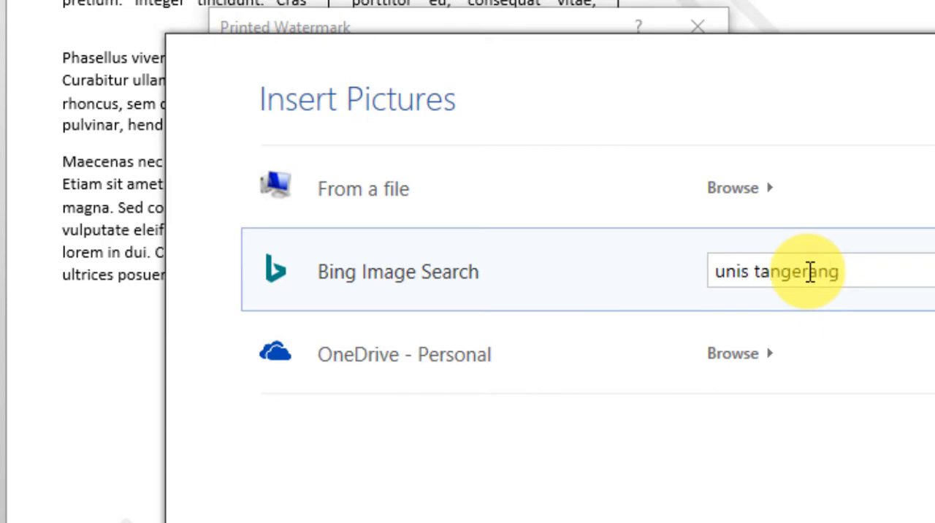
key("Return")
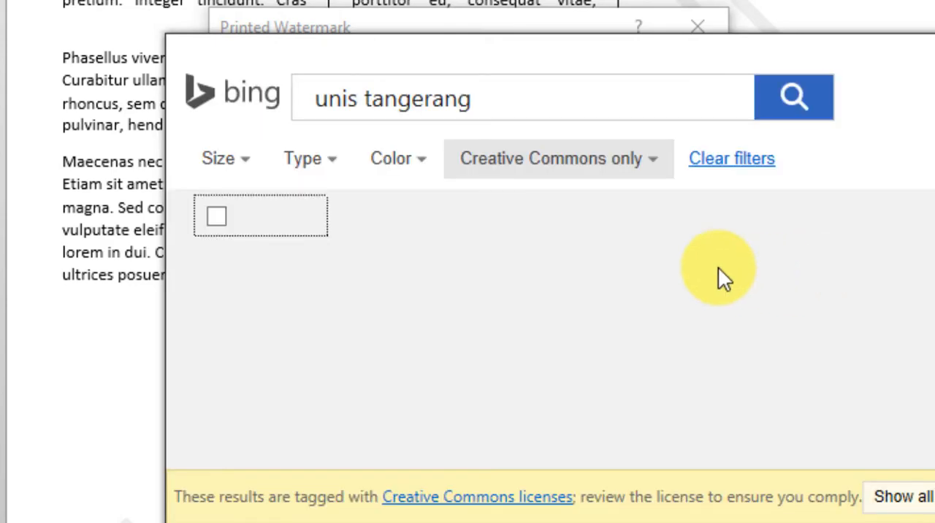
Insert the first green UNIS university logo as the picture watermark, with Auto scale and Washout turned off.
mouse_move(373, 393)
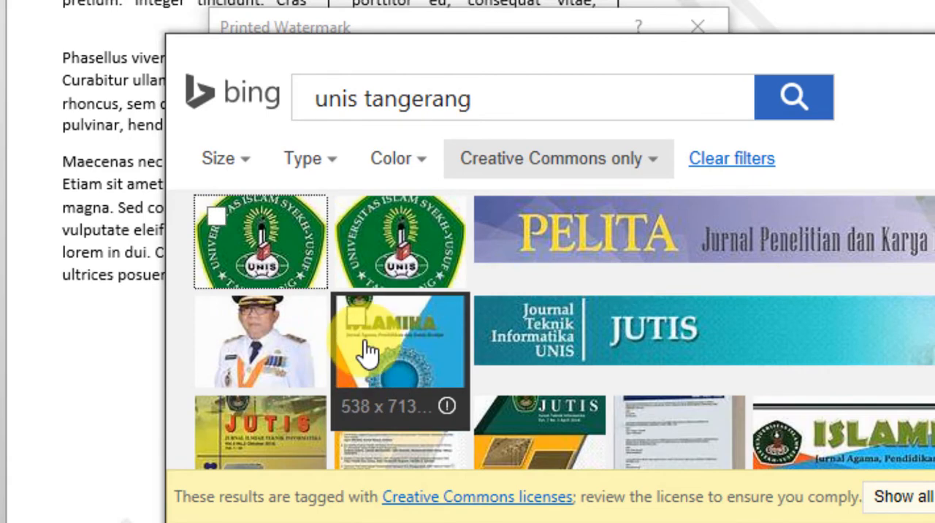
mouse_move(301, 274)
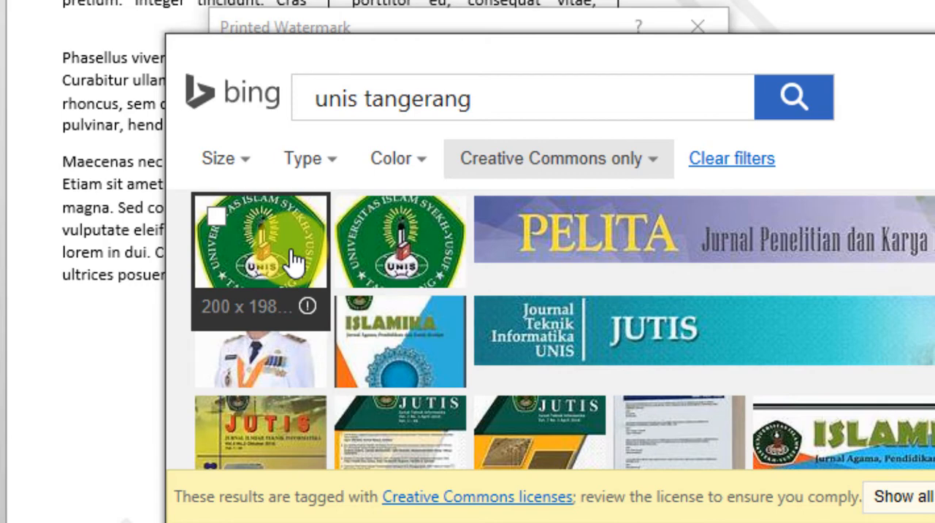
left_click(292, 262)
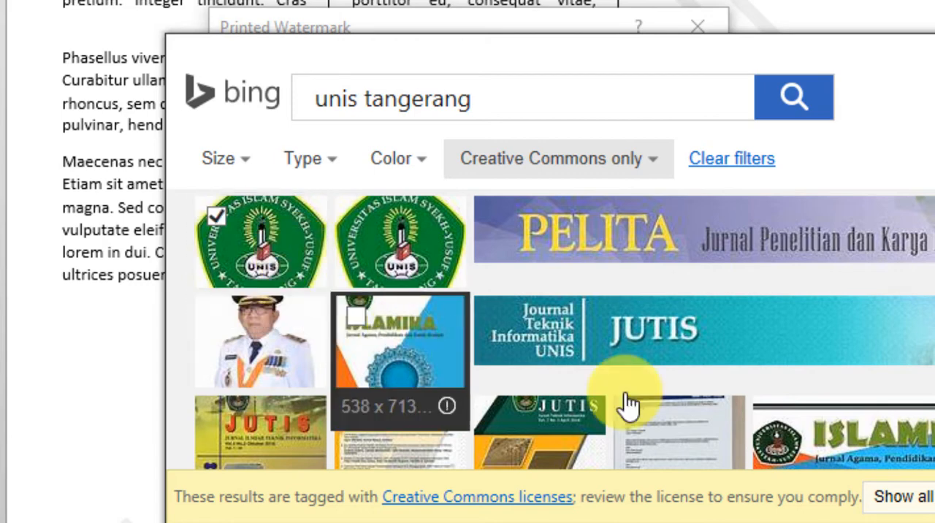
left_click(924, 522)
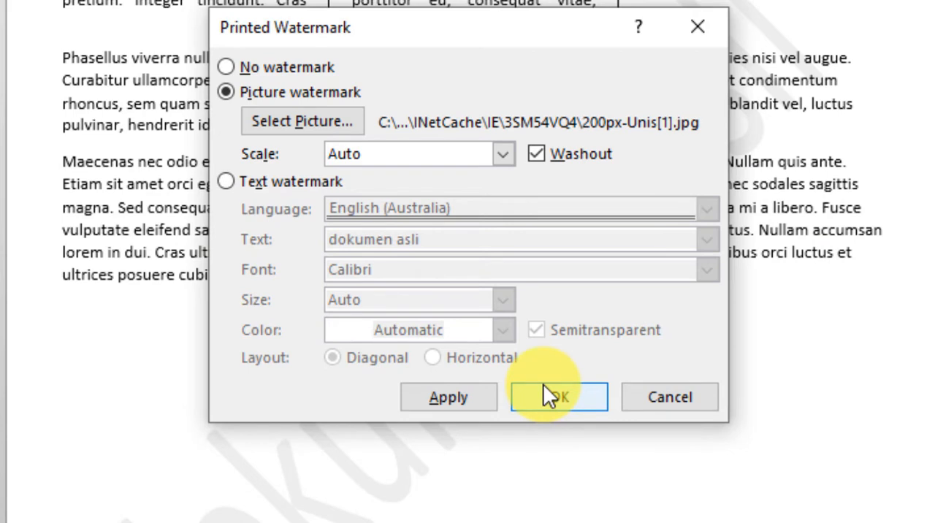
left_click(537, 154)
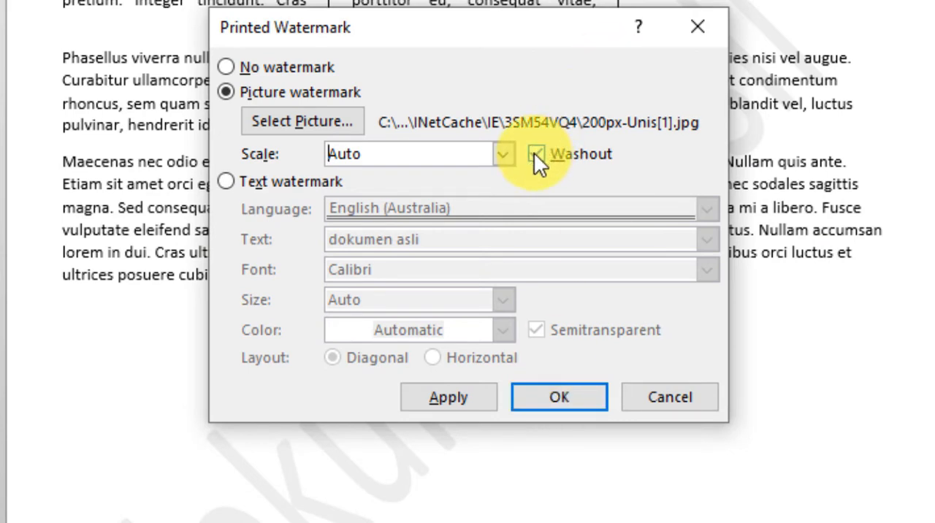
left_click(560, 399)
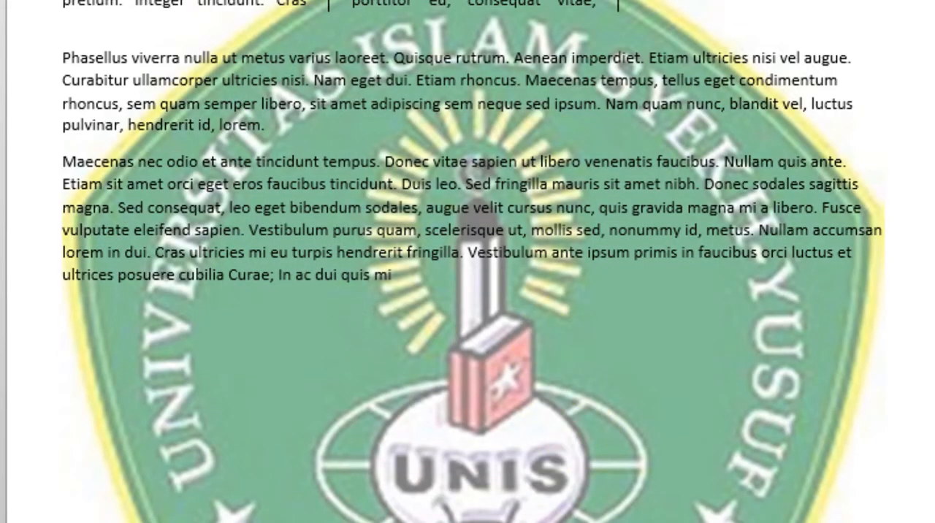
Turn on the Washout option for the existing logo watermark.
left_click(928, 2)
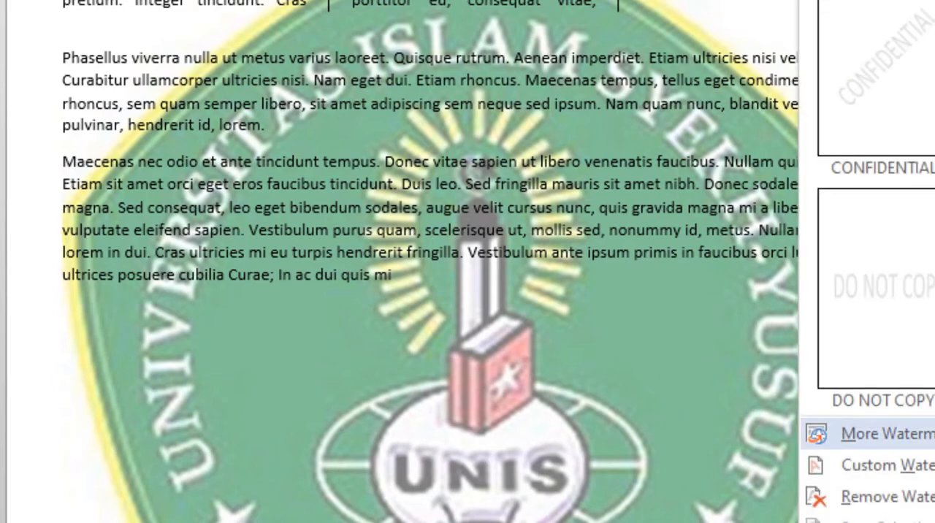
left_click(888, 466)
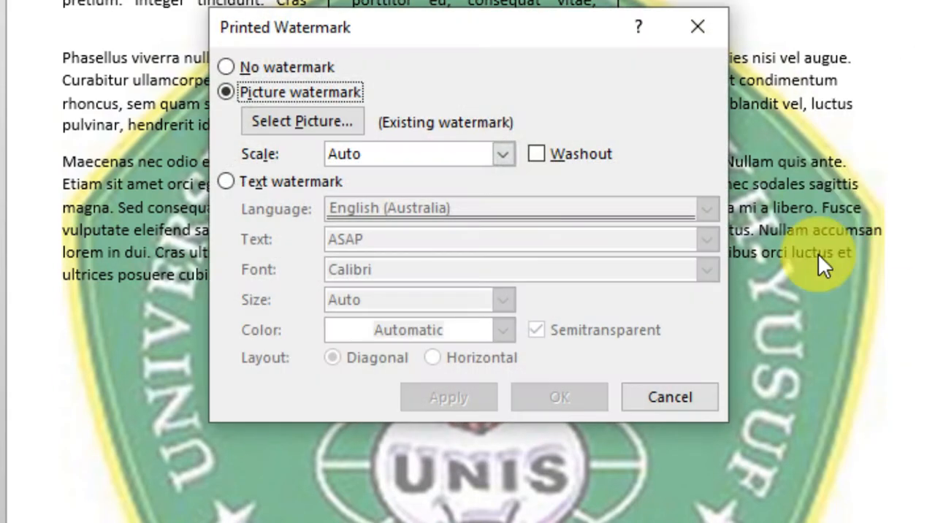
left_click(536, 152)
left_click(544, 401)
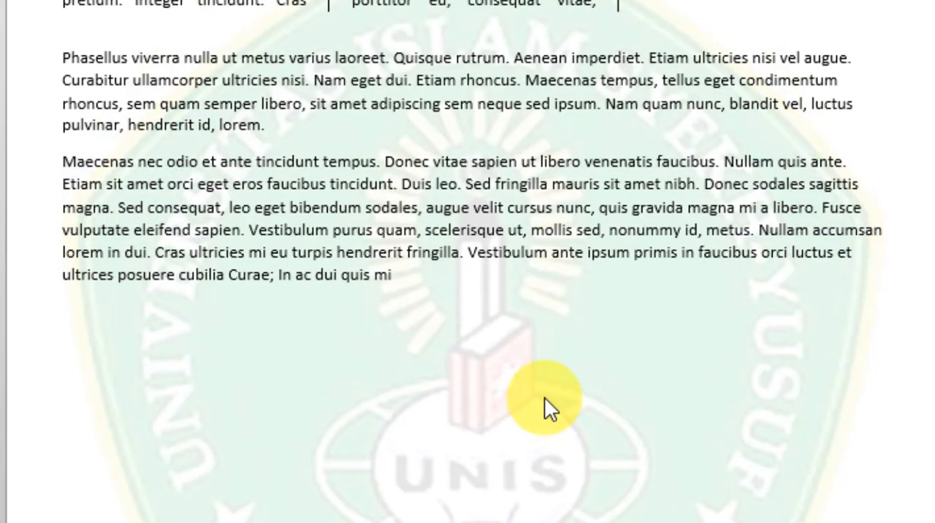
Open the header area above the "Columns" heading for editing and select the logo watermark behind the text.
scroll(548, 387, "down", 8)
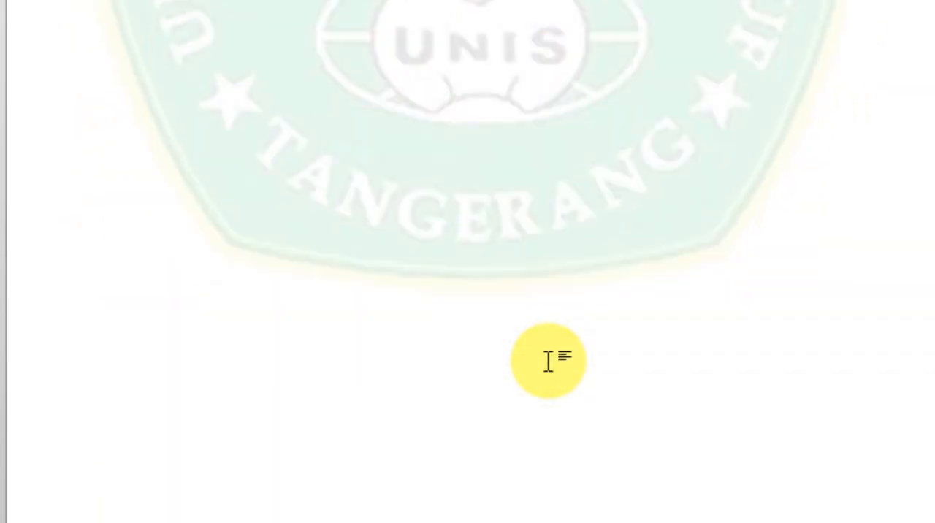
scroll(550, 349, "up", 8)
scroll(551, 346, "down", 3)
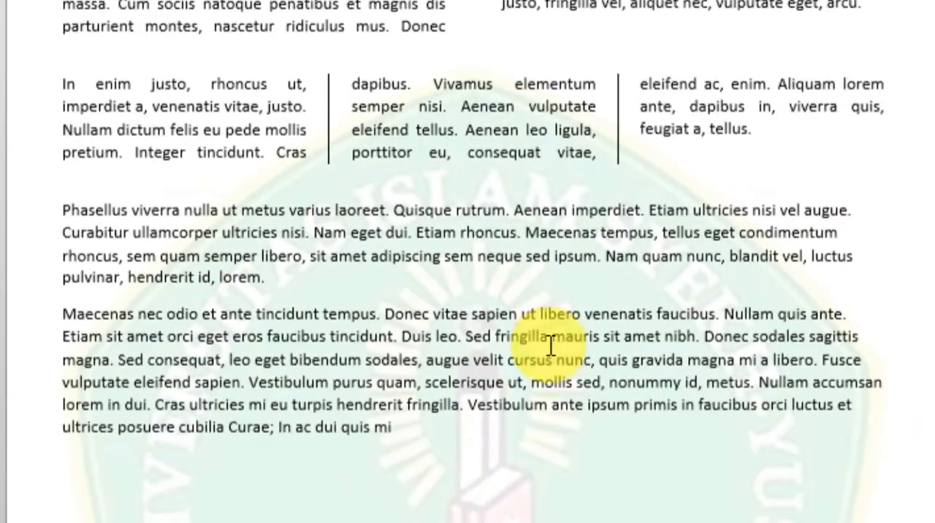
scroll(549, 322, "down", 5)
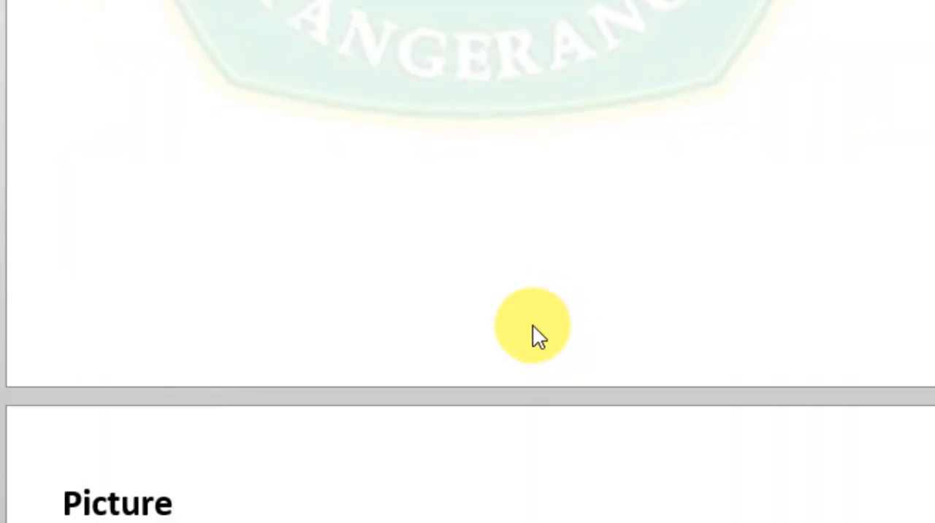
scroll(532, 324, "up", 15)
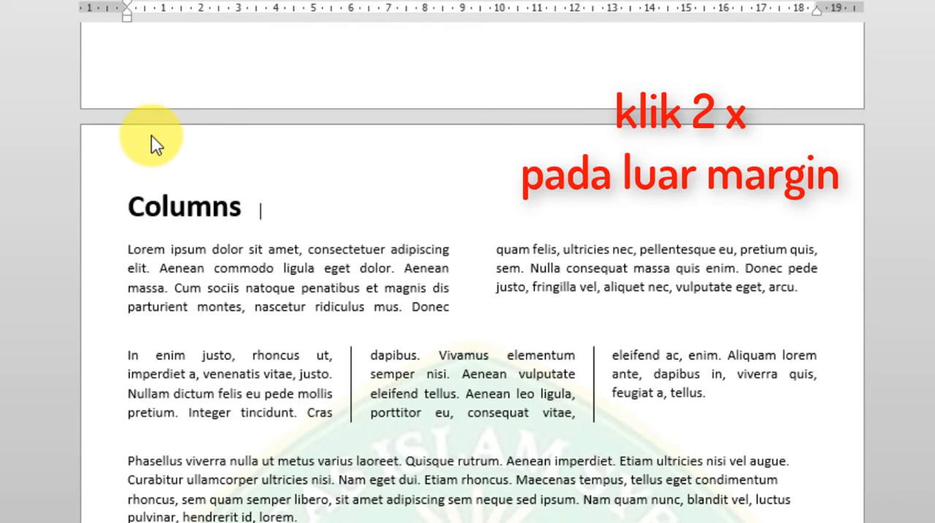
left_click(231, 282)
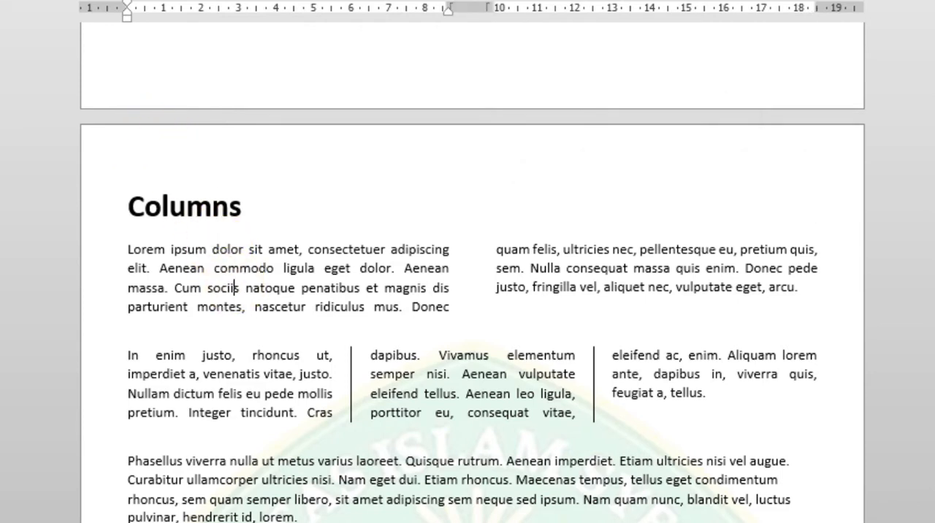
double_click(171, 138)
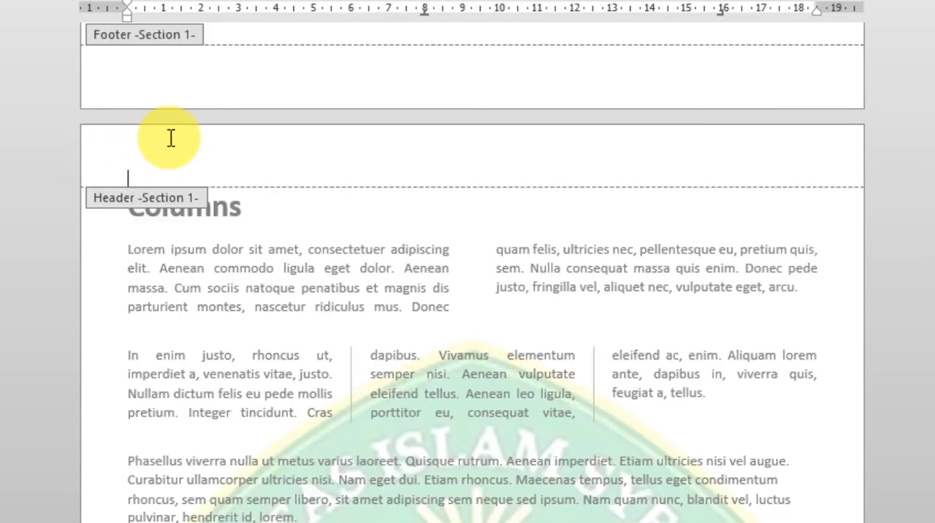
left_click(461, 363)
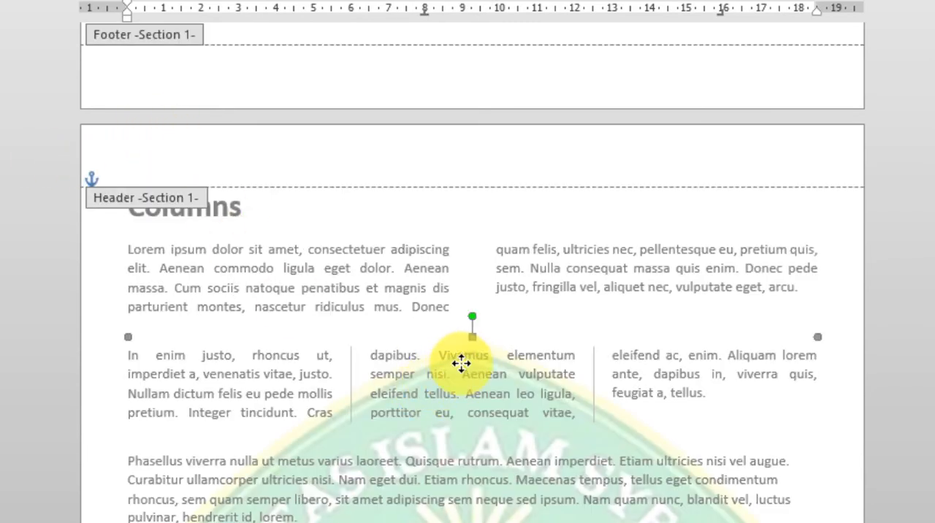
Shrink the logo watermark proportionally and move it up until its top sits just below the "Columns" heading, then close header editing.
scroll(463, 366, "down", 3)
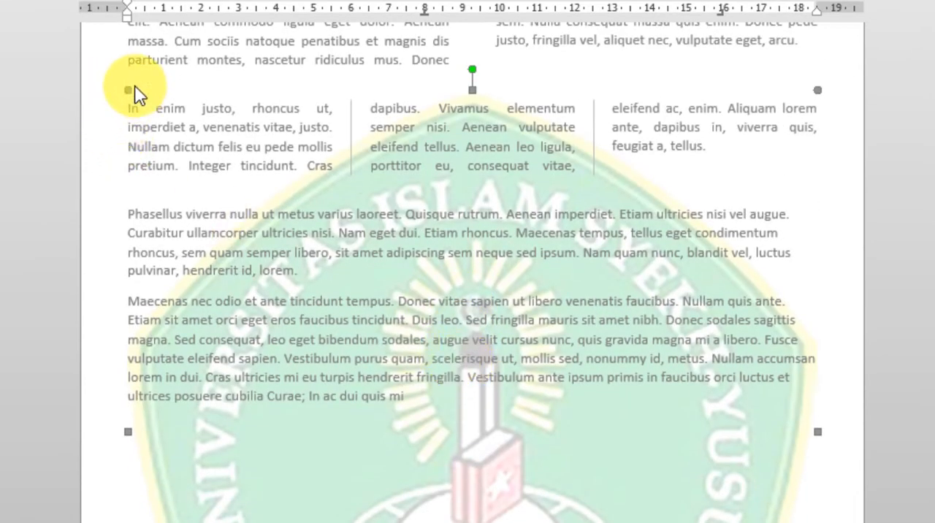
scroll(200, 134, "down", 2)
scroll(187, 174, "up", 2)
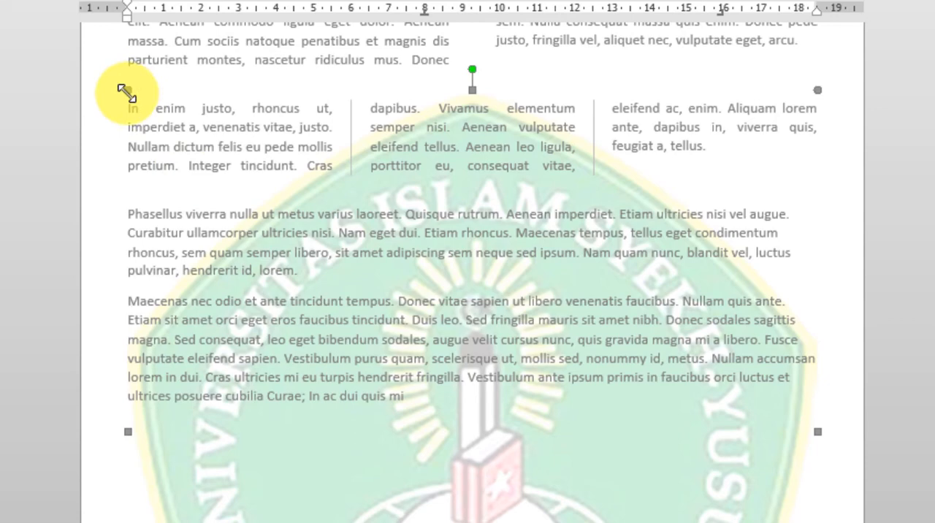
left_click_drag(127, 90, 266, 260)
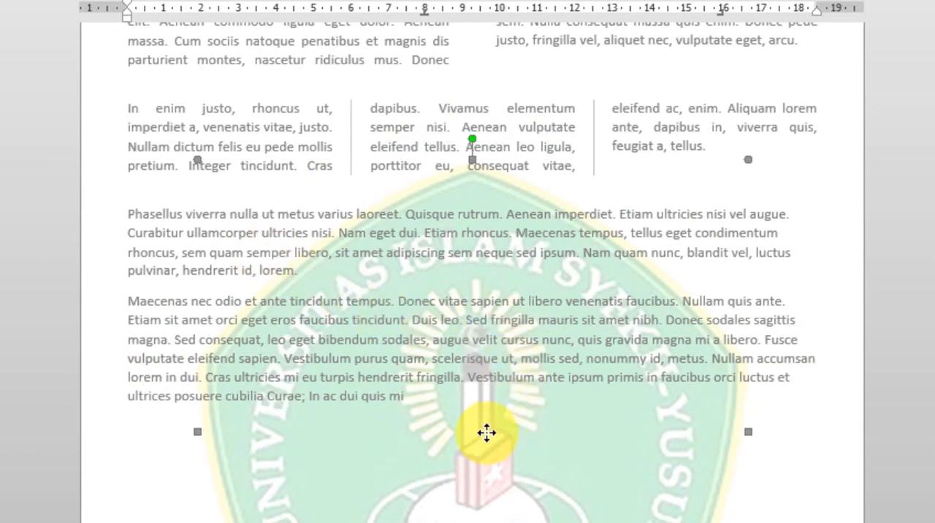
left_click_drag(494, 454, 478, 279)
scroll(504, 382, "up", 4)
left_click(453, 153)
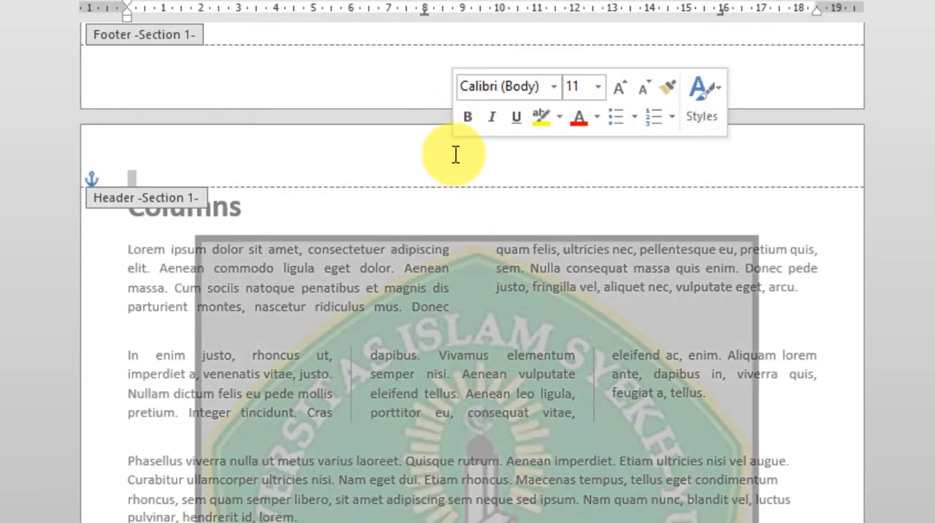
key("Escape")
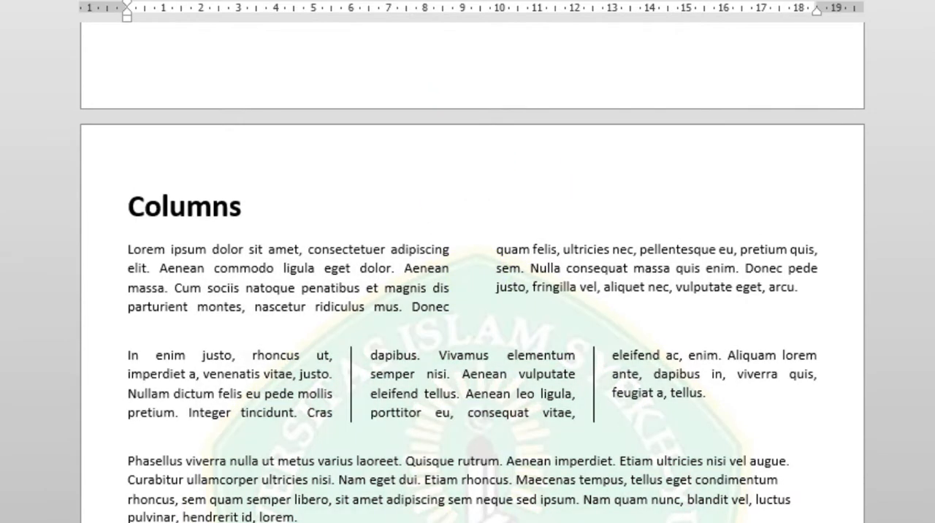
scroll(467, 220, "down", 9)
scroll(468, 219, "up", 6)
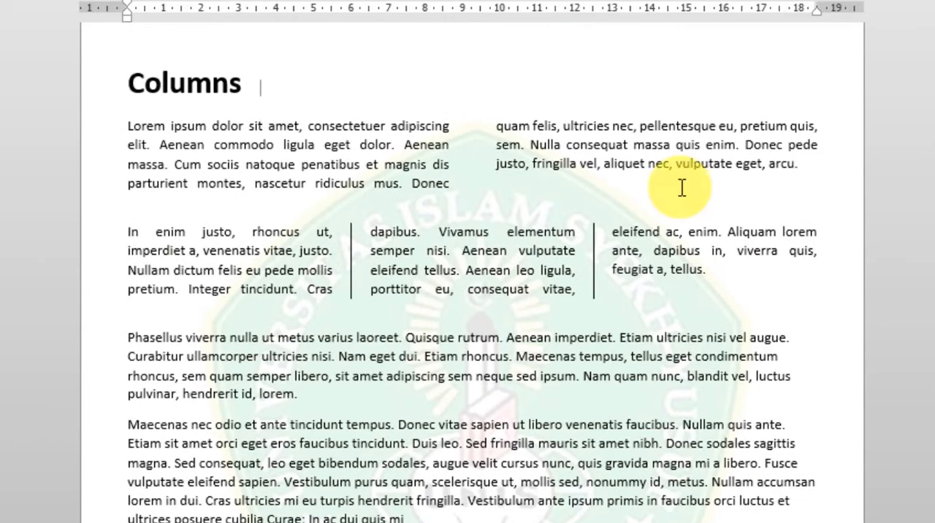
scroll(595, 306, "down", 3)
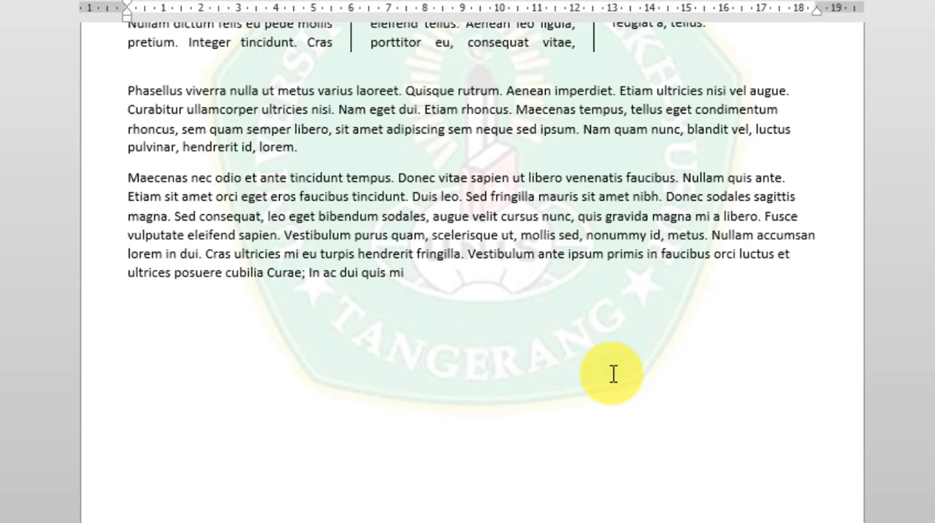
scroll(614, 374, "up", 3)
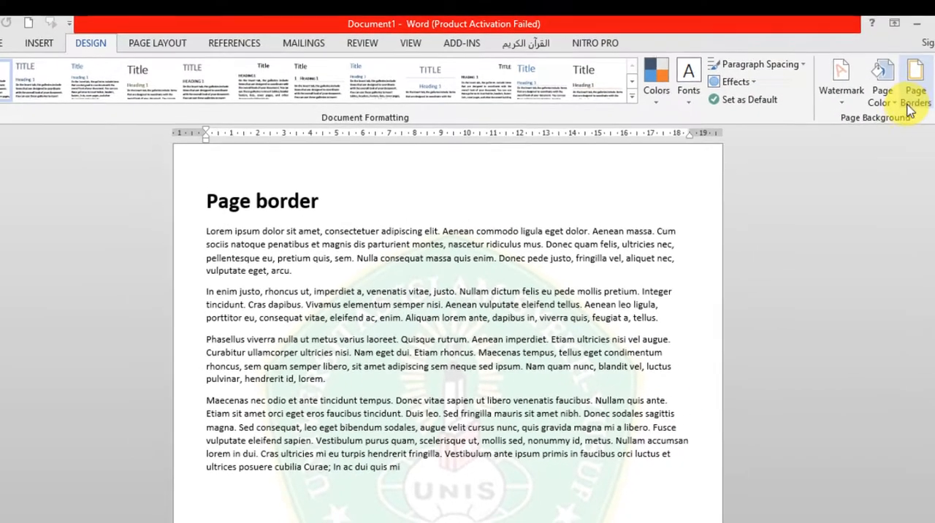
Open the page border settings and choose a Box border with the evenly spaced triple-line style.
left_click(912, 104)
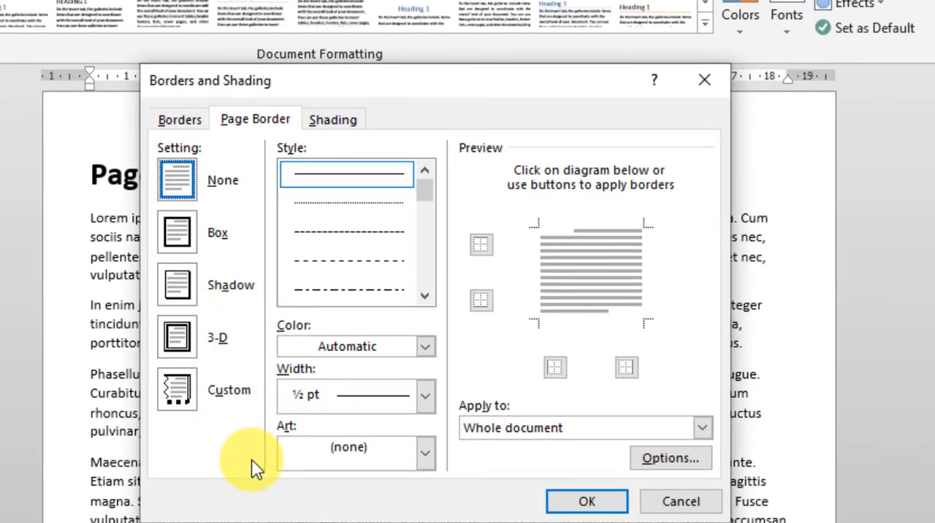
left_click(181, 248)
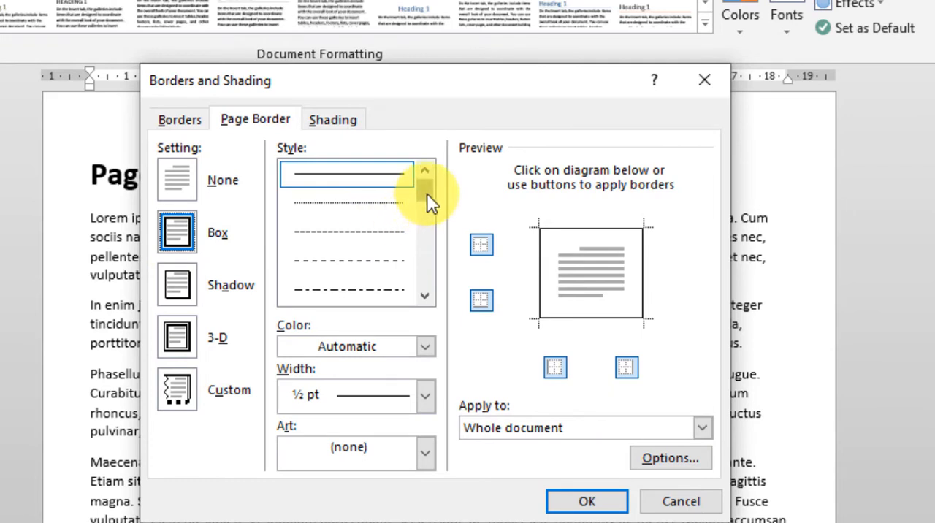
left_click_drag(427, 195, 441, 254)
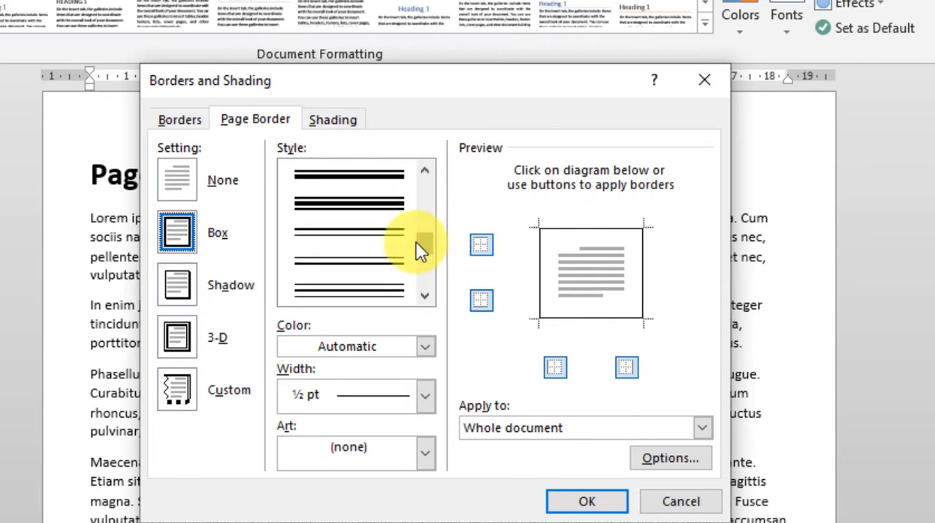
left_click(381, 293)
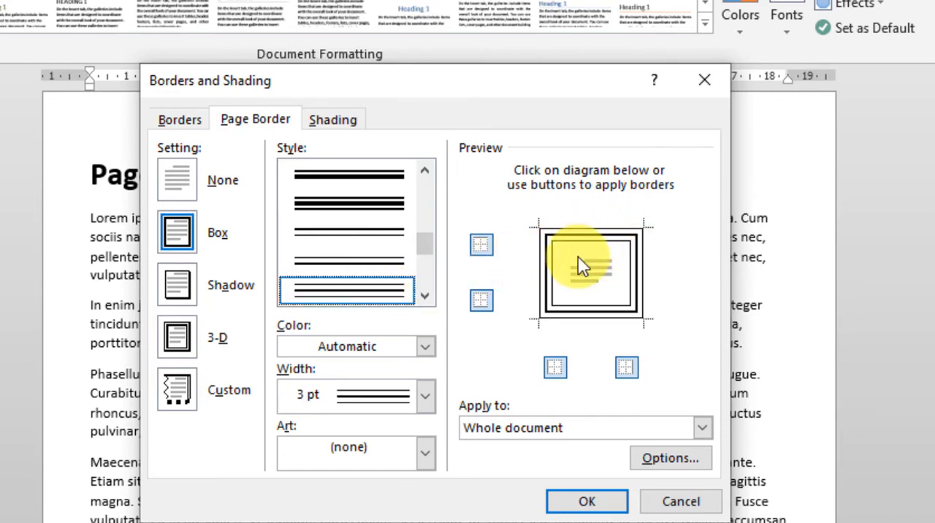
Remove the left and right sides of the page border in the preview and restore both.
left_click(554, 371)
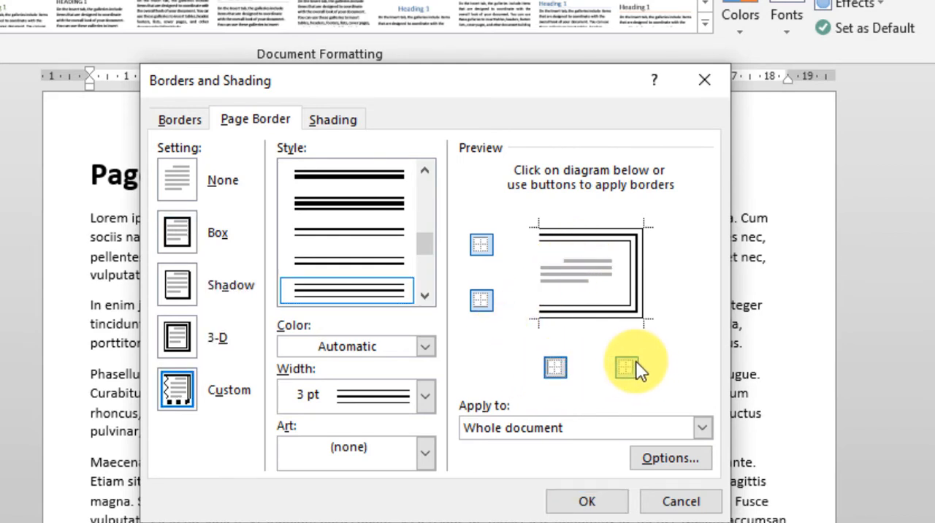
left_click(632, 369)
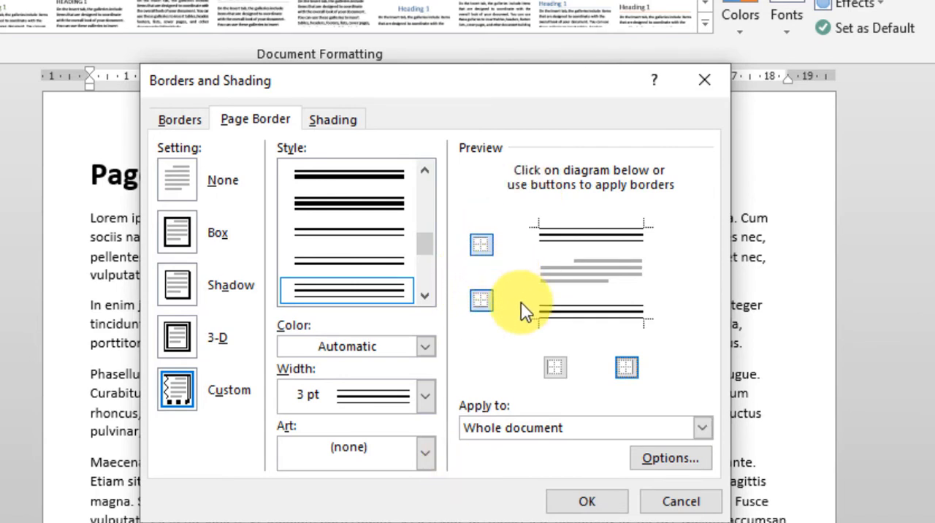
left_click(556, 369)
left_click(626, 369)
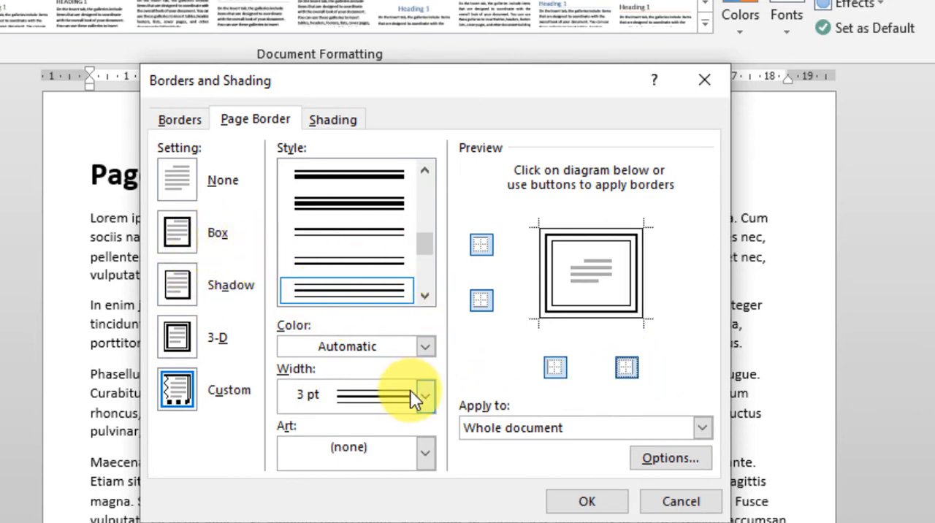
Set the page border's width to ½ pt and apply the border to the whole document.
left_click(427, 398)
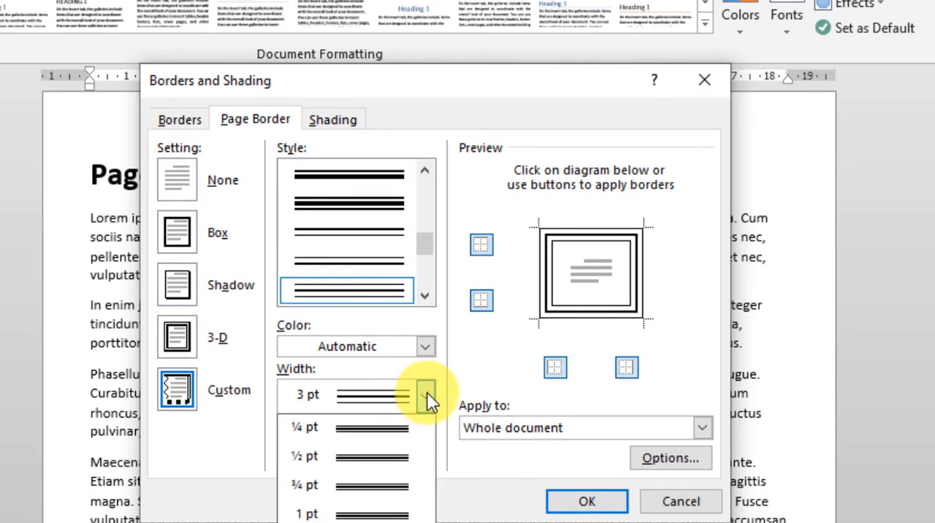
left_click(374, 461)
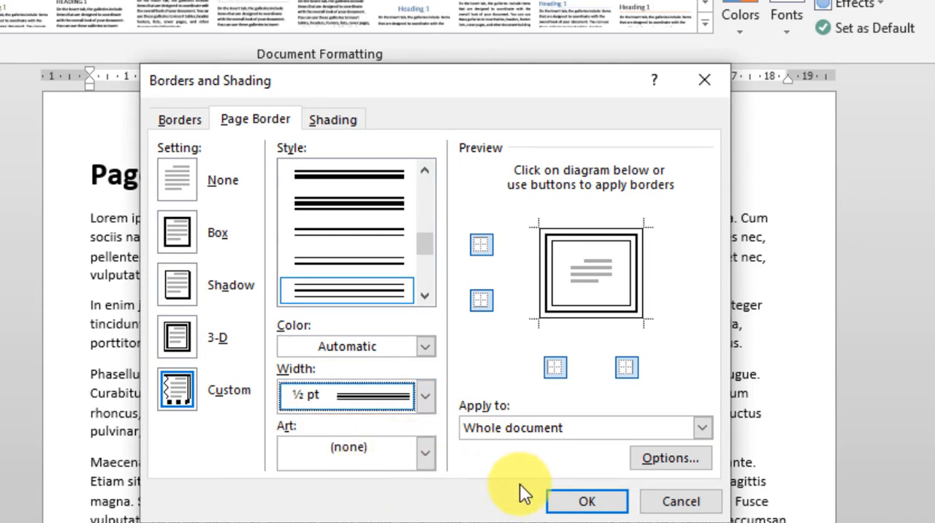
left_click(566, 503)
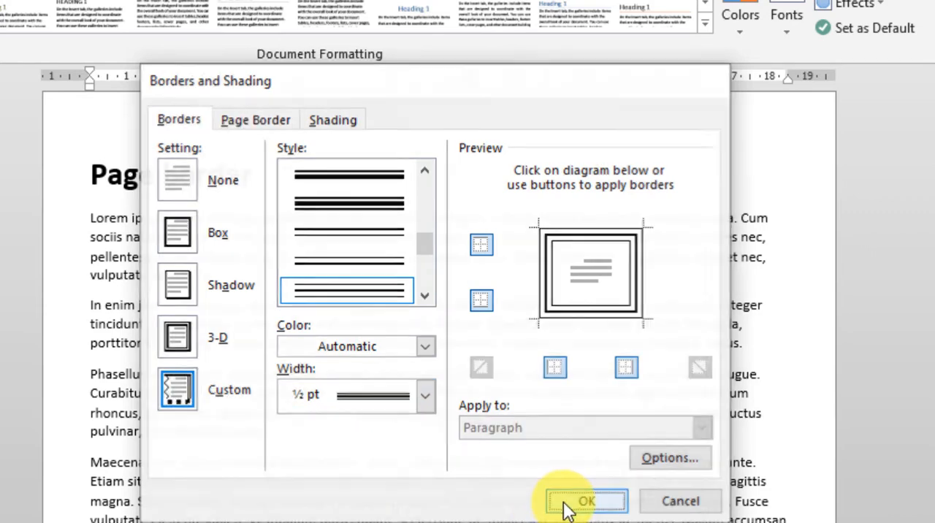
Review the bordered pages down to the "Smart art" page and open the SmartArt graphic chooser.
scroll(573, 503, "up", 10)
scroll(587, 498, "up", 2)
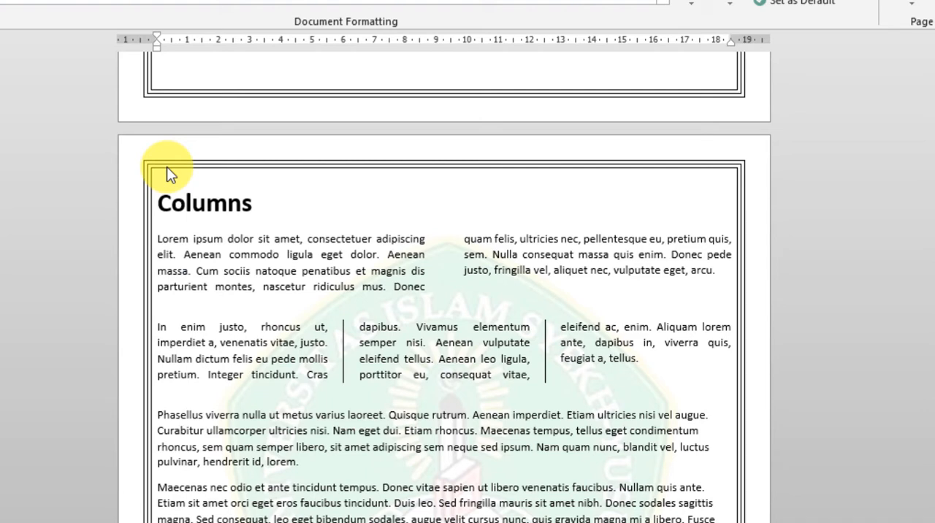
scroll(402, 347, "down", 13)
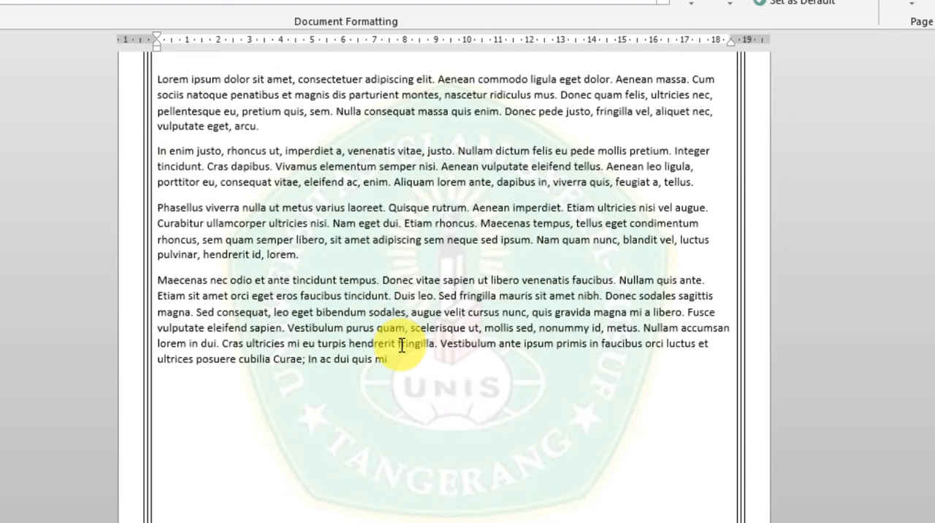
scroll(402, 348, "down", 13)
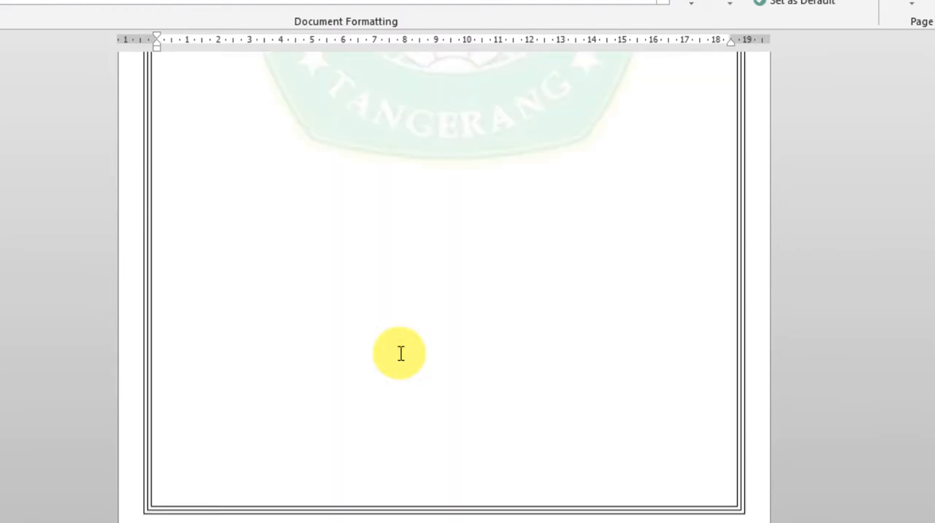
scroll(400, 358, "down", 13)
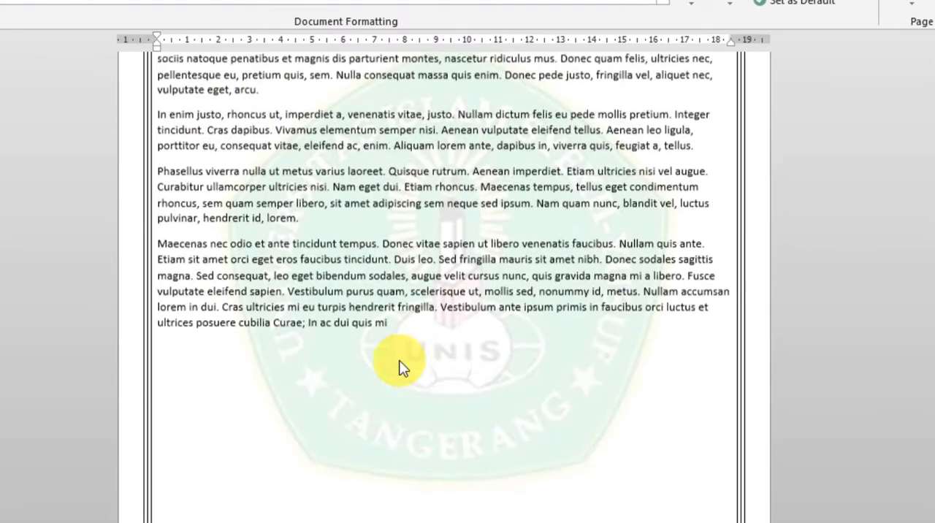
scroll(402, 361, "down", 2)
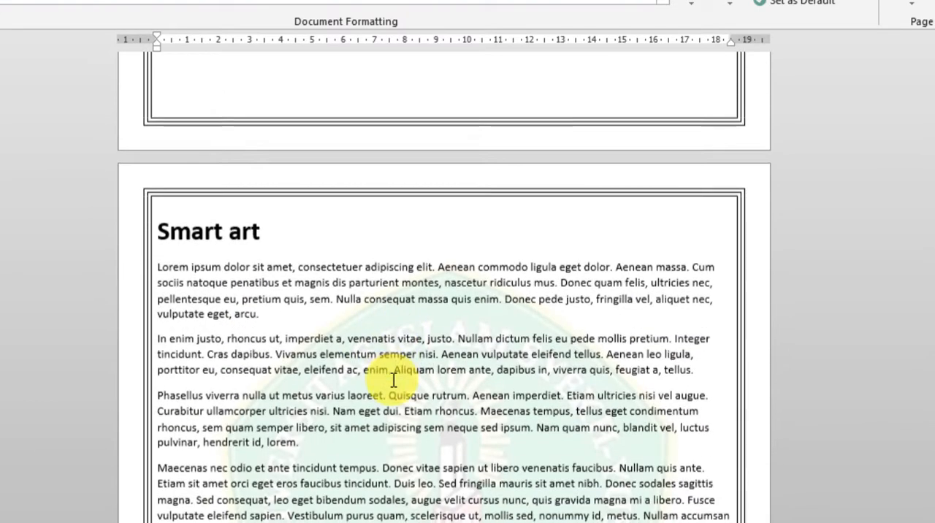
key("alt+n")
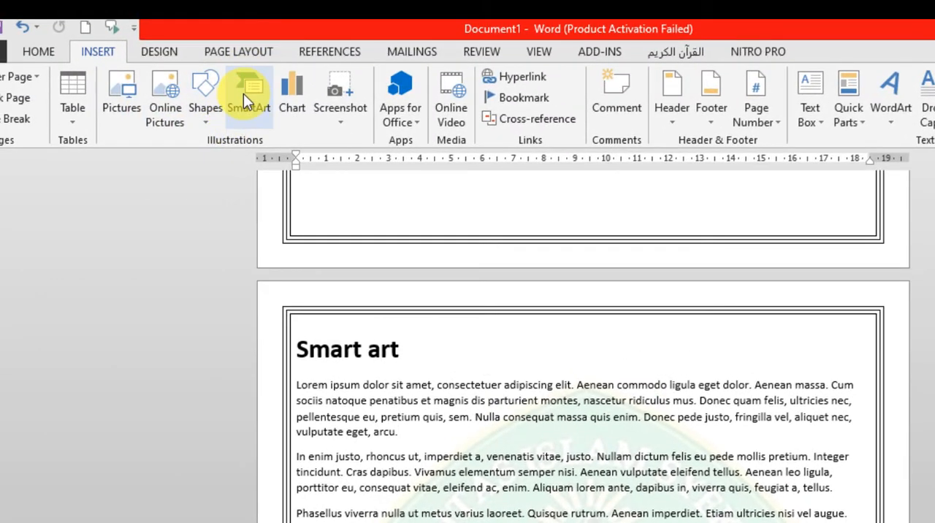
left_click(242, 95)
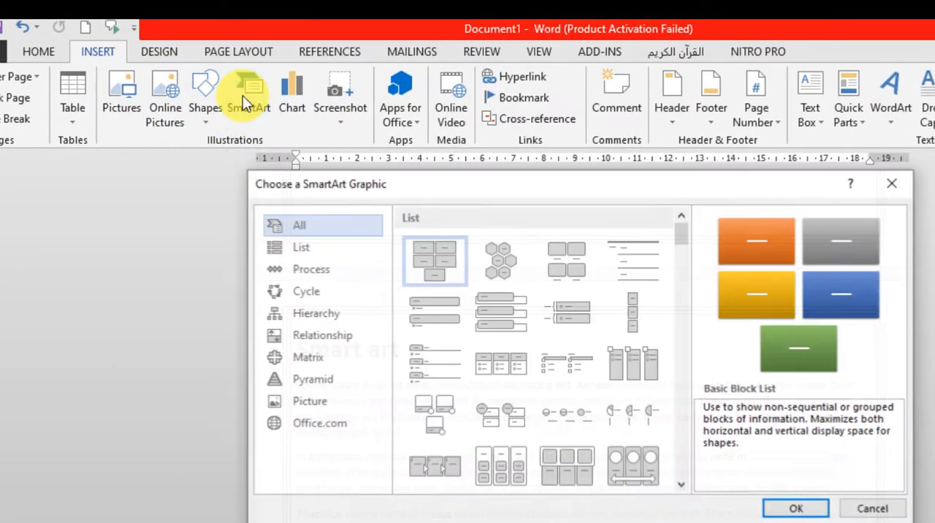
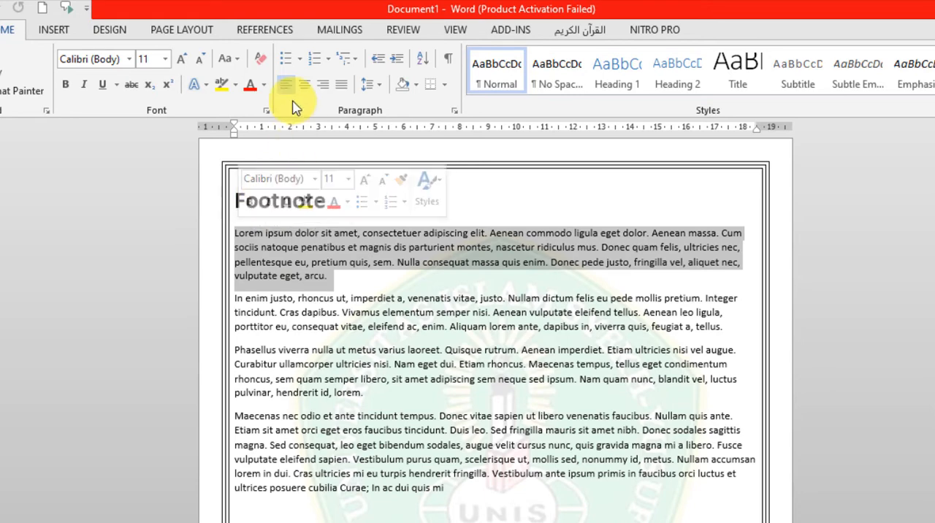
Insert a footnote at the end of the first paragraph on the "Footnote" page, enter the author's name, and preview the note at its reference.
left_click(261, 35)
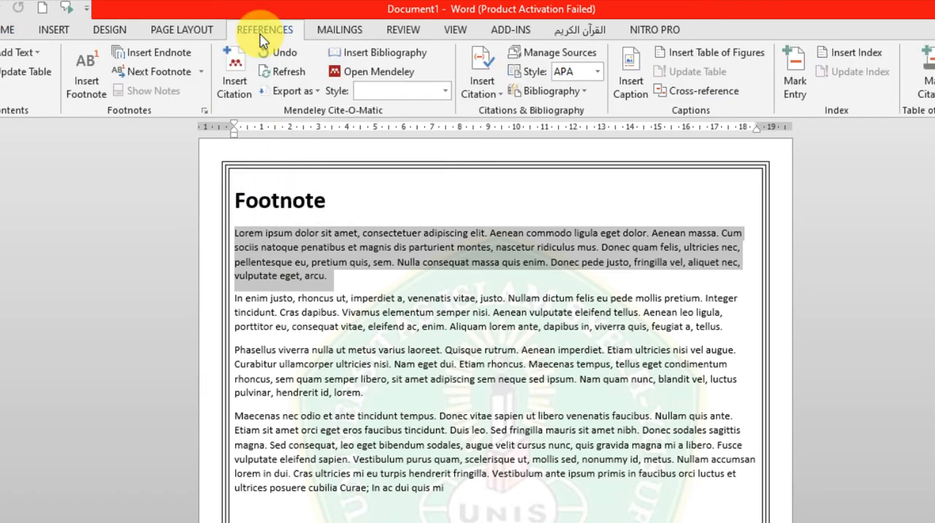
left_click(87, 91)
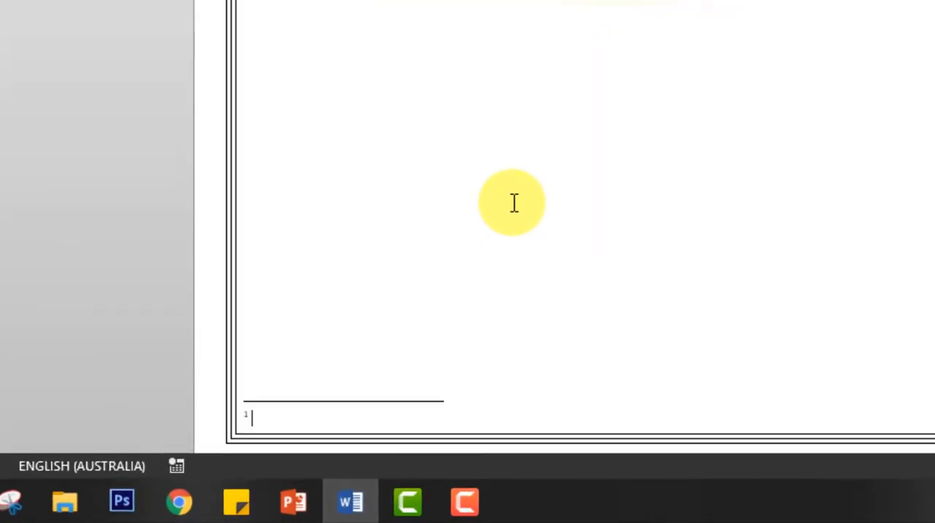
type("sugiono")
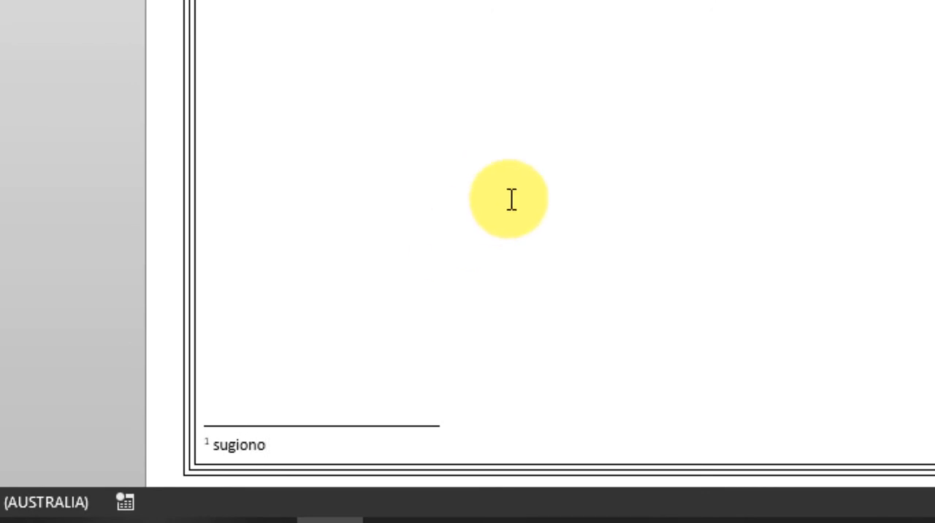
scroll(537, 182, "up", 8)
left_click(538, 190)
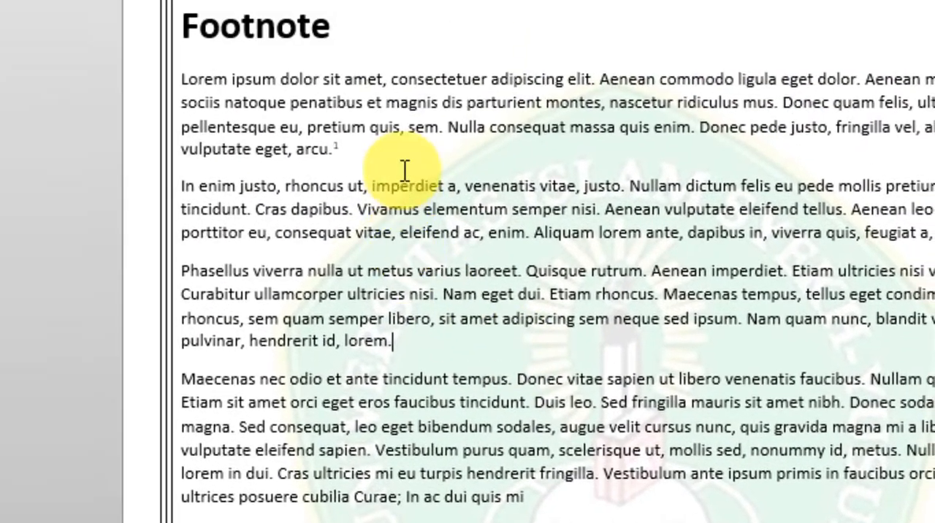
mouse_move(325, 198)
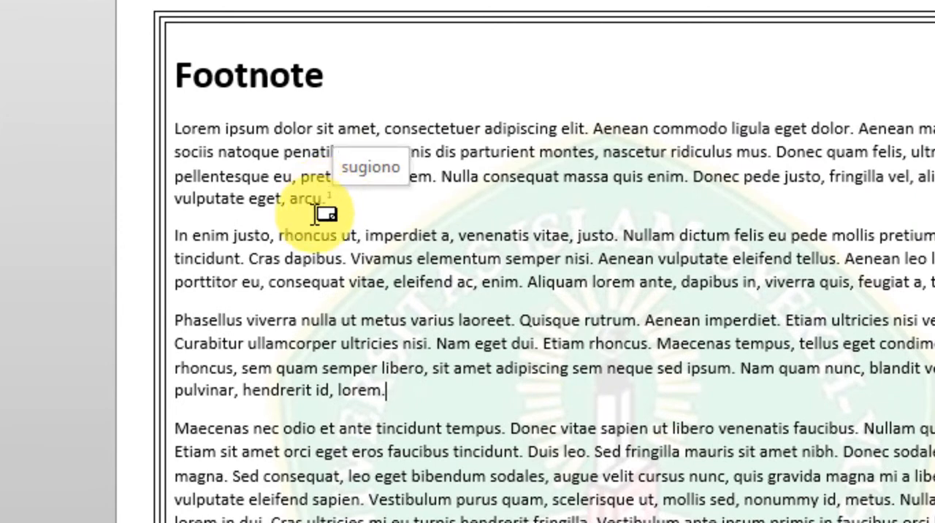
Insert a second footnote after "Cras dapibus" in the second paragraph, with the author's name followed by "judul, tahun".
left_click(430, 291)
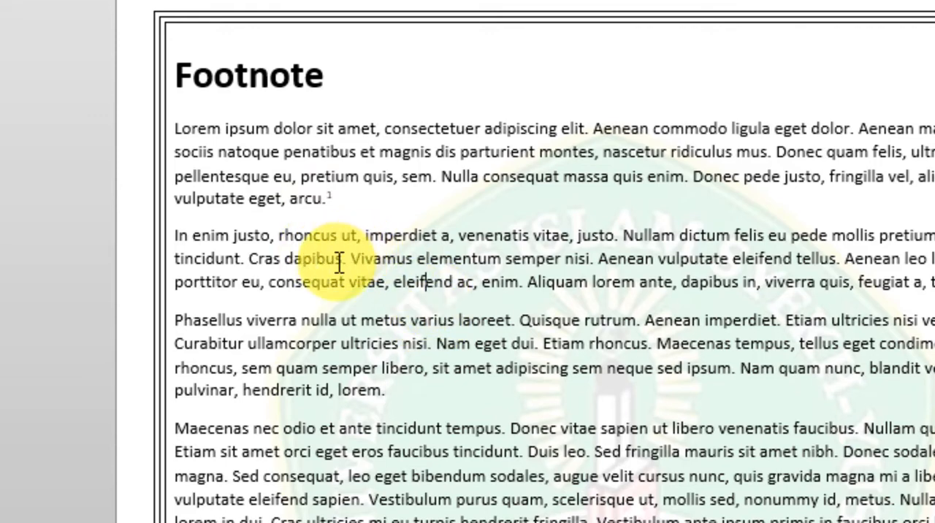
left_click_drag(342, 262, 143, 241)
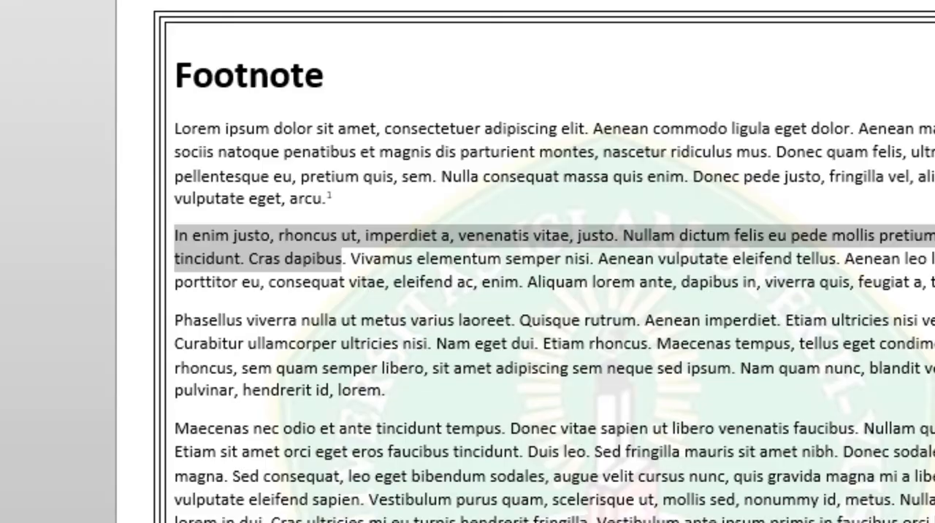
key("ctrl+alt+f")
type("sukisno,")
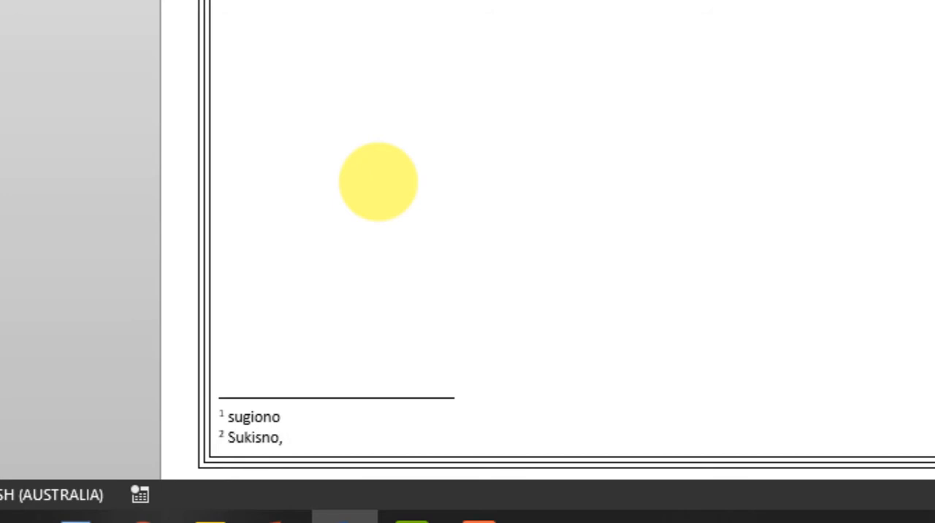
type(" judul, tahun")
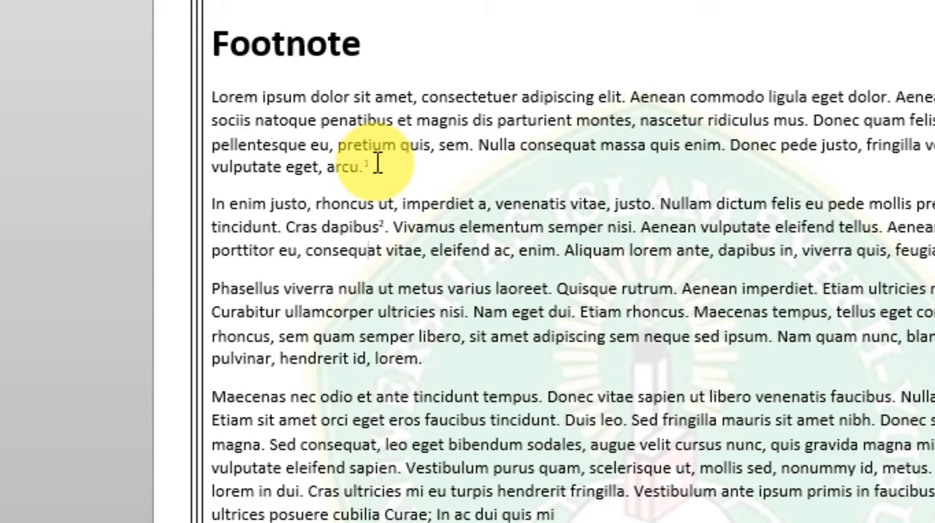
Check both footnote references in the text against their notes at the foot of the page.
mouse_move(369, 165)
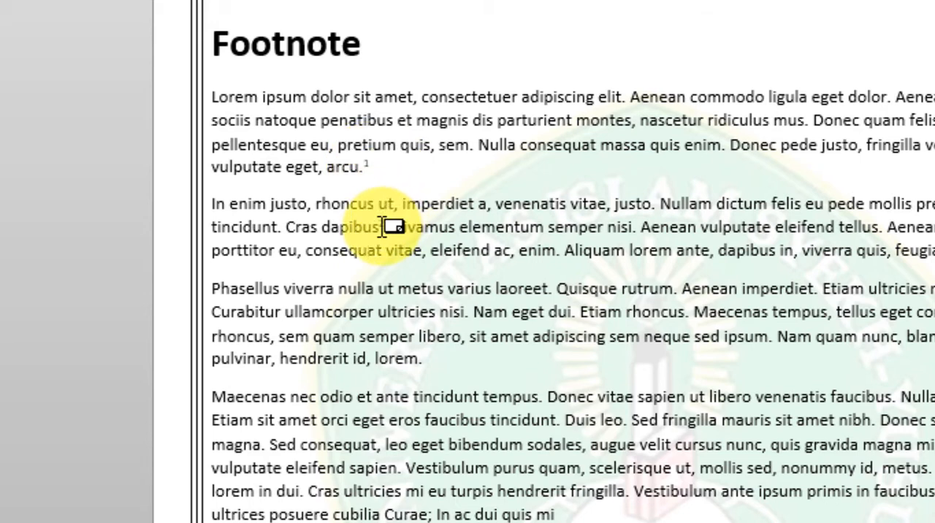
mouse_move(383, 226)
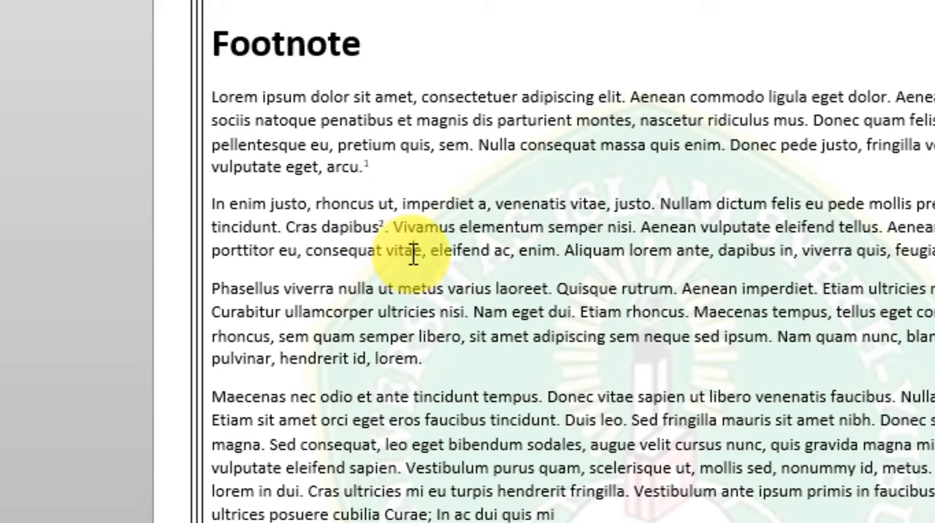
scroll(424, 234, "down", 2)
scroll(282, 327, "down", 6)
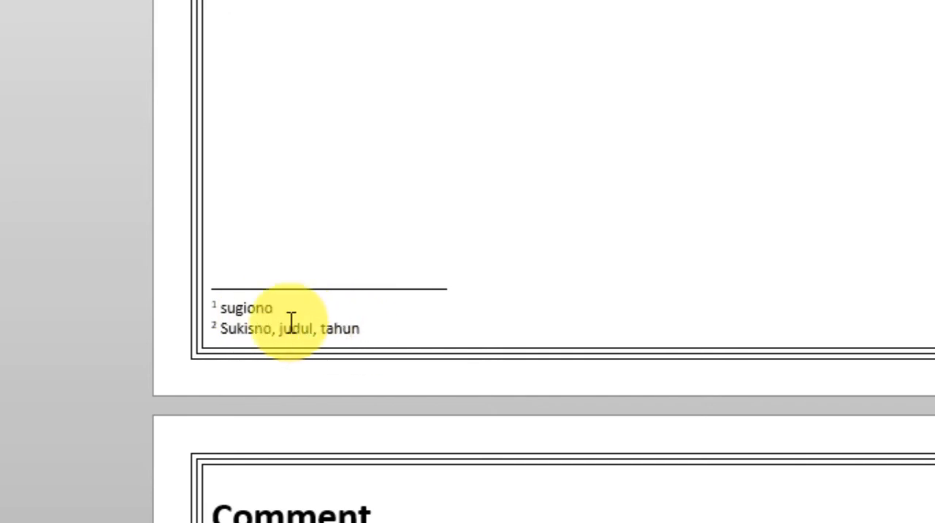
scroll(388, 328, "down", 3)
scroll(387, 328, "up", 3)
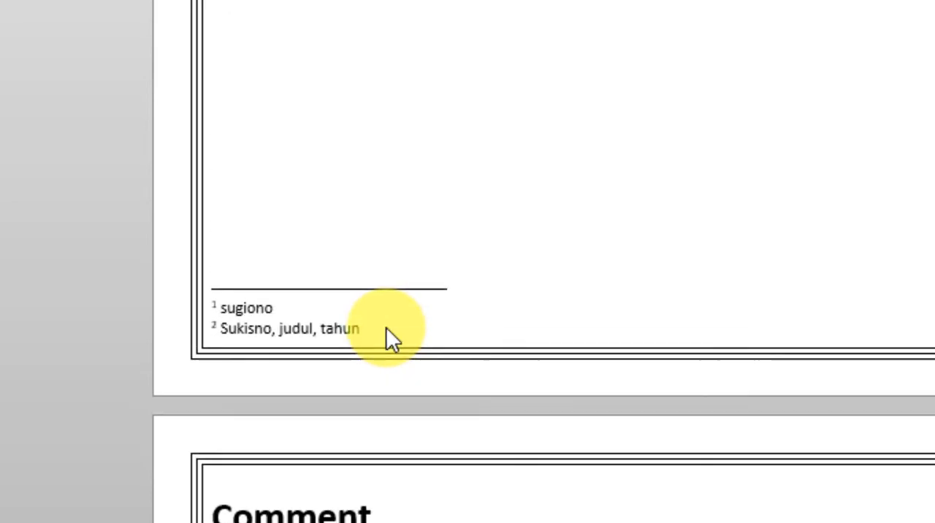
Add the comment "Tolong perbaikin narasi pada bab 1" to the first paragraph on the "Comment" page.
scroll(423, 343, "down", 15)
scroll(457, 353, "down", 3)
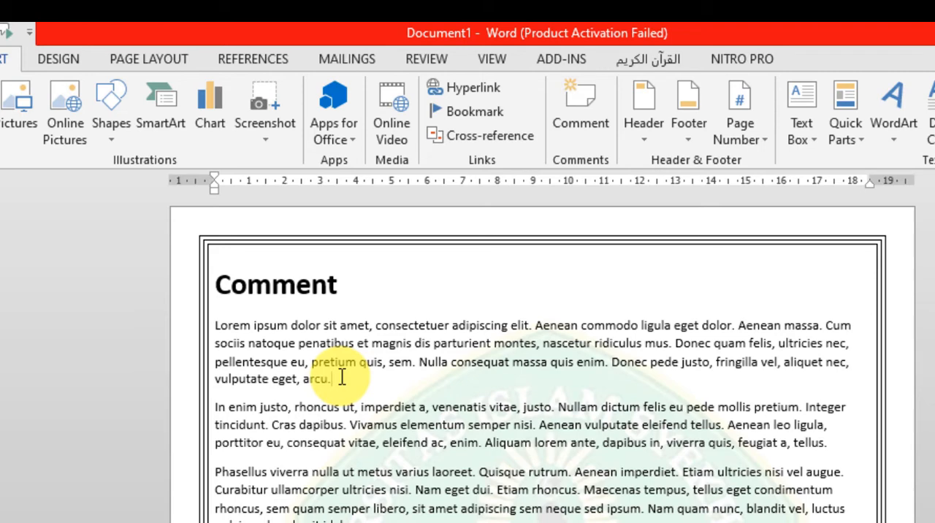
left_click(212, 323)
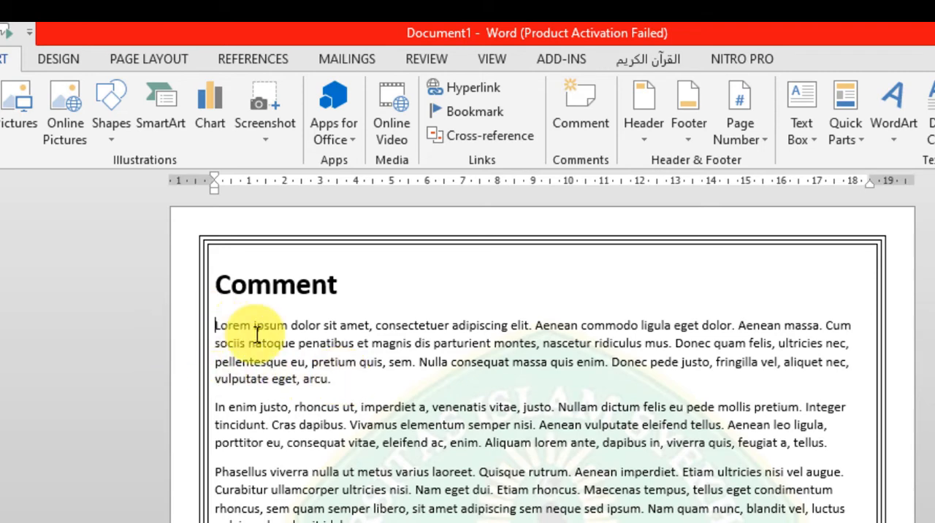
key("ctrl+shift+End")
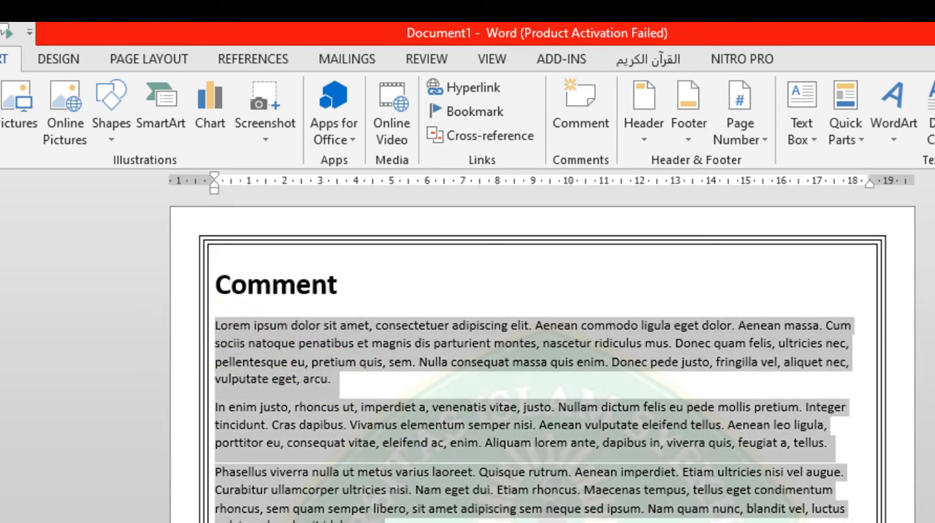
left_click(344, 378)
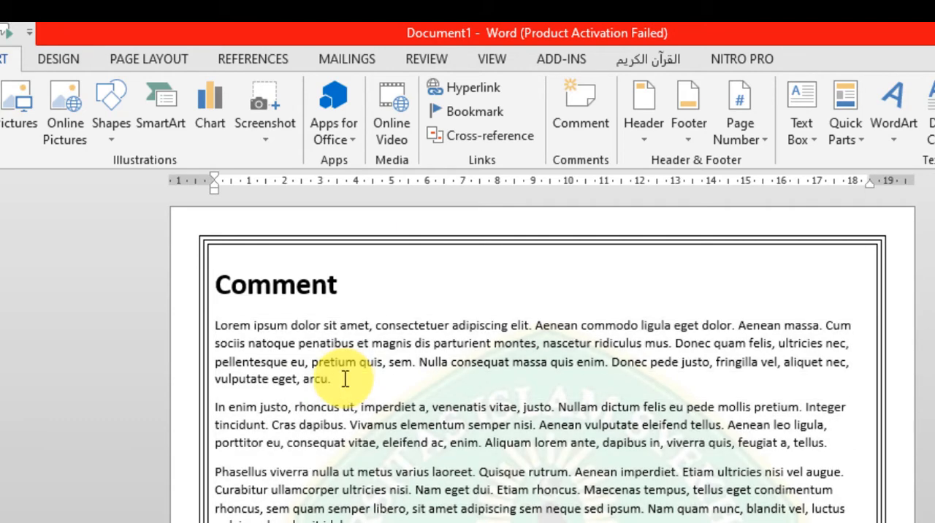
left_click_drag(344, 378, 215, 323)
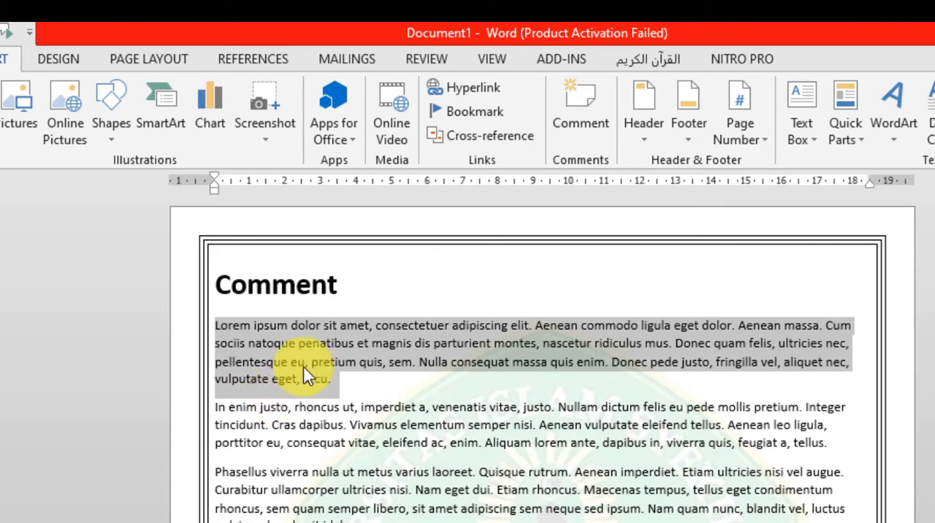
left_click(583, 103)
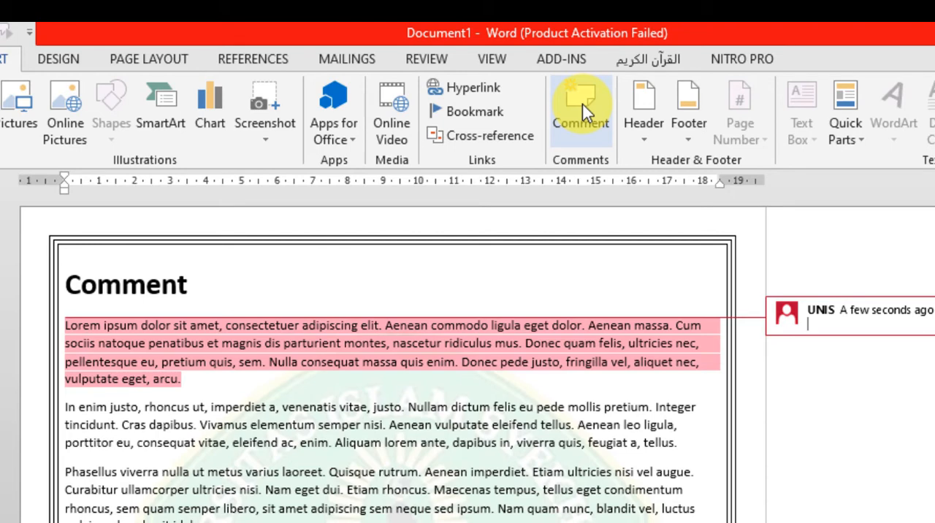
type("T")
type("olong per")
type("baikin ")
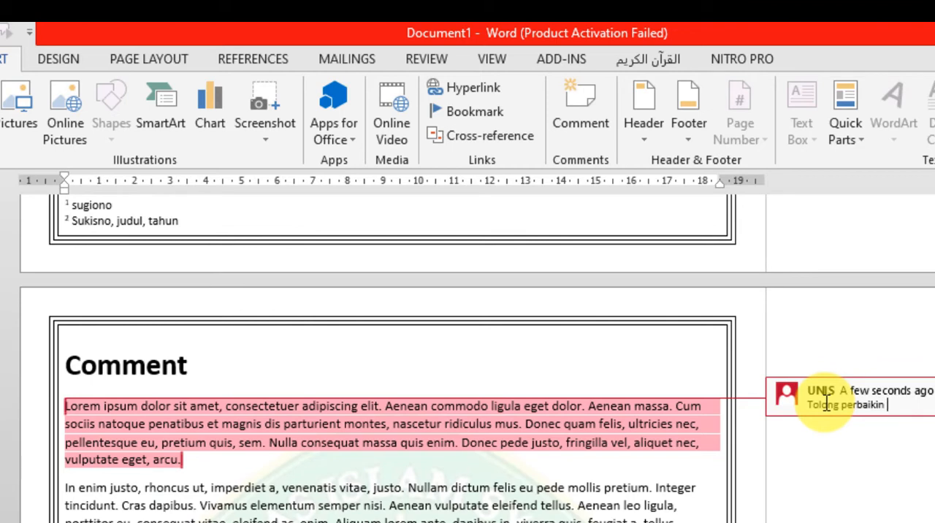
type("marasi pada bab 1")
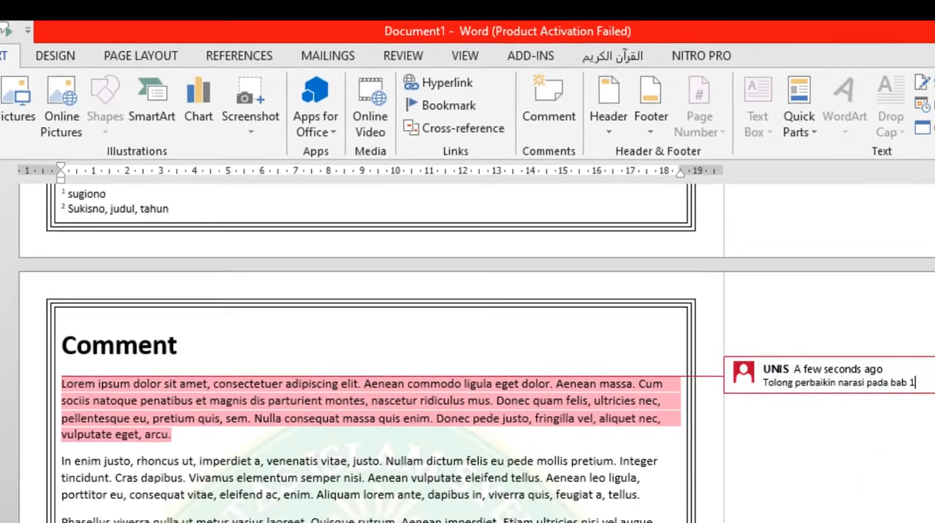
left_click(447, 487)
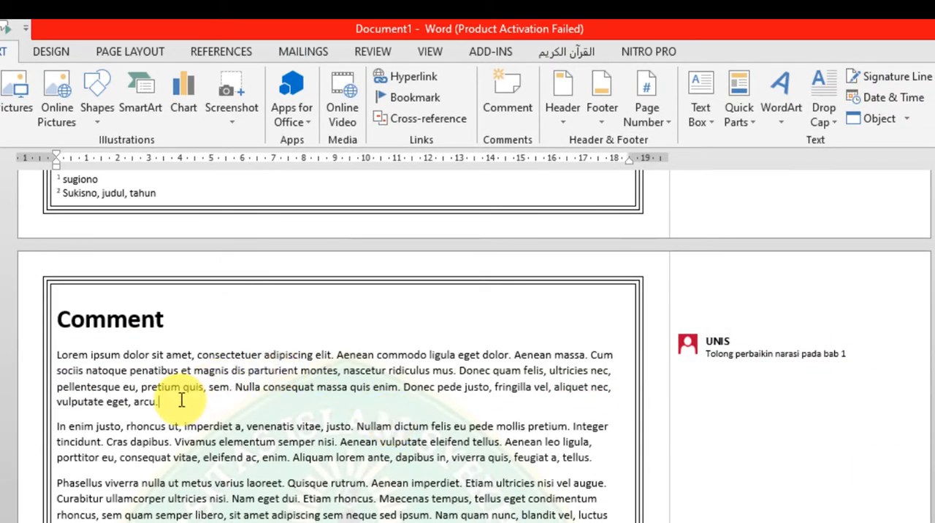
left_click(809, 336)
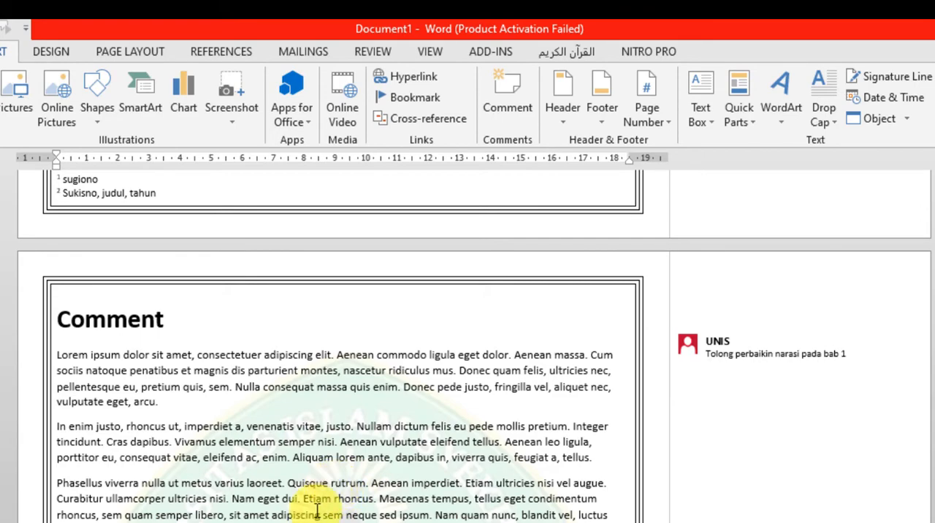
Place the insertion point at the end of the first paragraph on the "Daftar Pustaka" page.
scroll(313, 515, "down", 15)
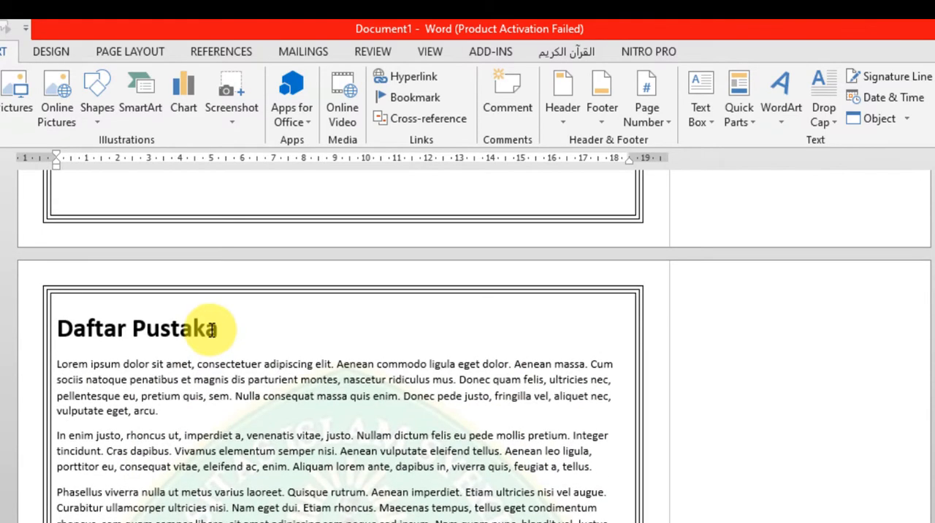
double_click(180, 430)
left_click(162, 412)
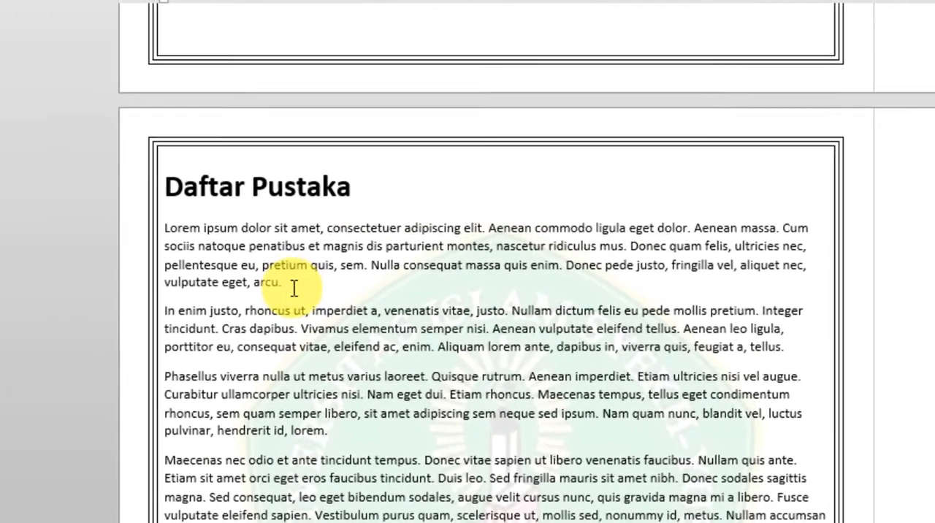
left_click_drag(285, 282, 171, 230)
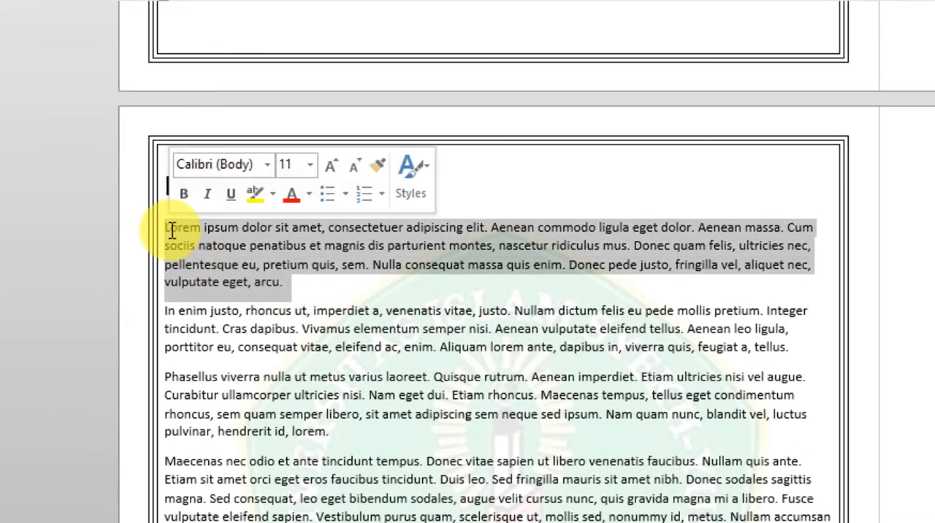
left_click(286, 285)
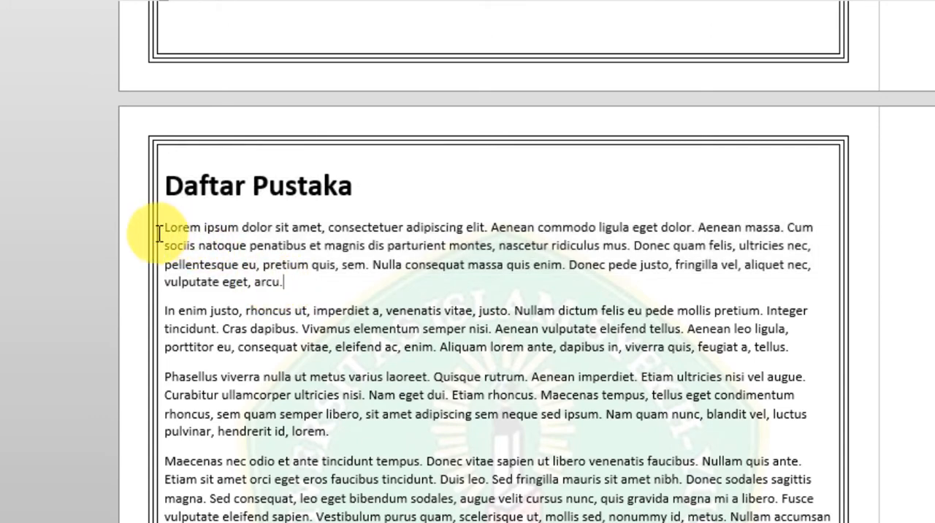
left_click_drag(167, 227, 289, 285)
left_click(292, 285)
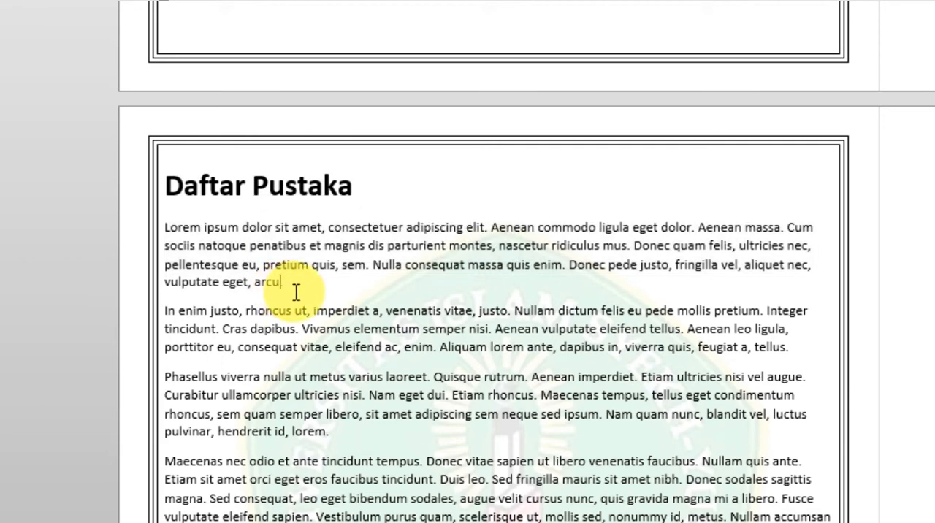
left_click(284, 267, "shift")
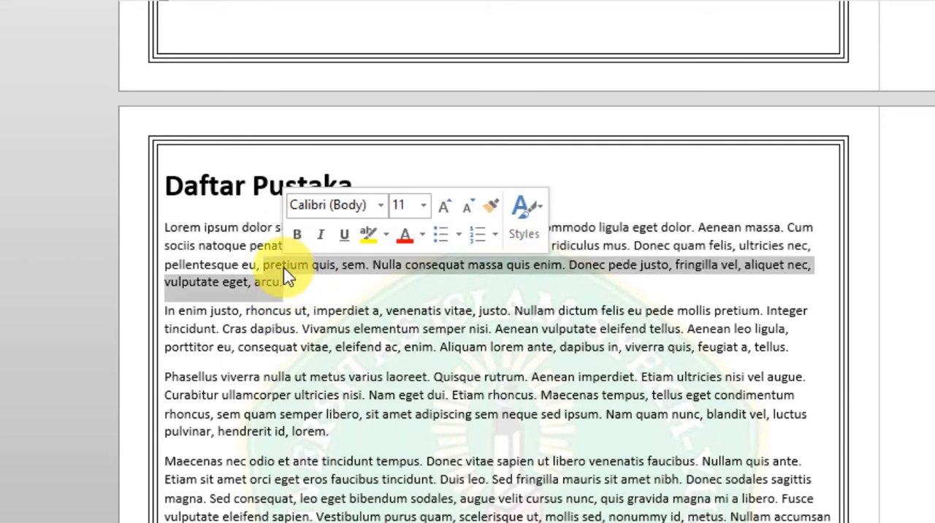
left_click(291, 284)
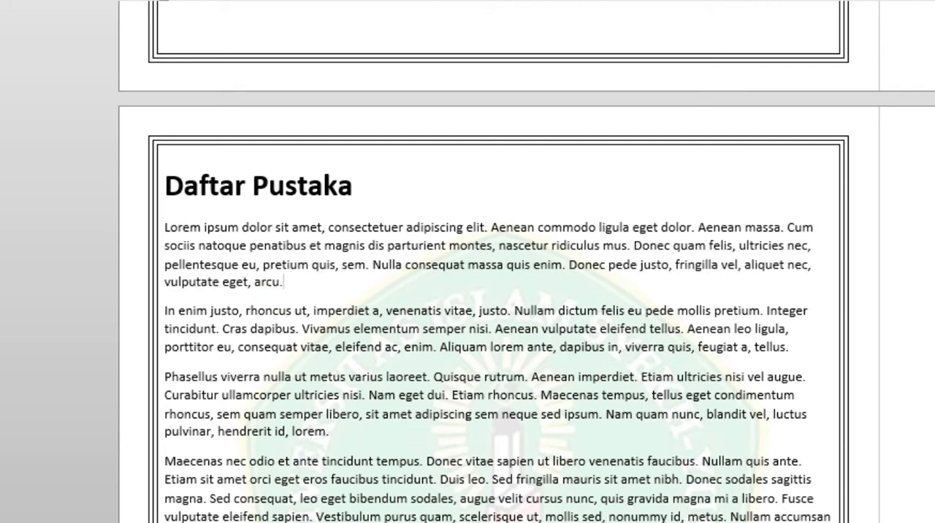
Start a new citation source of type Book at the end of the first paragraph.
left_click(645, 69)
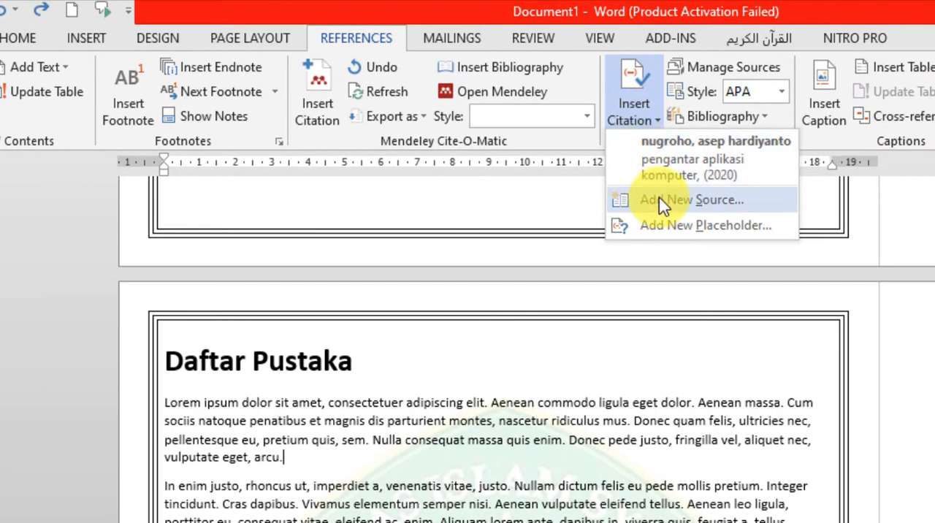
left_click(659, 200)
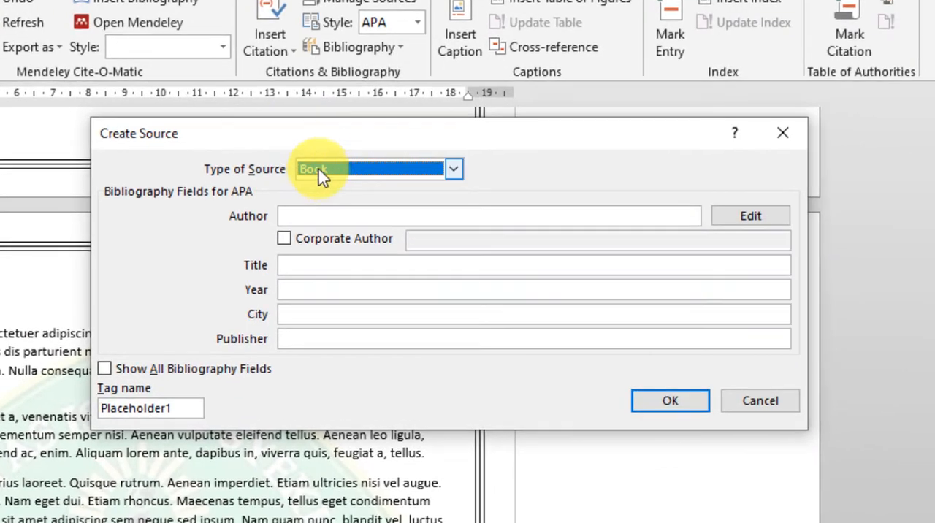
left_click(321, 172)
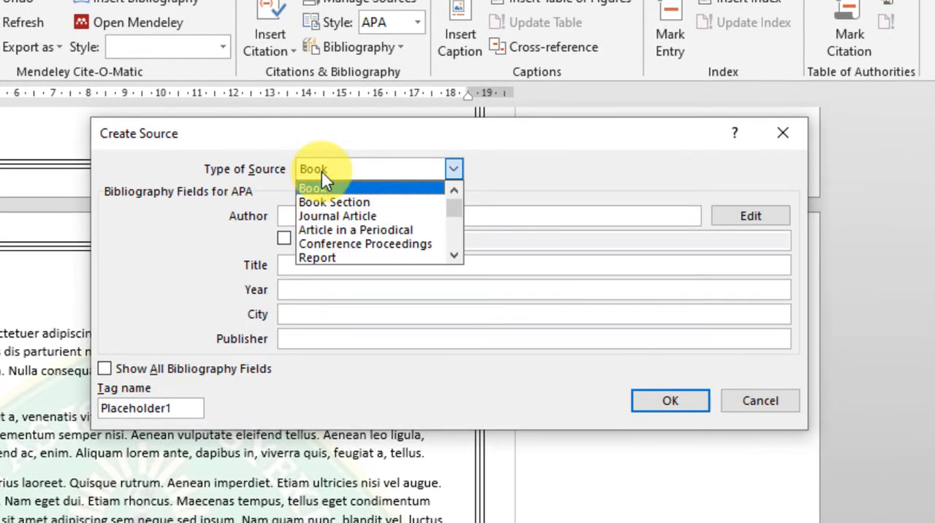
left_click(325, 189)
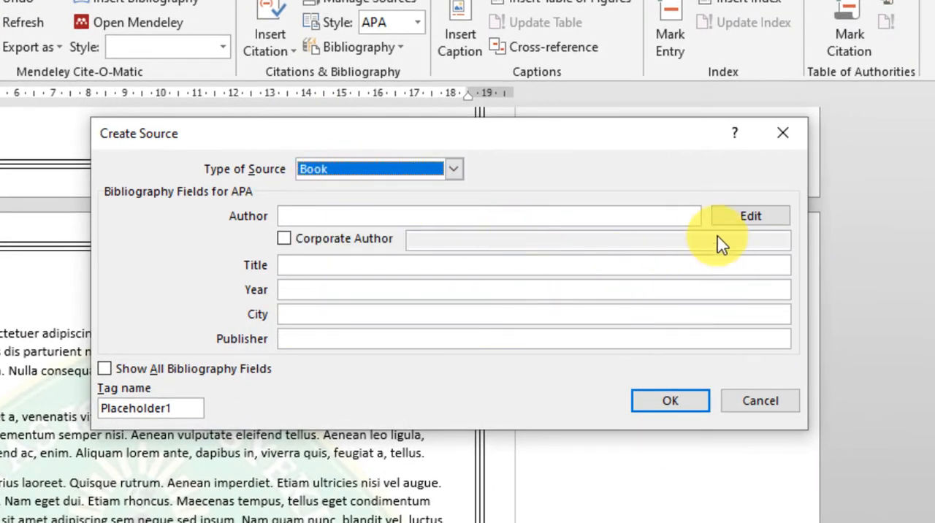
Enter the book author's last, first and middle names and add them to the source's author list.
left_click(744, 219)
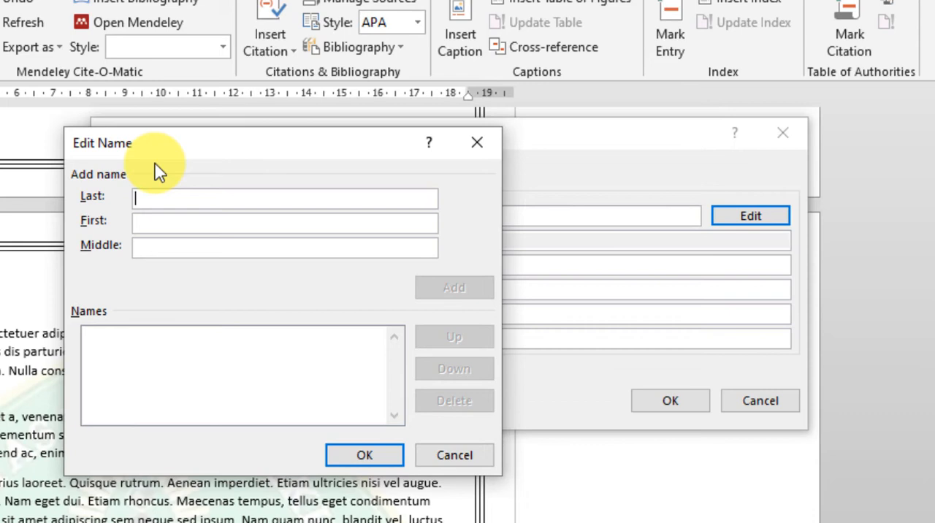
type("m")
key("BackSpace")
key("Tab")
key("Tab")
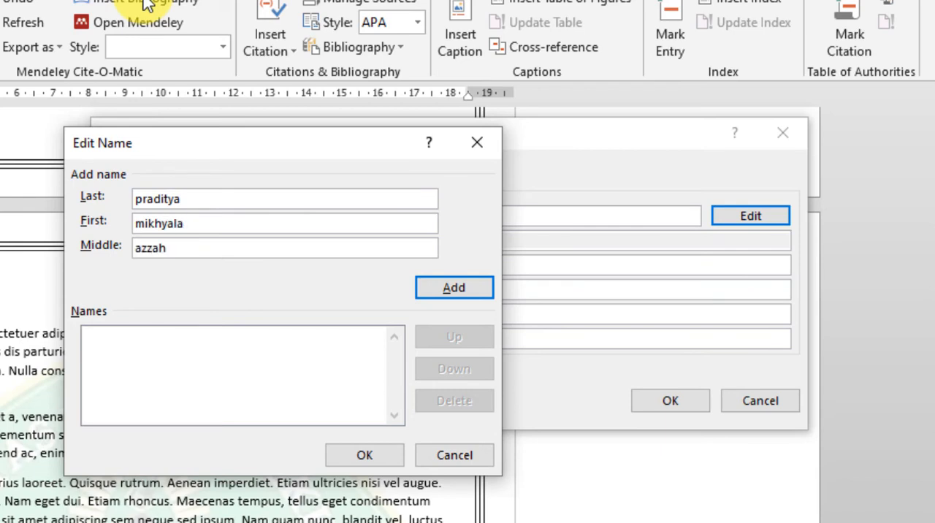
key("Return")
left_click(364, 454)
Complete the source with title "pengantar komputer", year 2020, city Jakarta and publisher Gramedia, and insert its citation.
left_click(332, 265)
type("pengantar kompuye")
key("BackSpace")
key("BackSpace")
type("ter")
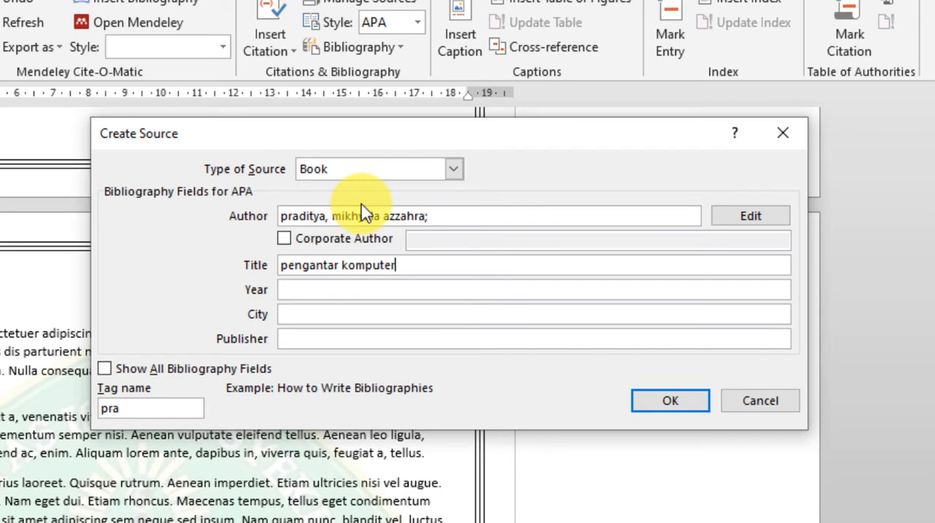
left_click(444, 291)
type("2020")
left_click(445, 315)
type("Jakarta")
key("Tab")
type("Gramedia")
left_click(660, 410)
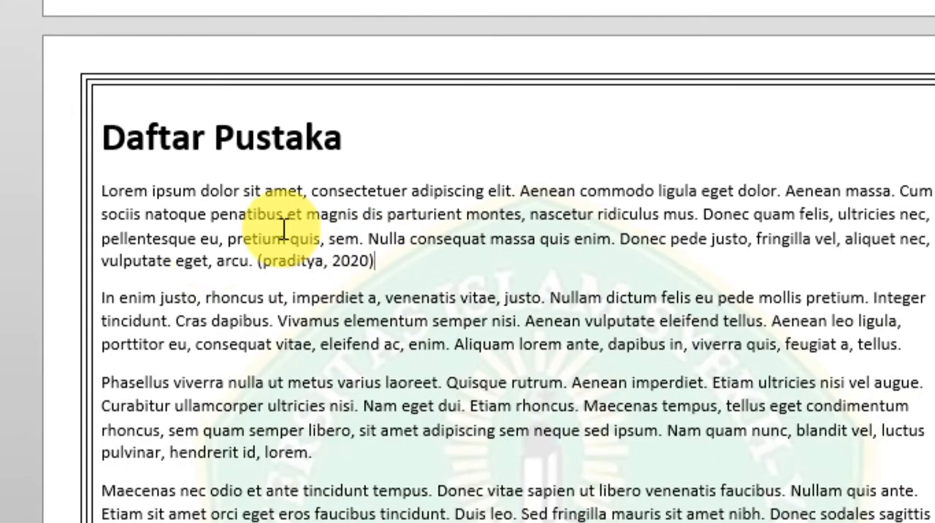
Examine the first paragraph's new citation and the options available for it.
triple_click(100, 192)
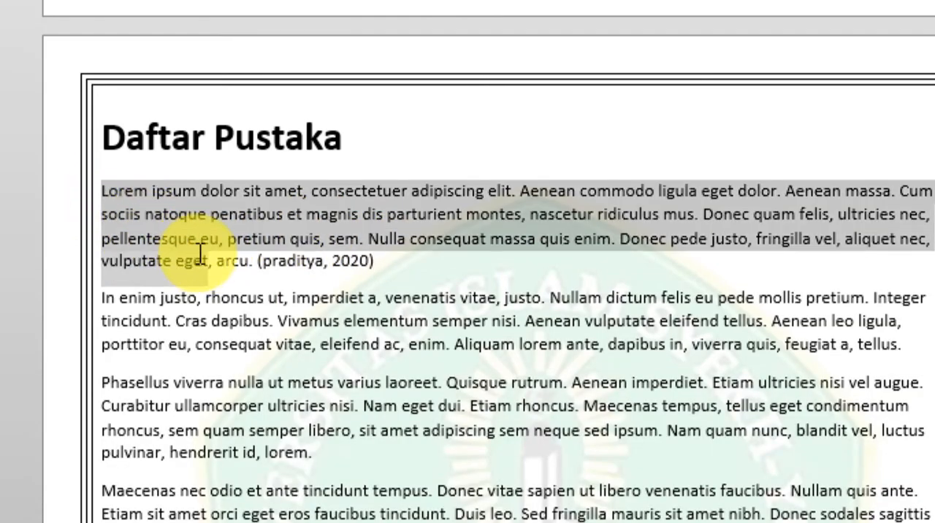
left_click(336, 263)
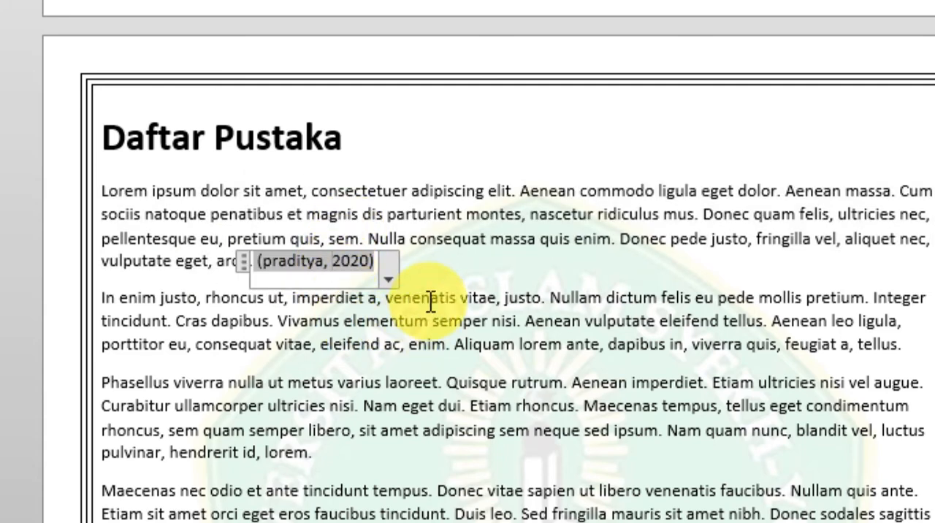
left_click(388, 279)
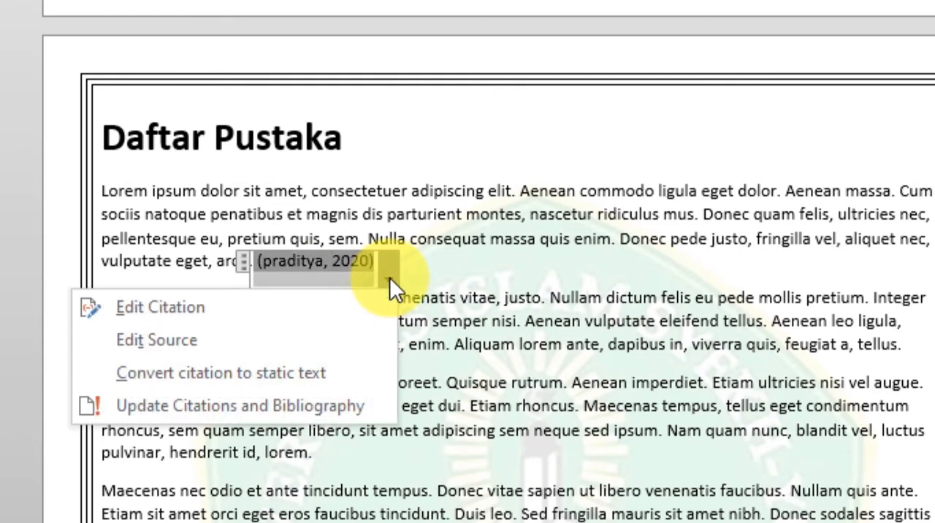
left_click(451, 276)
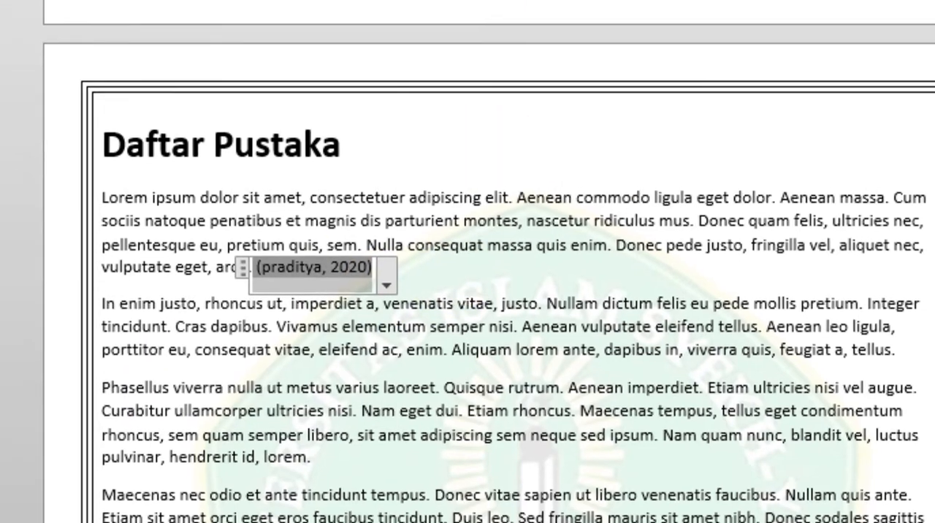
Try the IEEE citation style on the first paragraph's citation and switch back to APA.
left_click(722, 72)
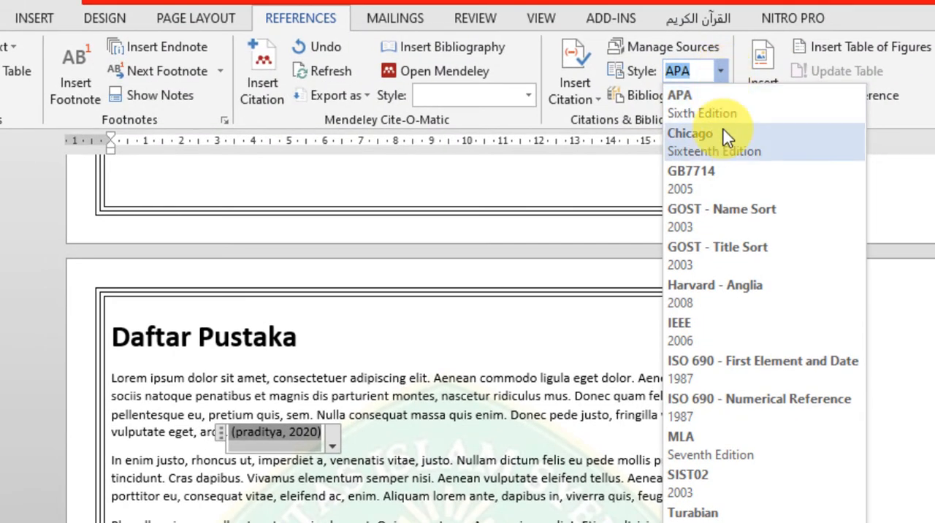
left_click(721, 343)
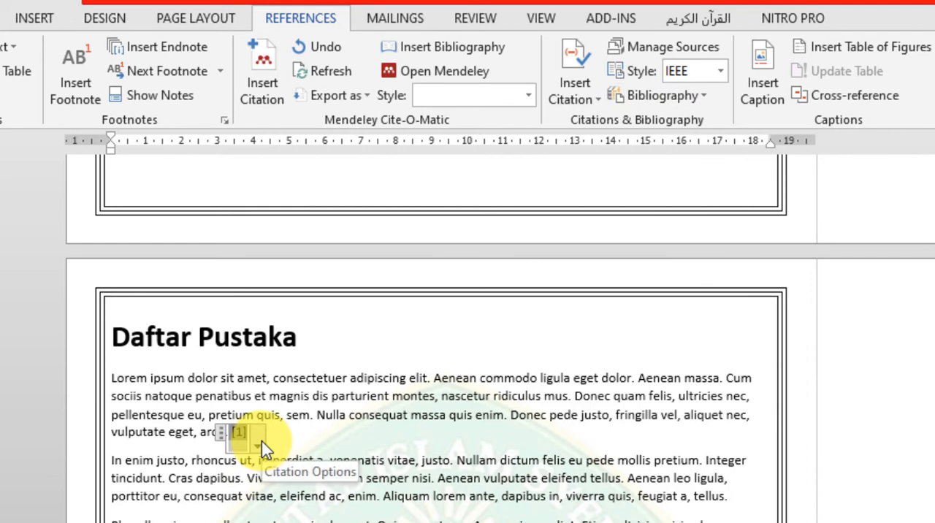
left_click(721, 71)
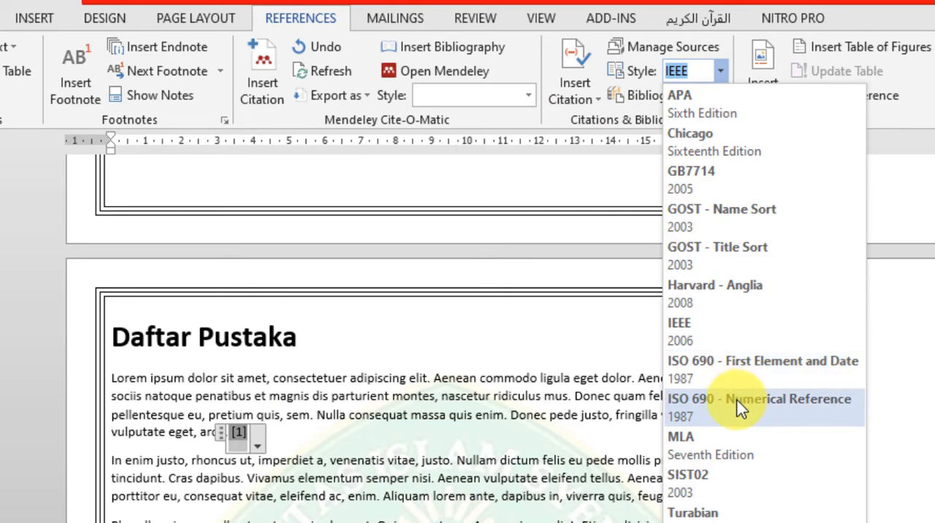
left_click(676, 94)
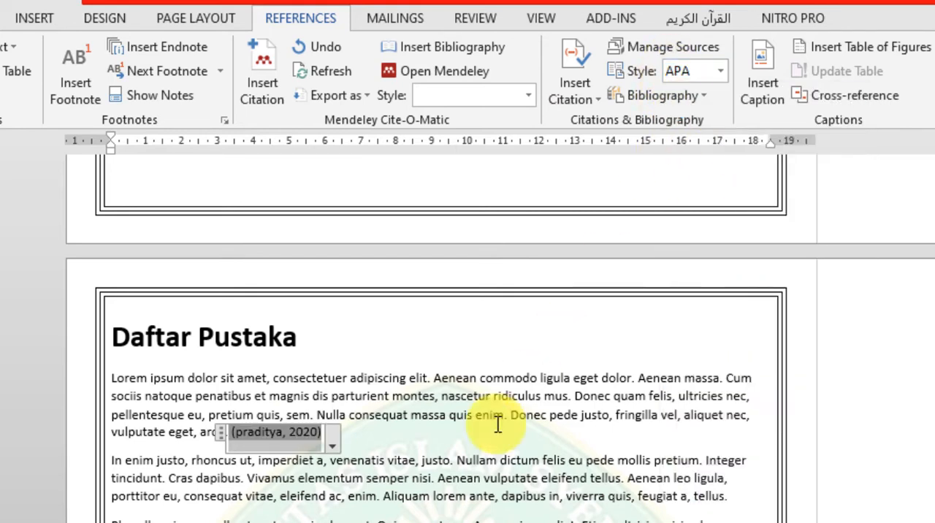
left_click(482, 442)
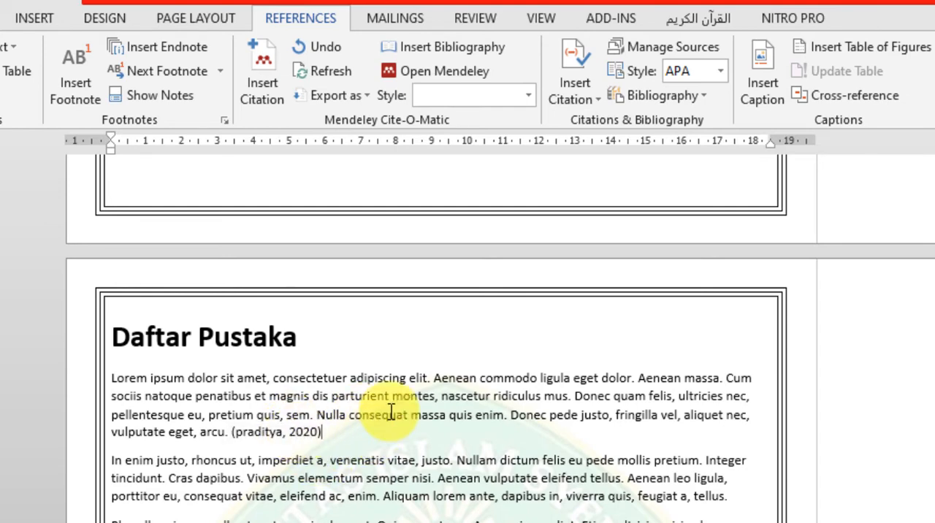
Cite the existing source "pengantar aplikasi komputer" after "Vivamus elementum semper nisi." in the second paragraph, followed by a space.
scroll(391, 412, "down", 3)
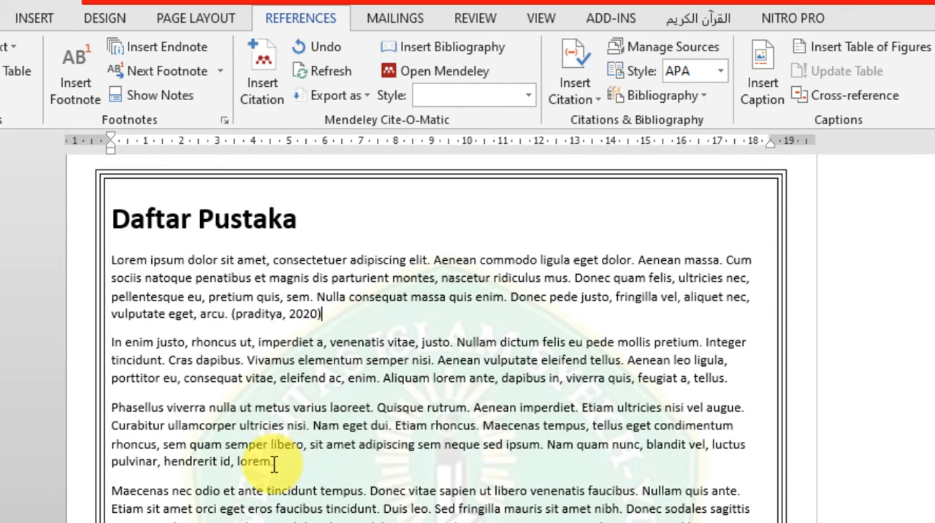
left_click(440, 361)
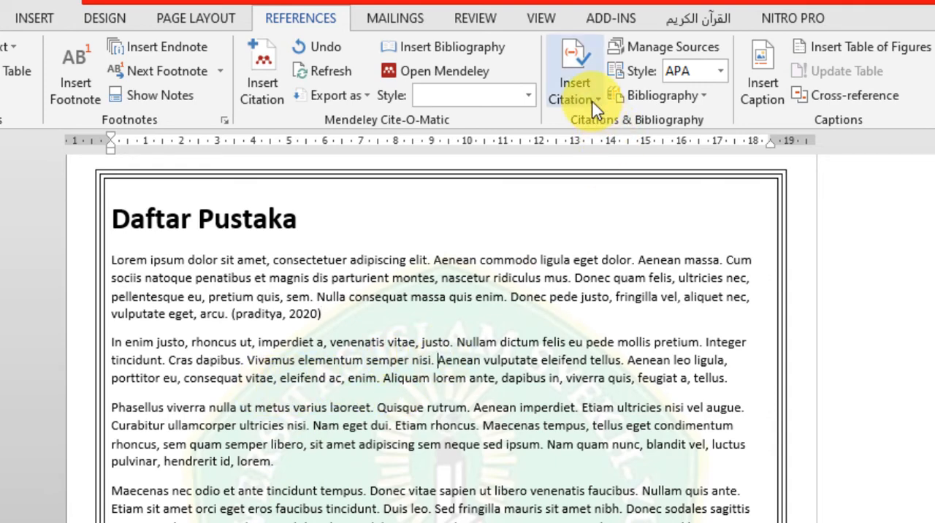
left_click(592, 100)
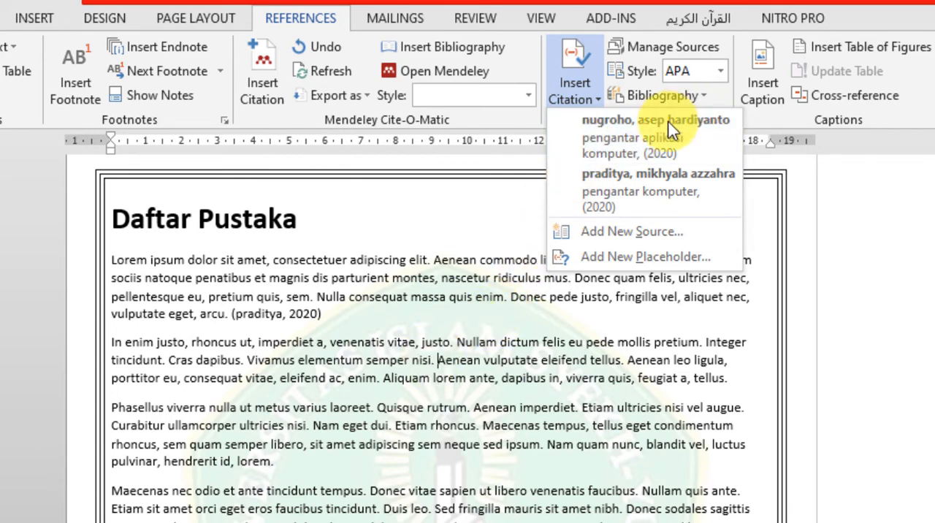
left_click(661, 148)
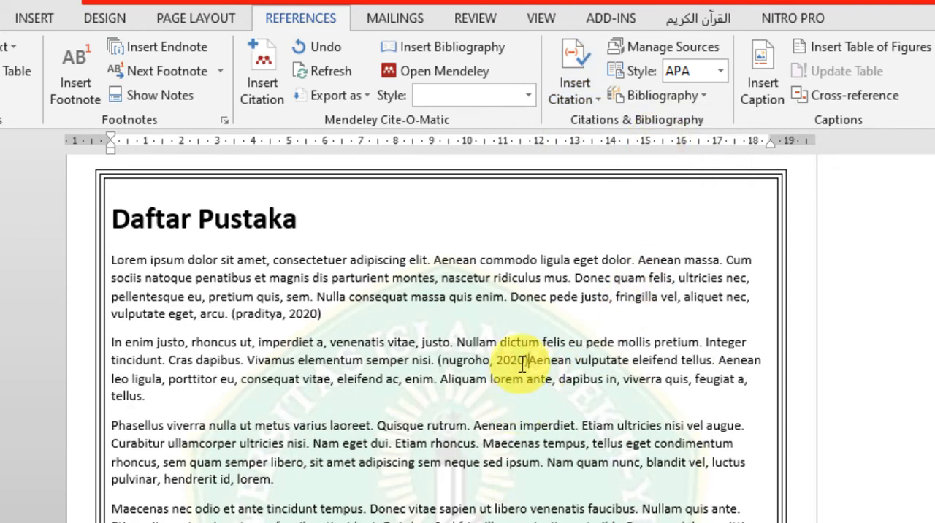
left_click_drag(524, 362, 475, 354)
Add an empty line and a page break after the last paragraph, ending in "In ac dui quis mi".
left_click(439, 516)
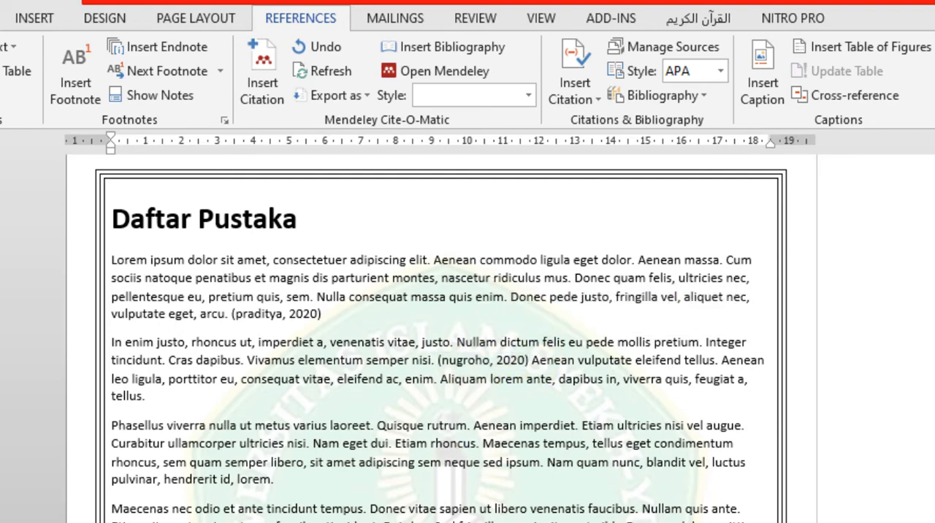
scroll(439, 439, "down", 10)
scroll(371, 511, "down", 5)
scroll(424, 500, "up", 15)
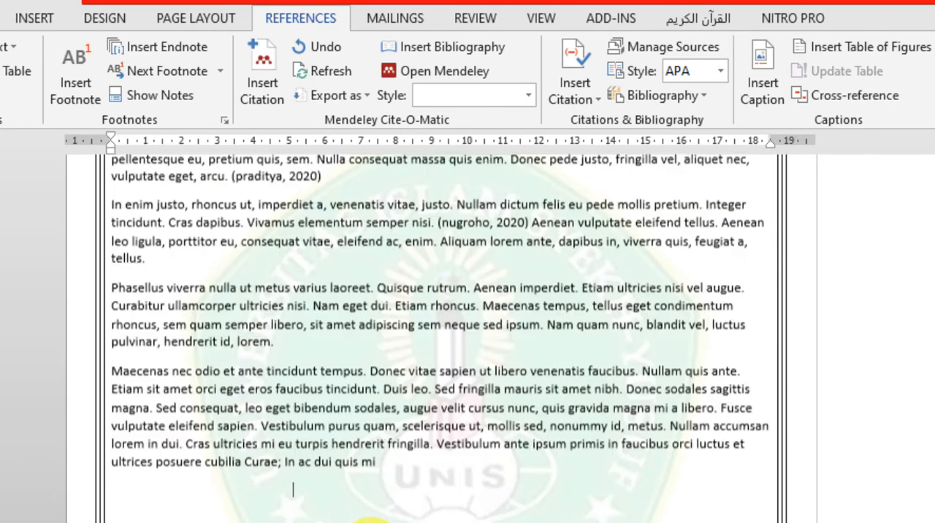
left_click(407, 485)
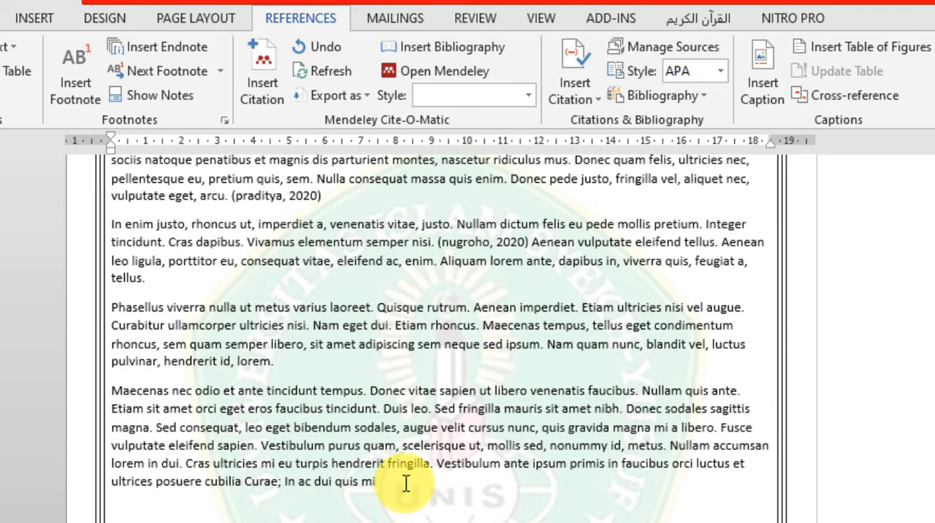
key("Return")
key("ctrl+Return")
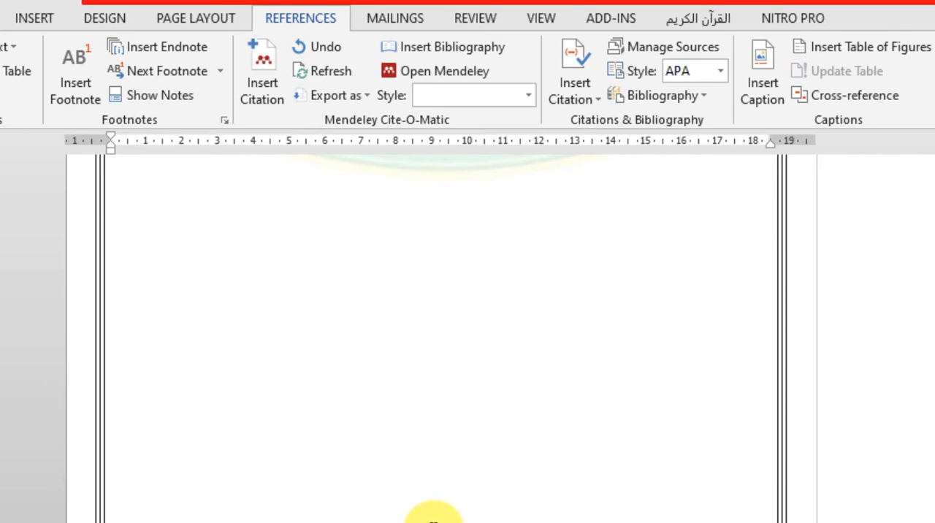
Enter "Daftar pustaka" as the first line of the new page, followed by a new paragraph.
scroll(433, 520, "down", 3)
type("daftar pustaka")
scroll(161, 447, "down", 2)
key("Return")
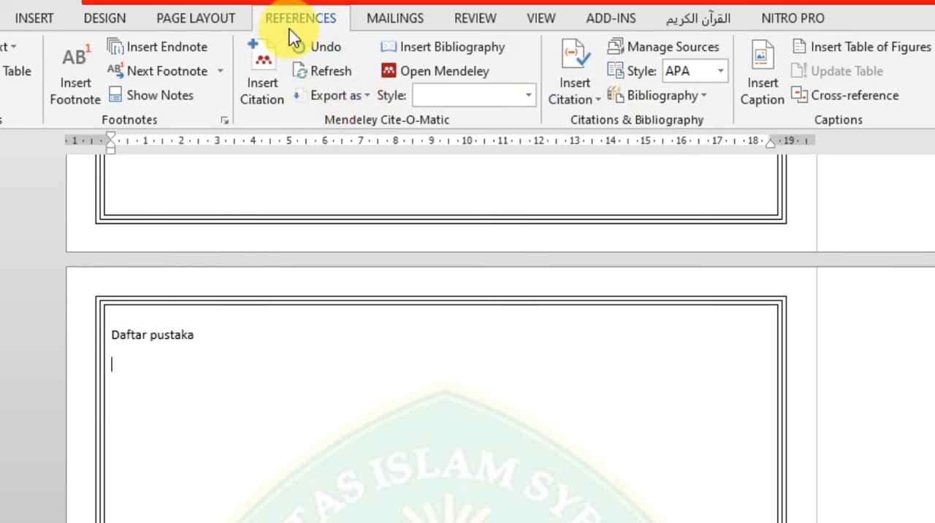
Insert the built-in "Bibliography" list of all sources below the "Daftar pustaka" line.
left_click(688, 97)
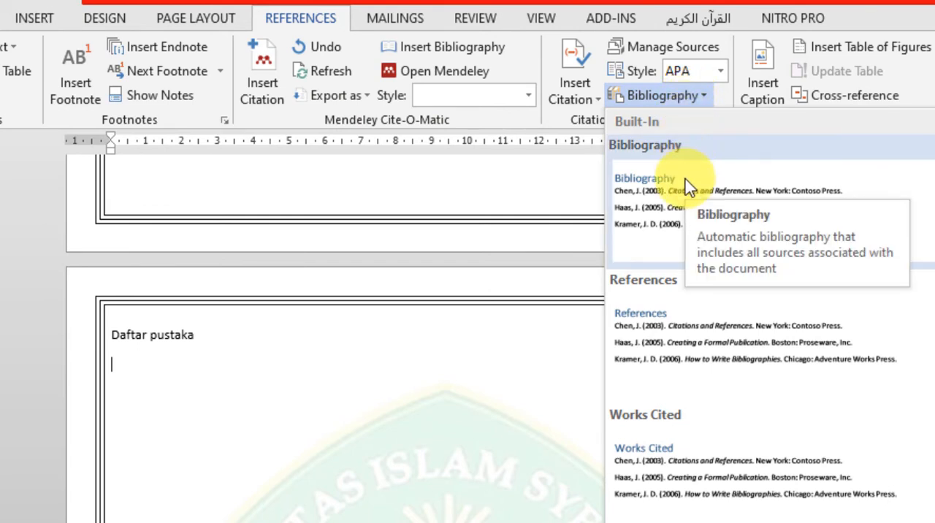
left_click(683, 219)
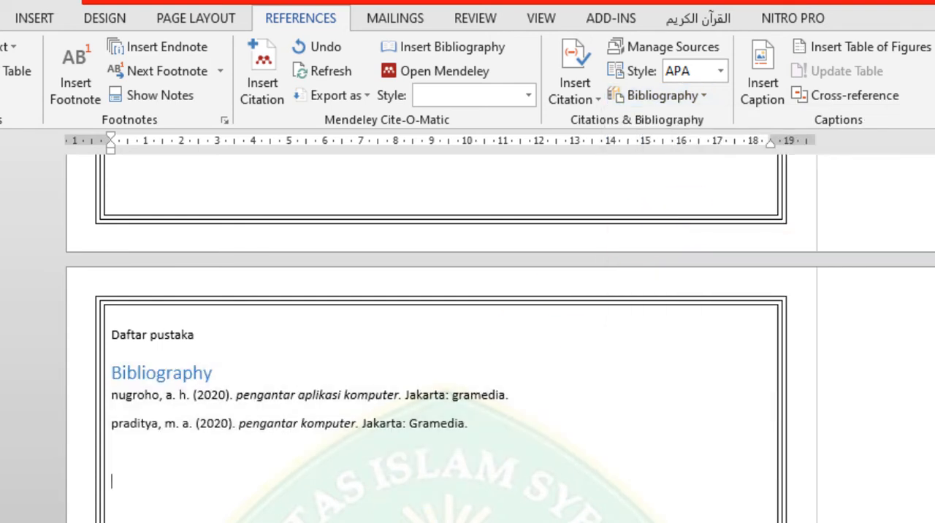
left_click(131, 424)
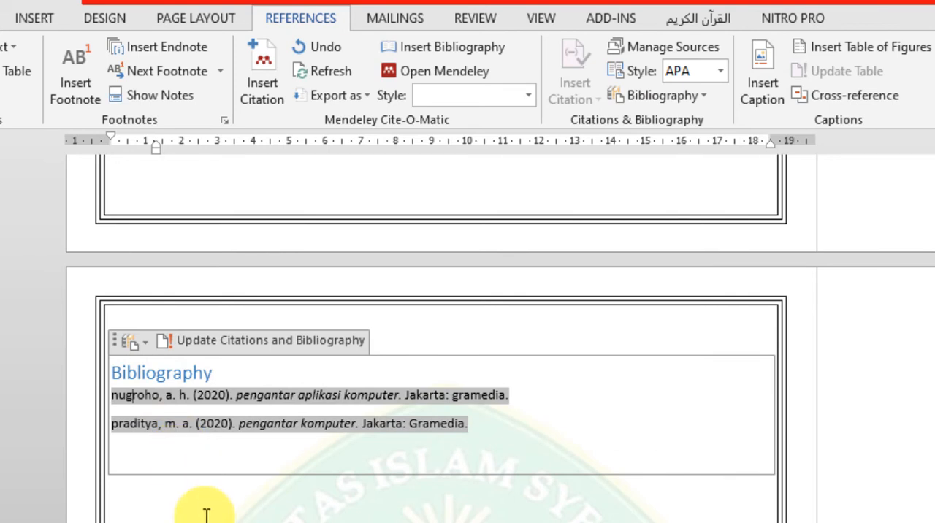
left_click(324, 515)
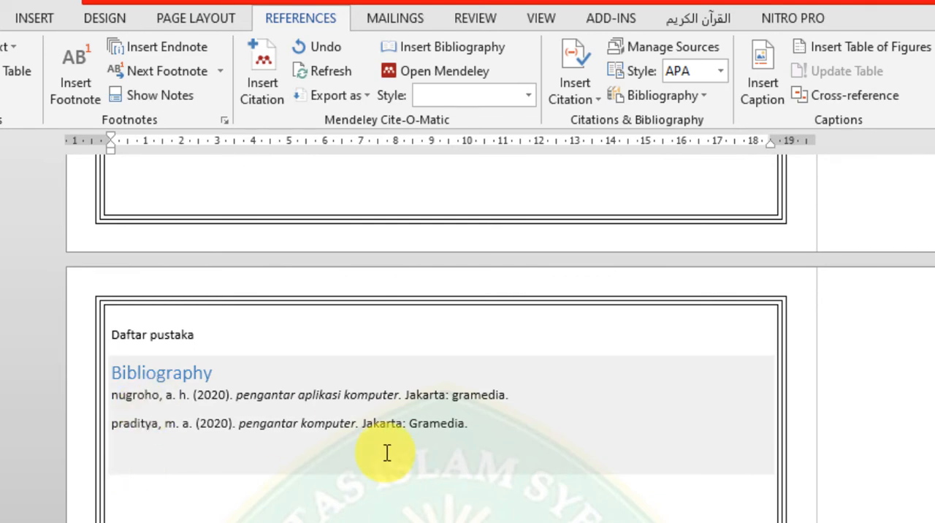
Check the generated bibliography entries against the citations in the preceding page's text.
left_click(390, 418)
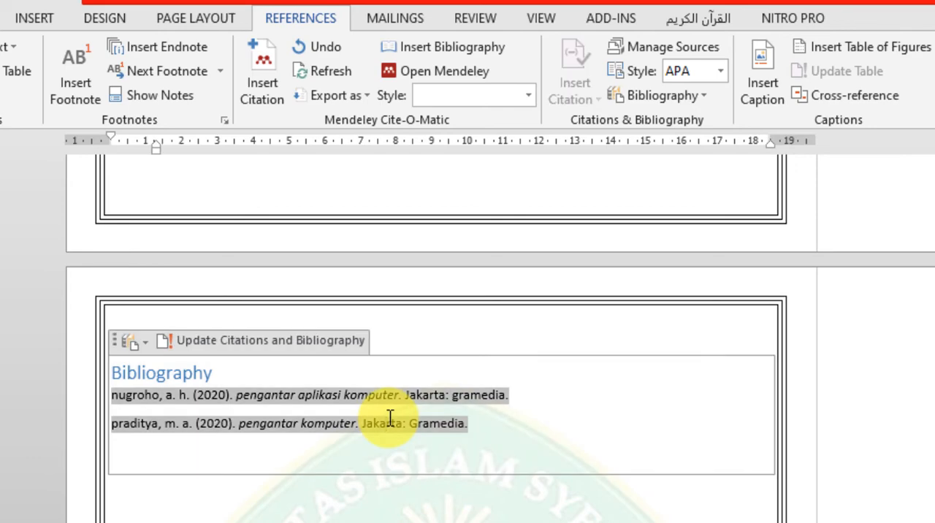
scroll(389, 418, "up", 10)
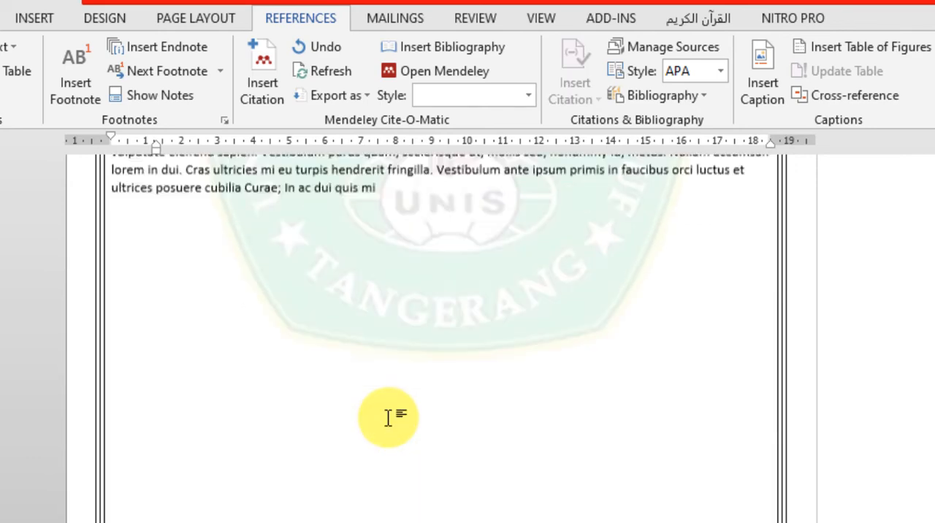
scroll(388, 416, "up", 4)
scroll(387, 413, "down", 8)
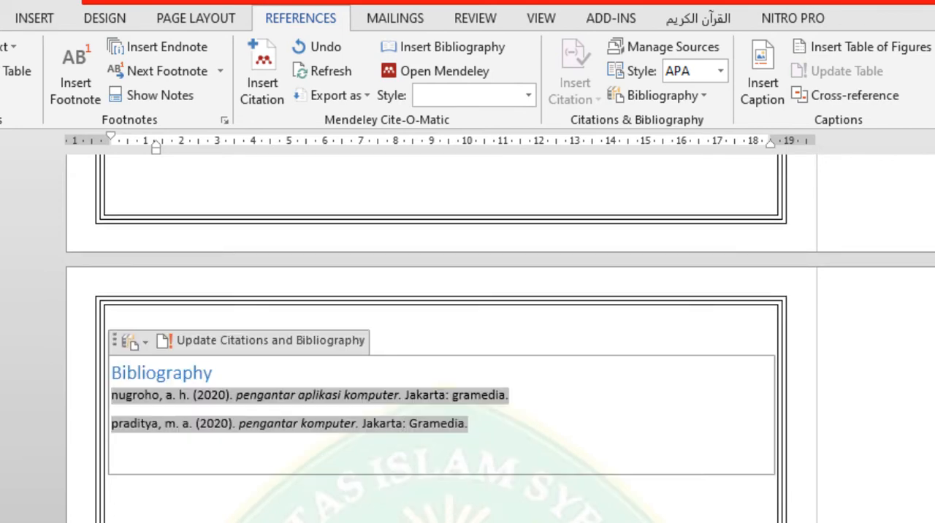
left_click(490, 511)
scroll(485, 503, "up", 15)
scroll(438, 329, "up", 6)
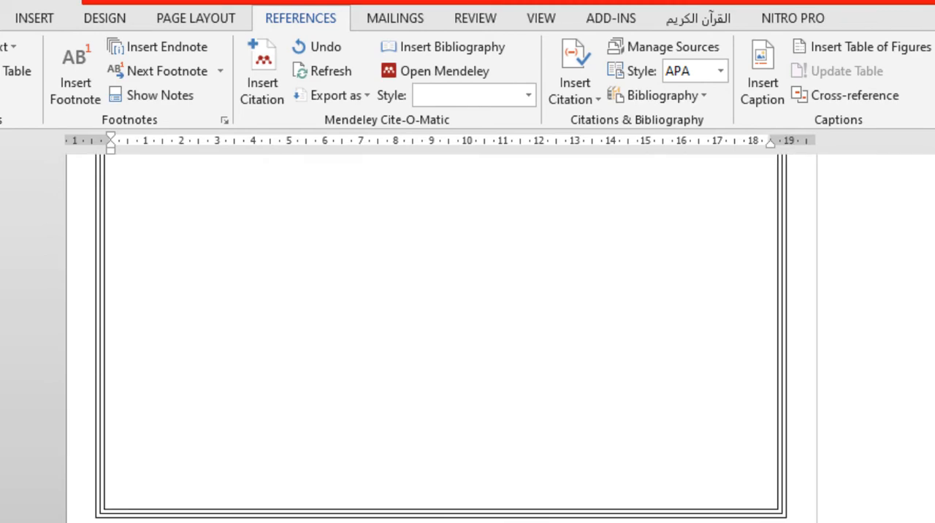
scroll(438, 329, "down", 10)
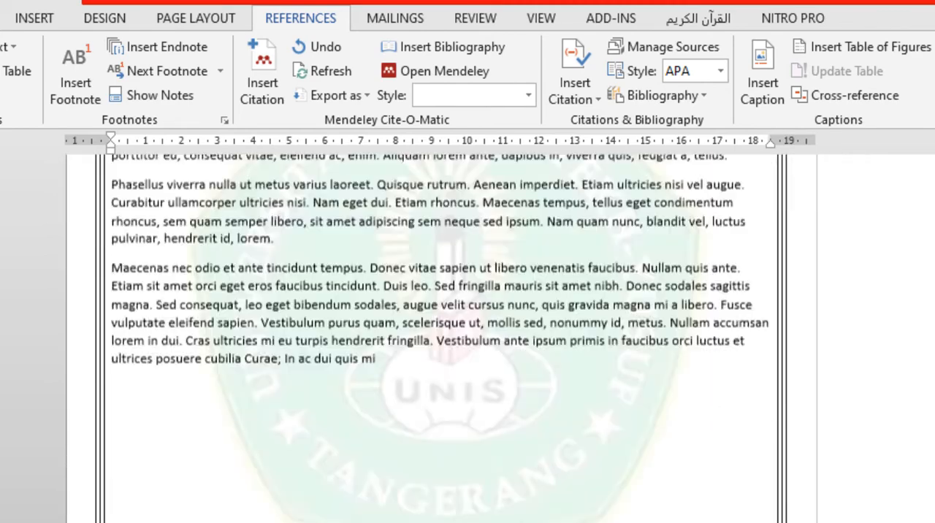
Apply the Heading 1 style to the title "Pengenalan Word 2013" on the first page.
key("alt+h")
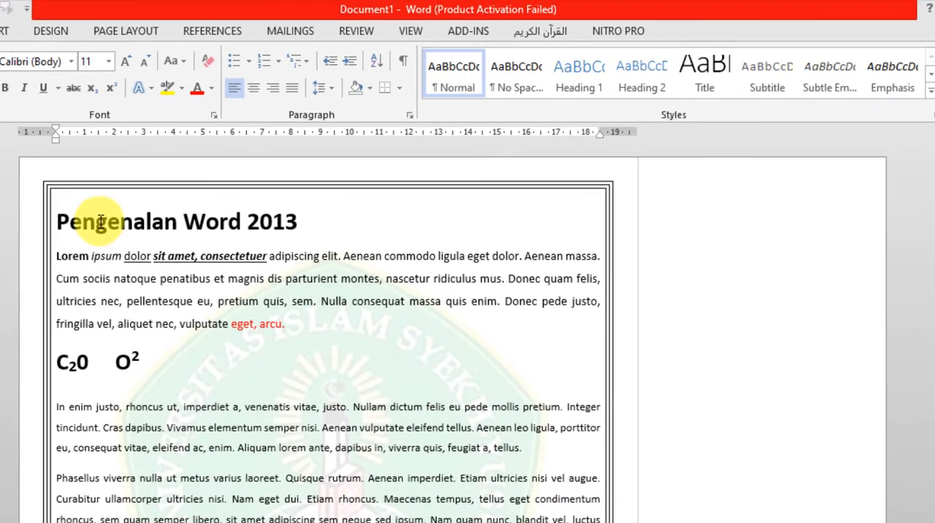
left_click(100, 221)
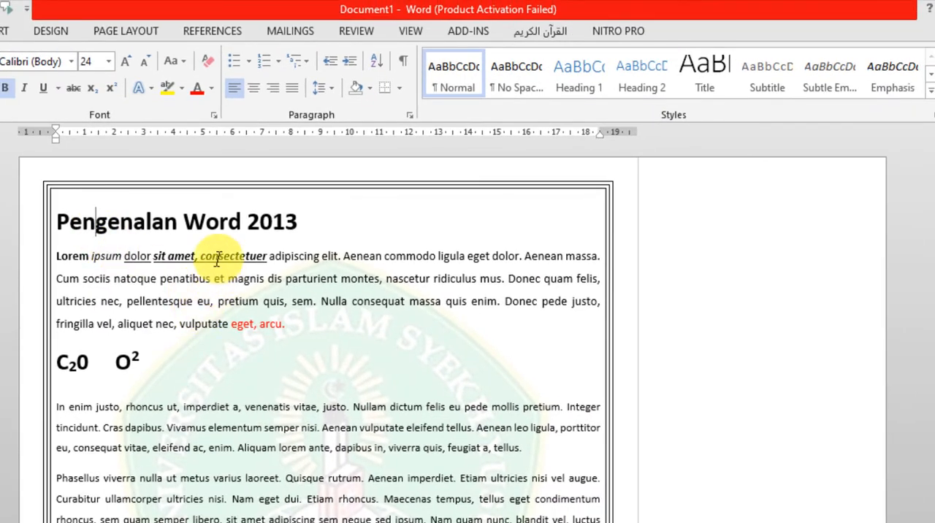
scroll(146, 229, "down", 8)
scroll(147, 234, "down", 10)
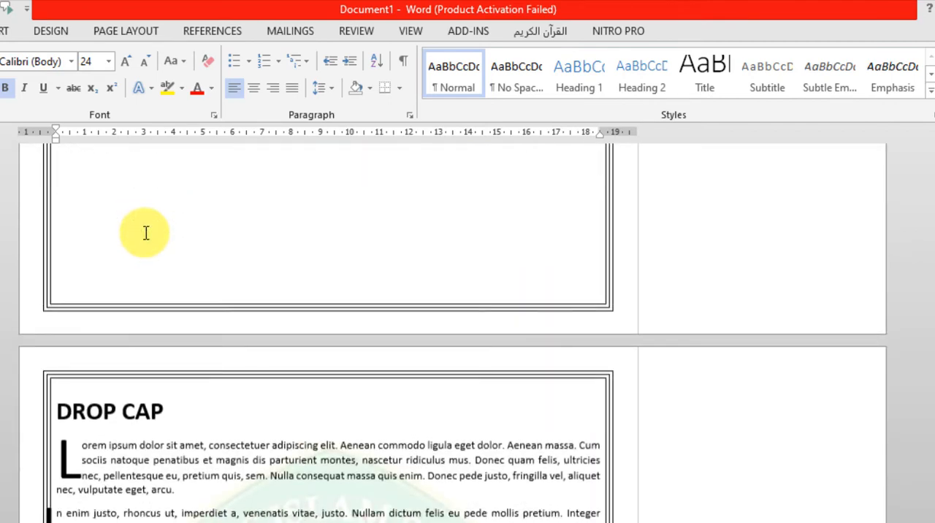
scroll(140, 336, "down", 10)
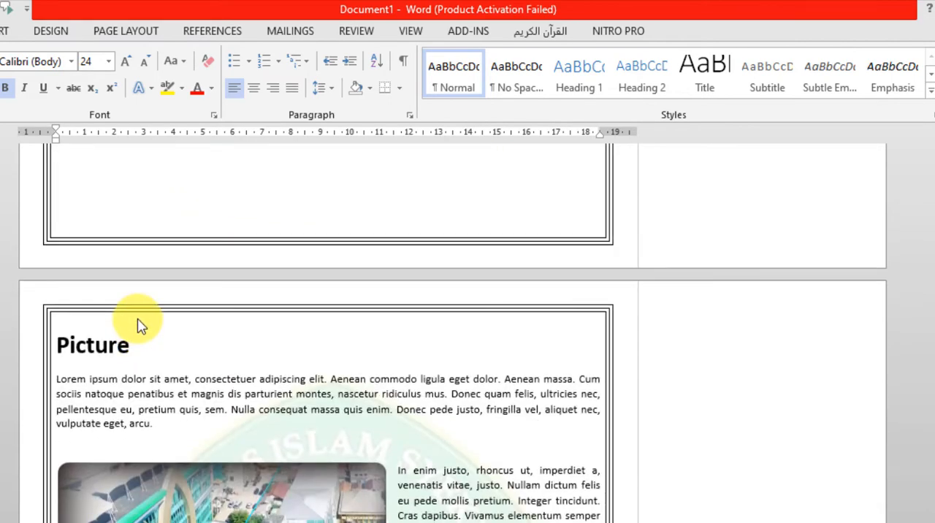
scroll(142, 318, "up", 15)
scroll(148, 305, "up", 10)
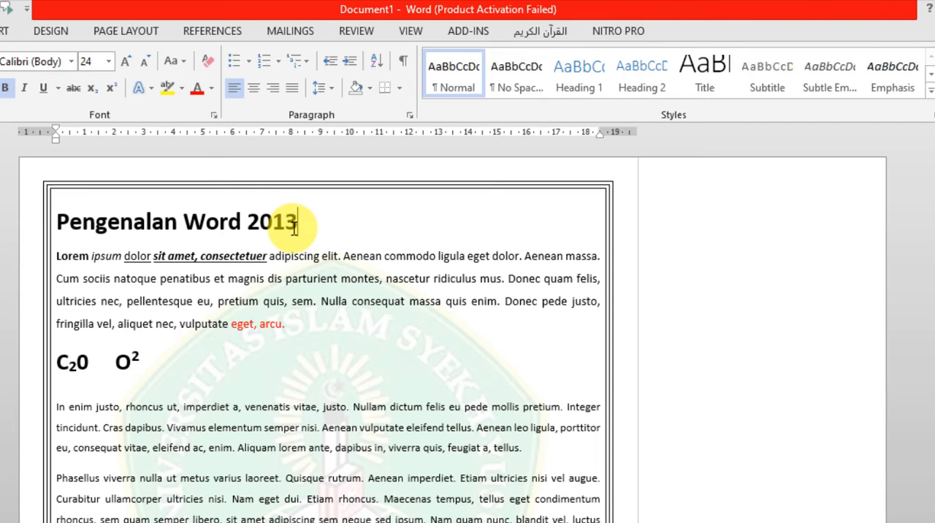
left_click_drag(296, 226, 92, 234)
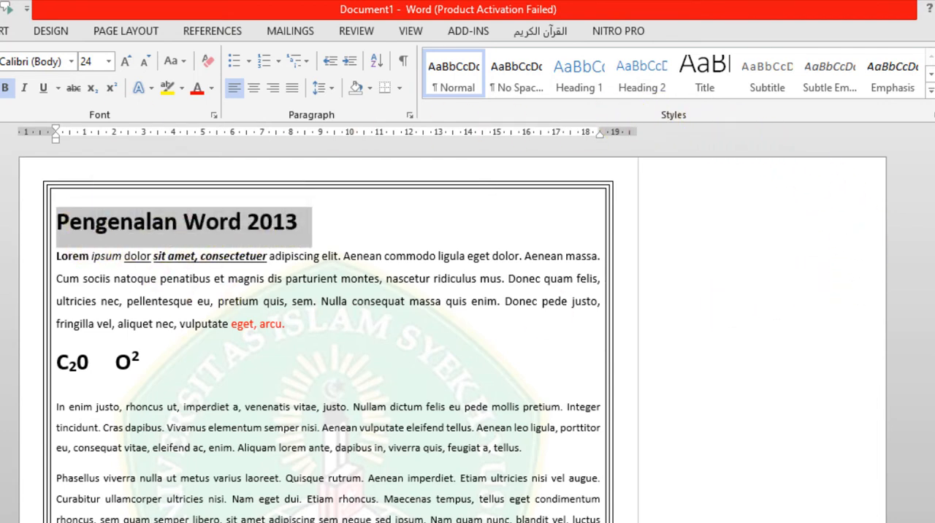
left_click(591, 88)
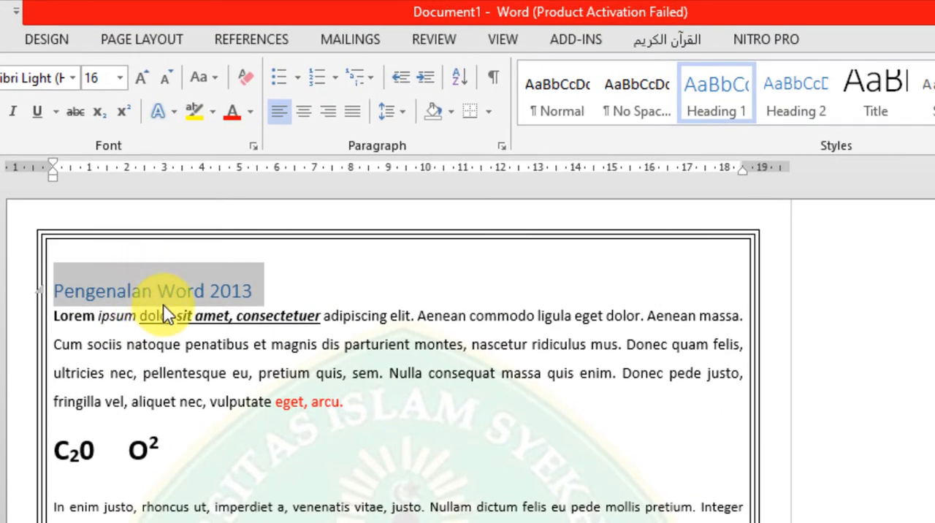
Modify the Heading 1 style to bold, centred text in the Automatic font colour.
right_click(711, 113)
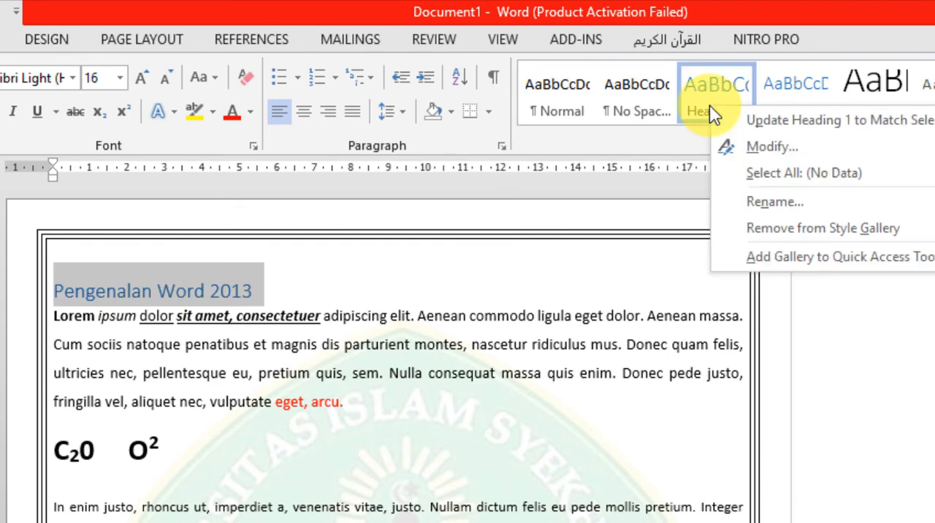
left_click(767, 158)
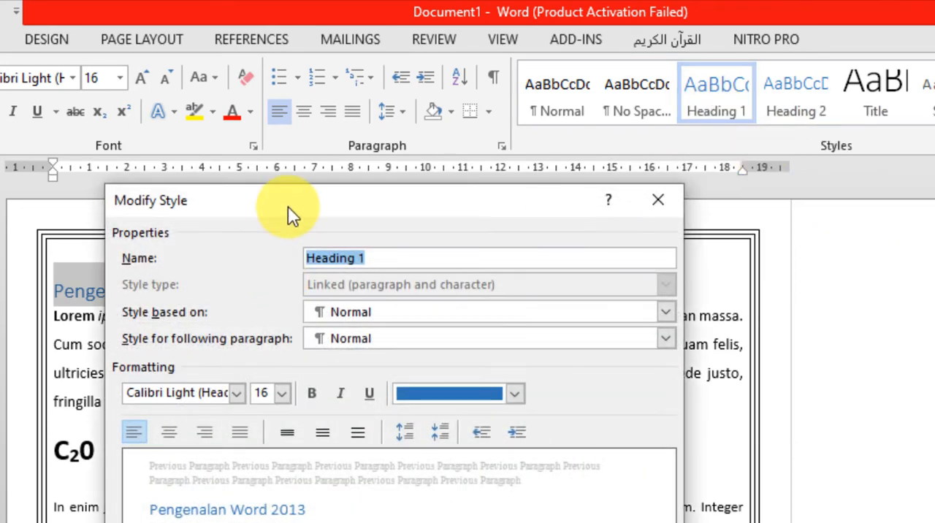
left_click_drag(287, 209, 624, 201)
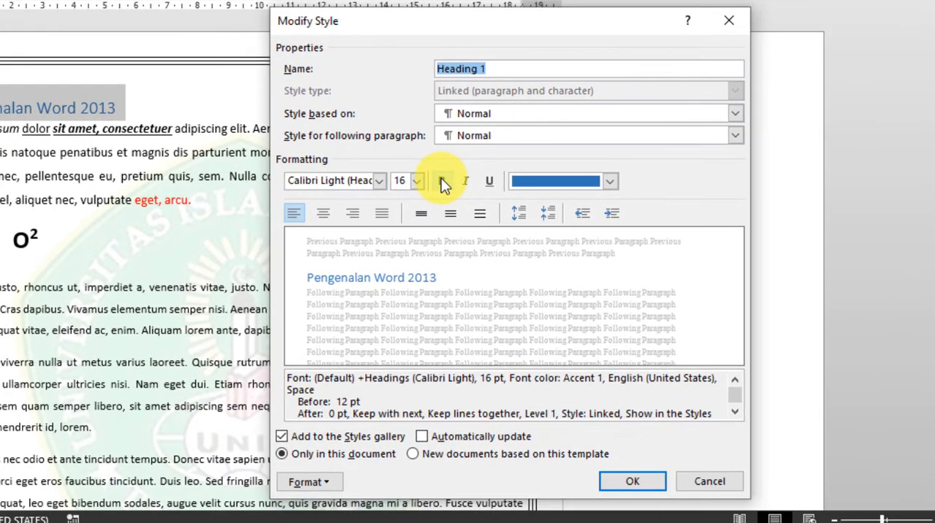
left_click(498, 234)
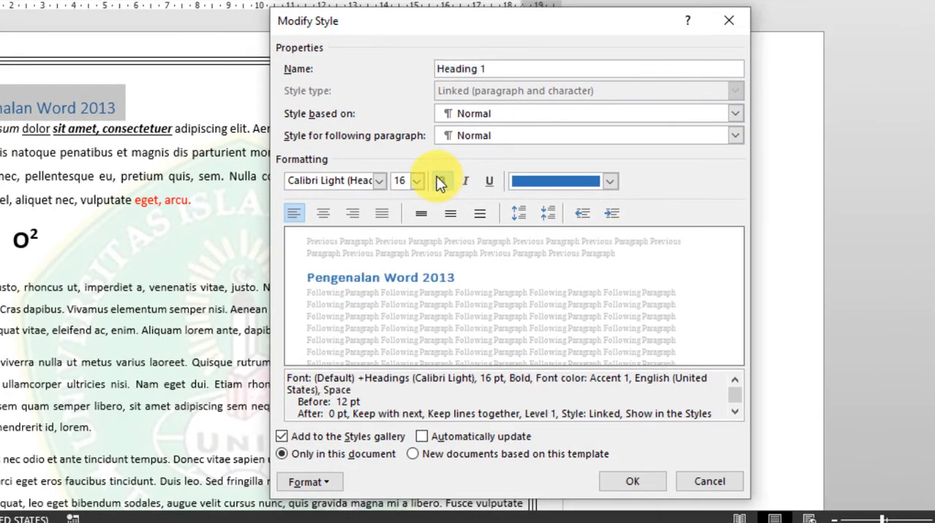
left_click(556, 184)
left_click(521, 205)
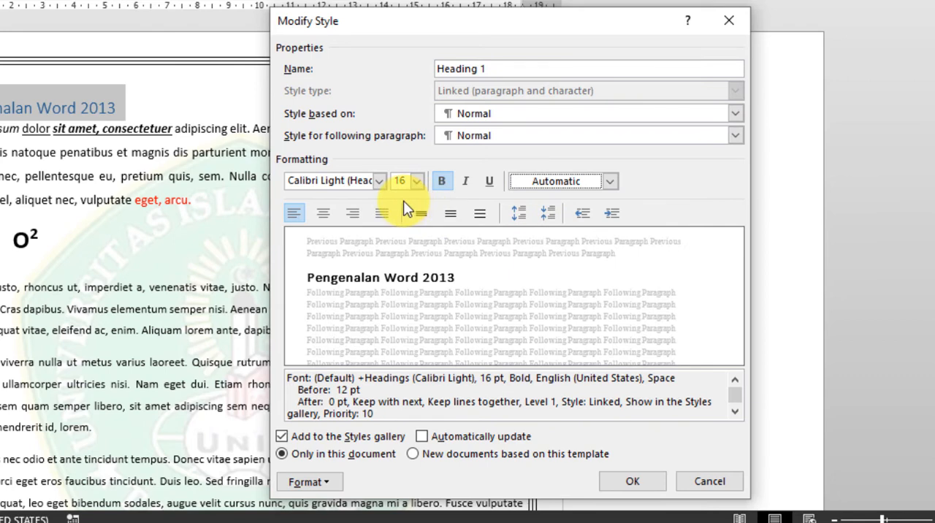
left_click(323, 212)
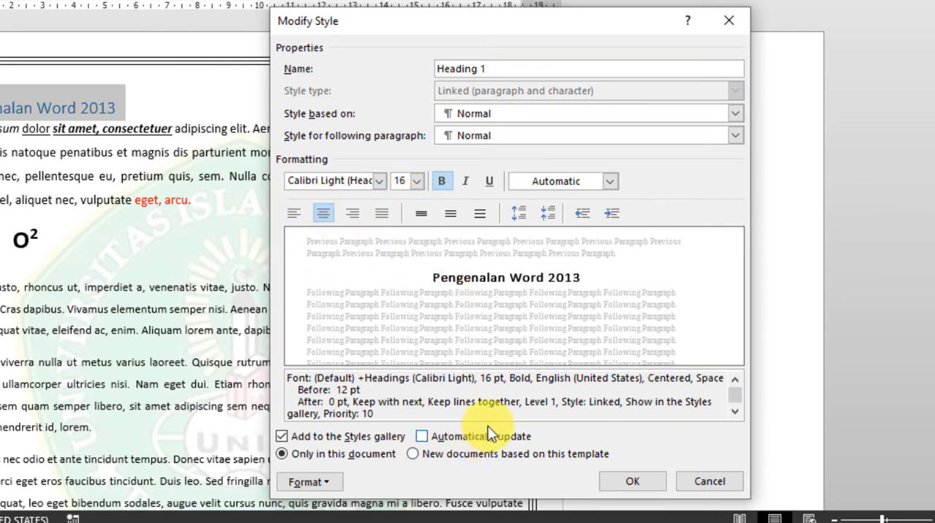
Add the All caps font effect to the Heading 1 style and save the style changes.
left_click(327, 482)
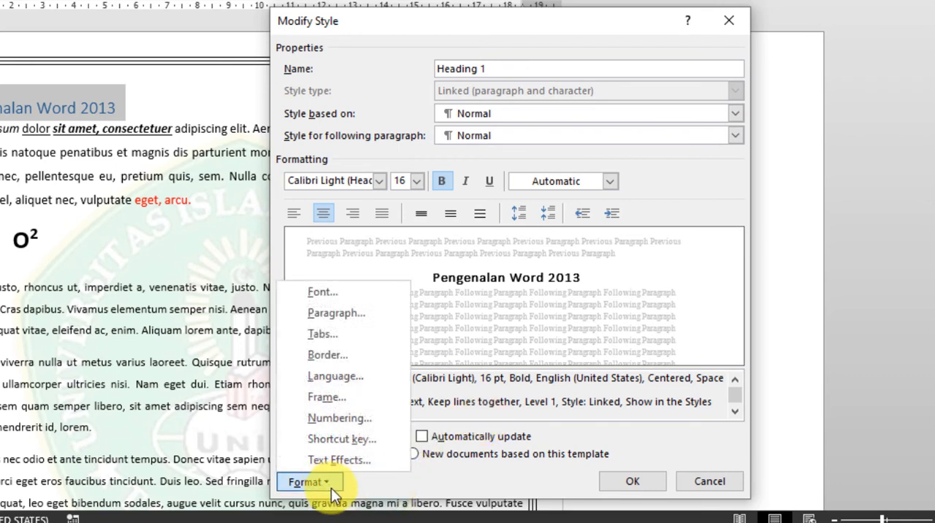
left_click(317, 292)
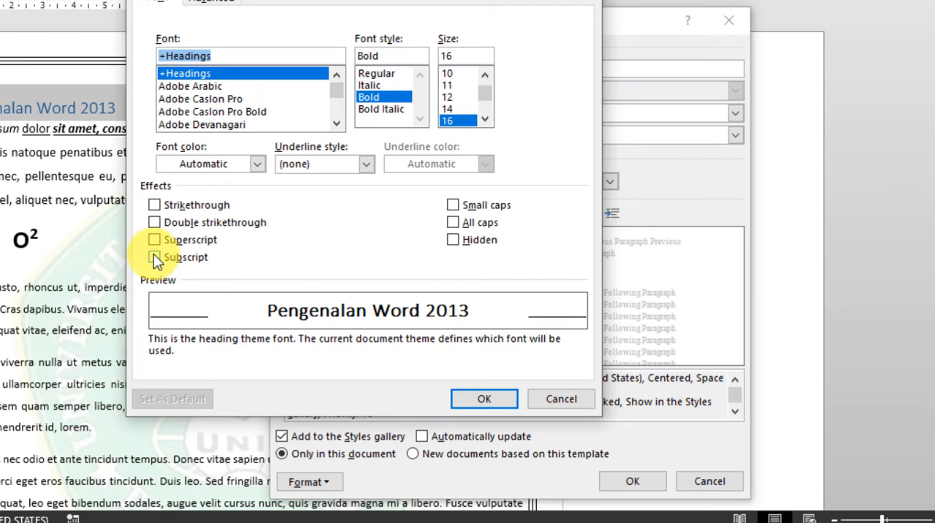
key("alt+a")
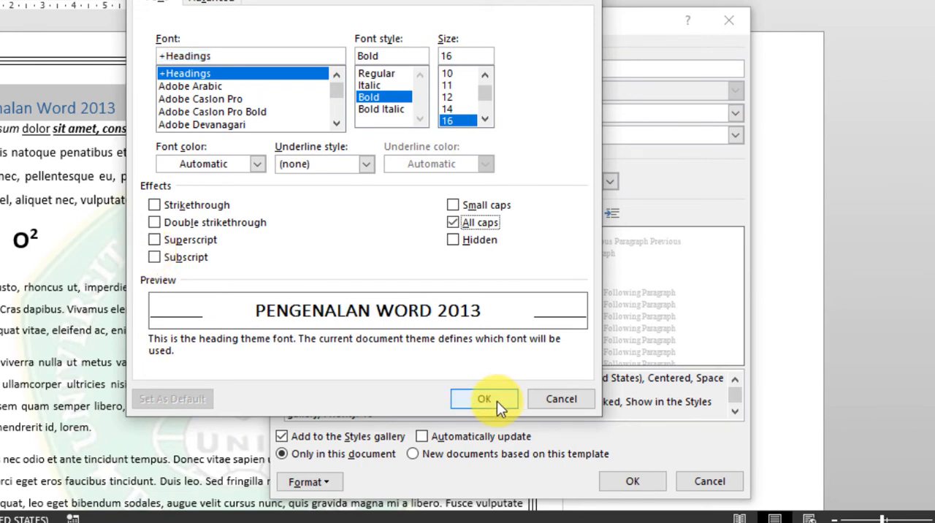
left_click(497, 401)
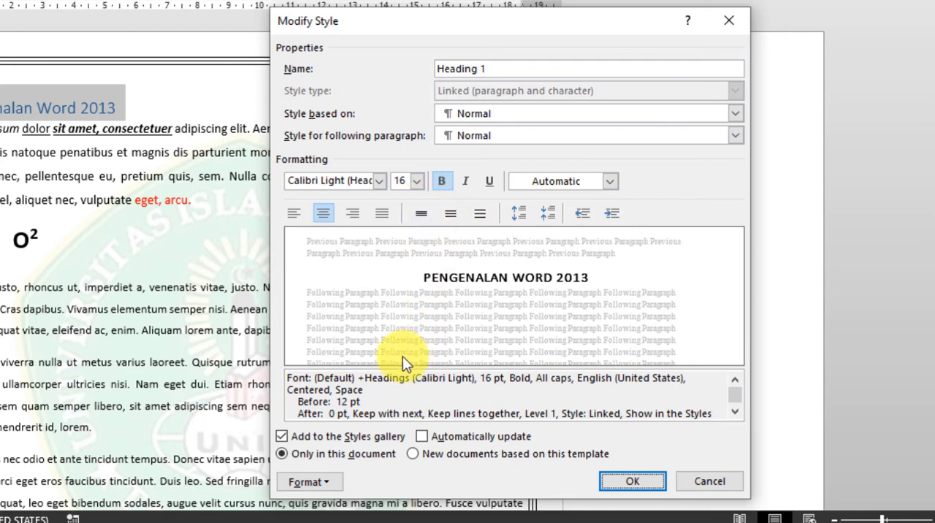
left_click(632, 482)
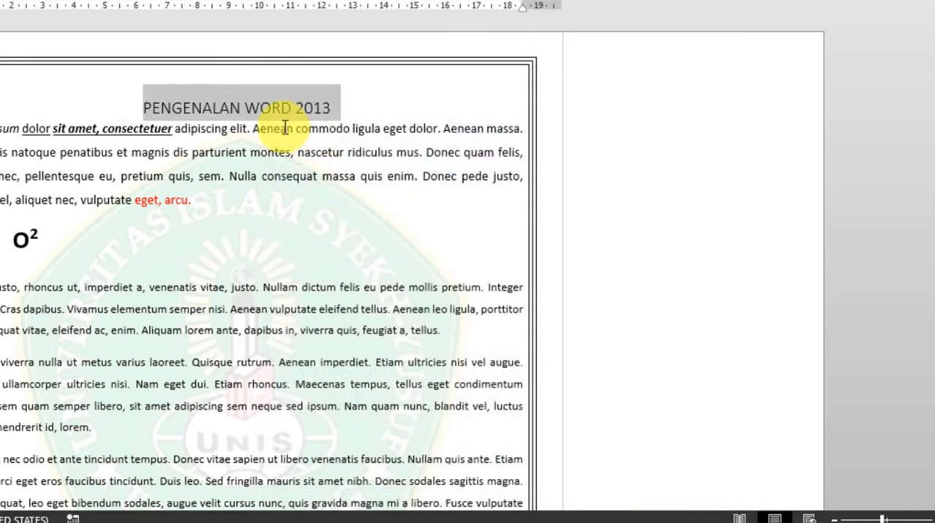
Make the whole "Pengenalan Word 2013" title bold.
left_click(266, 108)
left_click_drag(306, 117, 166, 119)
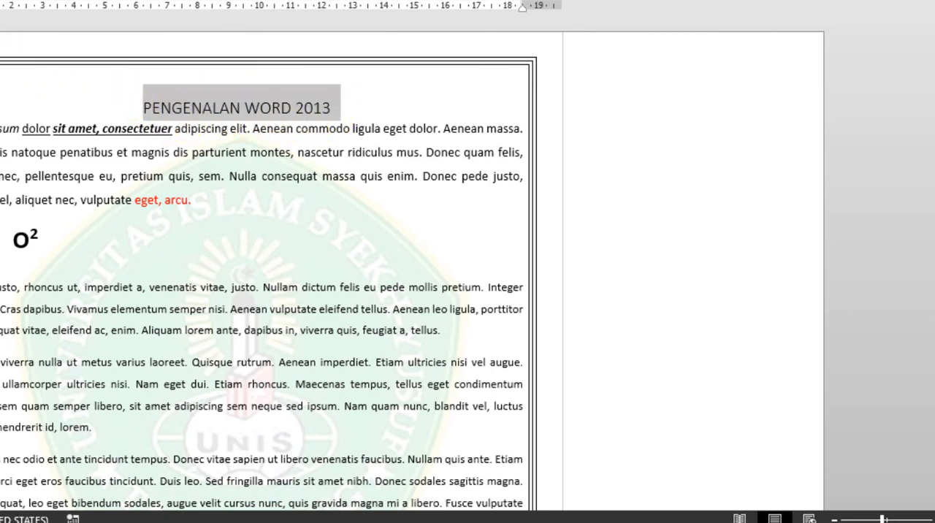
key("ctrl+b")
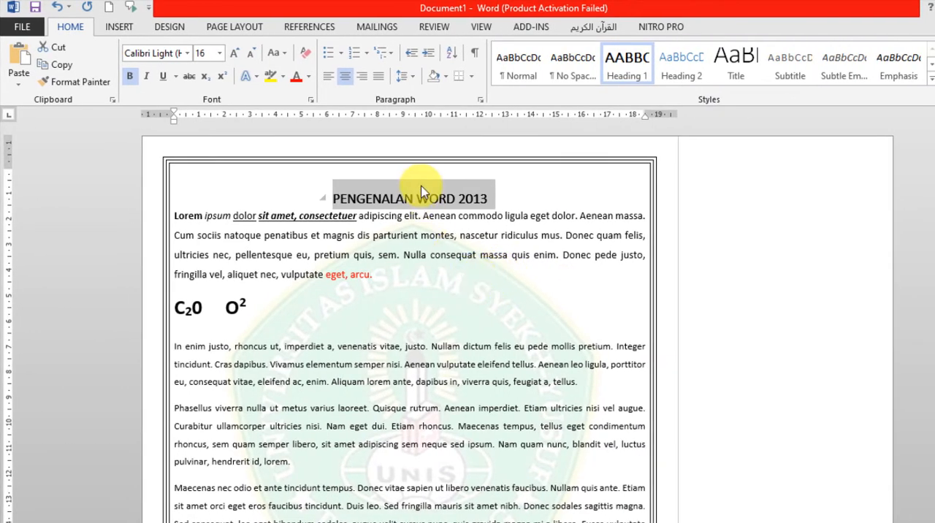
Apply the Heading 1 style to the page titles "DROP CAP" and "Columns".
scroll(428, 205, "down", 2)
scroll(432, 210, "up", 2)
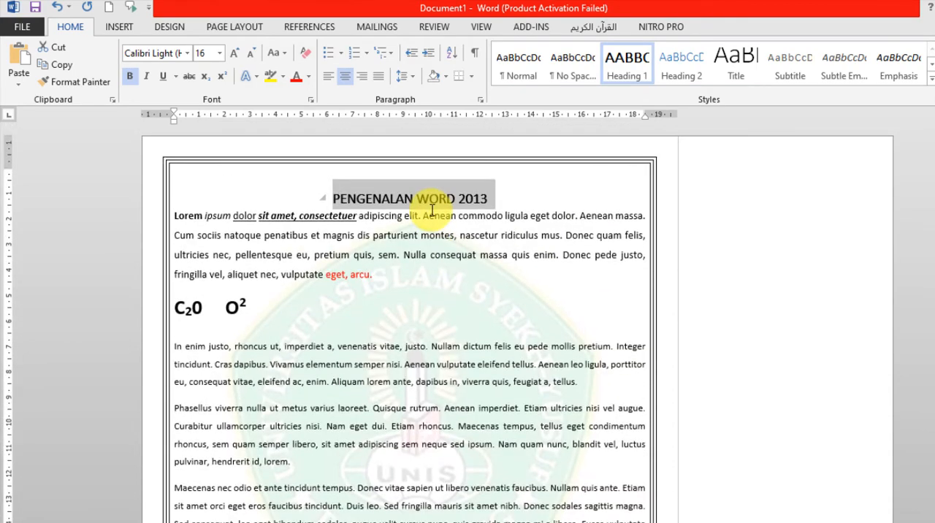
scroll(431, 209, "down", 15)
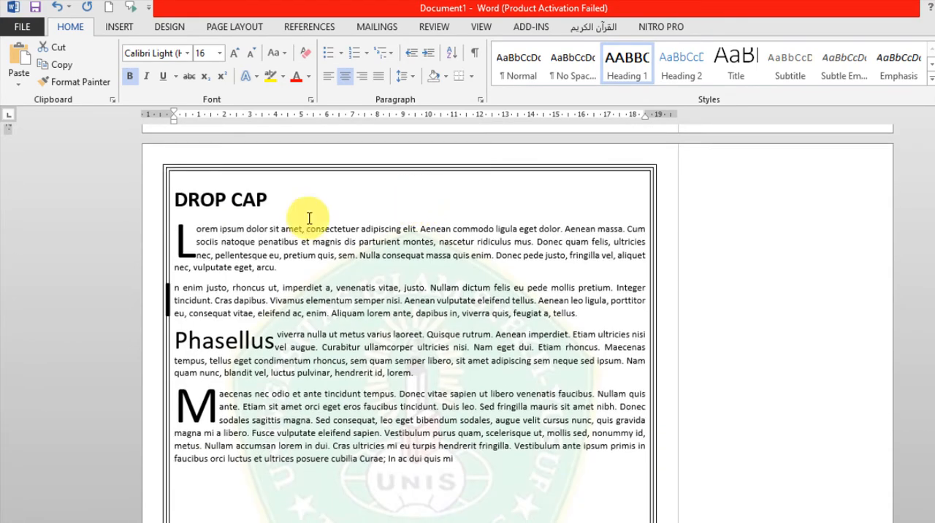
left_click_drag(279, 199, 179, 212)
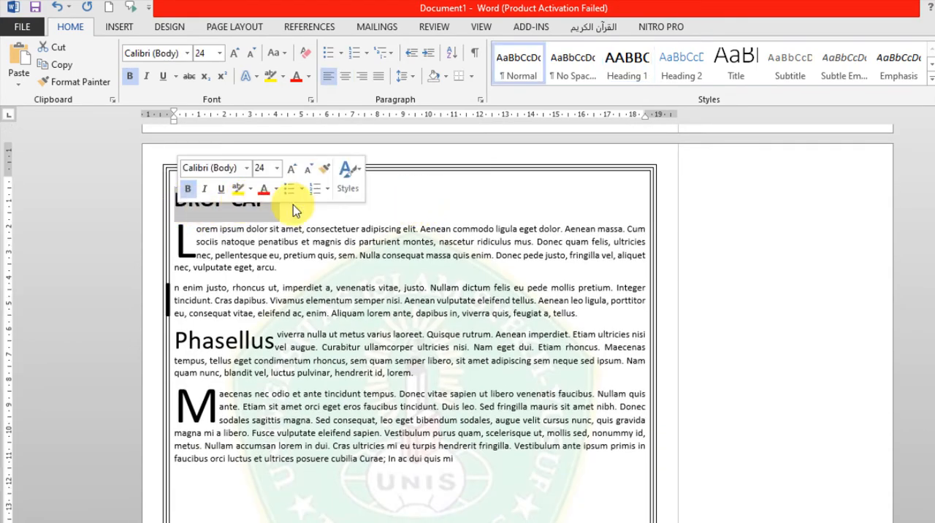
left_click(626, 73)
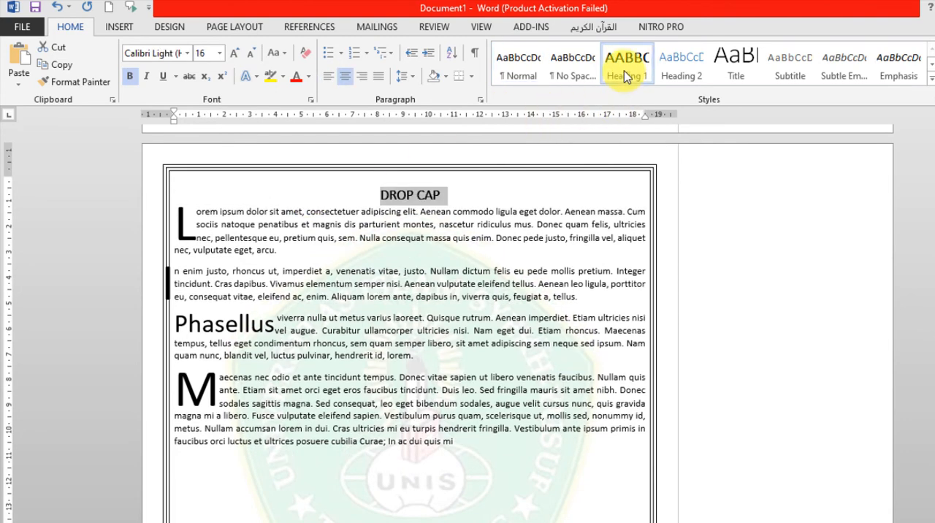
scroll(538, 235, "down", 6)
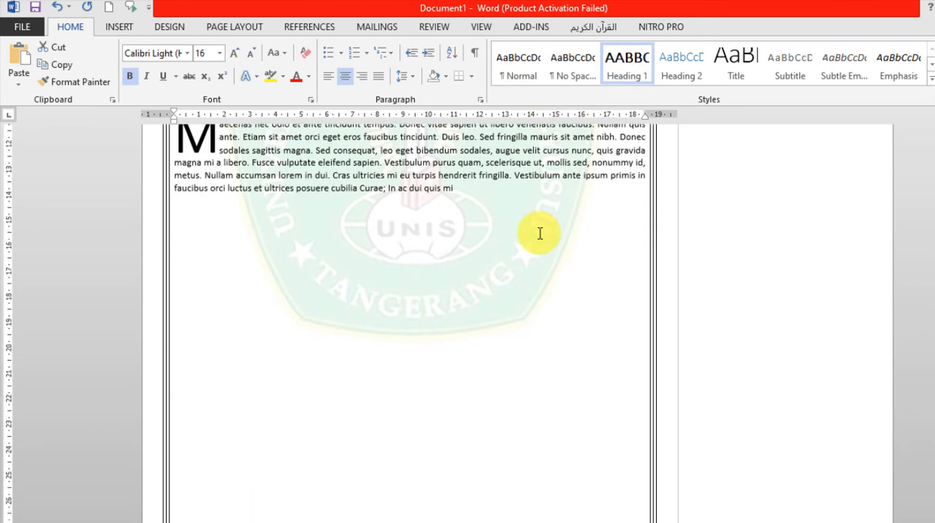
scroll(267, 255, "down", 5)
scroll(268, 213, "up", 3)
left_click_drag(249, 209, 174, 208)
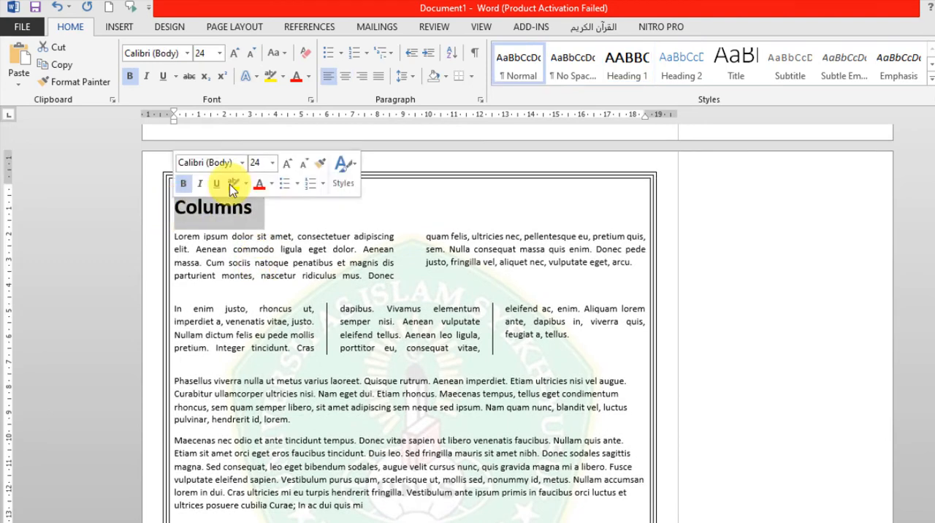
left_click(614, 77)
Apply the Heading 1 style to the page titles "Picture" and "Page border".
scroll(559, 271, "down", 10)
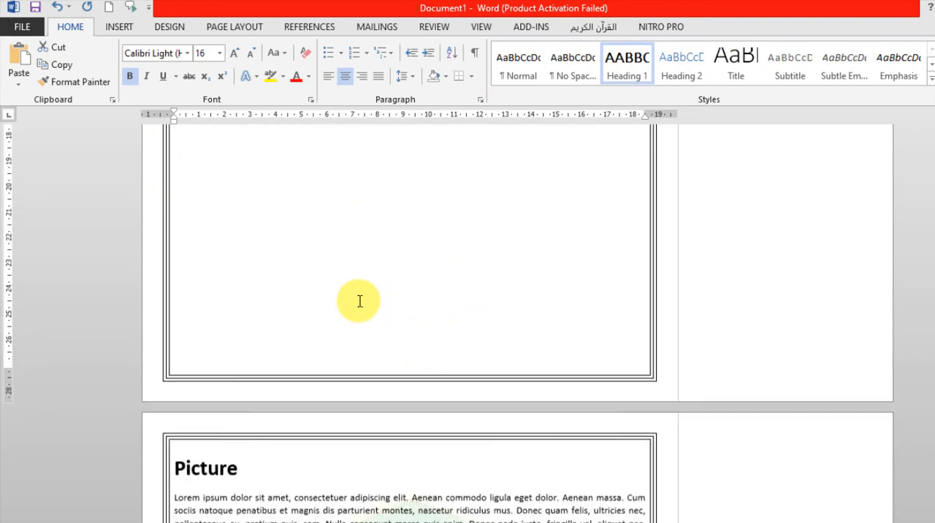
left_click_drag(246, 386, 167, 383)
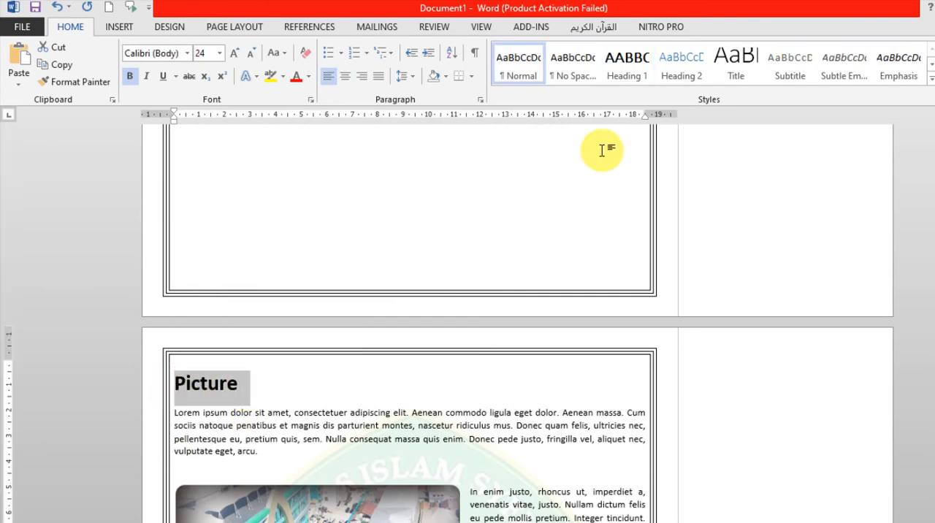
left_click(627, 67)
scroll(341, 417, "down", 12)
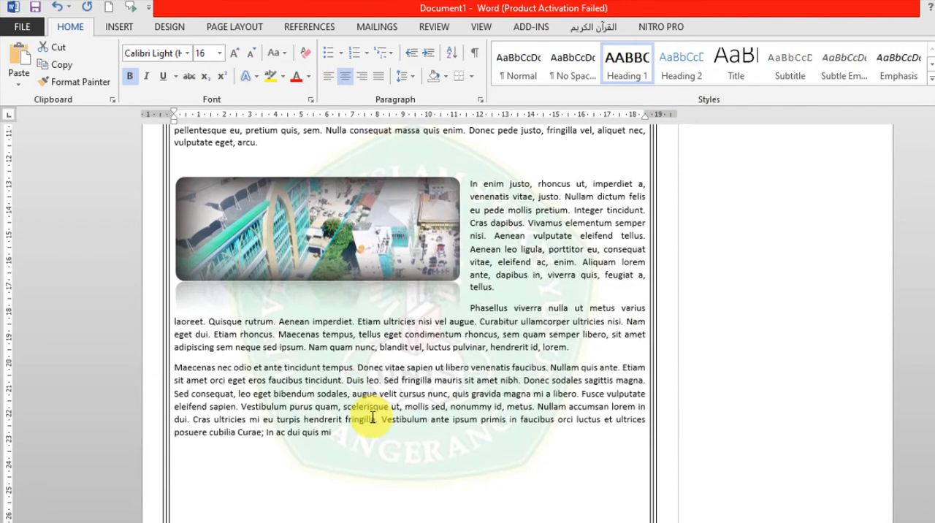
scroll(340, 416, "down", 5)
left_click_drag(301, 222, 168, 221)
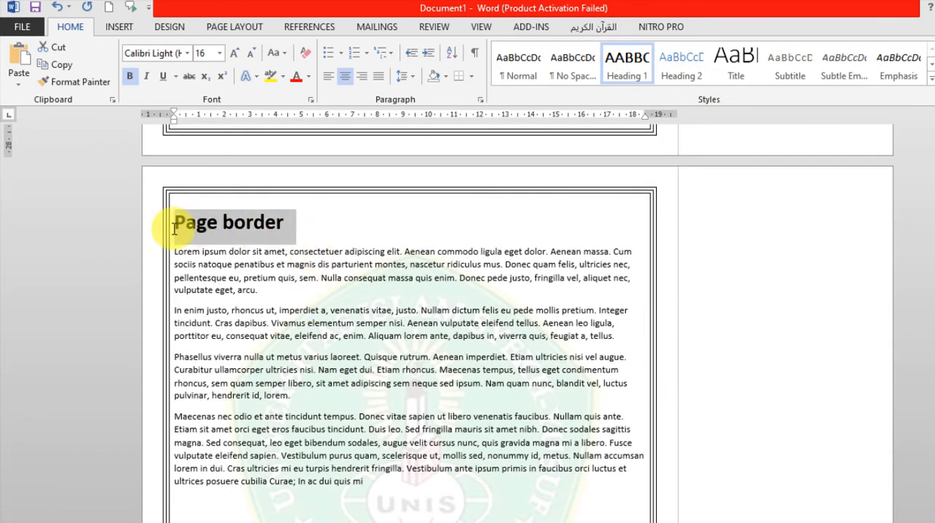
left_click(623, 64)
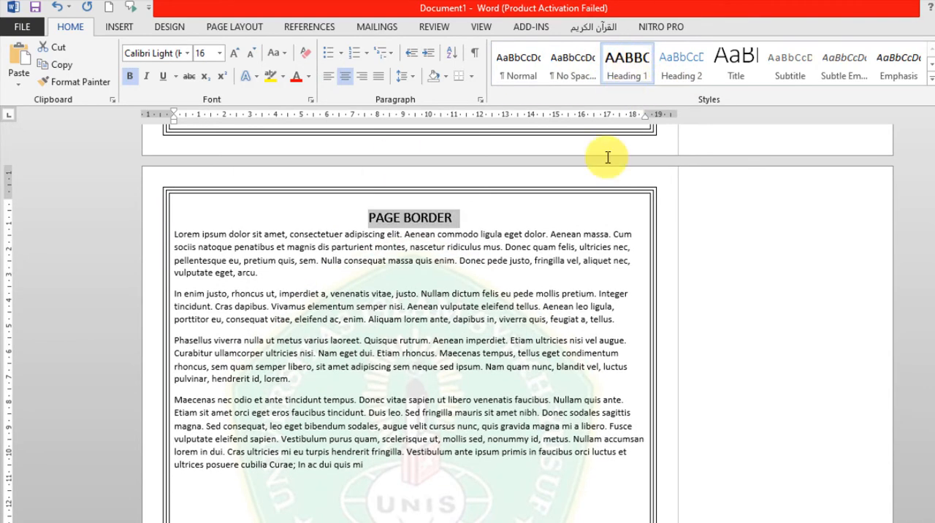
Apply the Heading 1 style to the page title "Smart art".
scroll(471, 302, "down", 8)
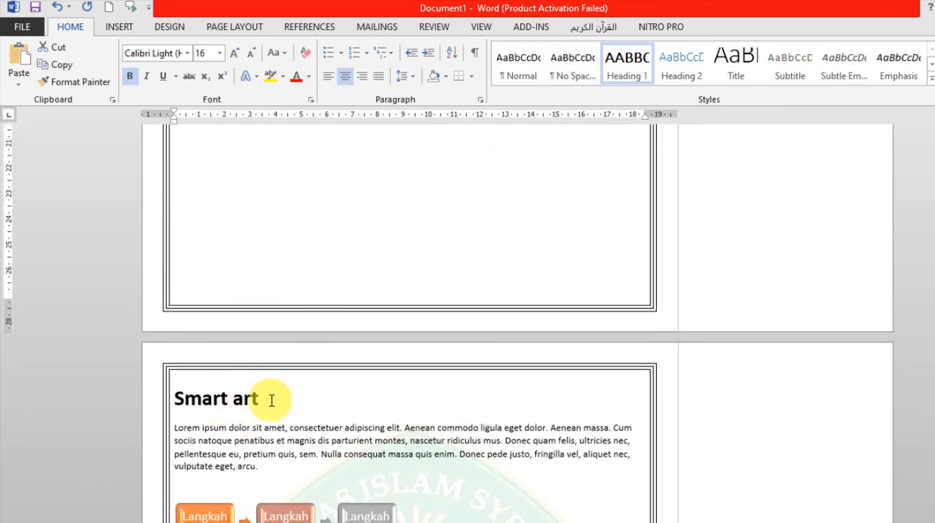
left_click_drag(266, 399, 188, 380)
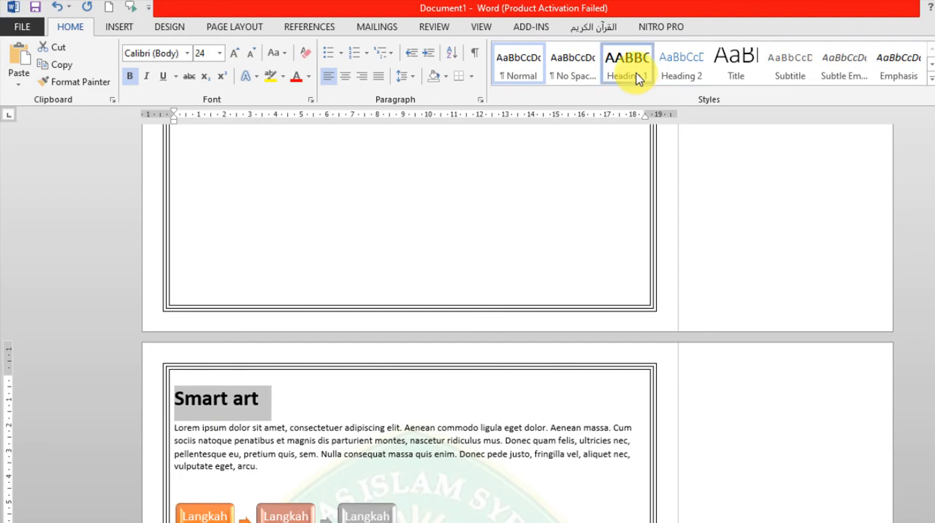
left_click(637, 73)
Return to the "Pengenalan Word 2013" title on the first page and show the Navigation Pane.
scroll(497, 248, "down", 1)
scroll(496, 248, "down", 10)
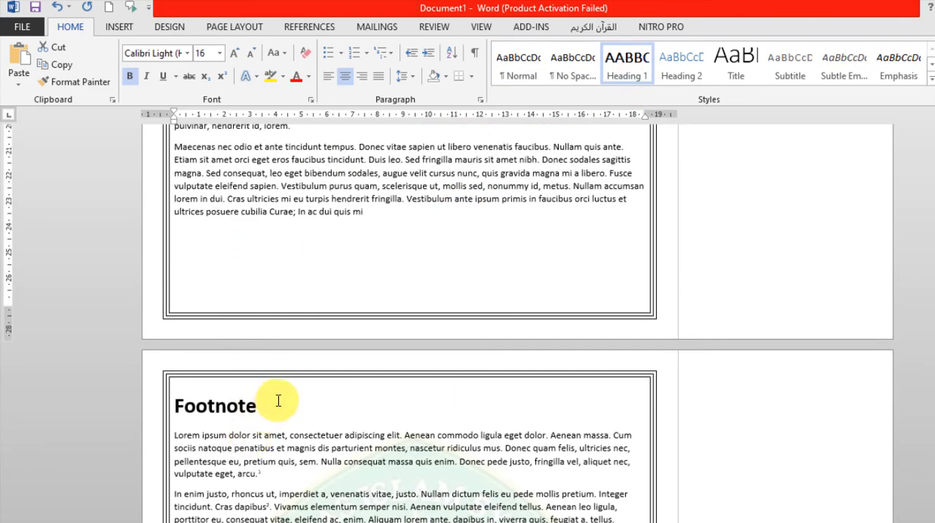
scroll(553, 296, "down", 5)
scroll(553, 296, "down", 4)
scroll(553, 296, "up", 10)
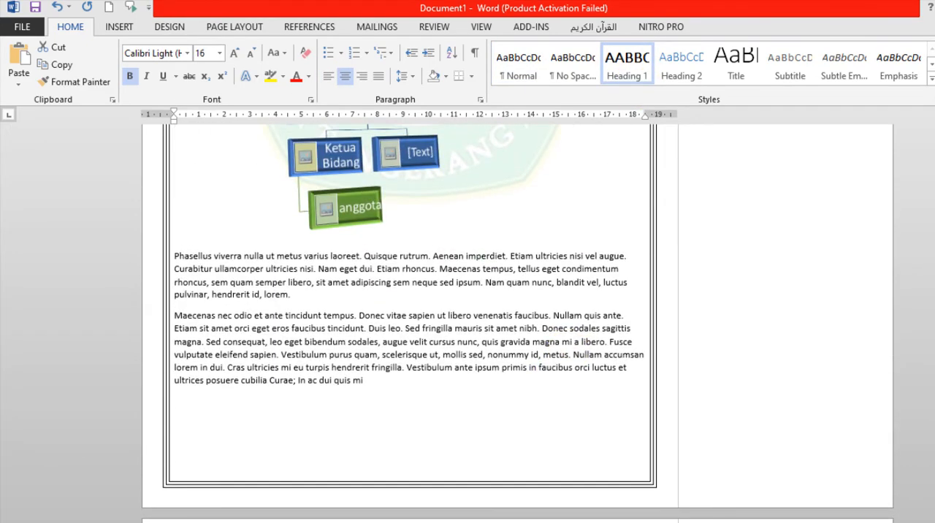
scroll(518, 321, "up", 15)
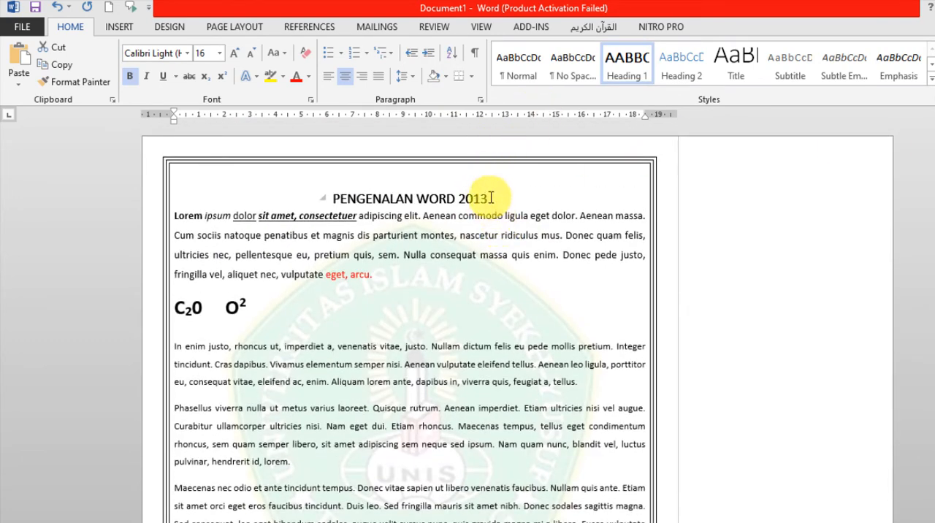
left_click(397, 200)
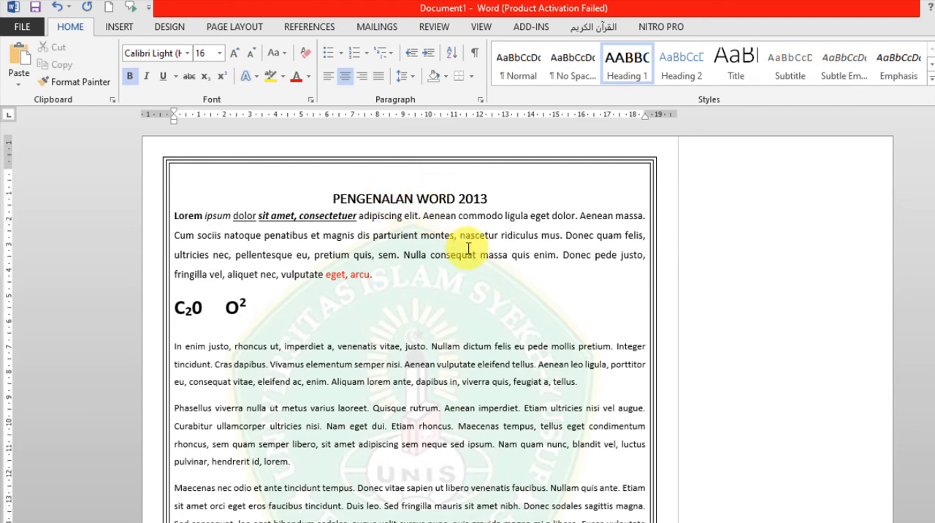
left_click(479, 29)
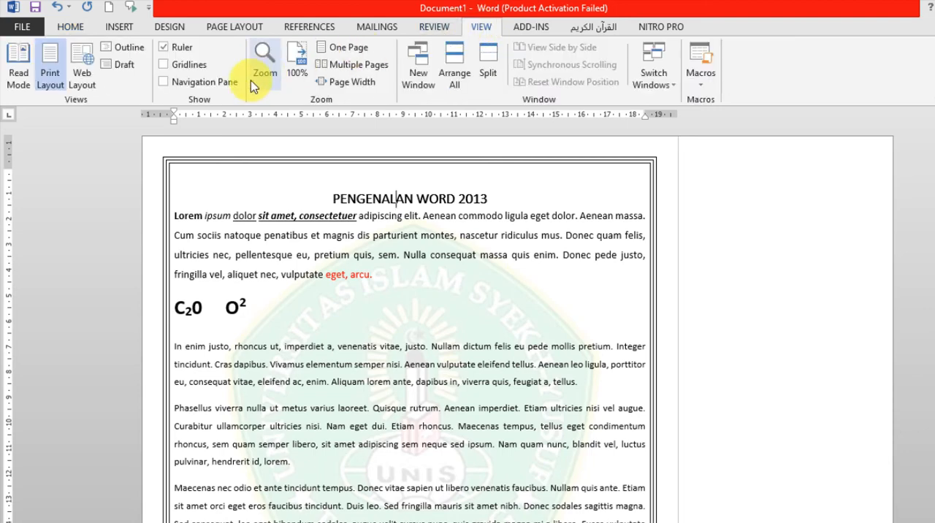
left_click(216, 86)
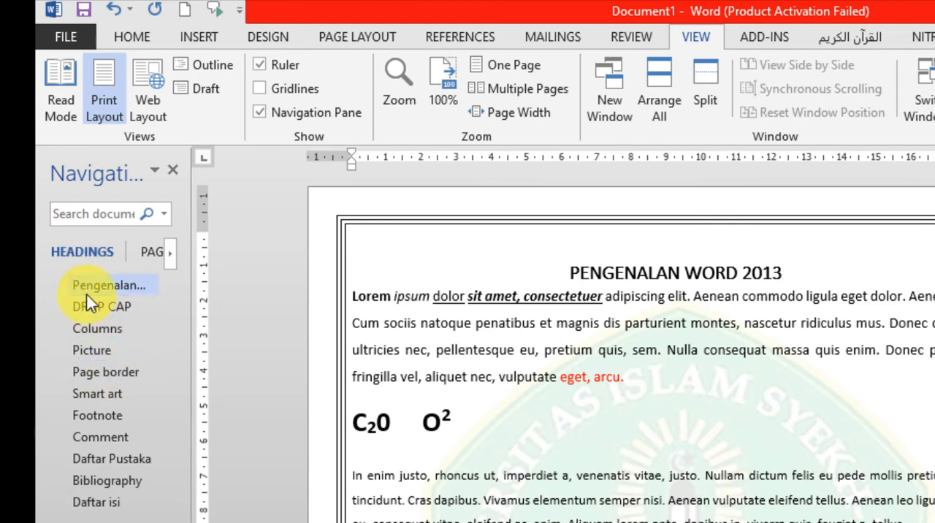
Jump through the document by its headings, going to "Columns", "Comment" and back to "Pengenalan Word 2013".
left_click(92, 334)
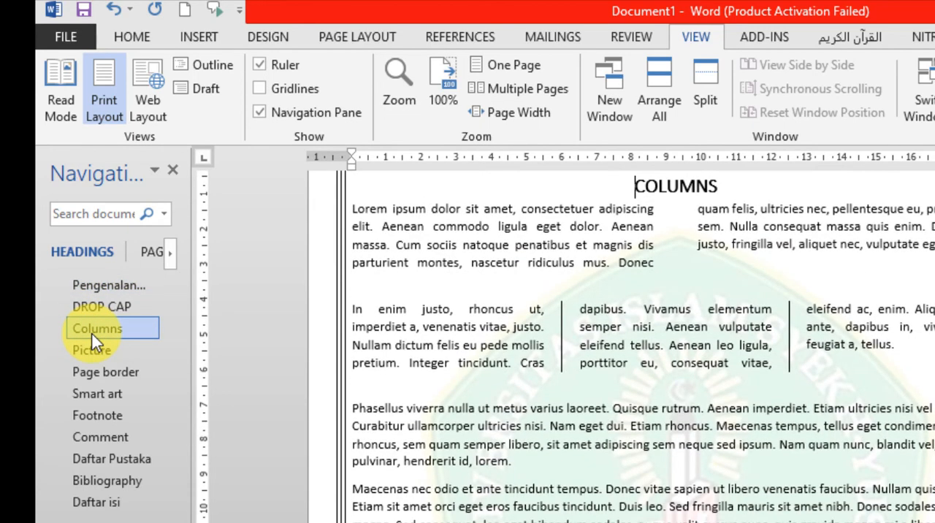
left_click(85, 439)
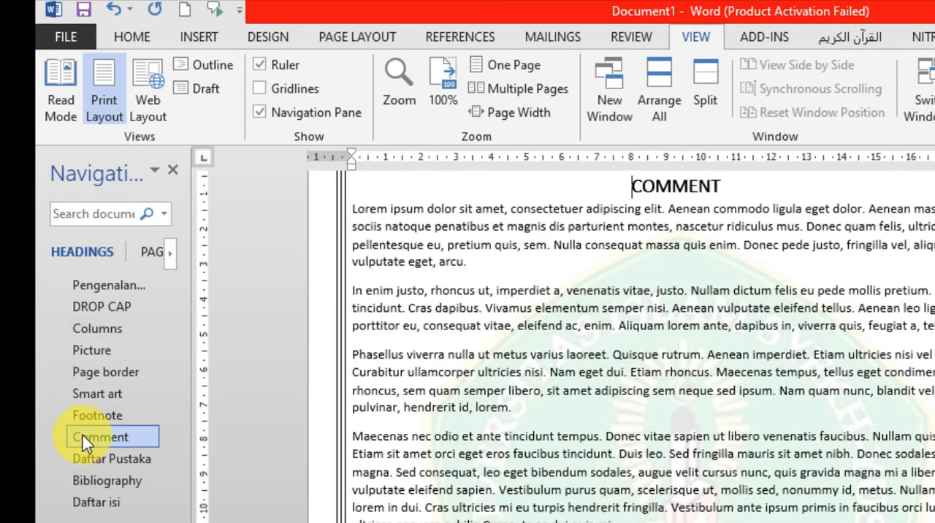
left_click(102, 289)
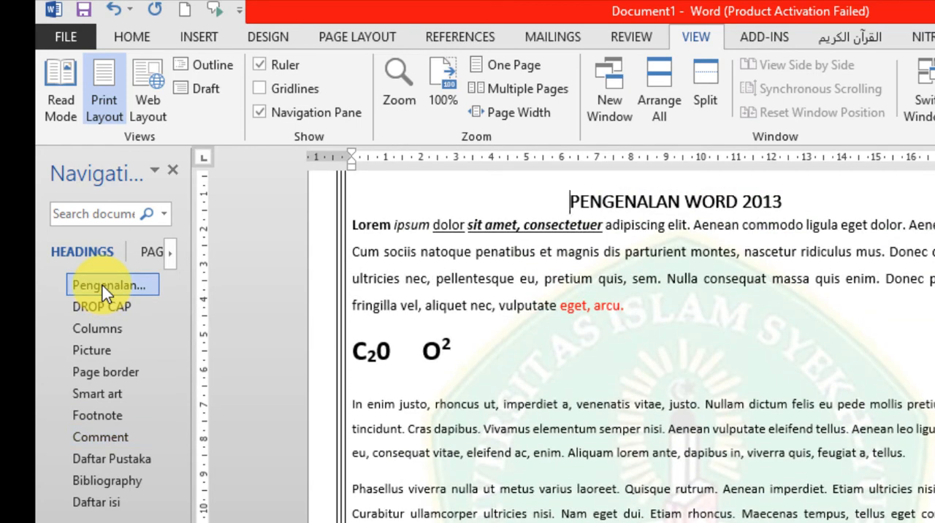
Add a blank line and two lines reading "Sub judul" below the "Pengenalan Word 2013" title.
left_click(795, 203)
key("Return")
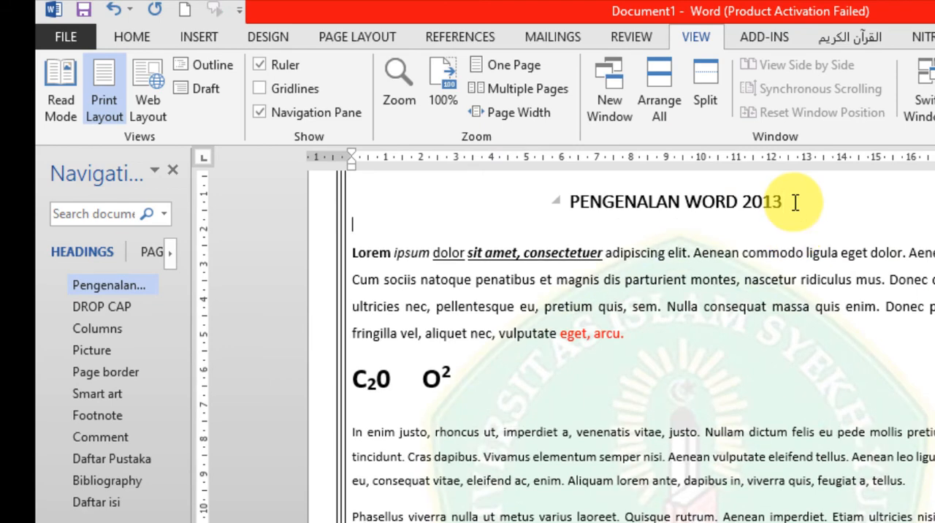
key("Return")
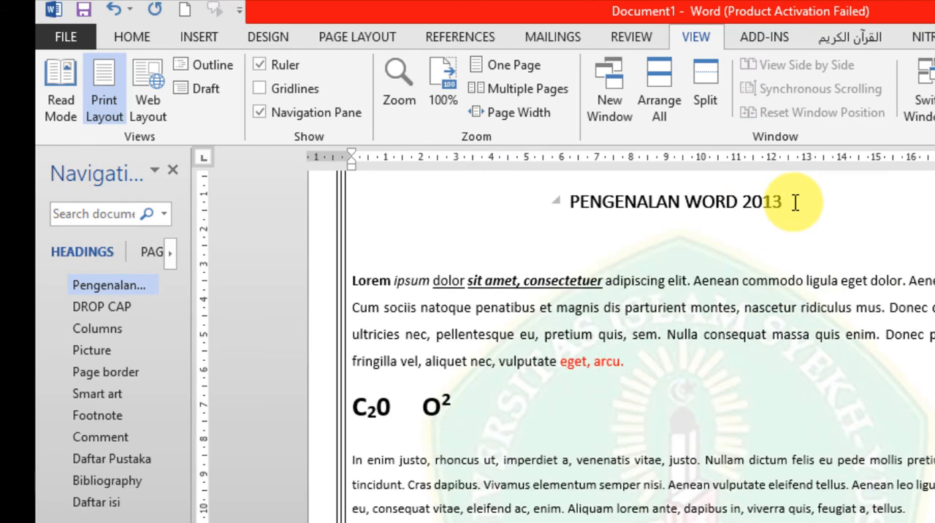
type("sub judu")
key("Return")
type("subd")
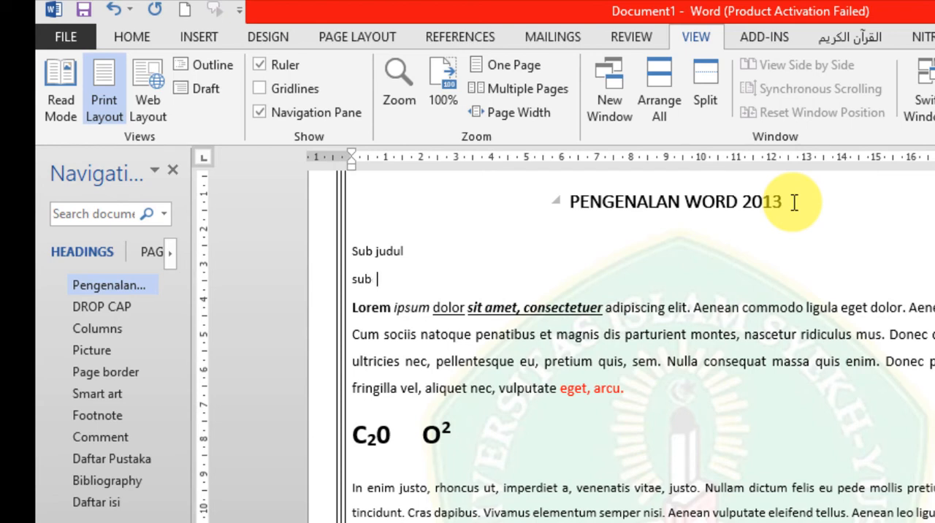
type(" judul")
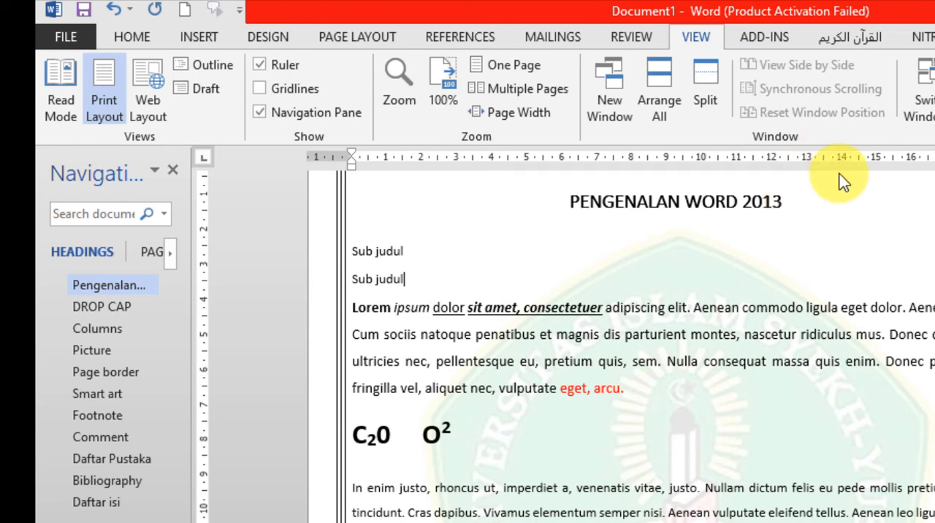
Apply the Heading 2 style to both "Sub judul" lines.
left_click(139, 36)
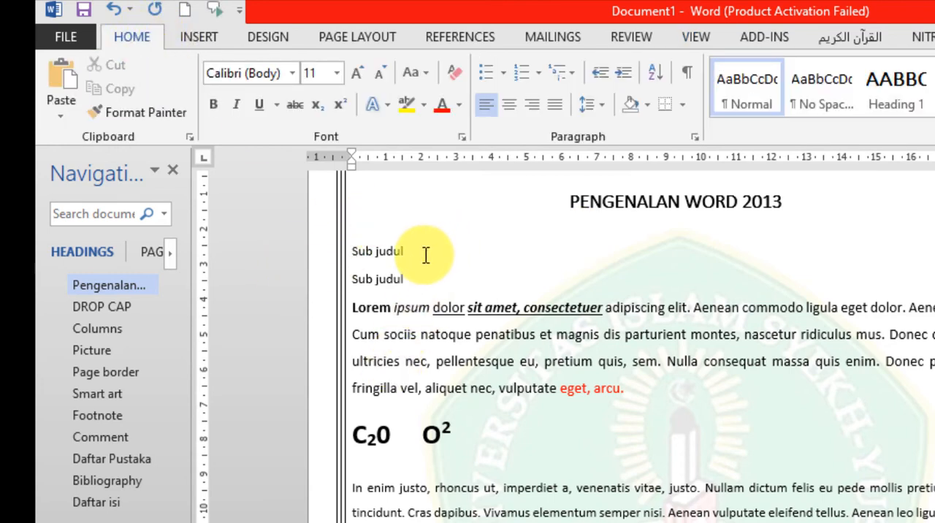
left_click(328, 250)
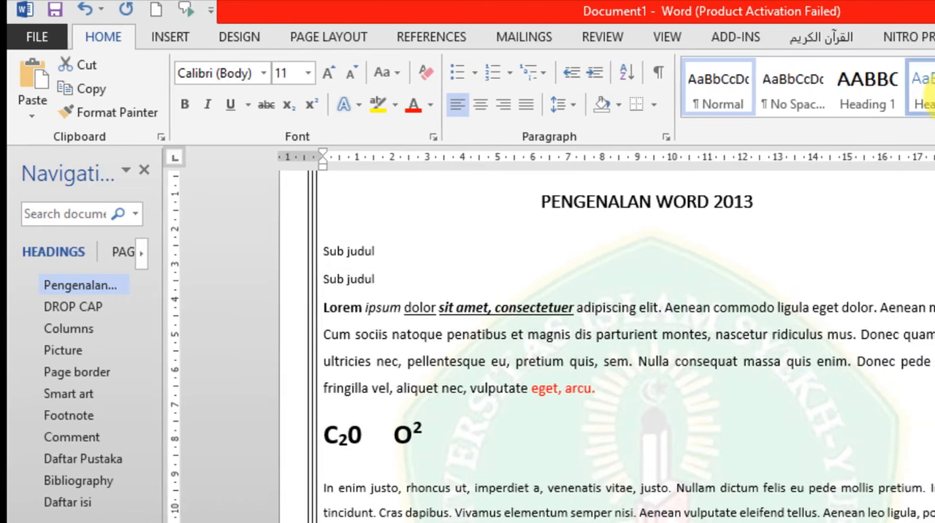
left_click(922, 91)
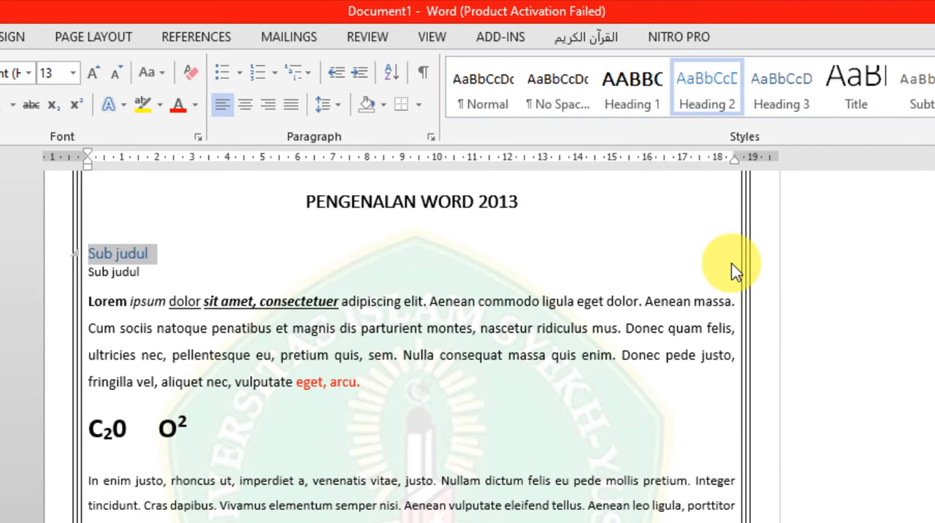
left_click_drag(163, 278, 92, 287)
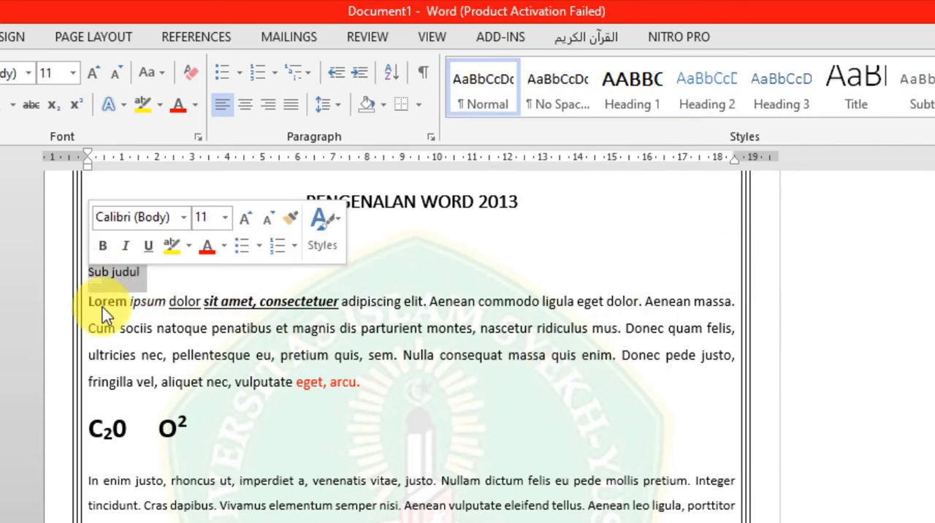
left_click(718, 90)
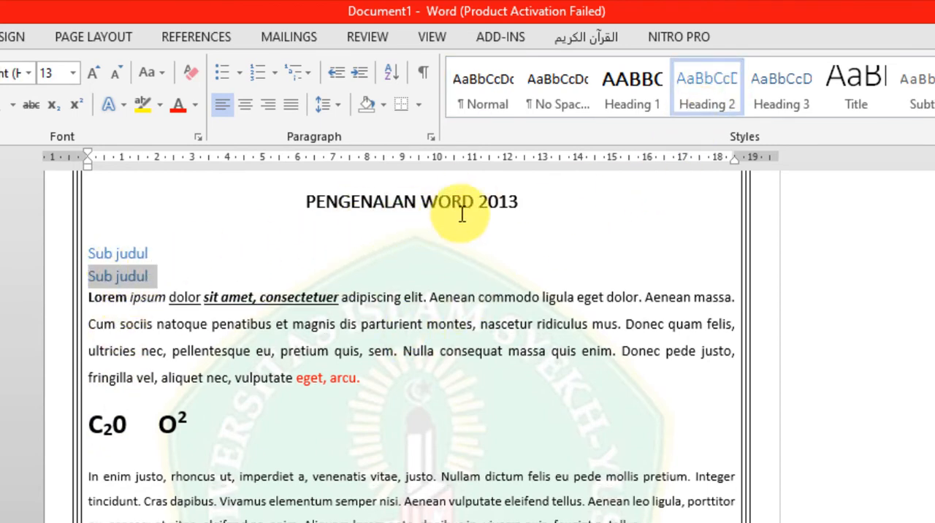
left_click_drag(541, 202, 311, 206)
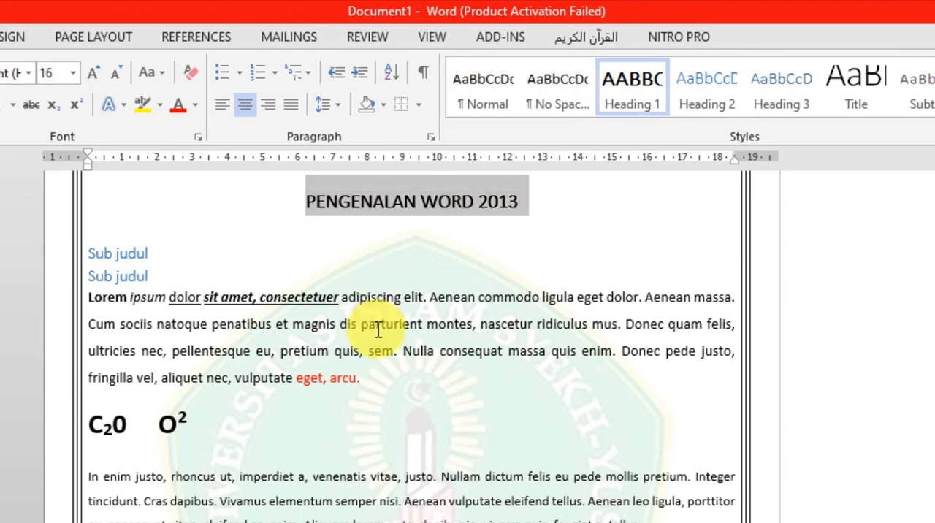
left_click(283, 360)
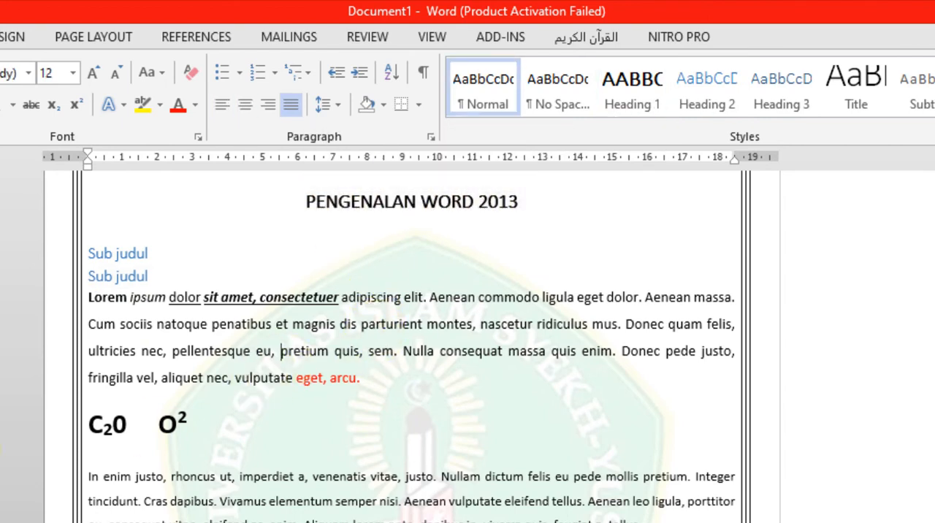
left_click(636, 105)
key("ctrl+z")
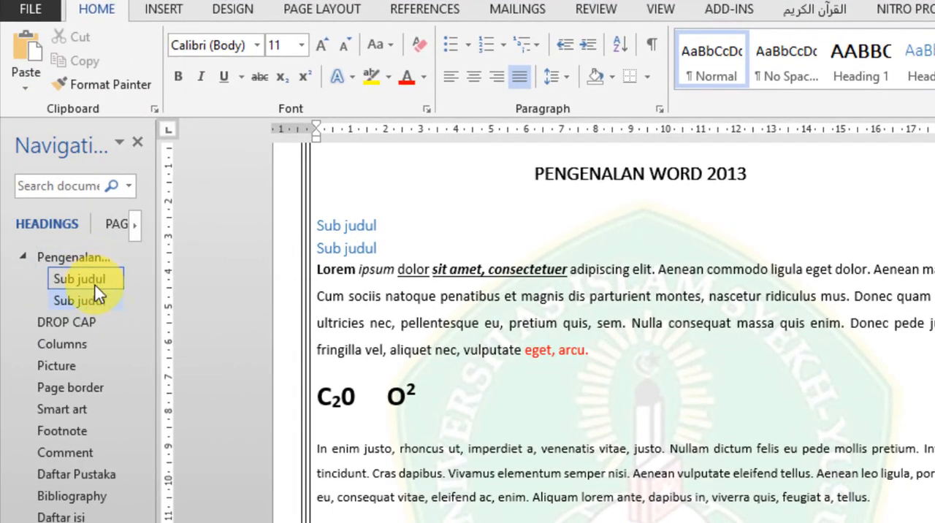
Add a line reading "Anak dari sub judul" below the second "Sub judul" heading.
left_click(394, 255)
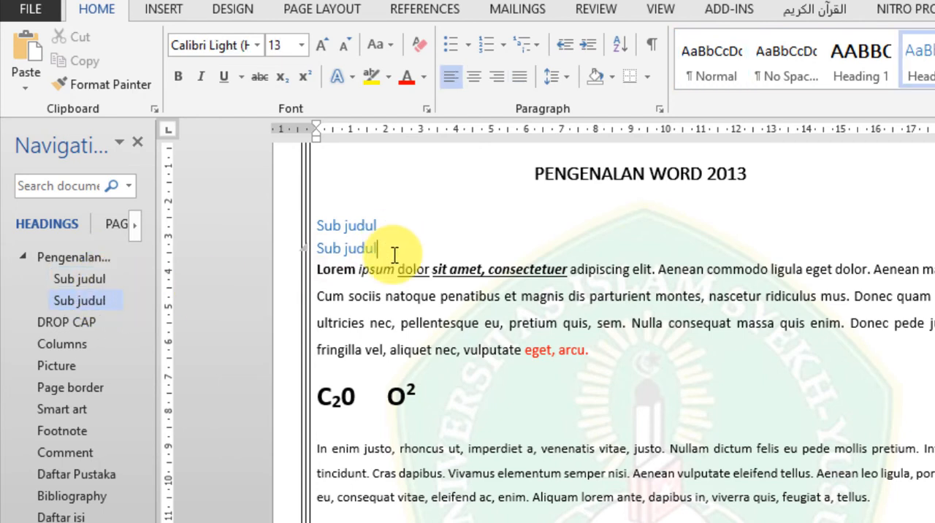
key("Return")
type("Anak dari sub")
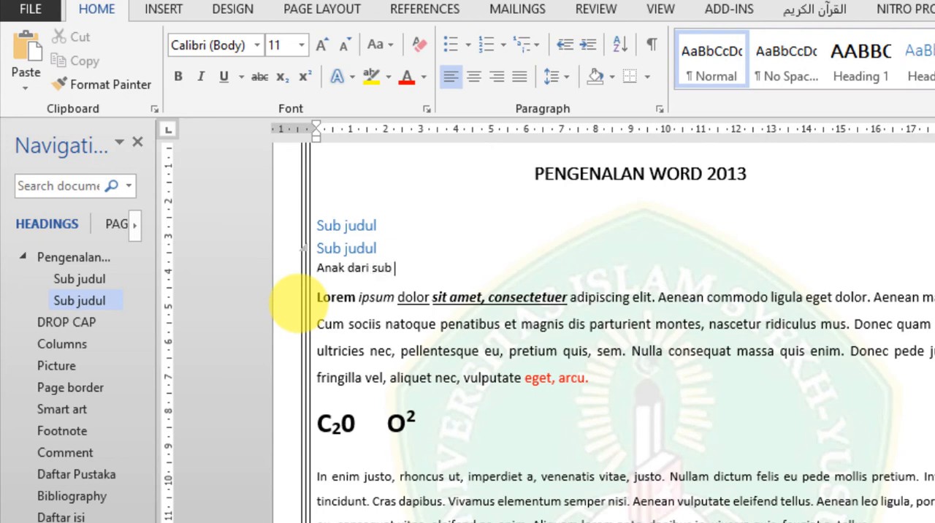
type(" jud")
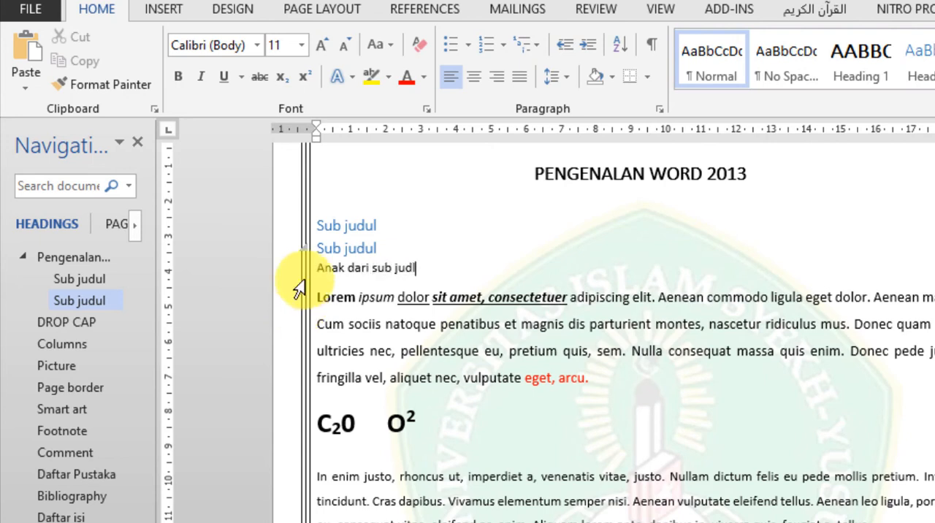
type("ul")
Apply the Heading 3 style to the "Anak dari sub judul" line and jump to it from the heading list.
left_click_drag(438, 267, 328, 279)
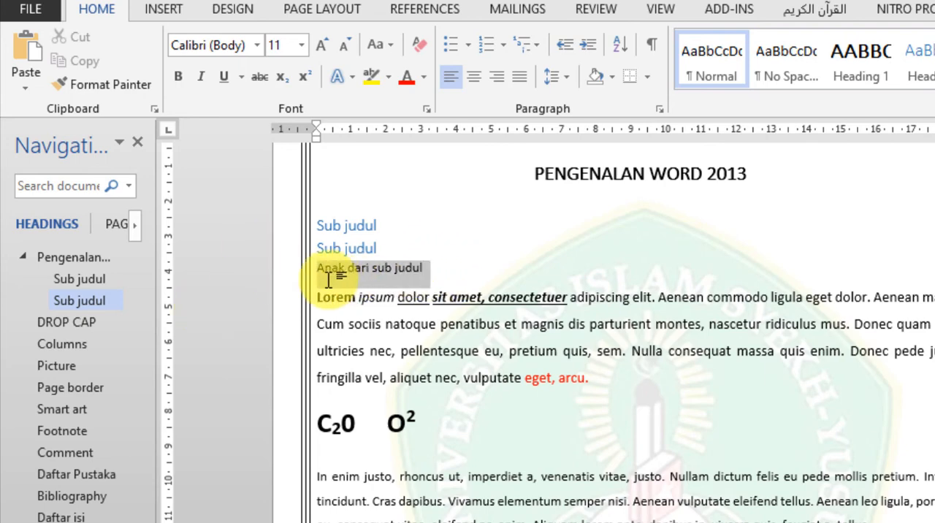
left_click(877, 63)
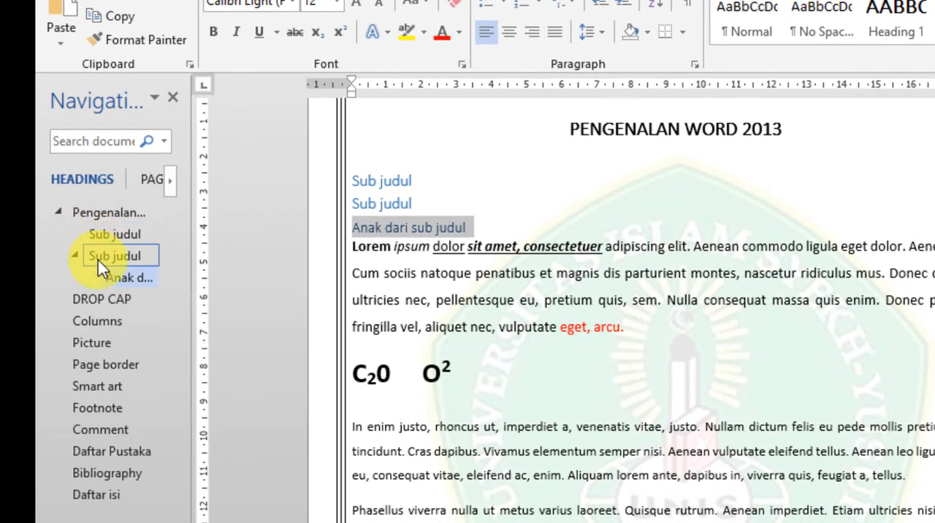
left_click(125, 277)
left_click(439, 326)
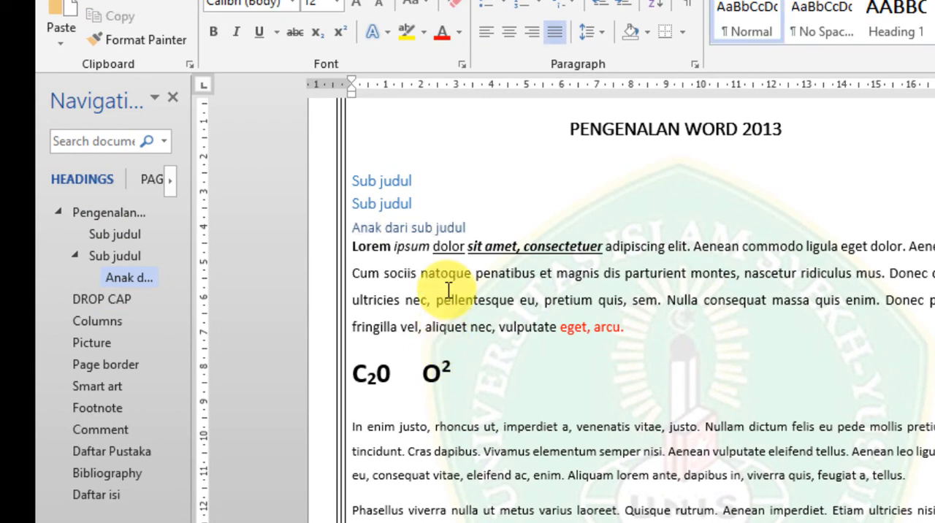
Delete all the placeholder paragraphs below the "Daftar isi" title.
scroll(567, 398, "down", 15)
scroll(587, 412, "down", 20)
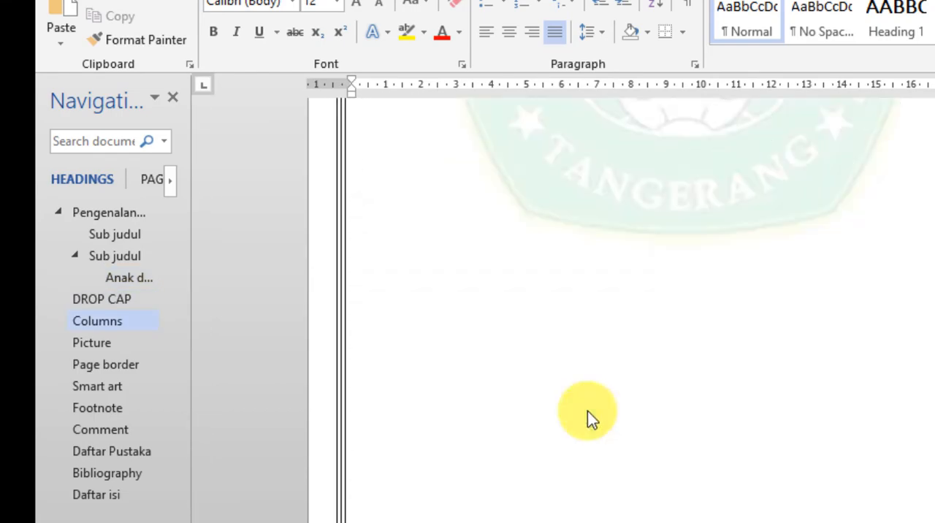
scroll(574, 412, "down", 20)
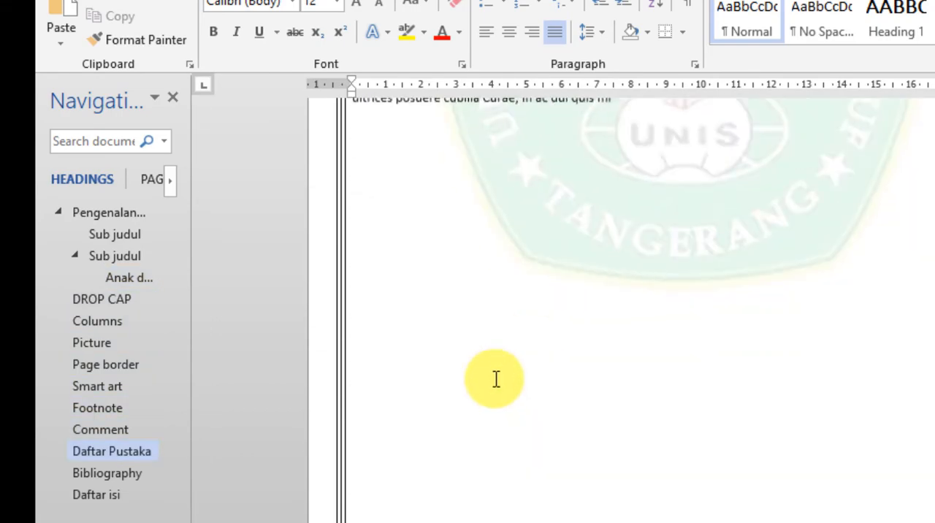
scroll(491, 374, "down", 20)
scroll(475, 373, "down", 15)
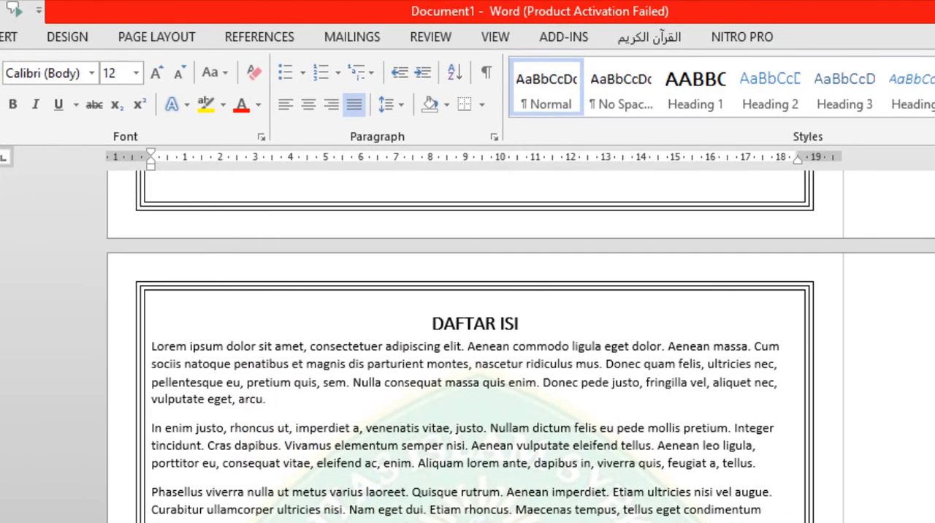
left_click_drag(767, 520, 162, 357)
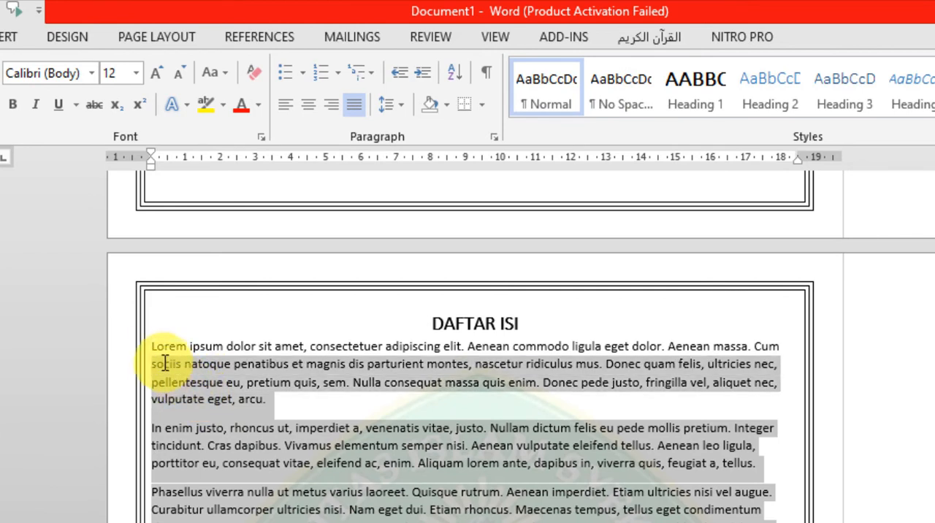
key("BackSpace")
Write two manual contents entries with dotted leaders below the "DAFTAR ISI" title: "Judul" ending in 3 and "Kudul" ending in 4.
type("jdul")
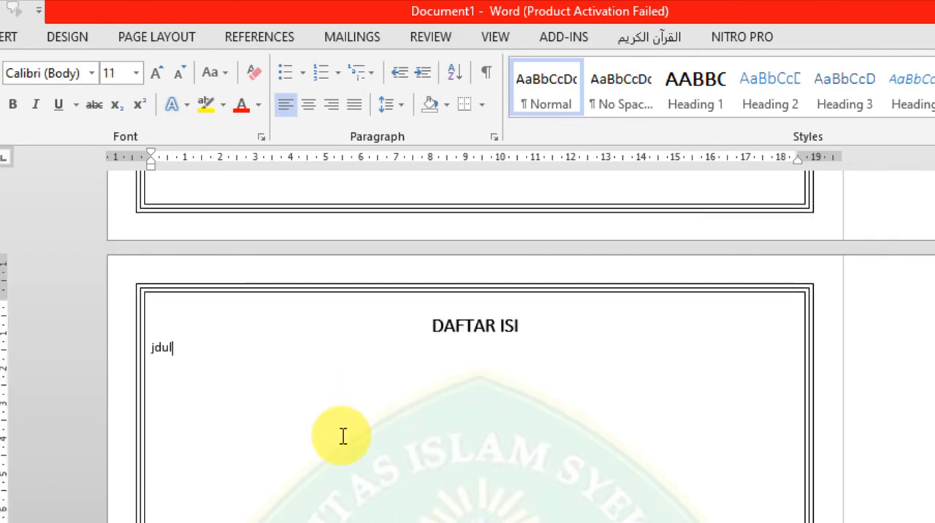
key("BackSpace")
type("udul.........................................")
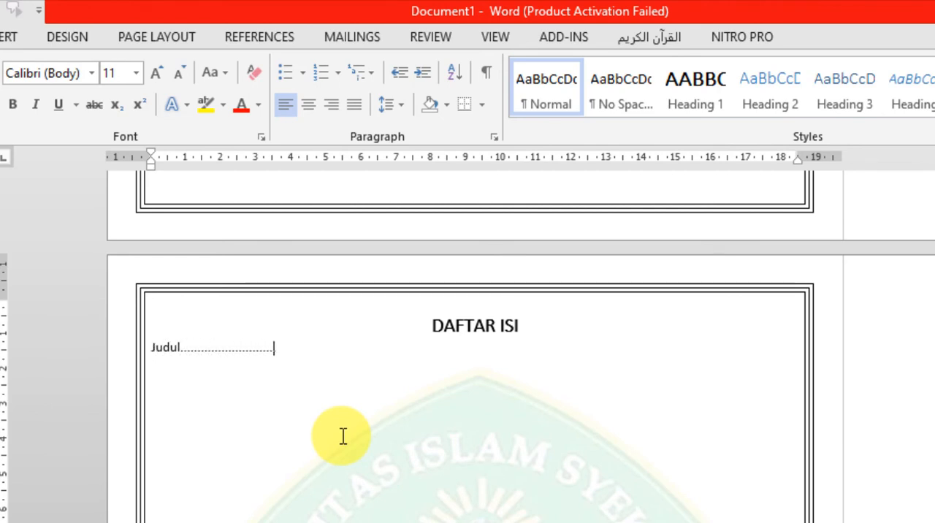
type(".........................................................................................")
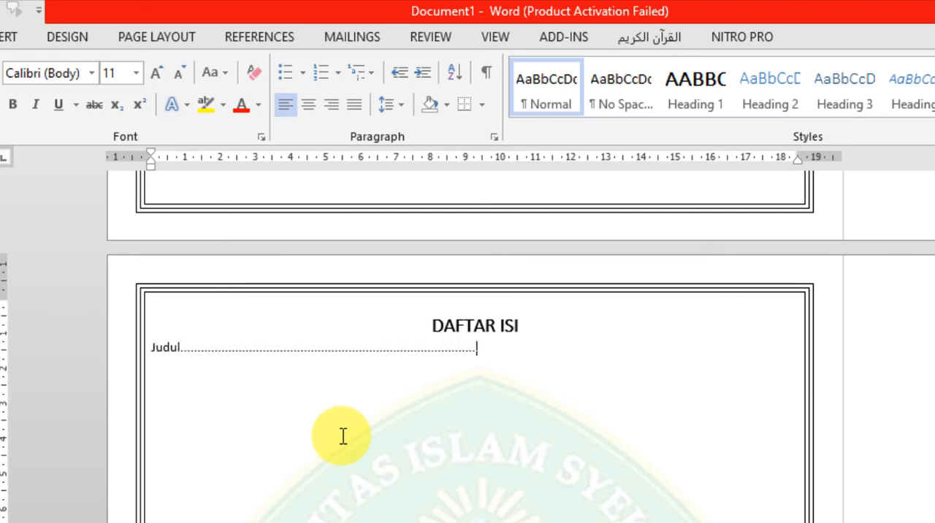
type(".......................................................")
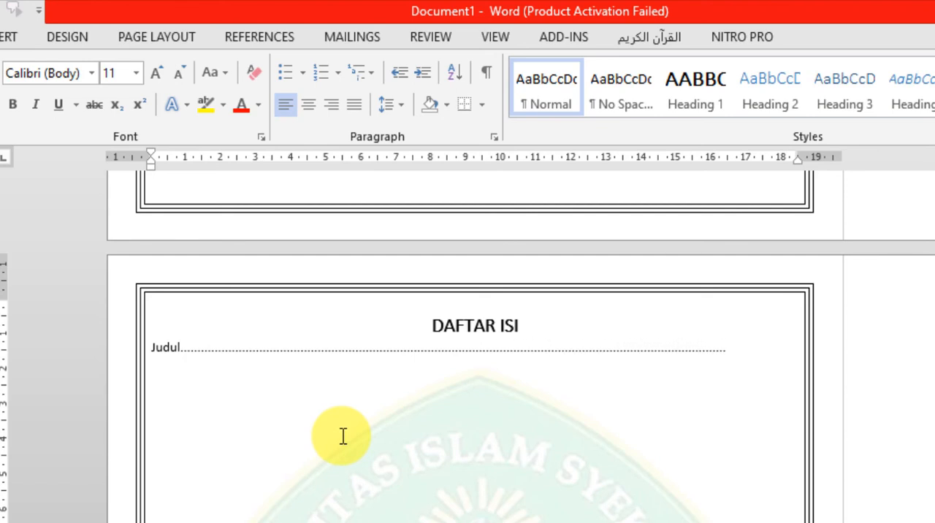
type("3 Ku")
type("dul.............................................")
type("..............................................................................")
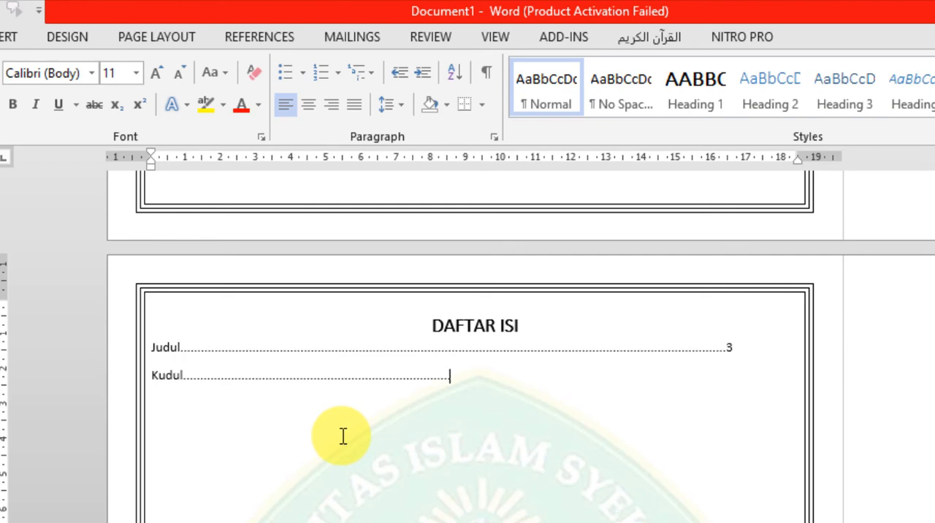
type("........................................................")
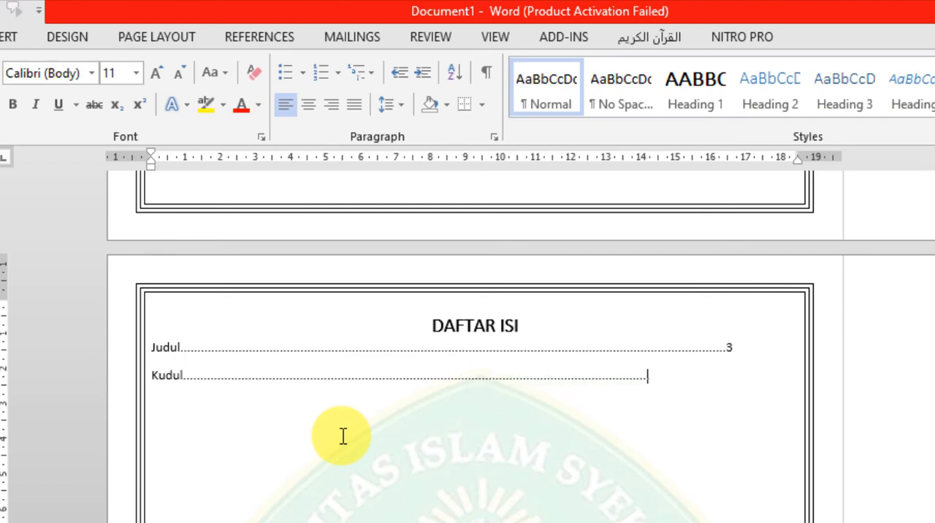
type("4")
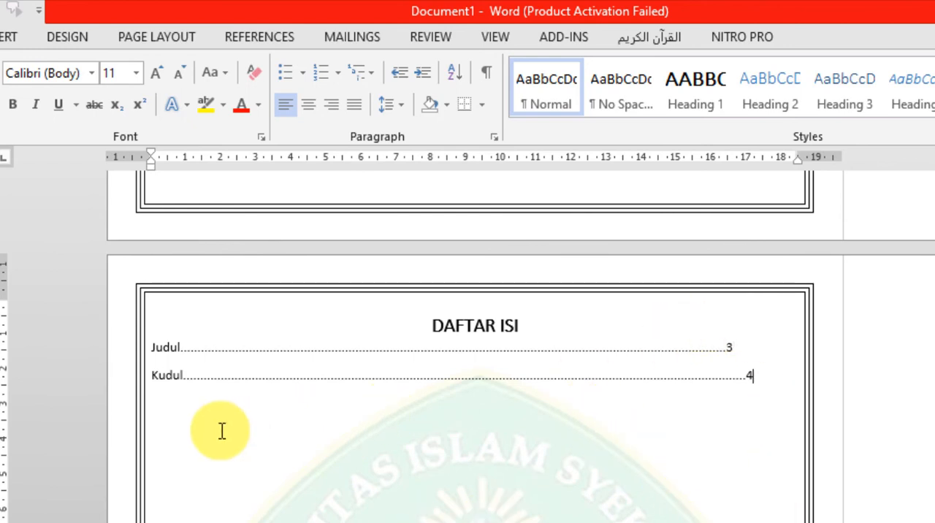
Delete the two manual entries "Judul" and "Kudul" below the "DAFTAR ISI" title.
double_click(163, 348)
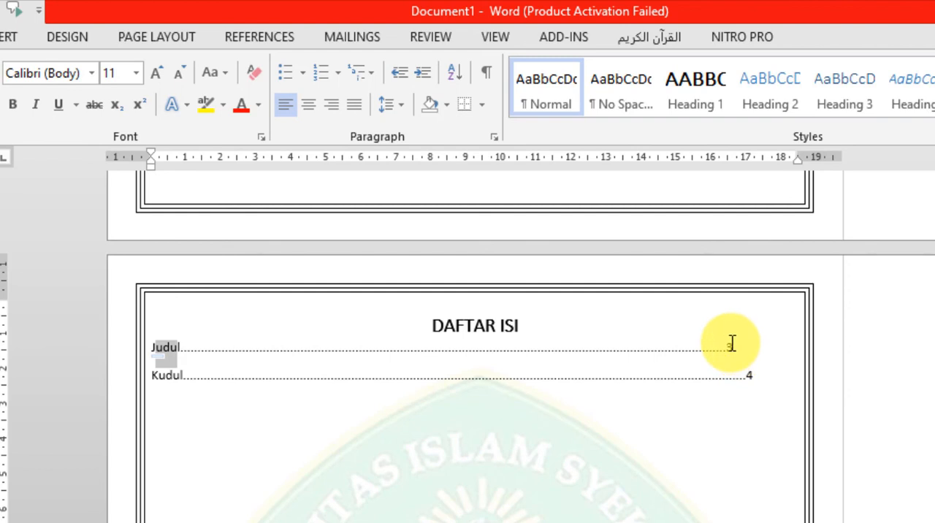
left_click_drag(766, 378, 147, 346)
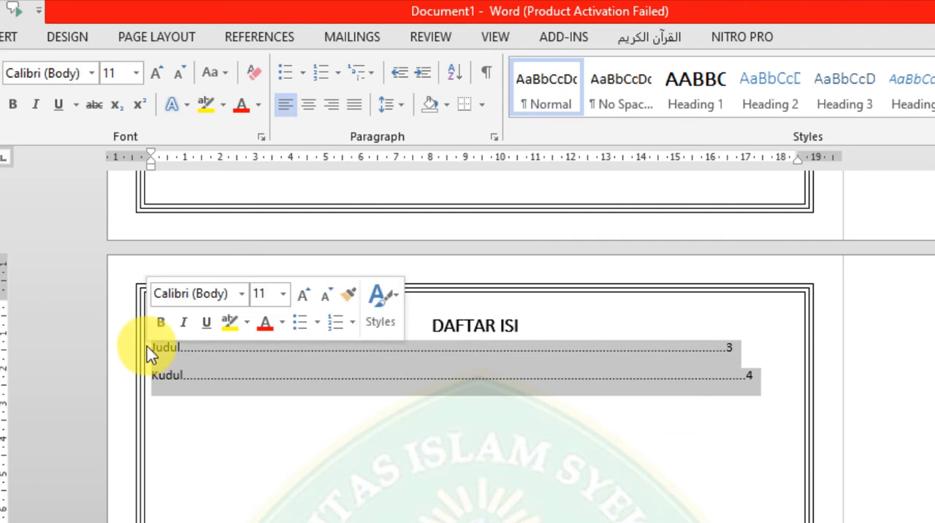
key("Delete")
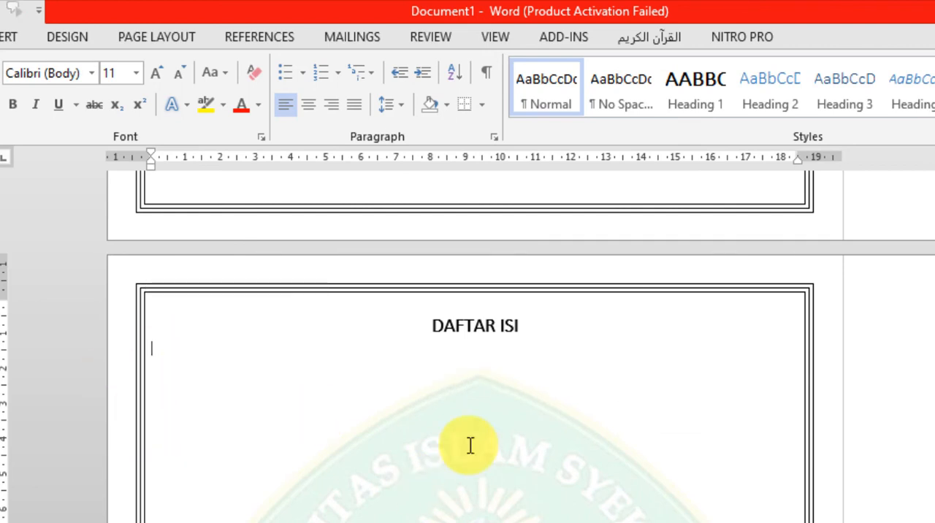
Open the custom table of contents settings for the empty line below the "DAFTAR ISI" title.
left_click(261, 43)
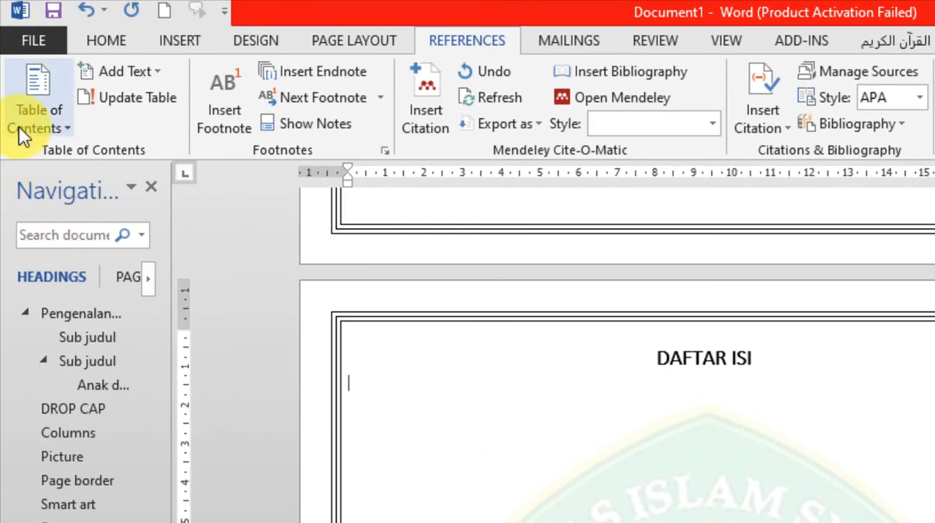
left_click(22, 121)
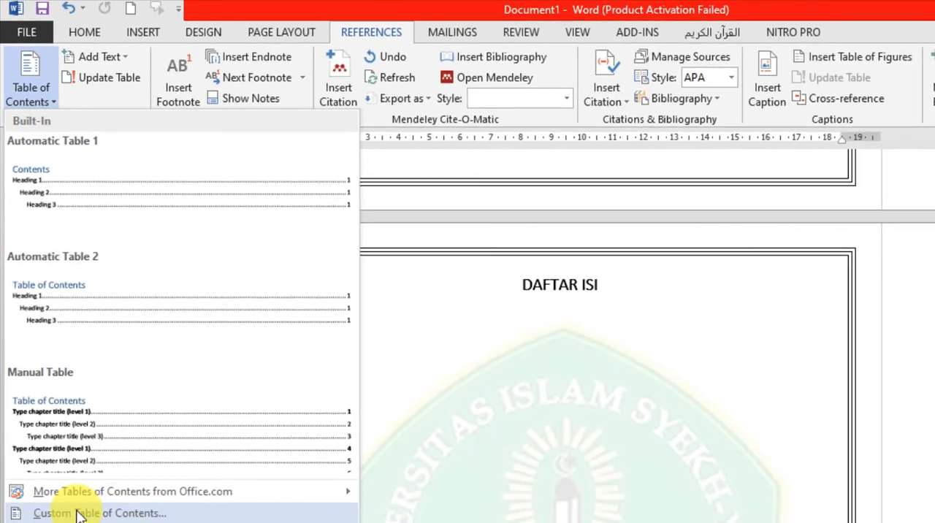
left_click(77, 514)
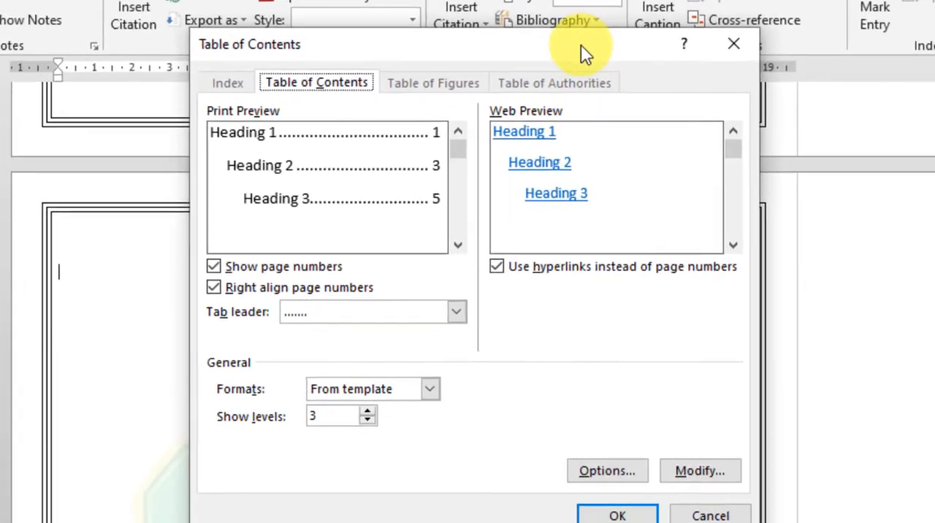
left_click_drag(692, 115, 857, 166)
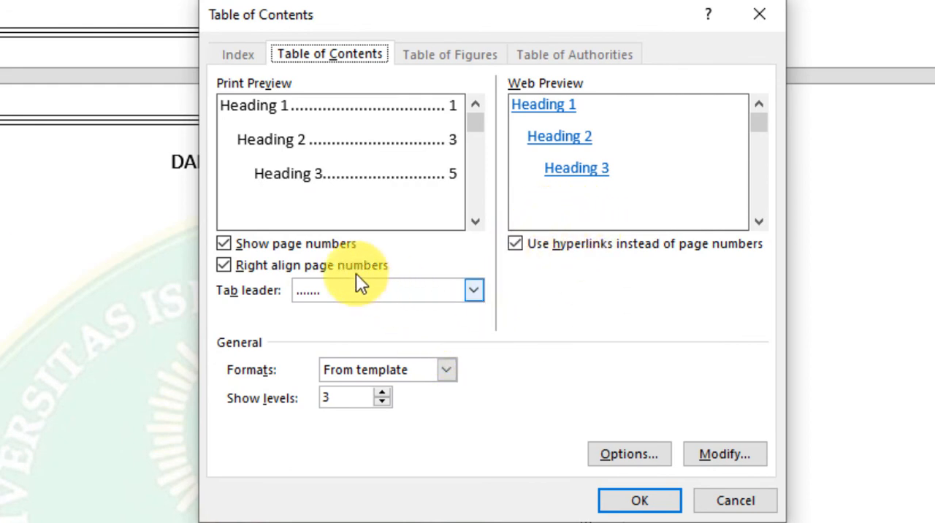
Try the table of contents without page numbers and without right-aligned page numbers, turning each option back on.
left_click(225, 244)
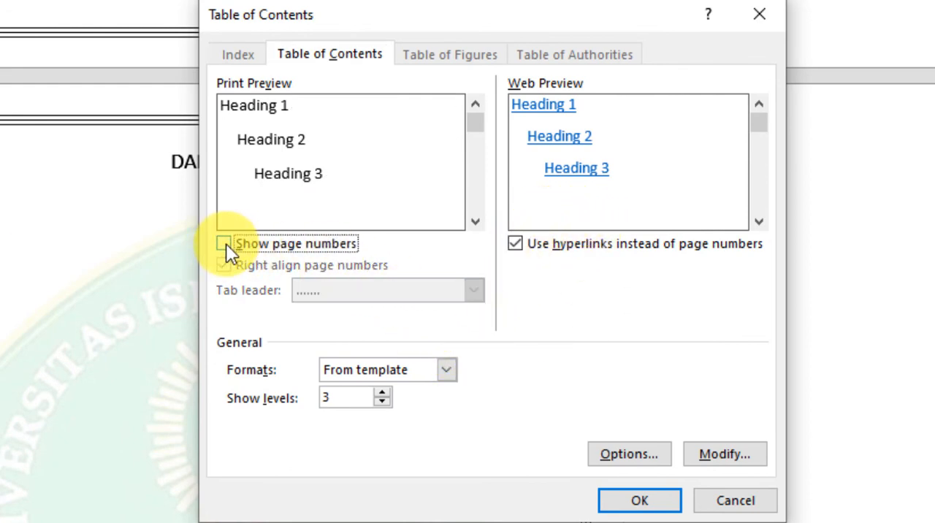
left_click(223, 244)
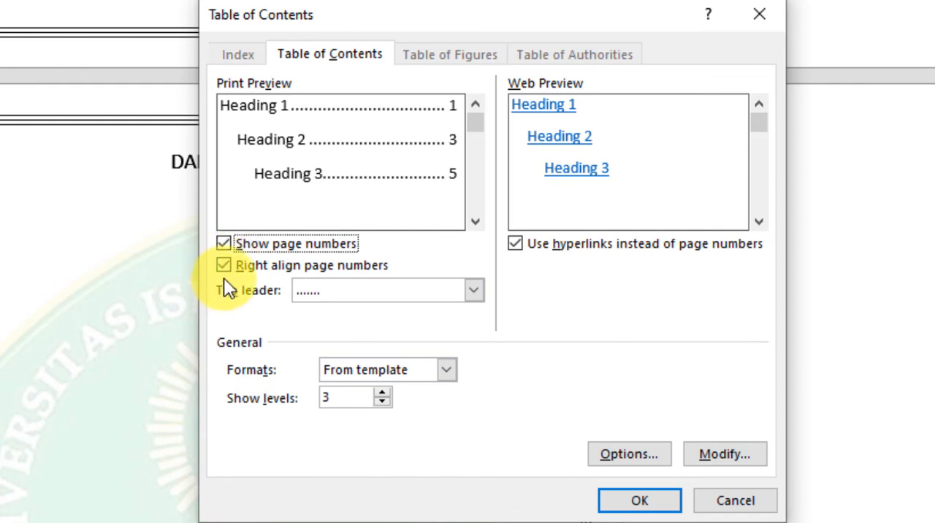
left_click(224, 265)
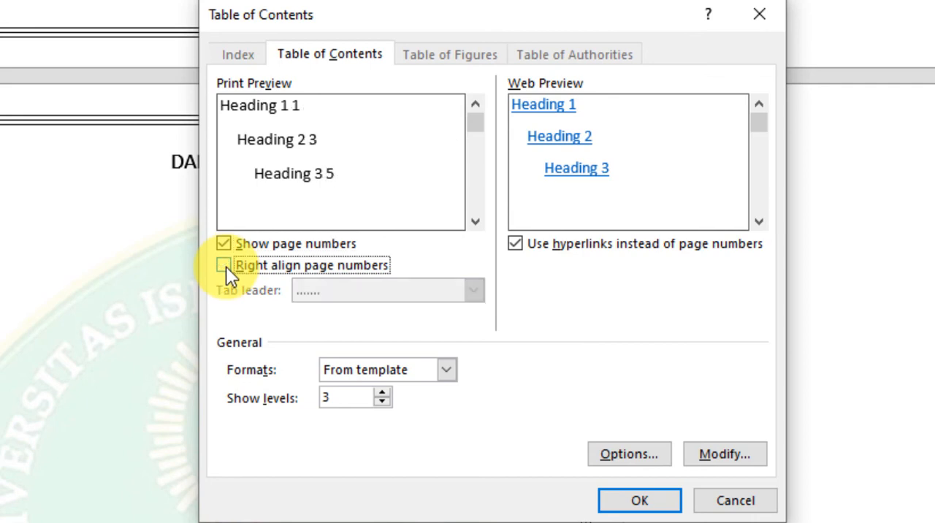
left_click(224, 266)
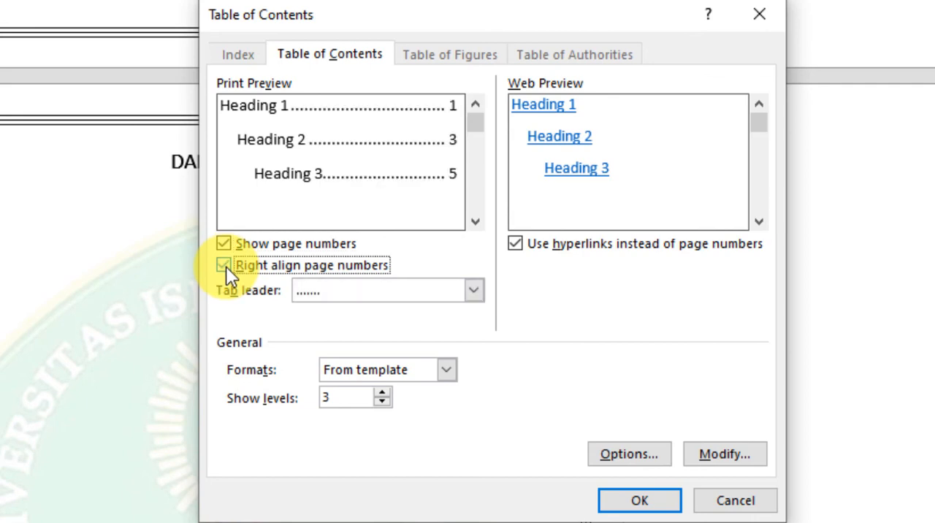
Try the dashed and underscore tab leaders for the table of contents and restore the dotted leader.
left_click(301, 293)
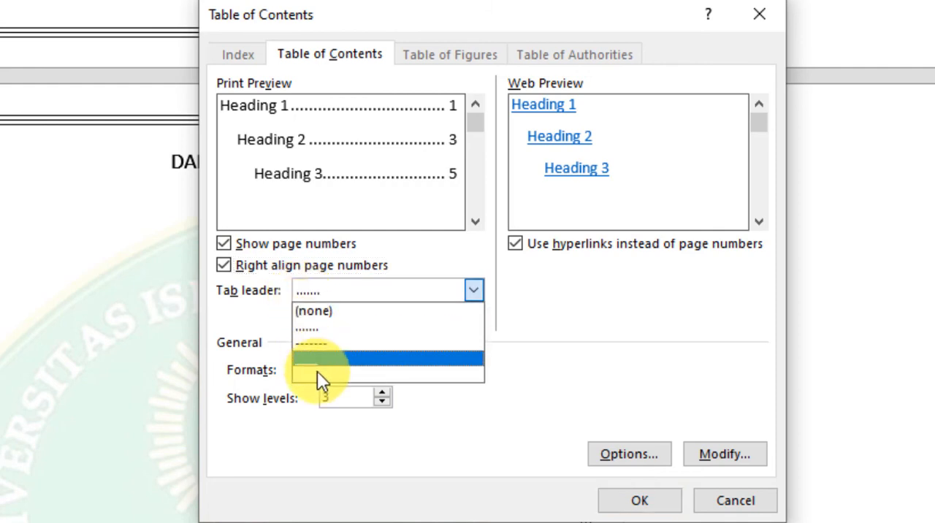
left_click(318, 343)
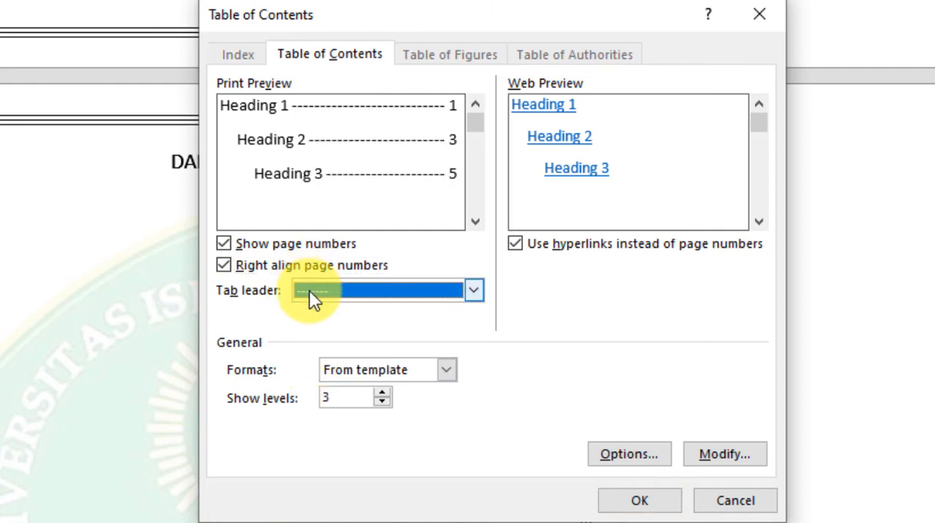
left_click(309, 292)
left_click(325, 358)
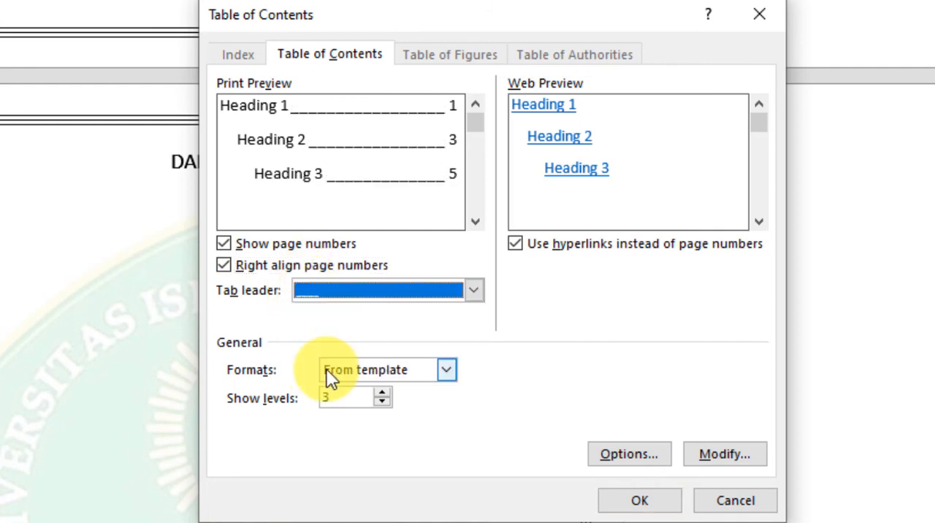
left_click(324, 296)
left_click(325, 331)
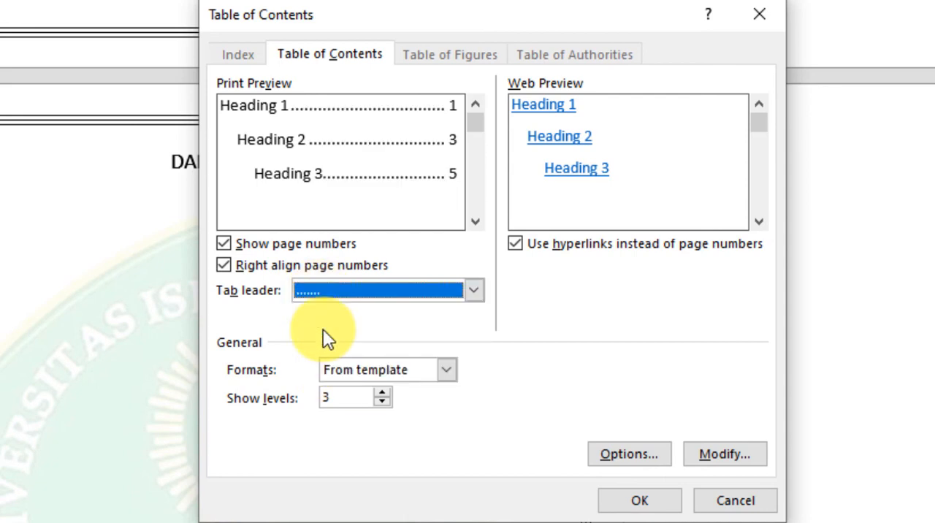
Try two heading levels, set the levels back to 3, and insert the table of contents.
left_click(381, 403)
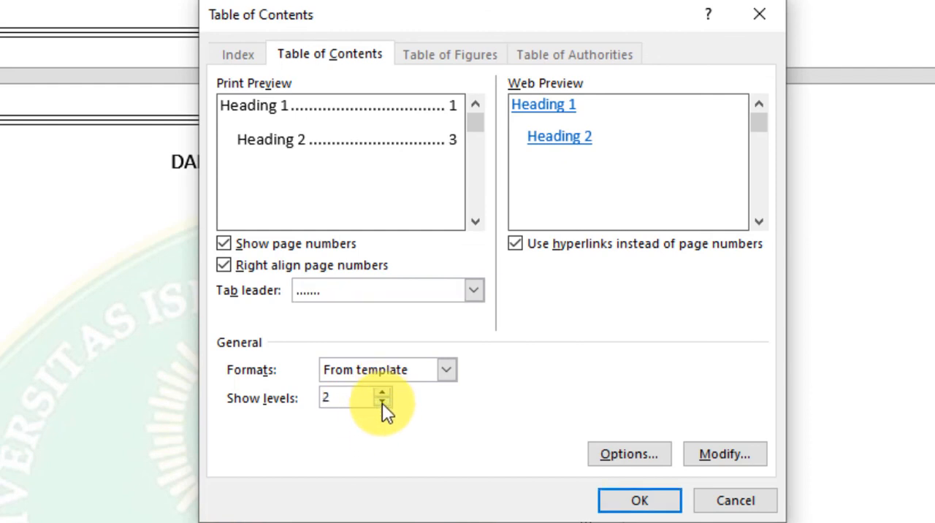
left_click(381, 392)
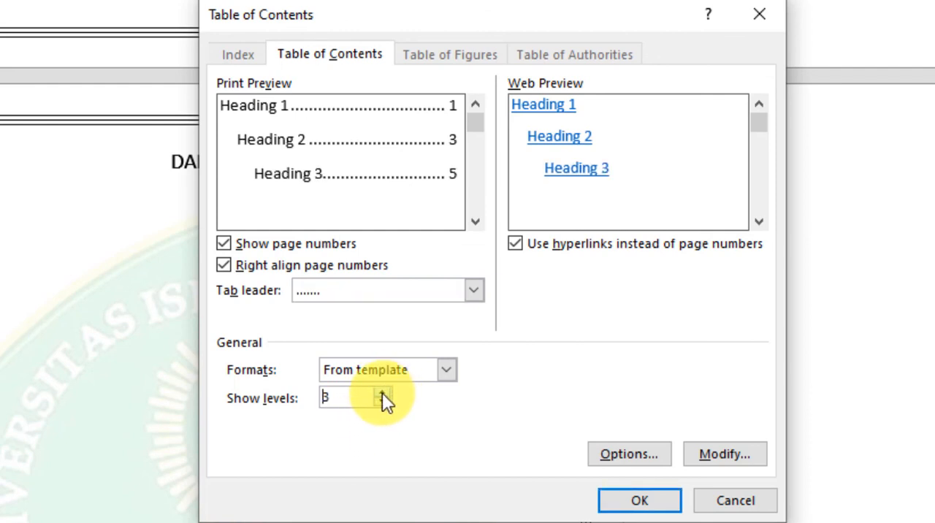
left_click(634, 501)
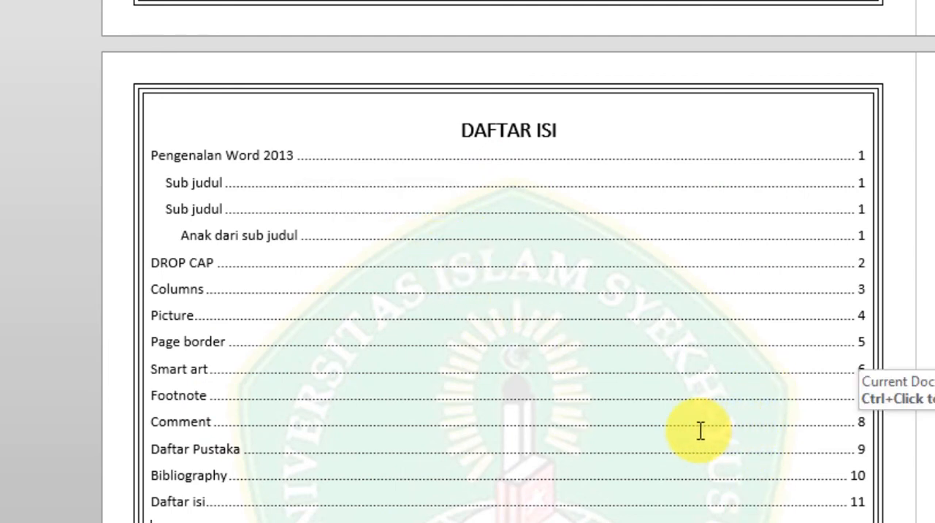
Follow the "Pengenalan Word 2013" entry in the table of contents to its heading in the document.
left_click(642, 418)
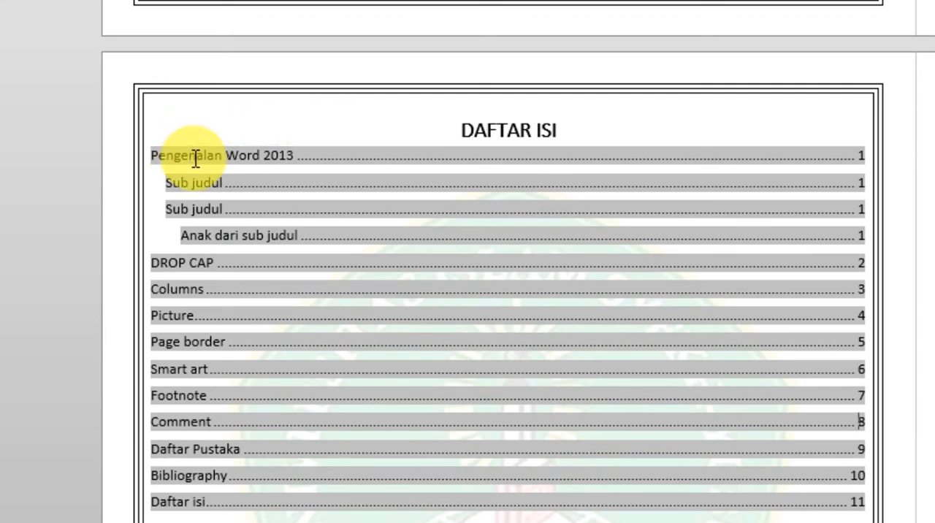
left_click(212, 137)
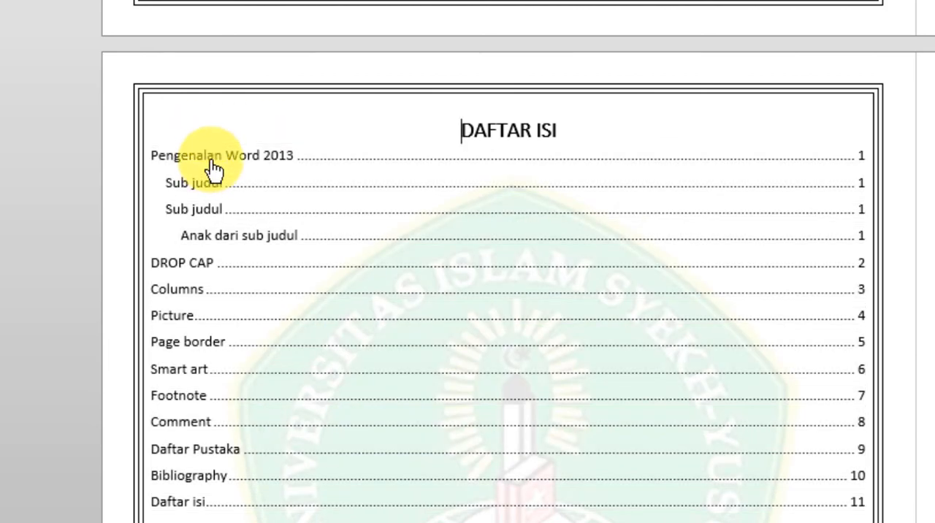
left_click(210, 160, "ctrl")
left_click(255, 138)
left_click(366, 202)
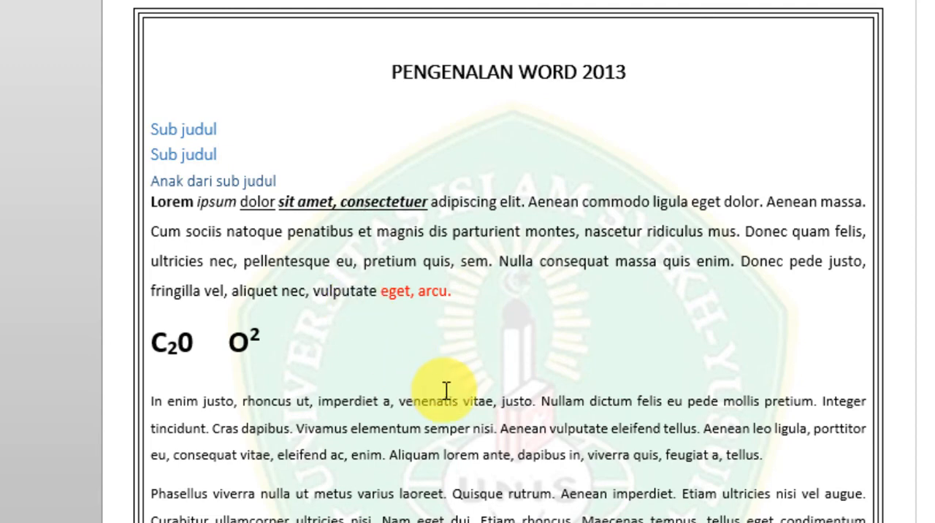
scroll(545, 459, "down", 10)
scroll(533, 430, "up", 11)
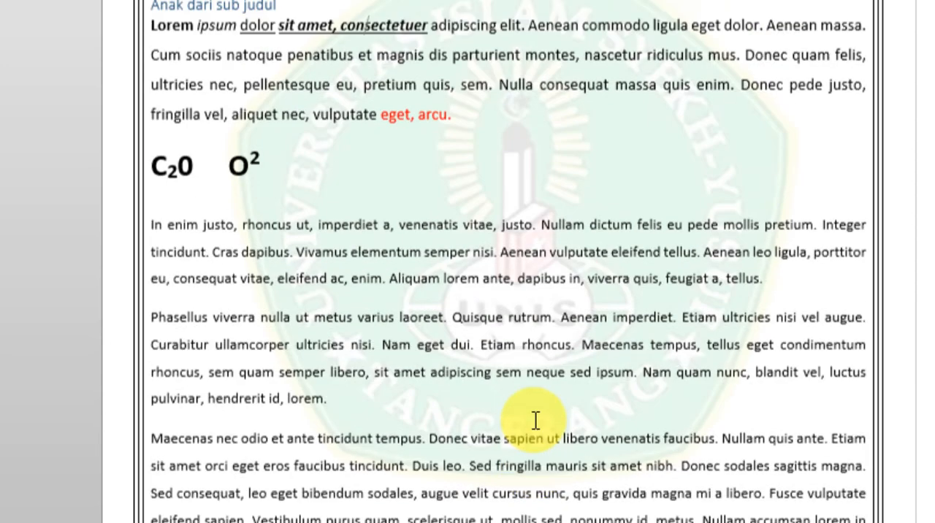
left_click(529, 420)
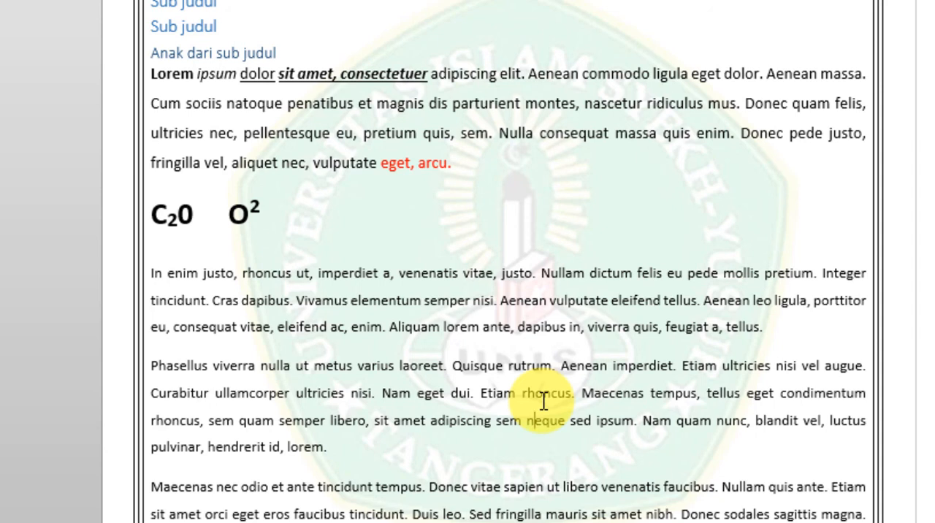
left_click(503, 522)
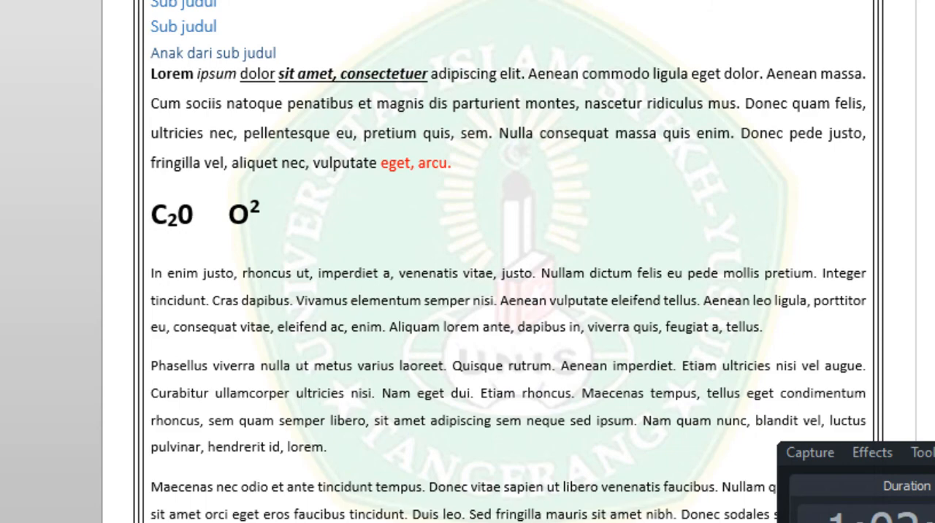